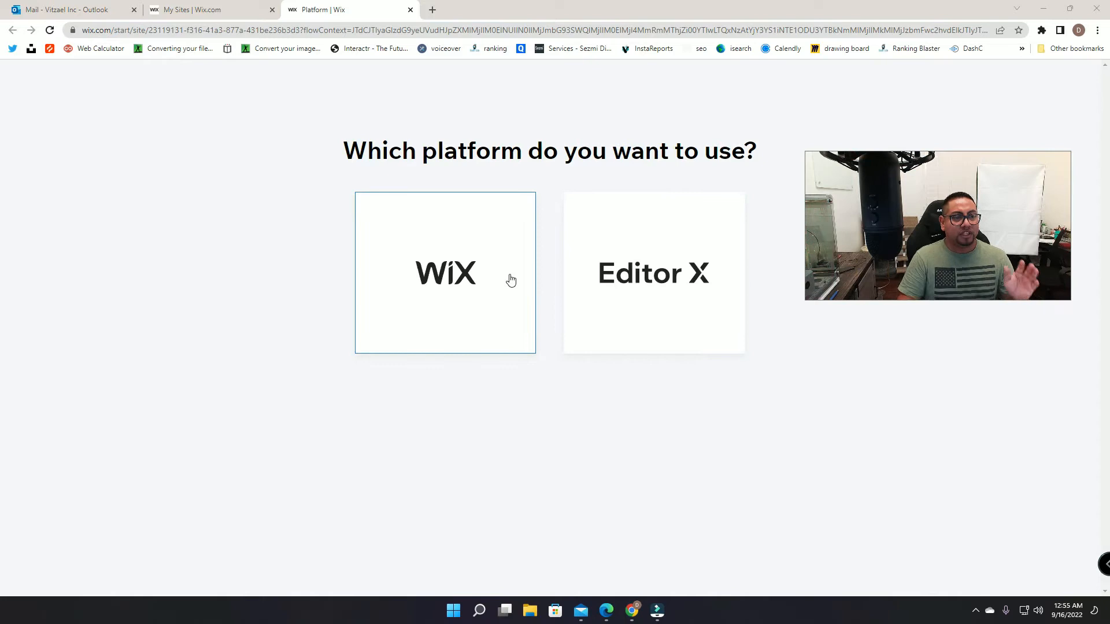
Step: Choose the classic Wix platform, skip the type, name and features questions, and start in the Wix Editor
{"action": "left_click", "coordinate": [489, 269]}
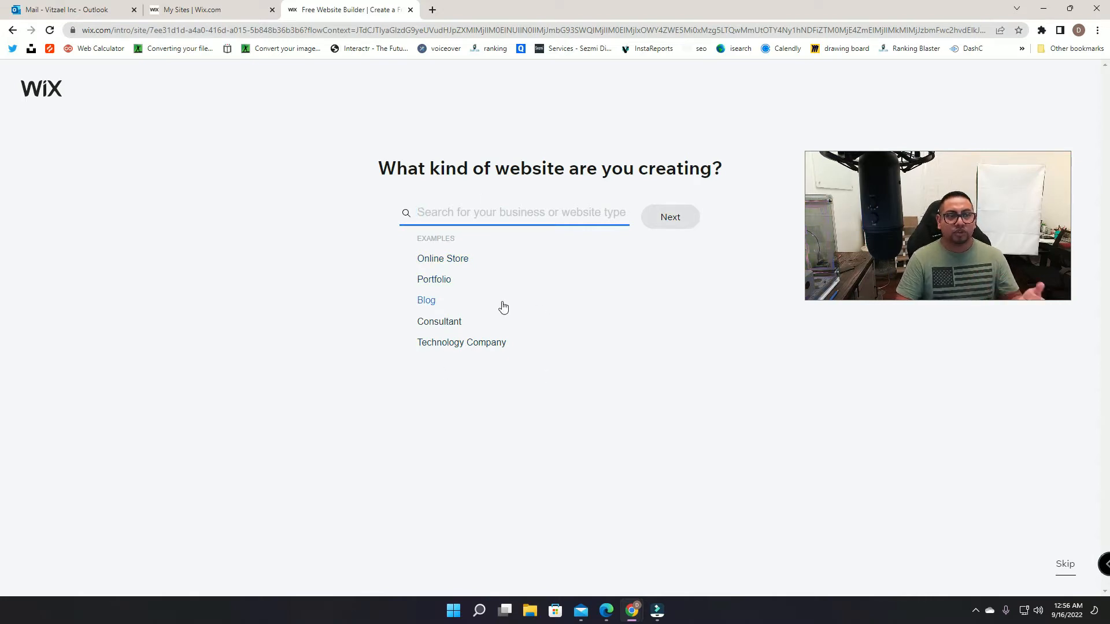
{"action": "left_click", "coordinate": [1068, 571]}
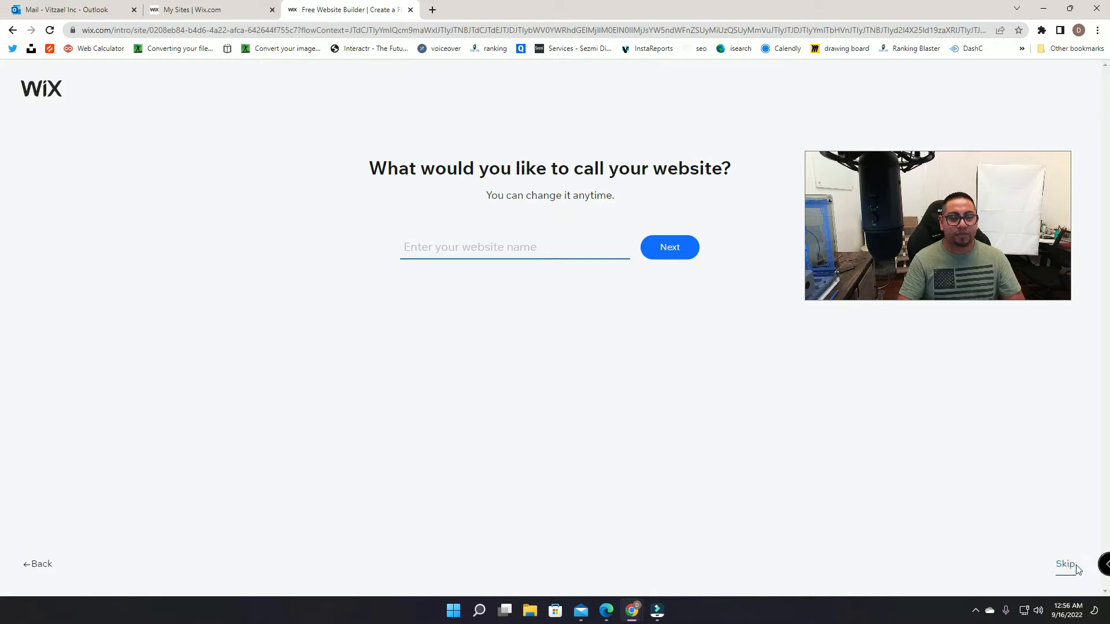
{"action": "left_click", "coordinate": [1068, 565]}
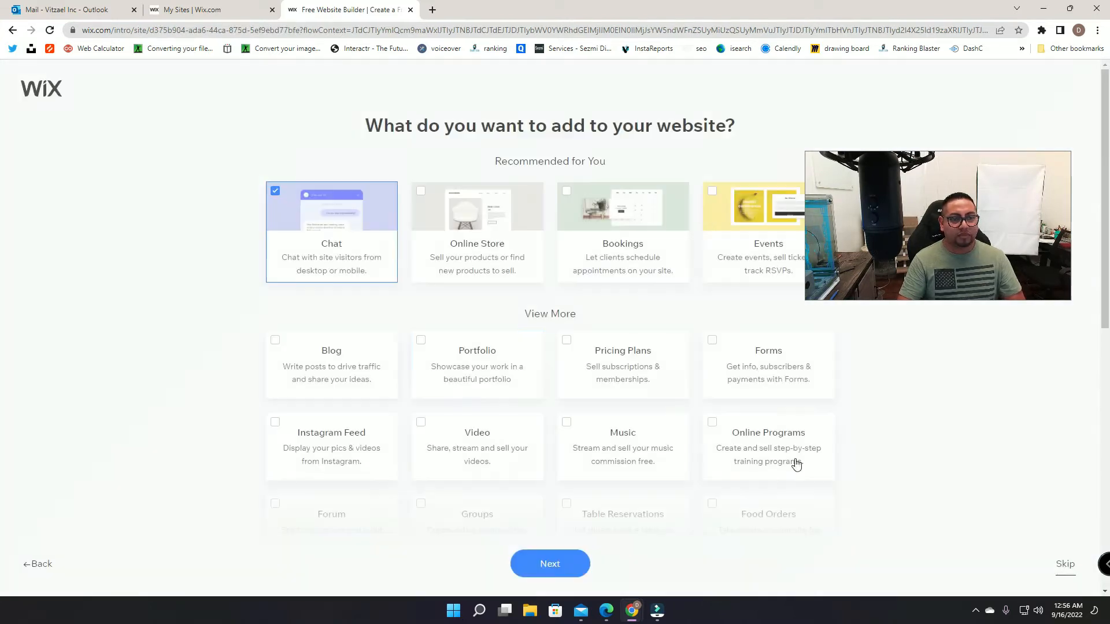
{"action": "left_click", "coordinate": [1067, 565]}
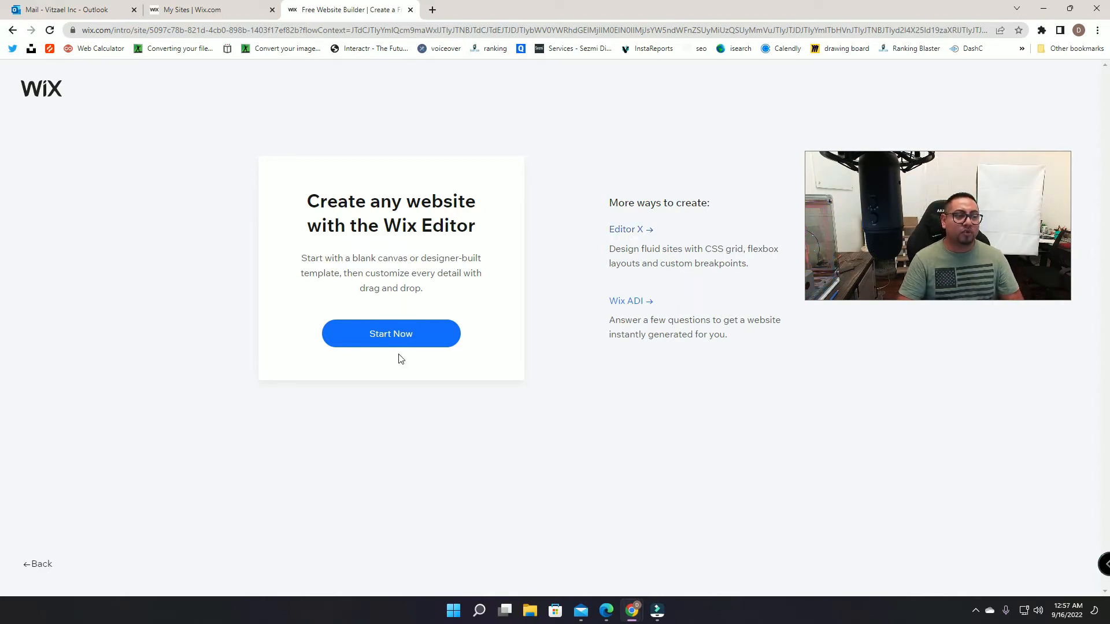
{"action": "left_click", "coordinate": [371, 333]}
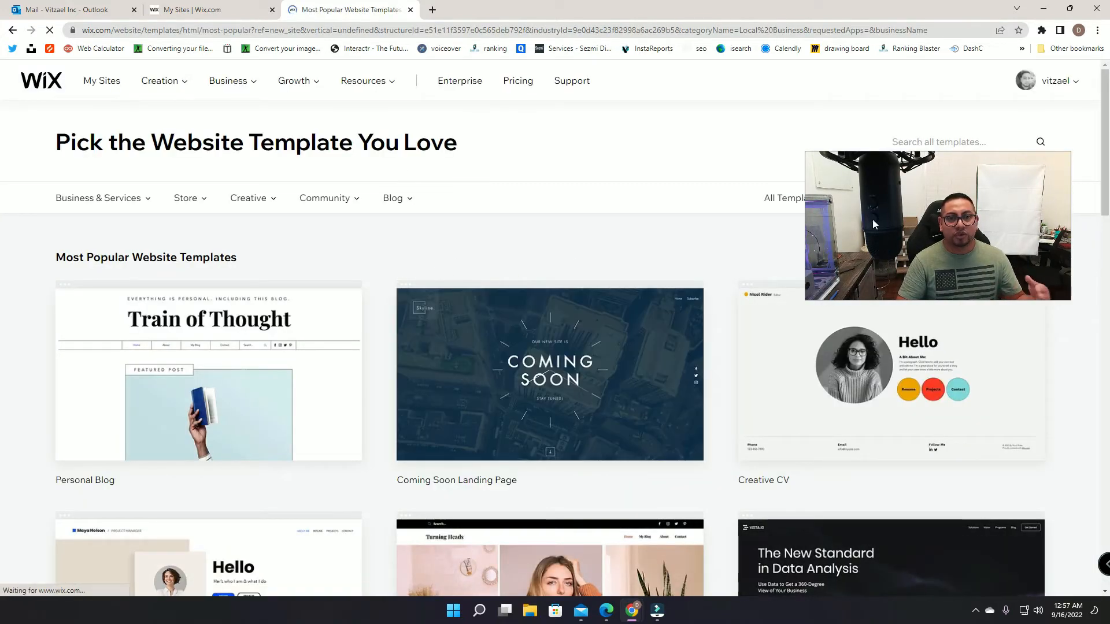
Step: Start a new site from the blank Start from Scratch template
{"action": "left_click_drag", "start_coordinate": [899, 238], "coordinate": [899, 334]}
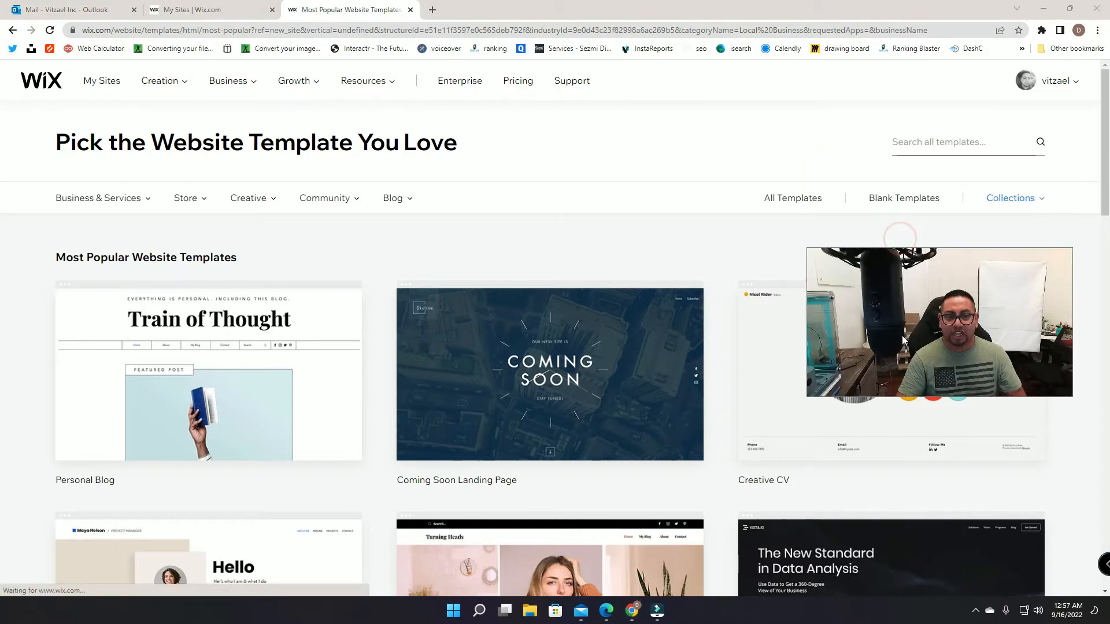
{"action": "left_click", "coordinate": [897, 199]}
{"action": "mouse_move", "coordinate": [116, 335]}
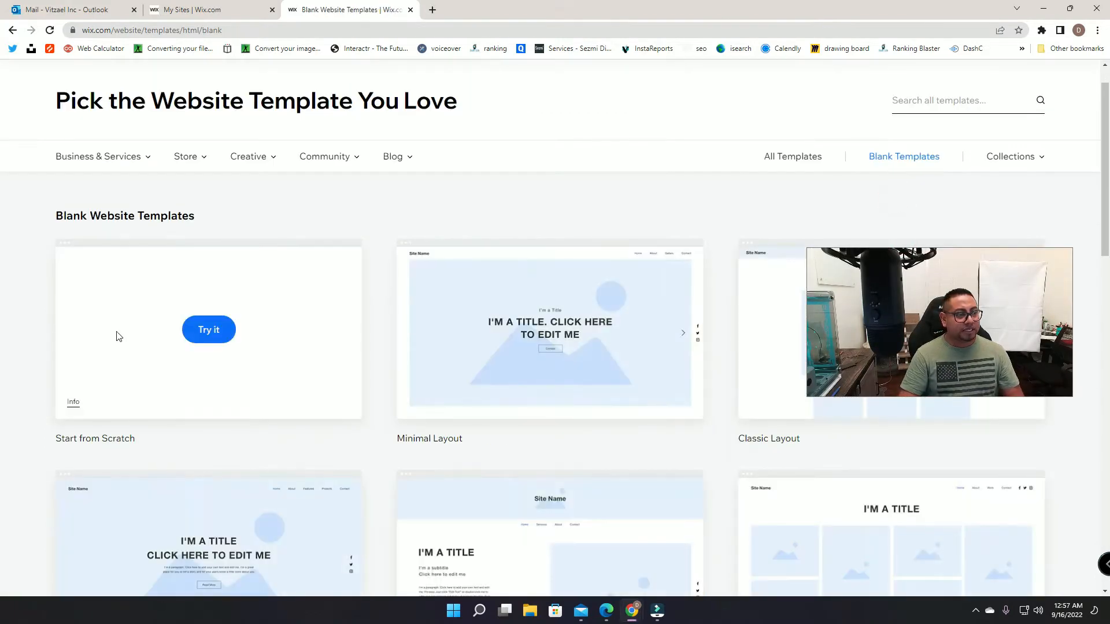
{"action": "left_click", "coordinate": [197, 333]}
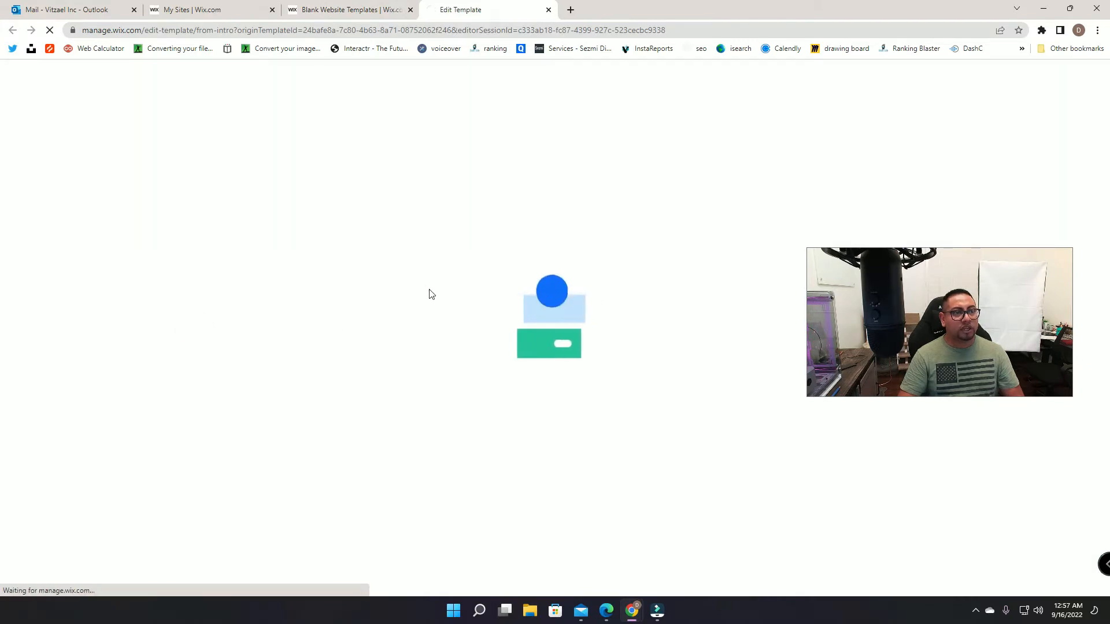
{"action": "left_click_drag", "start_coordinate": [905, 284], "coordinate": [917, 119]}
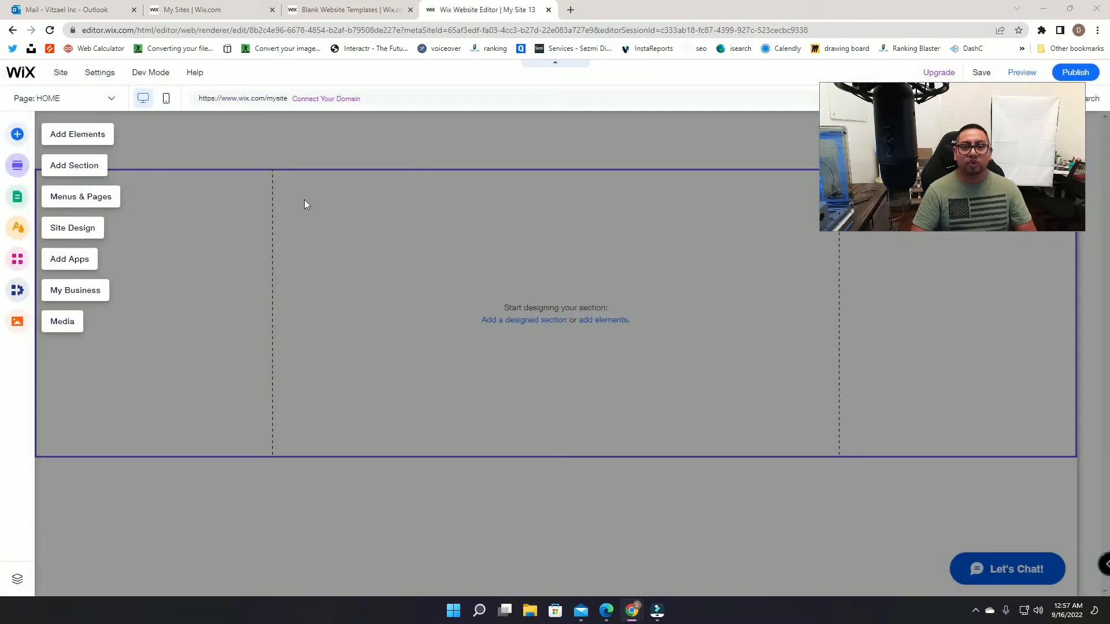
Step: Turn on Velo Dev Mode, then minimize the page code panel and close the code sidebar
{"action": "left_click", "coordinate": [724, 214]}
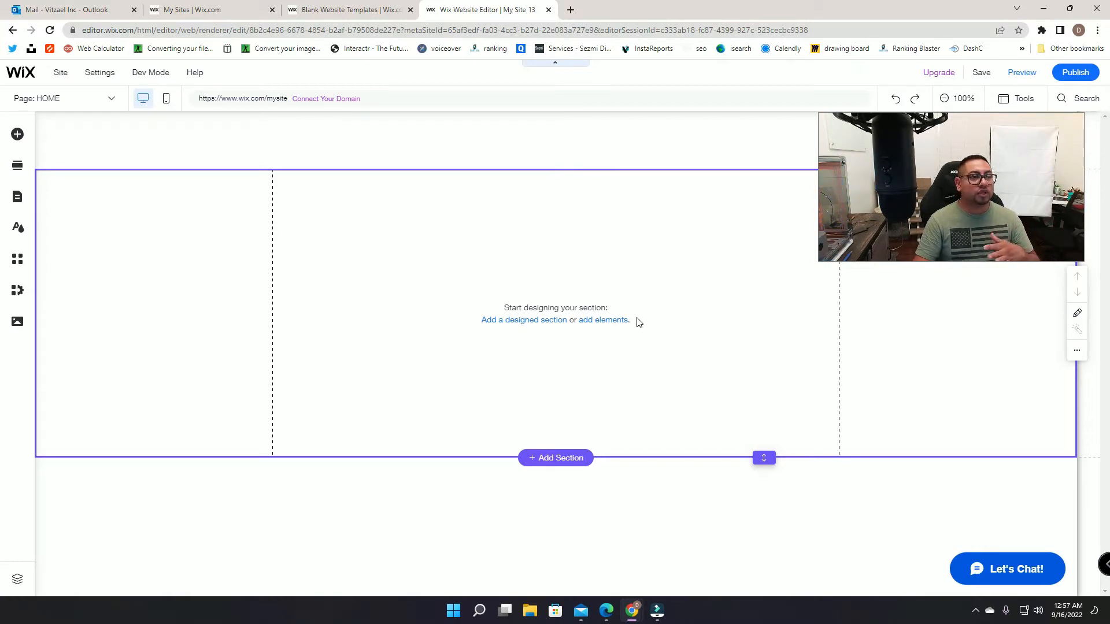
{"action": "mouse_move", "coordinate": [184, 77]}
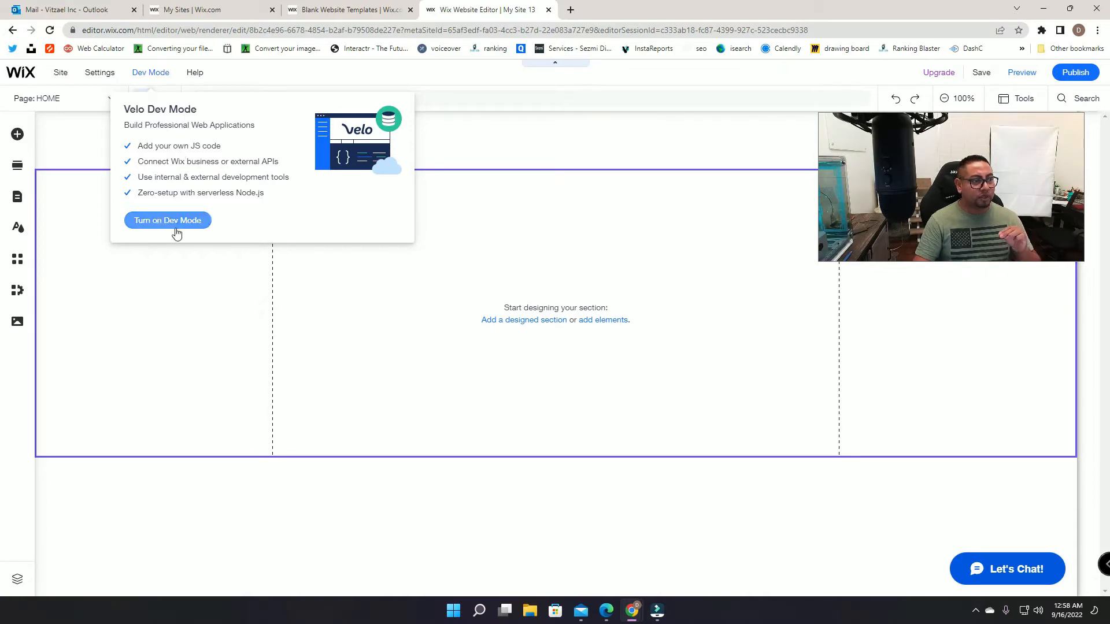
{"action": "left_click", "coordinate": [156, 223]}
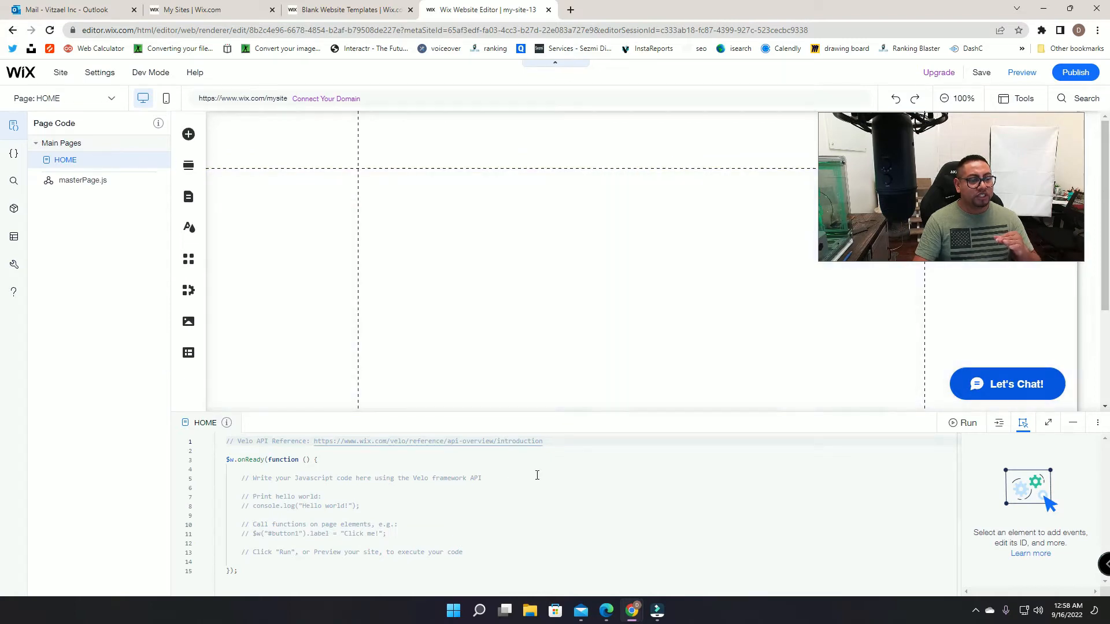
{"action": "left_click", "coordinate": [1073, 423]}
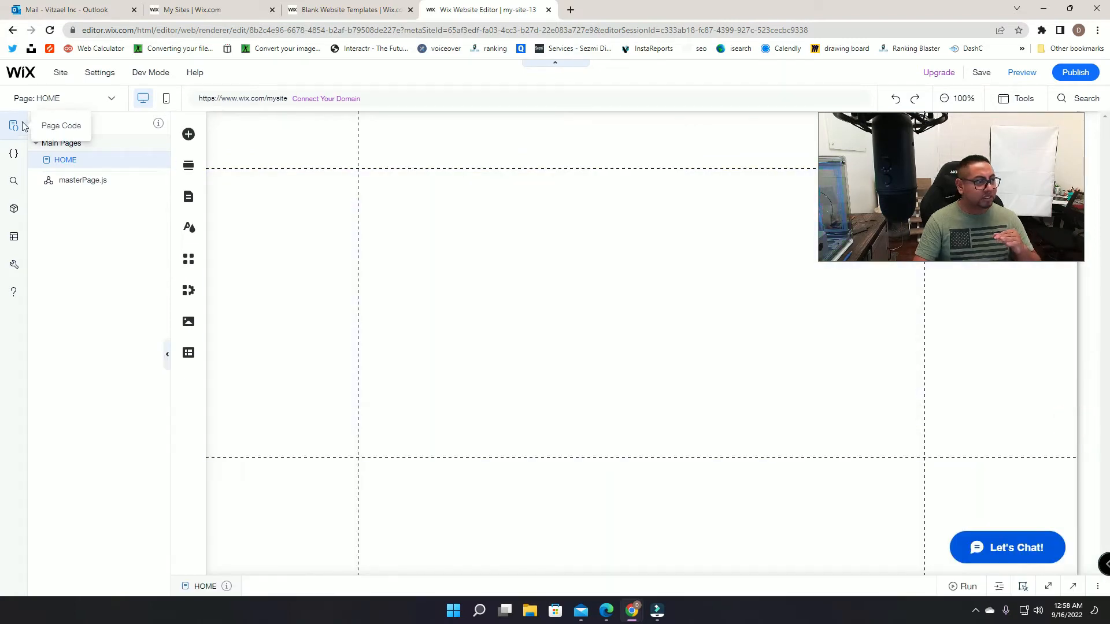
{"action": "left_click", "coordinate": [14, 126]}
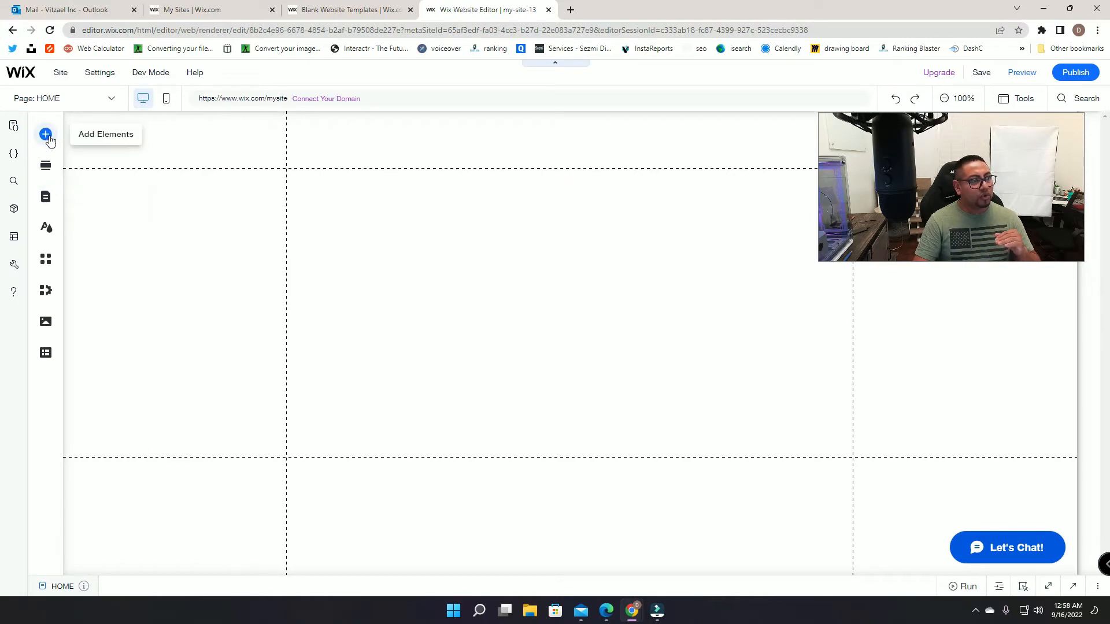
Step: Place an 'Add your Name' text input on the section and duplicate it below the original
{"action": "left_click", "coordinate": [46, 135]}
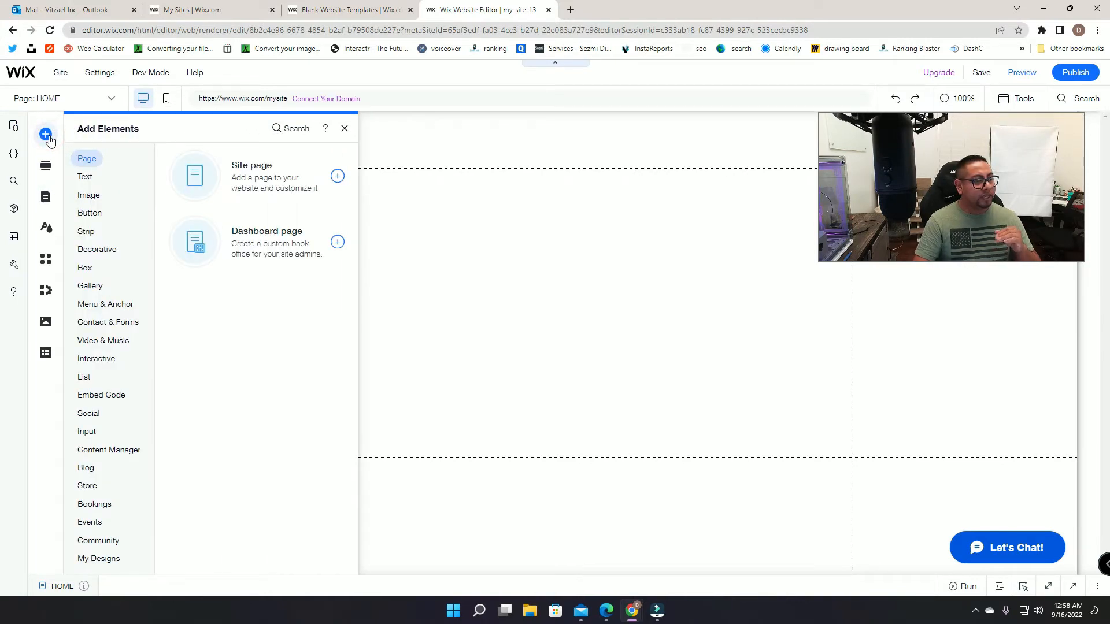
{"action": "left_click", "coordinate": [88, 413]}
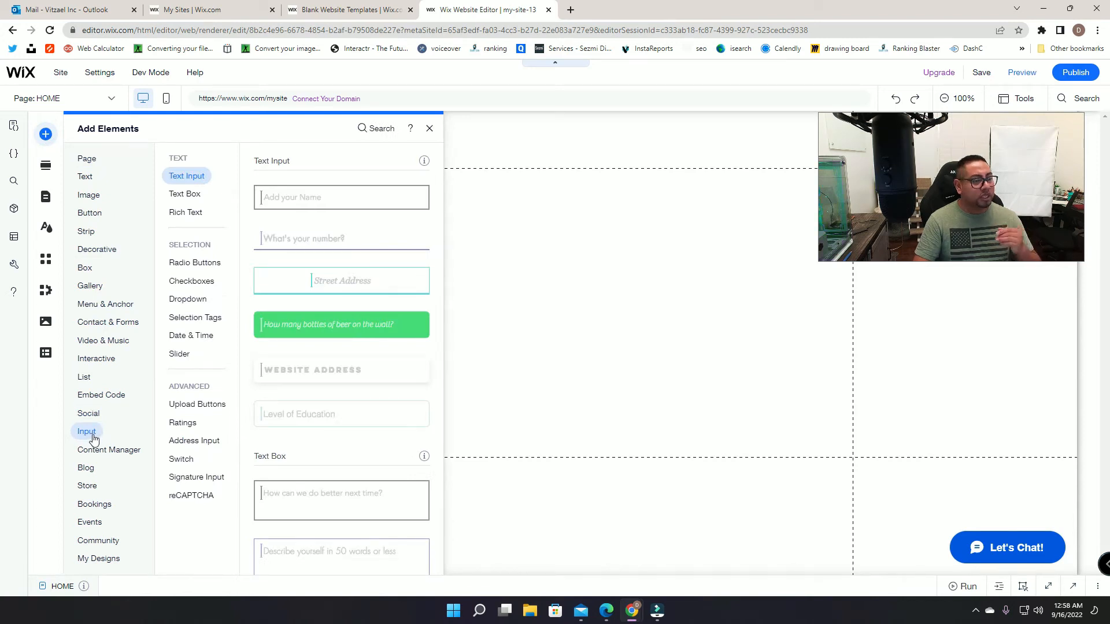
{"action": "mouse_move", "coordinate": [149, 74]}
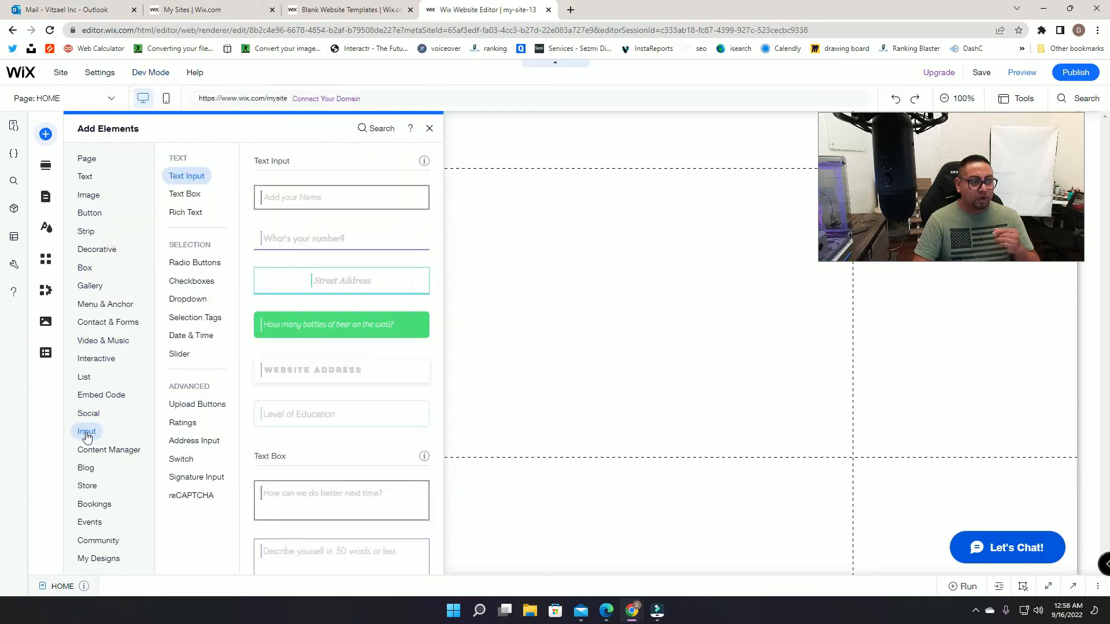
{"action": "left_click_drag", "start_coordinate": [350, 197], "coordinate": [577, 216]}
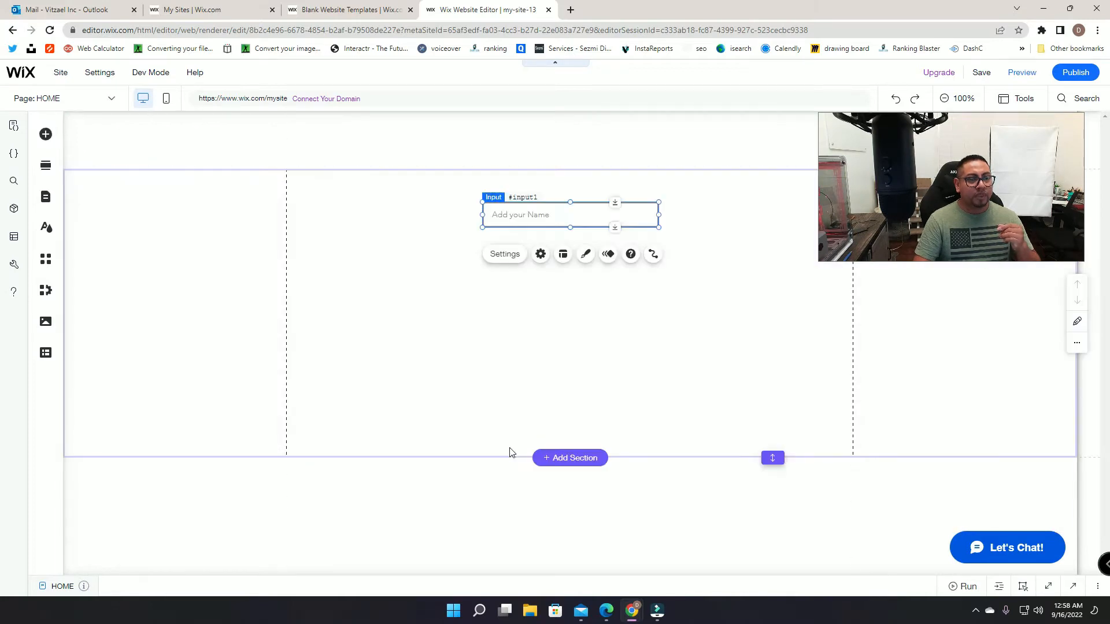
{"action": "right_click", "coordinate": [537, 213]}
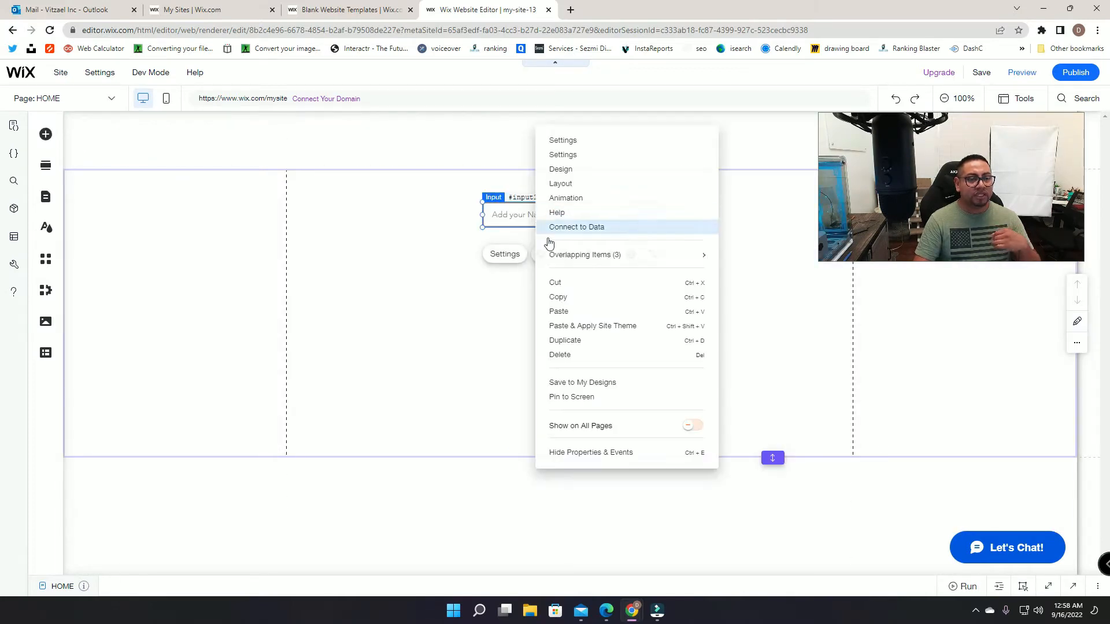
{"action": "left_click", "coordinate": [578, 342]}
{"action": "left_click_drag", "start_coordinate": [577, 233], "coordinate": [565, 256]}
{"action": "left_click", "coordinate": [538, 211]}
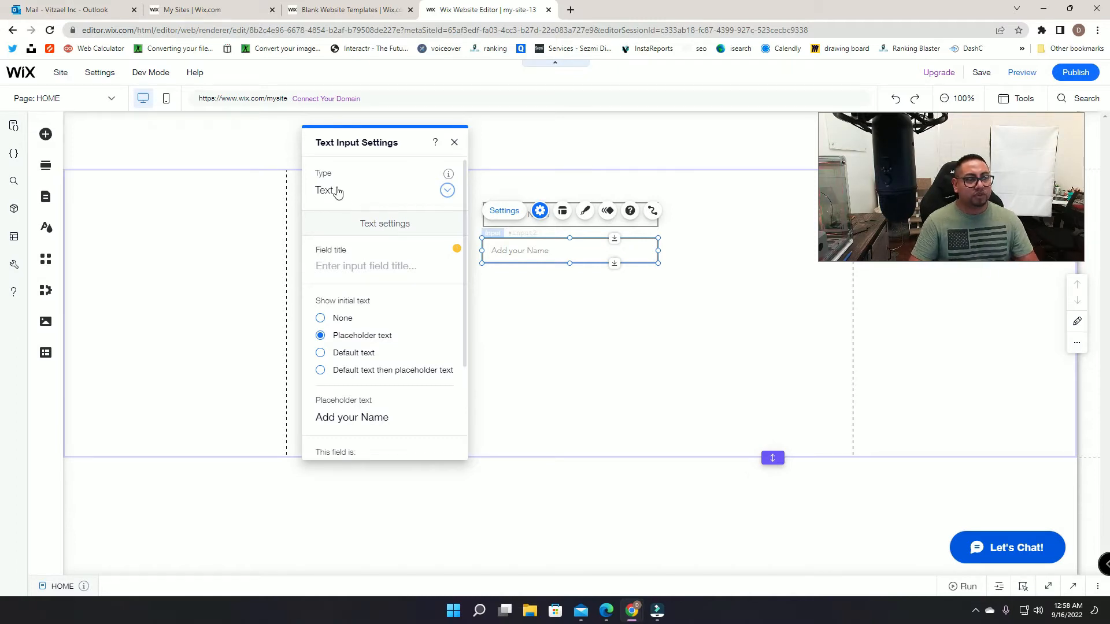
Step: Set the first two inputs' placeholders to Full Name and Email
{"action": "left_click", "coordinate": [566, 223]}
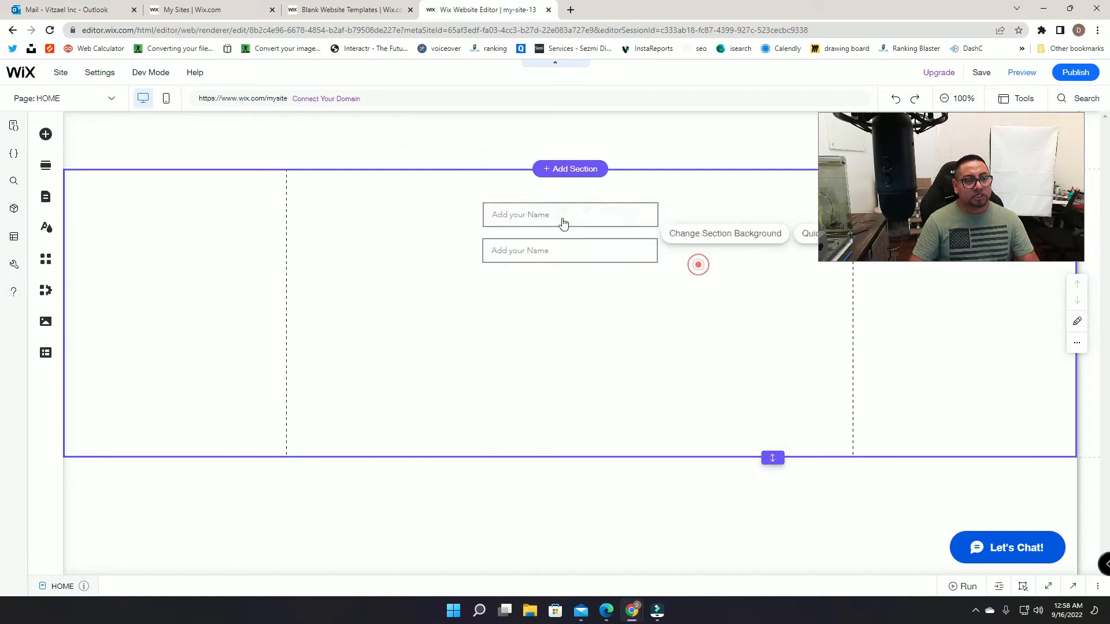
{"action": "left_click", "coordinate": [539, 254]}
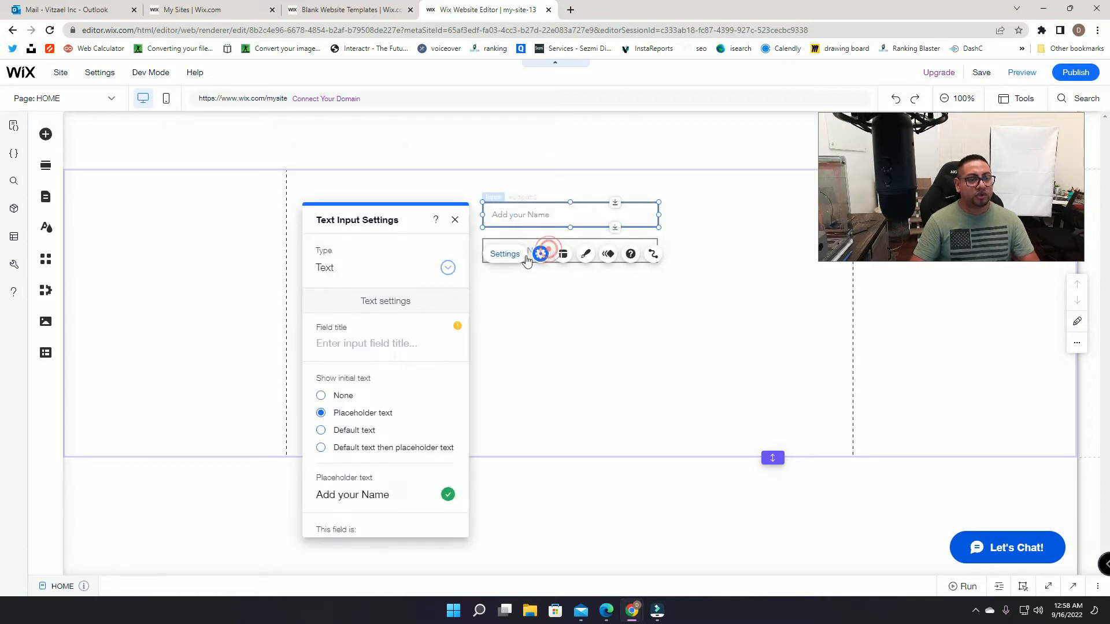
{"action": "left_click", "coordinate": [366, 497]}
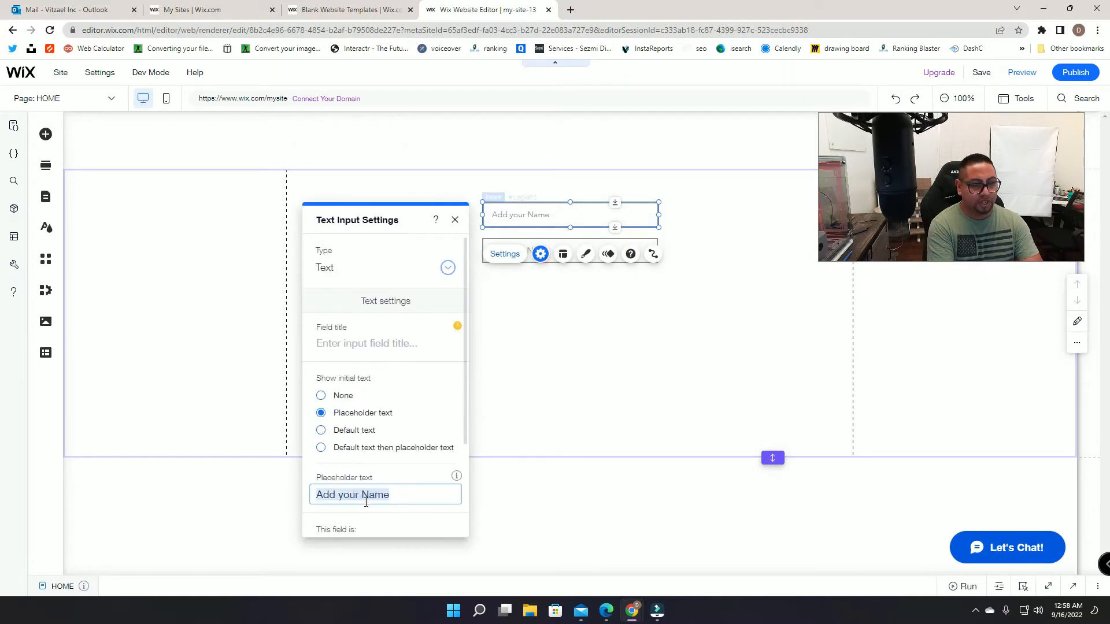
{"action": "type", "text": "Full Nam"}
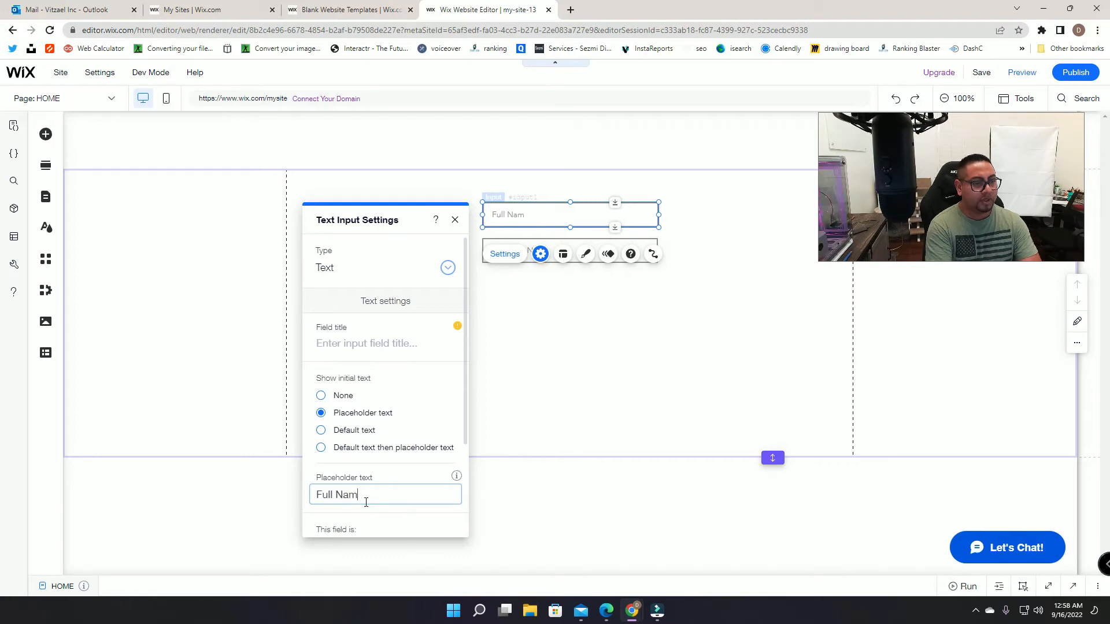
{"action": "type", "text": "e"}
{"action": "left_click", "coordinate": [540, 252]}
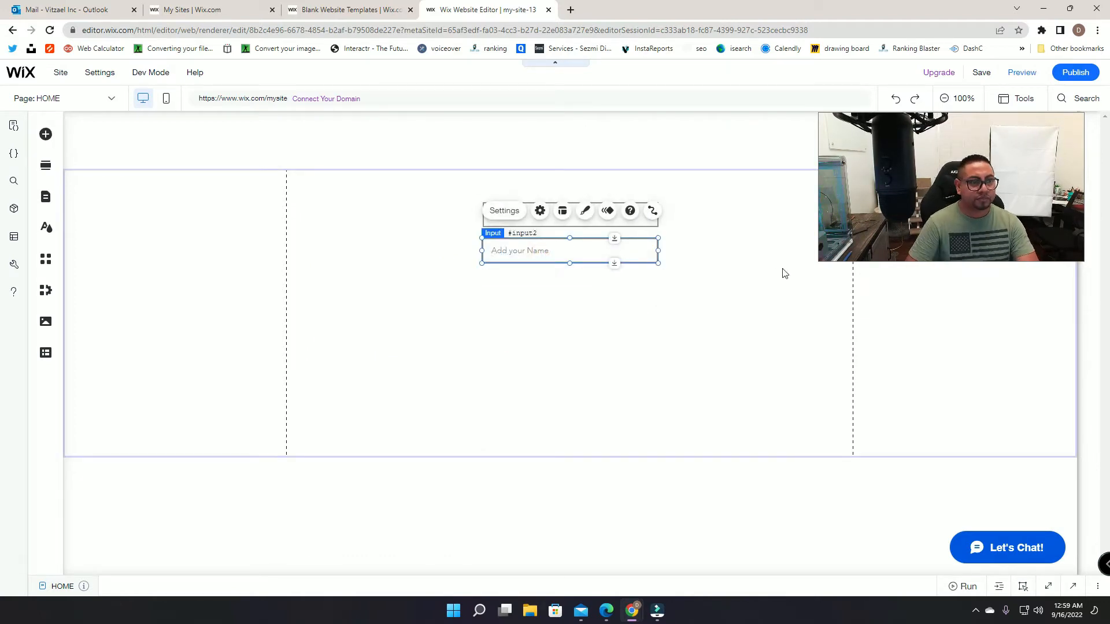
{"action": "left_click", "coordinate": [504, 210]}
{"action": "left_click", "coordinate": [370, 409]}
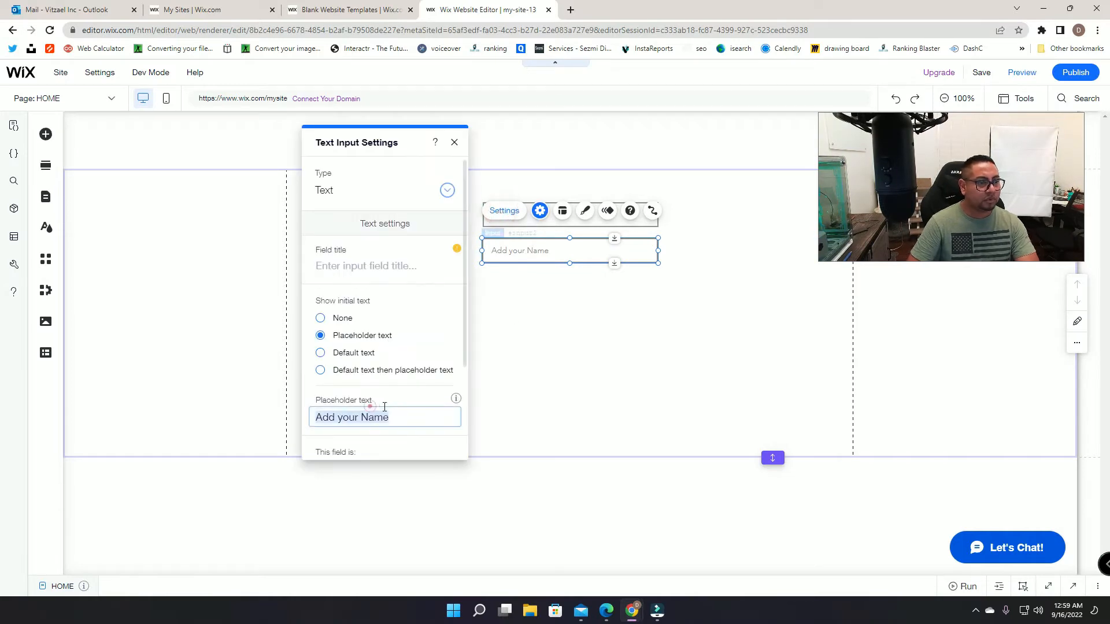
{"action": "type", "text": "Email"}
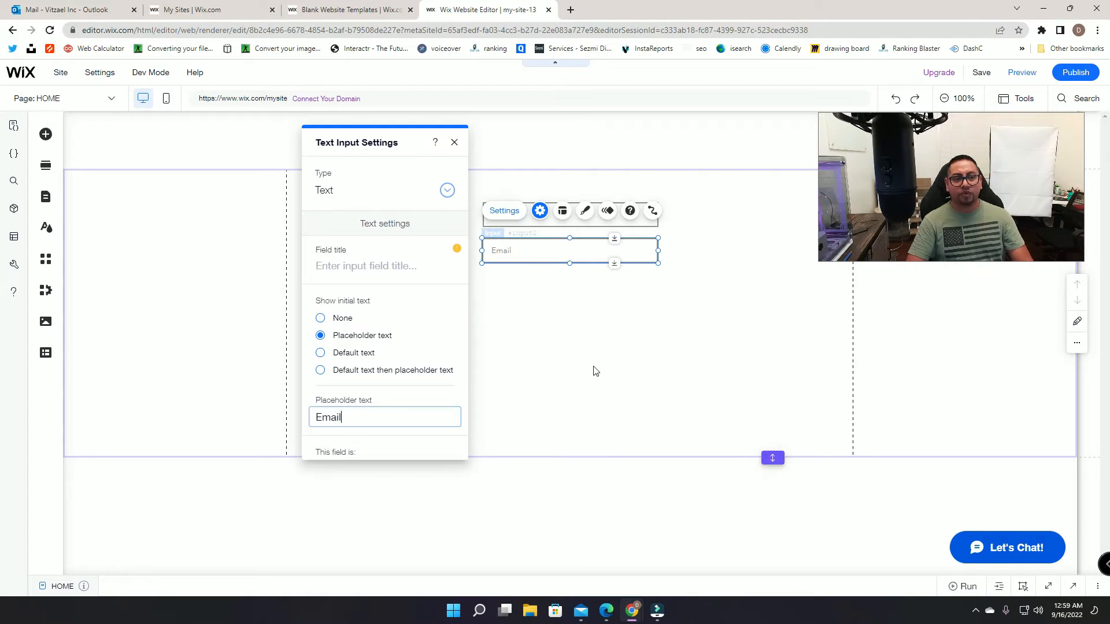
Step: Duplicate the Email input below it and correct the Full Name placeholder
{"action": "right_click", "coordinate": [590, 248]}
{"action": "left_click", "coordinate": [636, 356]}
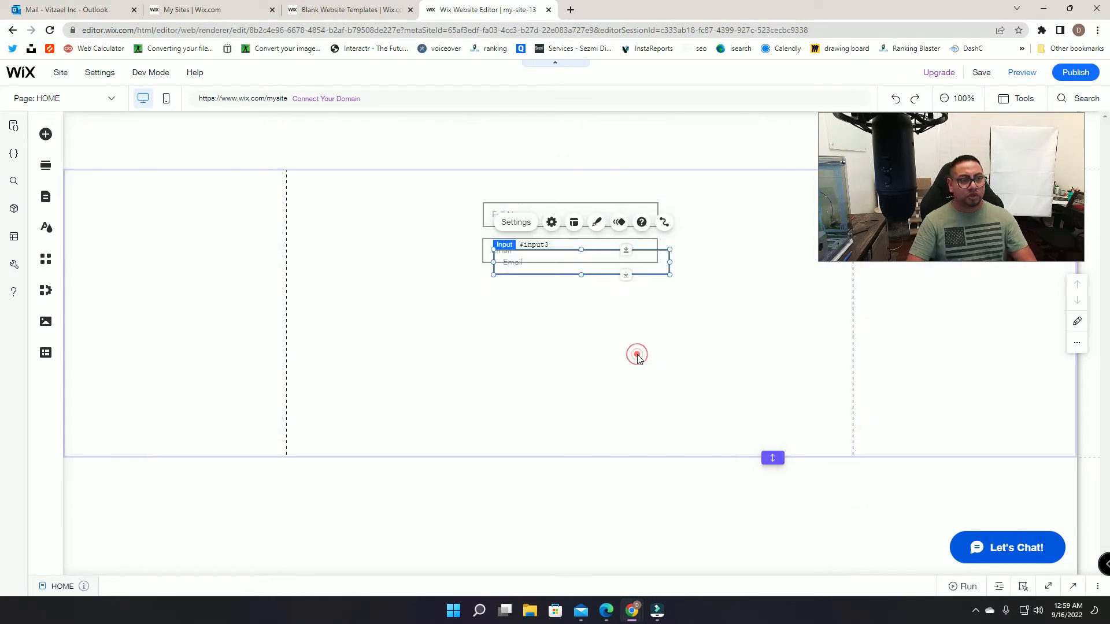
{"action": "left_click_drag", "start_coordinate": [559, 267], "coordinate": [549, 297]}
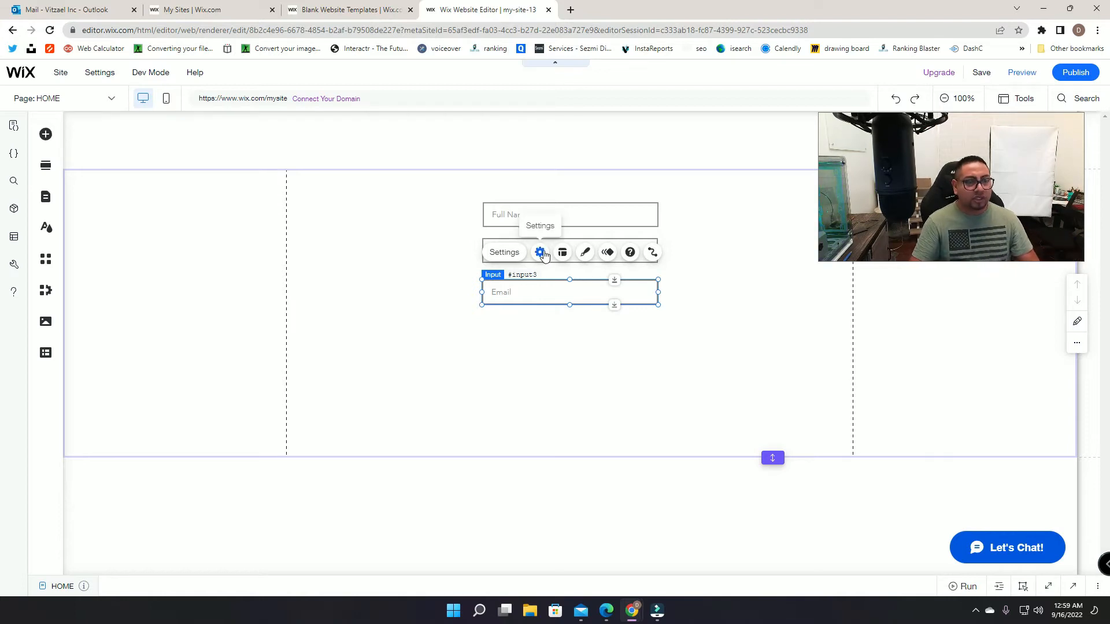
{"action": "left_click", "coordinate": [532, 381]}
{"action": "left_click", "coordinate": [518, 214]}
{"action": "left_click", "coordinate": [518, 253]}
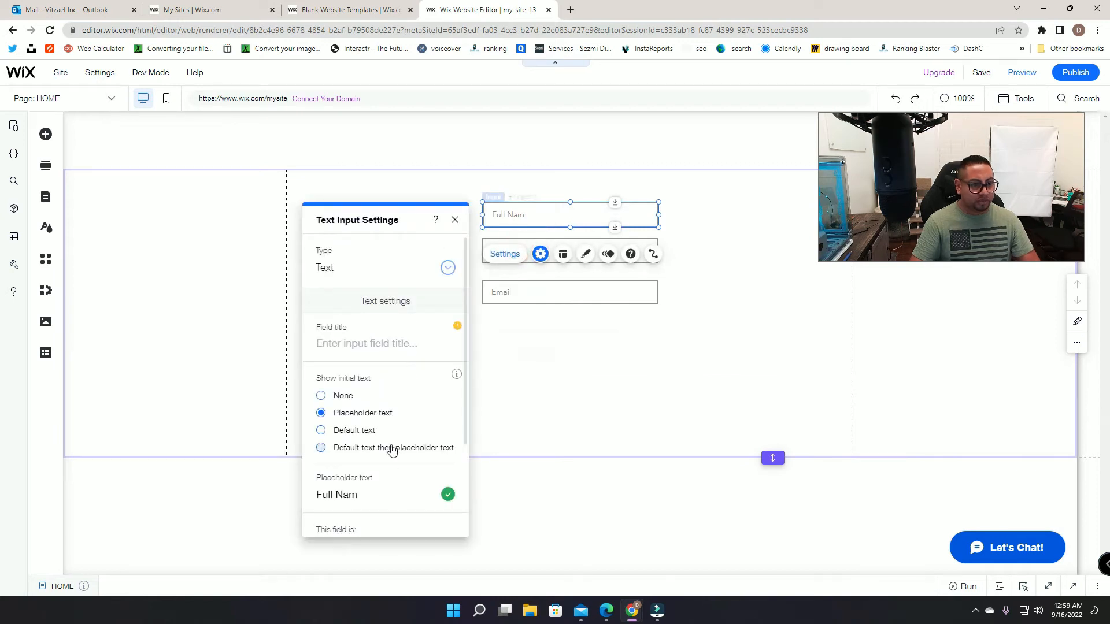
{"action": "left_click", "coordinate": [368, 494]}
{"action": "type", "text": "e"}
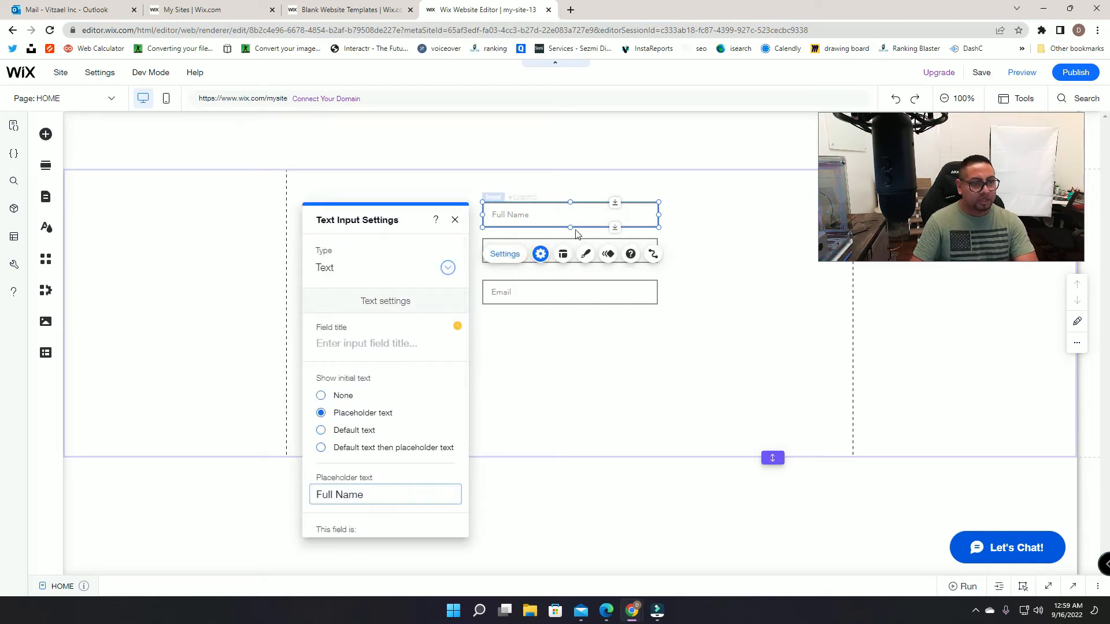
{"action": "left_click", "coordinate": [737, 225]}
Step: Change the copied third input's placeholder to Phone Number
{"action": "left_click", "coordinate": [557, 292]}
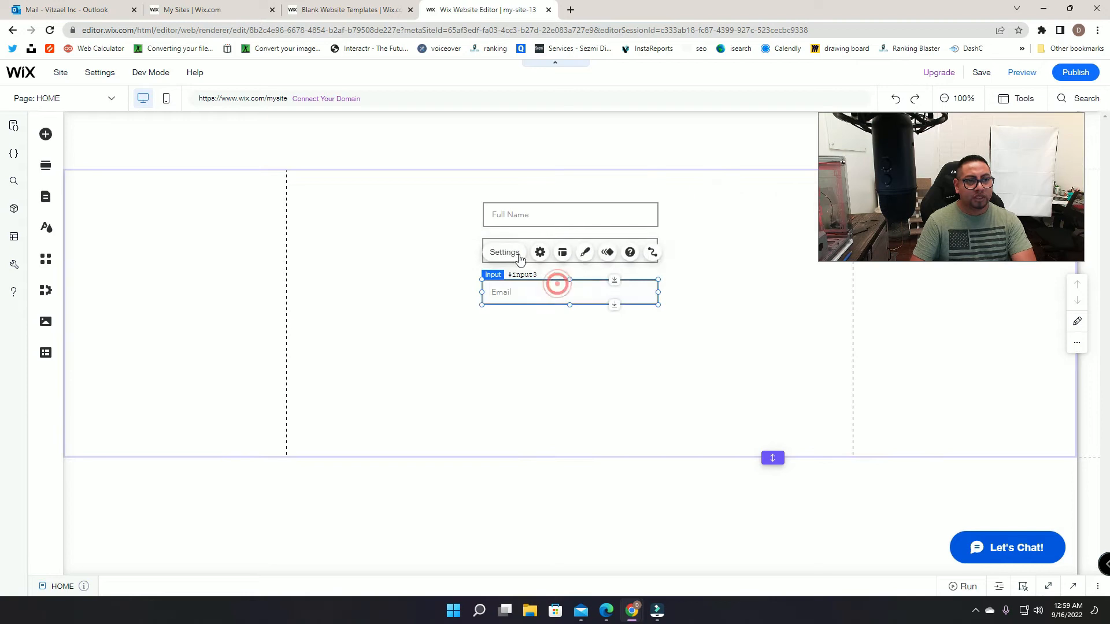
{"action": "left_click", "coordinate": [503, 252]}
{"action": "double_click", "coordinate": [413, 409]}
{"action": "type", "text": "Phone Number"}
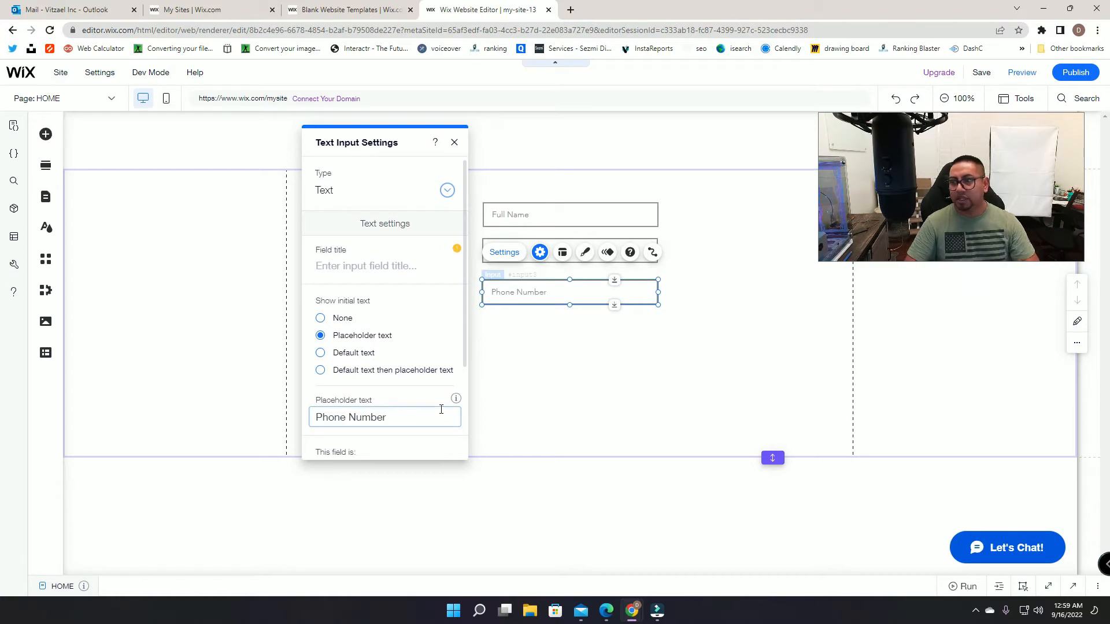
{"action": "left_click", "coordinate": [557, 398]}
Step: Duplicate the Phone Number input below it and set the copy's placeholder to Age
{"action": "right_click", "coordinate": [562, 296]}
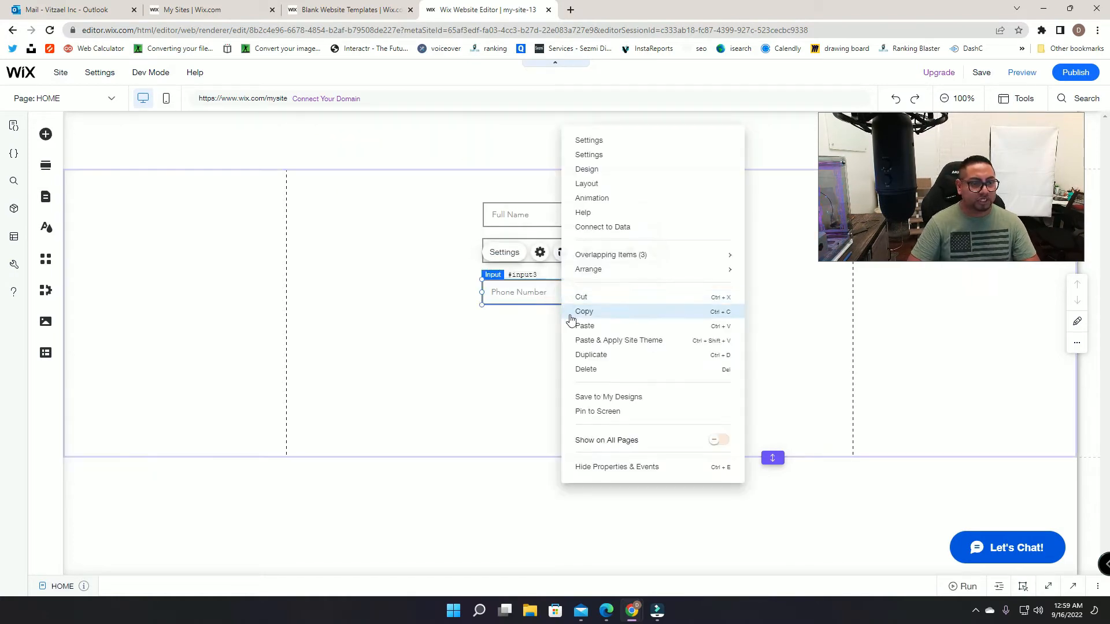
{"action": "left_click", "coordinate": [584, 355]}
{"action": "left_click_drag", "start_coordinate": [585, 307], "coordinate": [573, 337]}
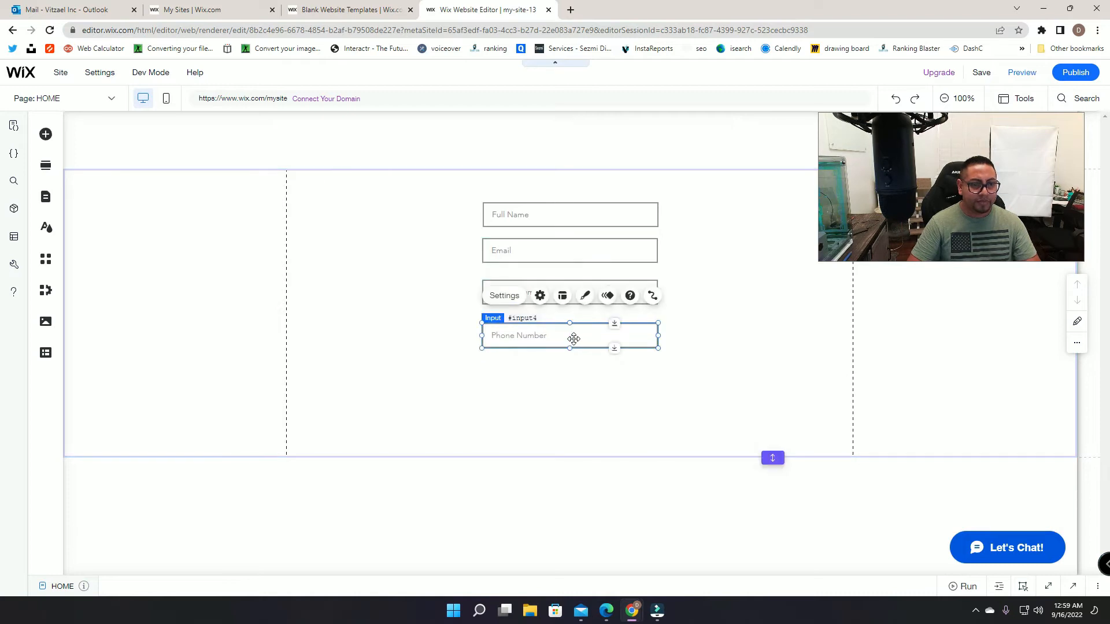
{"action": "left_click", "coordinate": [517, 298]}
{"action": "left_click", "coordinate": [355, 418]}
{"action": "type", "text": "Age"}
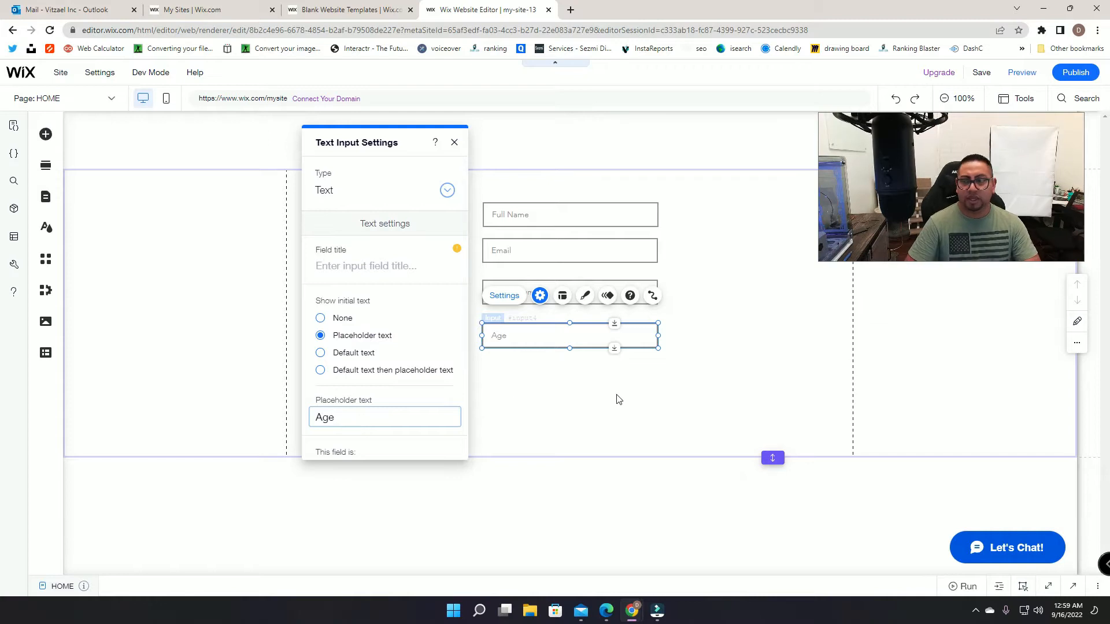
{"action": "left_click", "coordinate": [636, 410]}
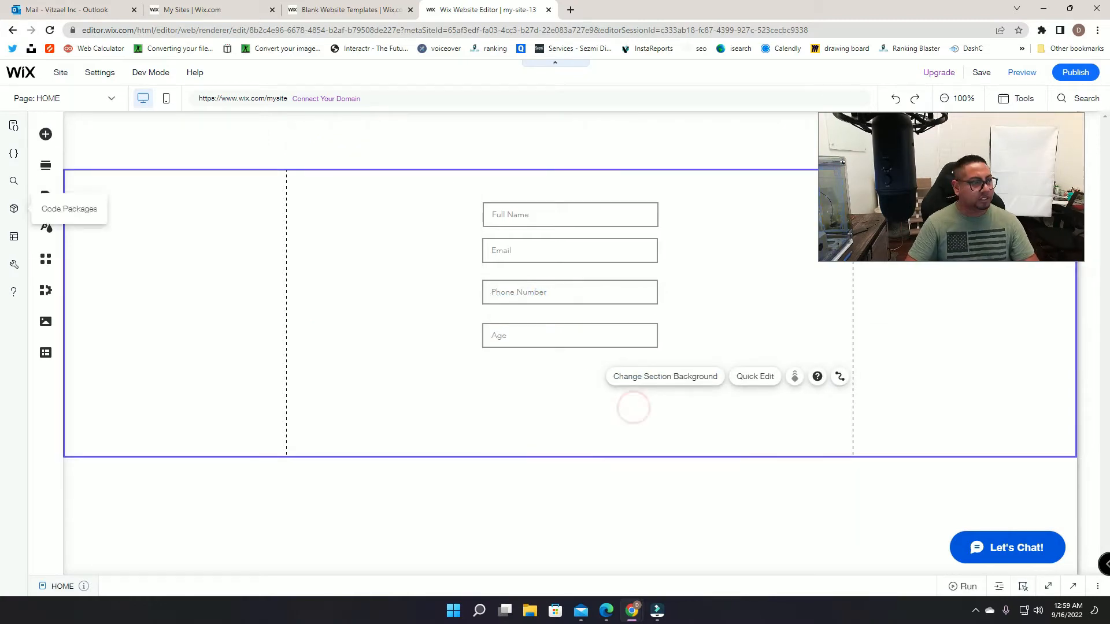
Step: Extend the section and add a 09/16/2022 date picker below Age, sized to match the inputs
{"action": "left_click_drag", "start_coordinate": [779, 459], "coordinate": [773, 568]}
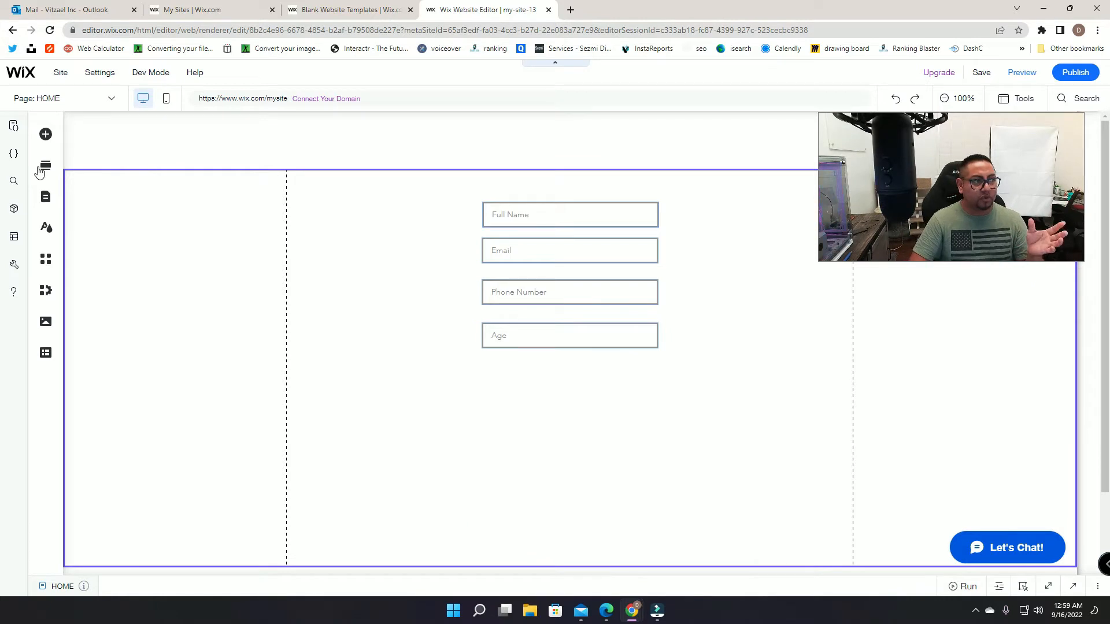
{"action": "left_click", "coordinate": [45, 135]}
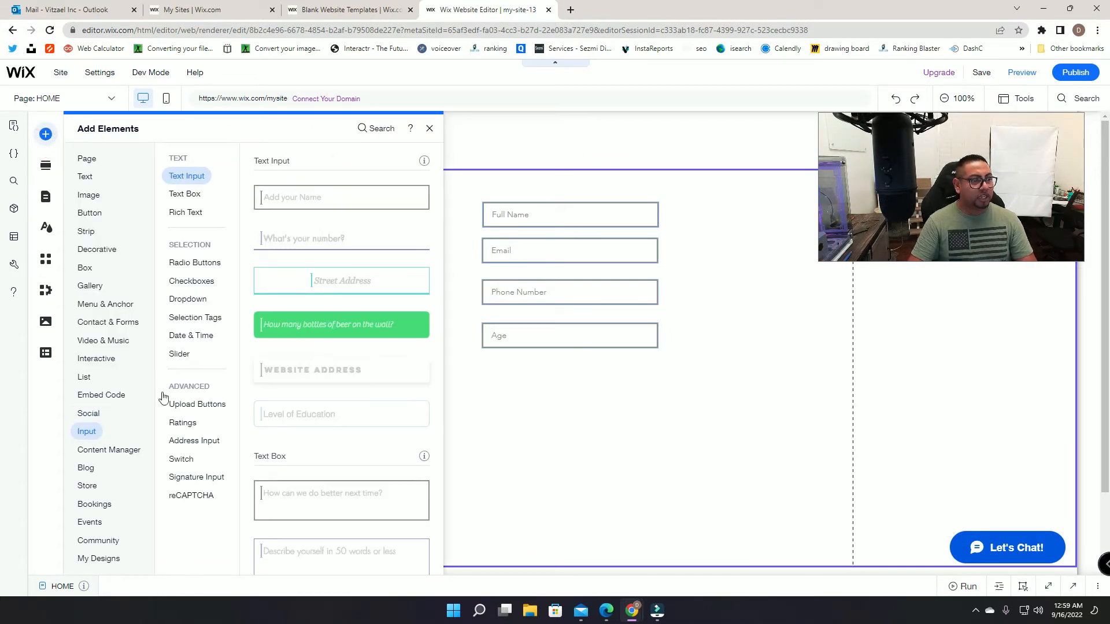
{"action": "left_click", "coordinate": [183, 337]}
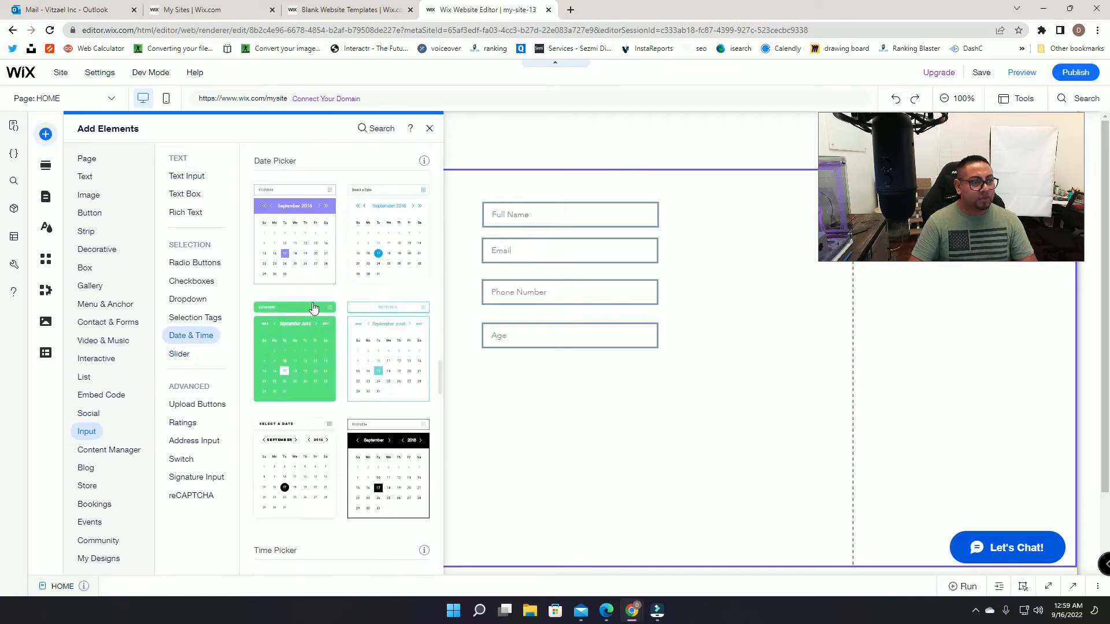
{"action": "left_click", "coordinate": [391, 230]}
{"action": "left_click_drag", "start_coordinate": [565, 367], "coordinate": [572, 379]}
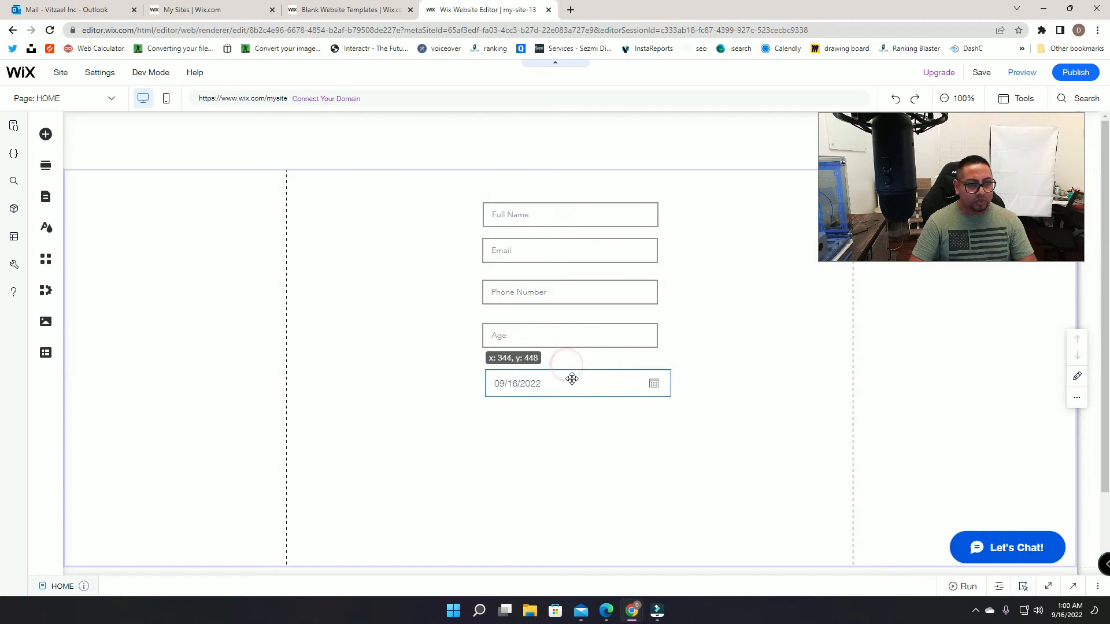
{"action": "left_click_drag", "start_coordinate": [670, 383], "coordinate": [657, 382]}
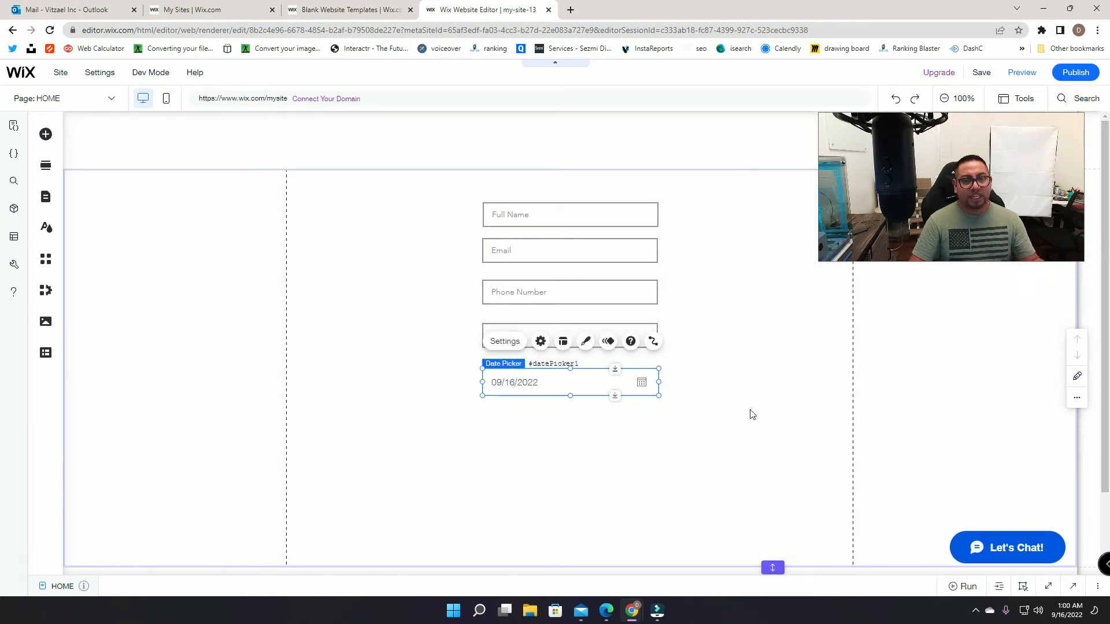
Step: In the date picker's Calendar settings, toggle Show past dates off and back on, keeping past dates allowed
{"action": "left_click", "coordinate": [540, 342]}
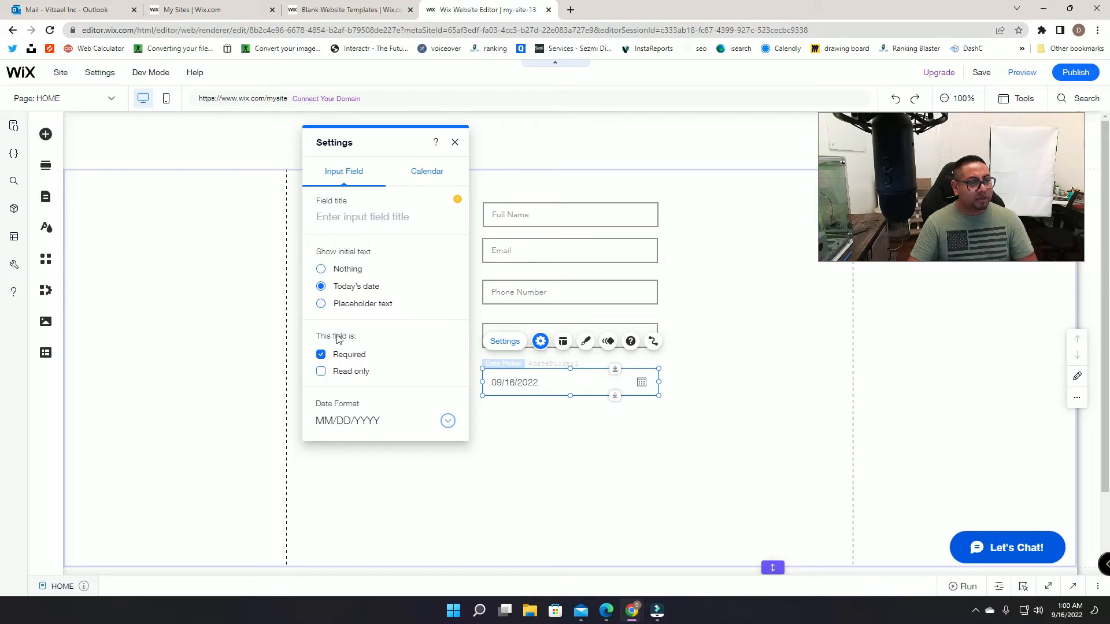
{"action": "left_click", "coordinate": [417, 175]}
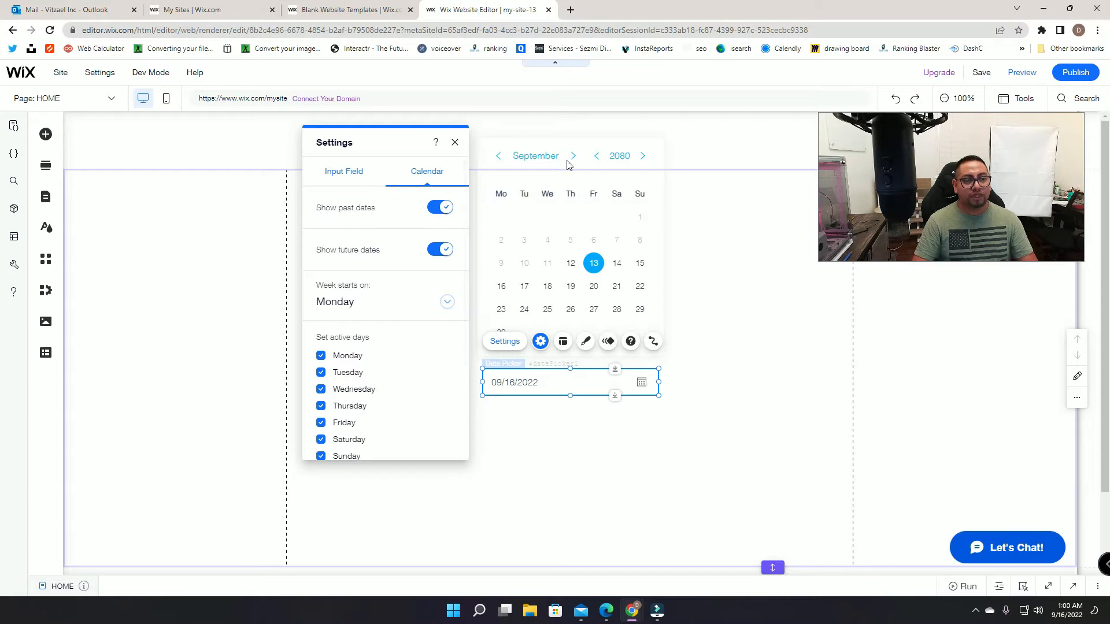
{"action": "left_click", "coordinate": [433, 210]}
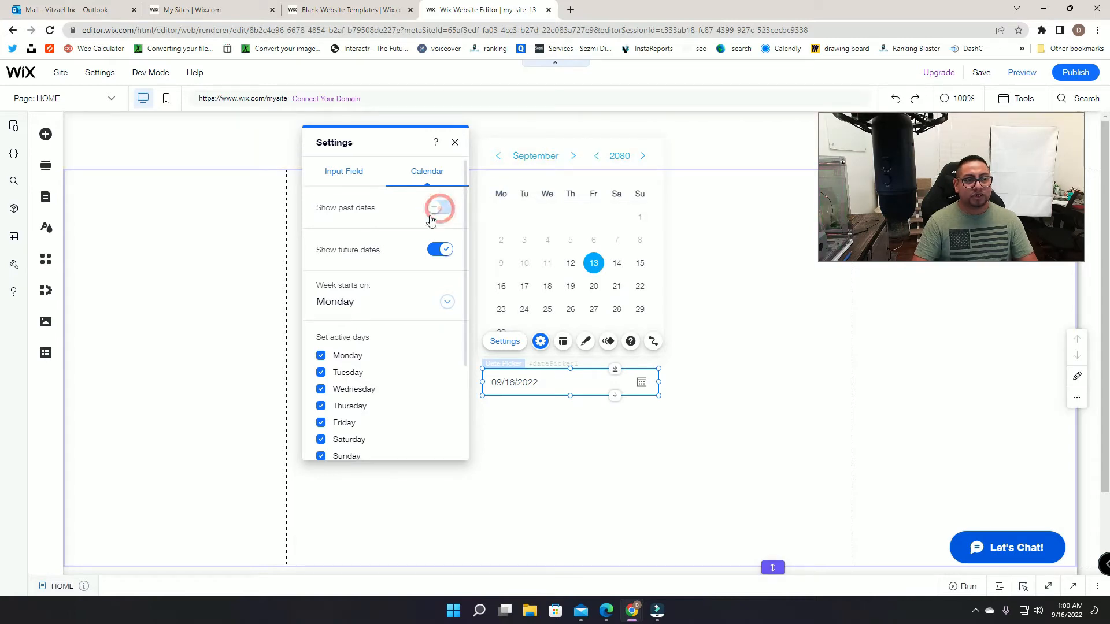
{"action": "left_click", "coordinate": [446, 210]}
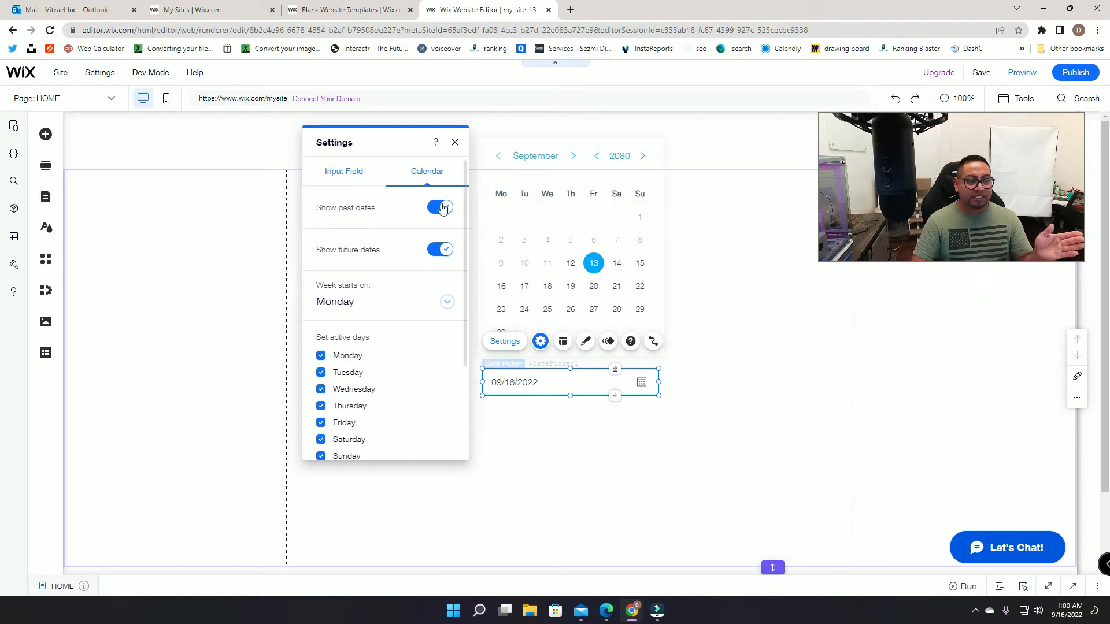
{"action": "left_click", "coordinate": [443, 207]}
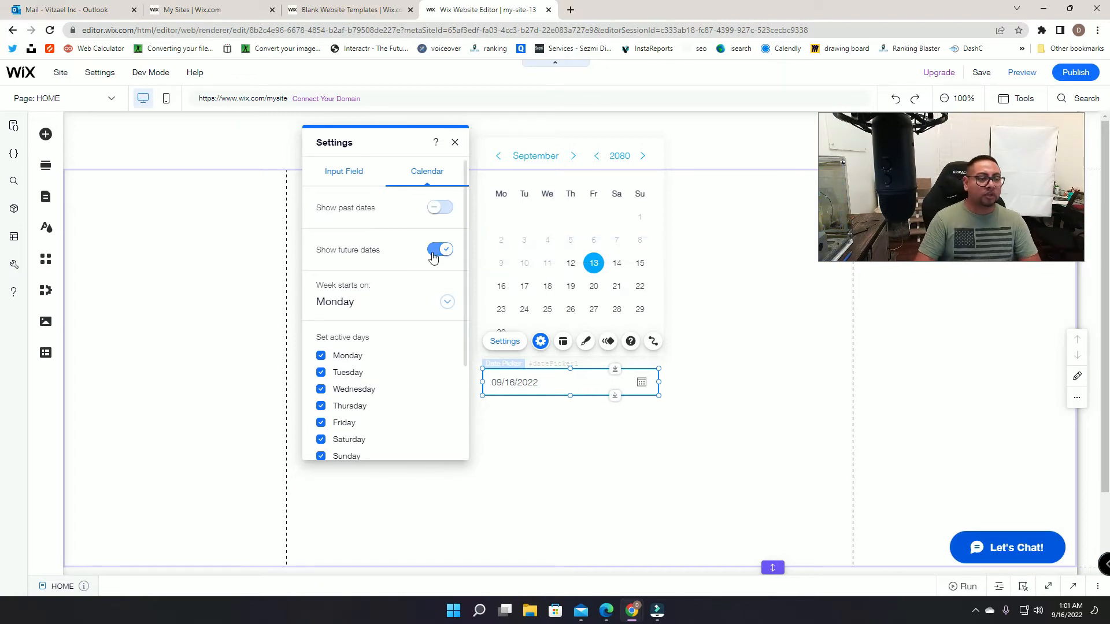
{"action": "left_click", "coordinate": [441, 207]}
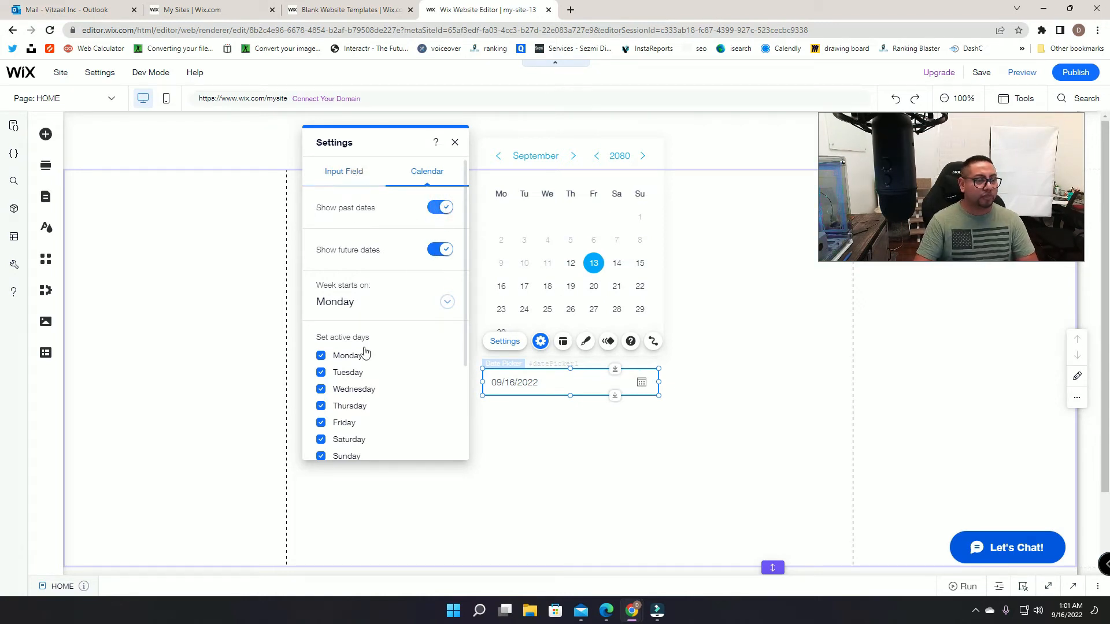
{"action": "left_click", "coordinate": [341, 180]}
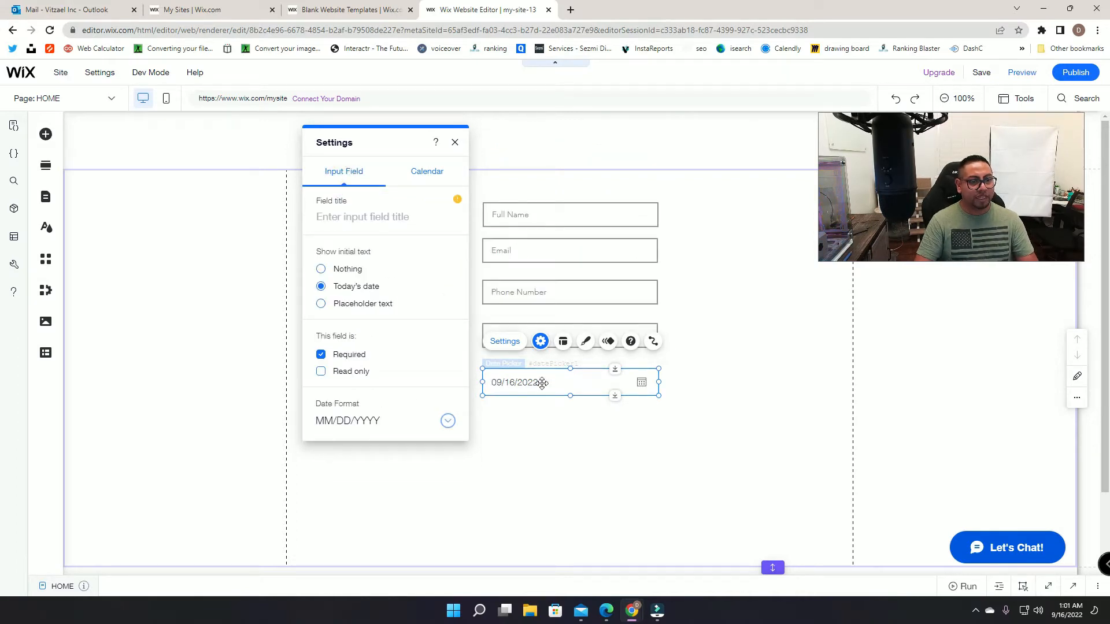
Step: Keep the MM/DD/YYYY format, title the date picker 'Date attending', and close its settings and design panels
{"action": "left_click", "coordinate": [377, 428]}
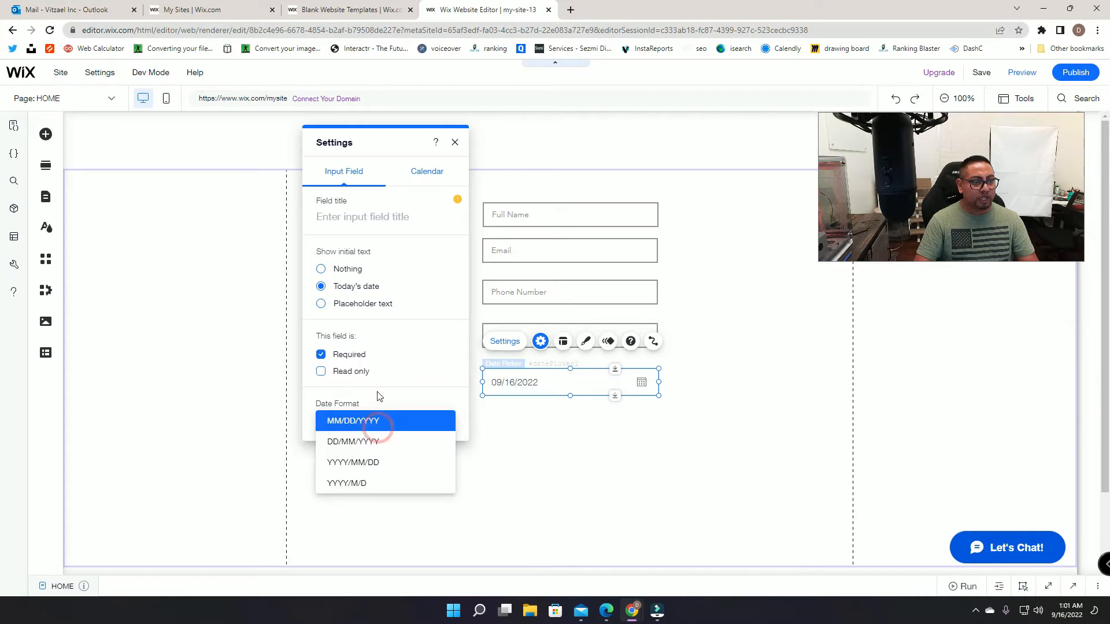
{"action": "left_click", "coordinate": [352, 243]}
{"action": "left_click", "coordinate": [363, 221]}
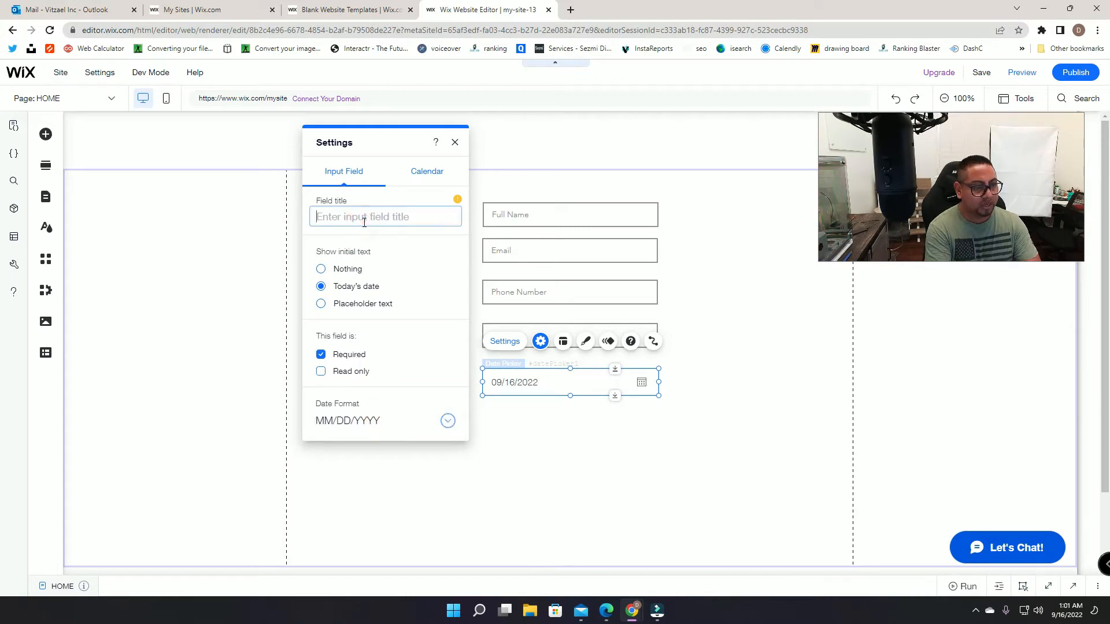
{"action": "type", "text": "Date attending"}
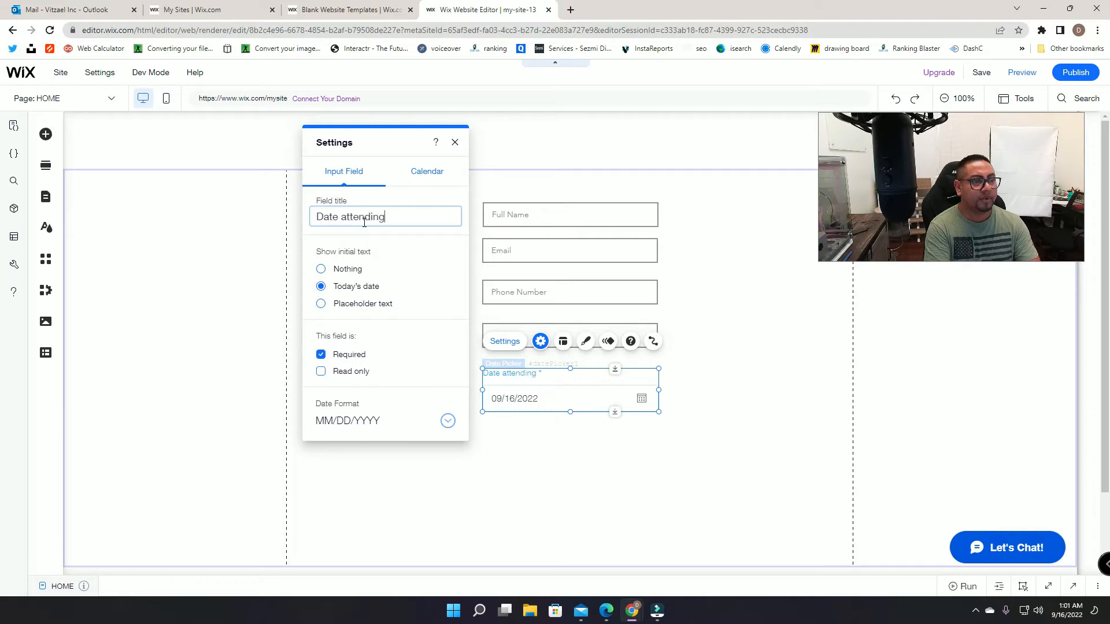
{"action": "left_click", "coordinate": [677, 327]}
{"action": "scroll", "coordinate": [676, 327], "scroll_direction": "down", "scroll_amount": 2}
{"action": "left_click", "coordinate": [537, 283]}
{"action": "left_click", "coordinate": [586, 250]}
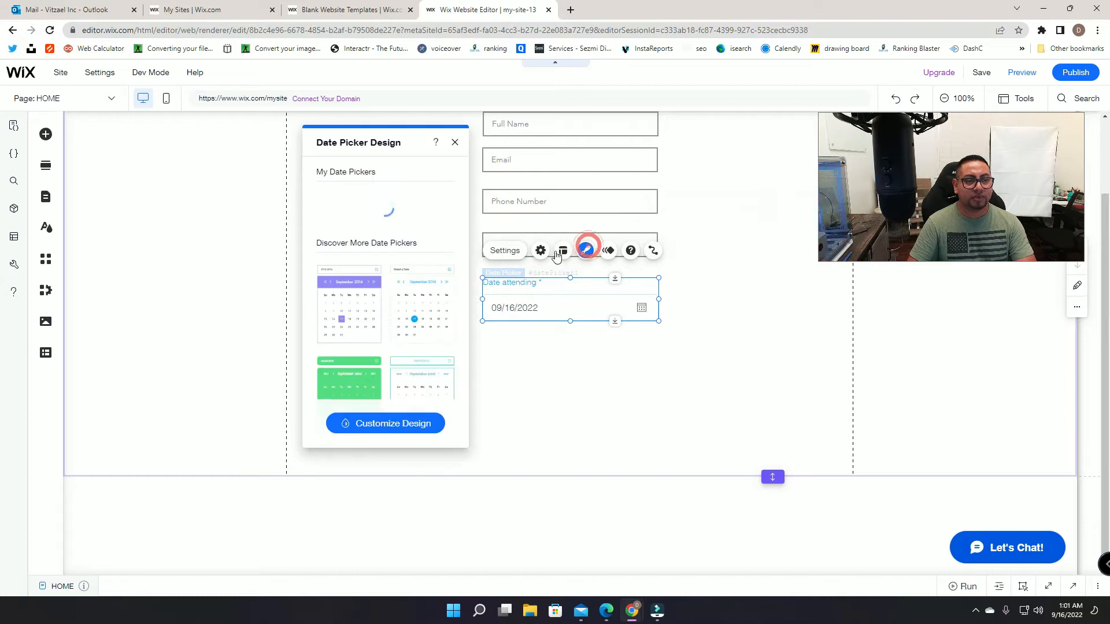
{"action": "left_click", "coordinate": [457, 142]}
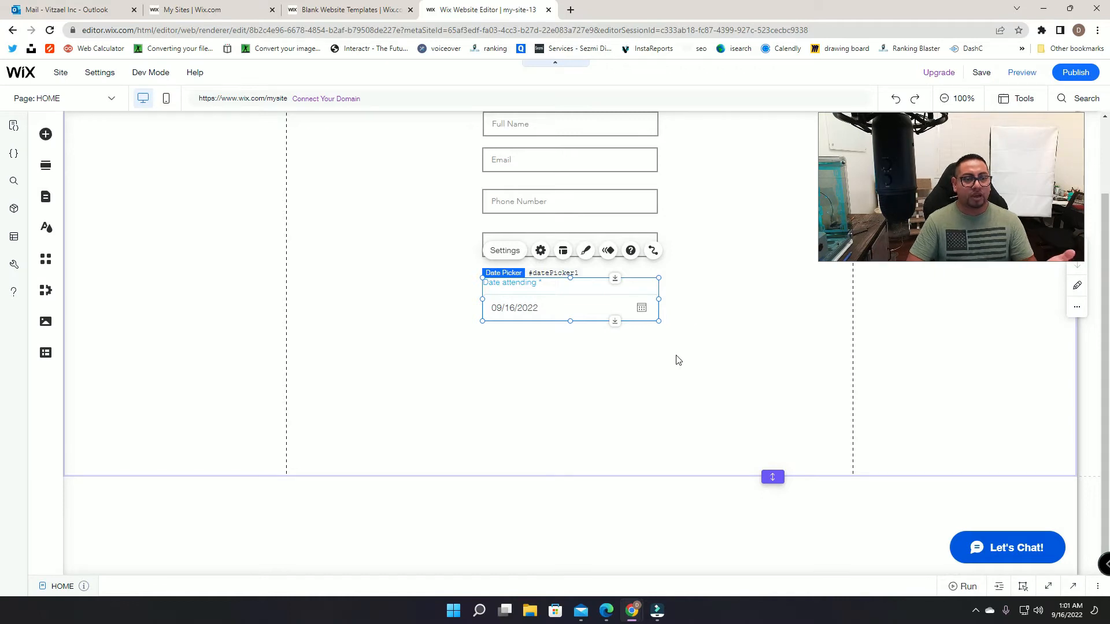
{"action": "scroll", "coordinate": [706, 386], "scroll_direction": "up", "scroll_amount": 2}
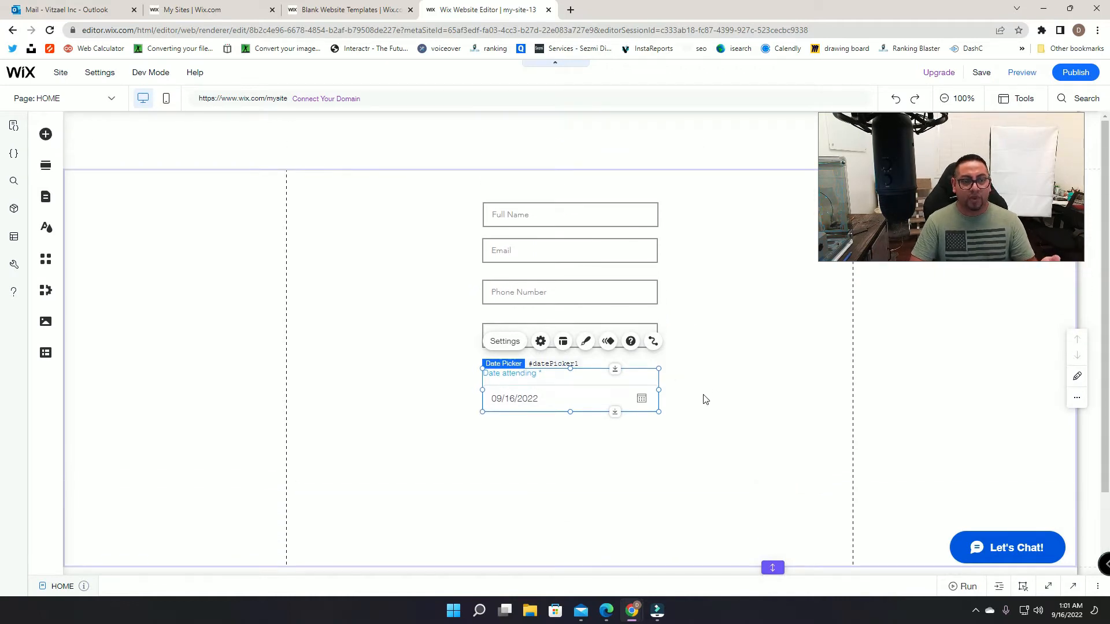
{"action": "left_click", "coordinate": [704, 397]}
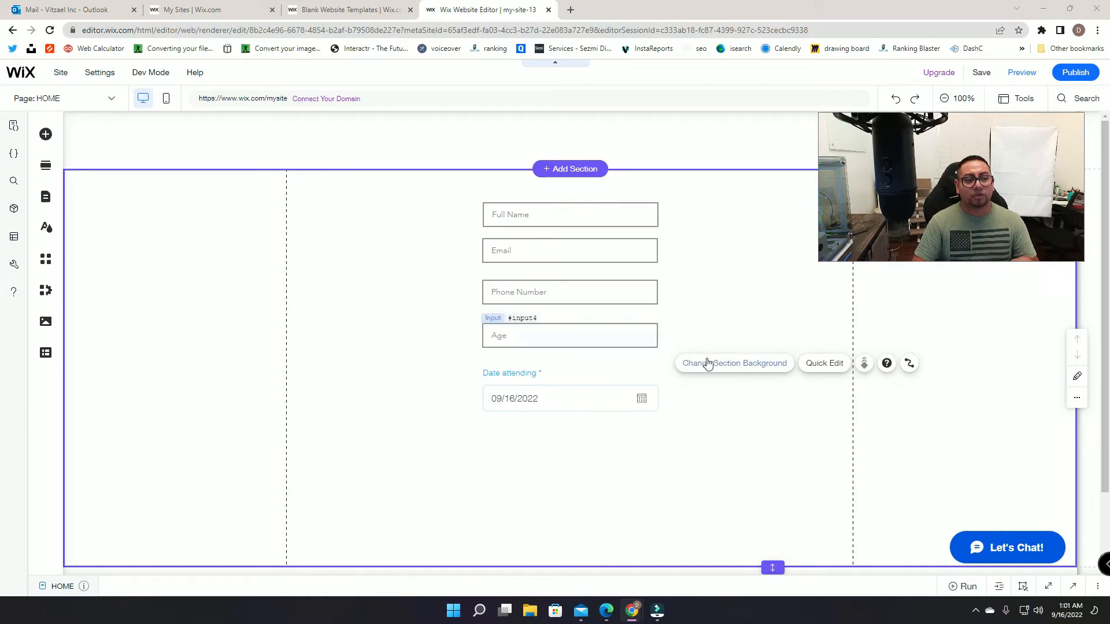
{"action": "left_click", "coordinate": [498, 332]}
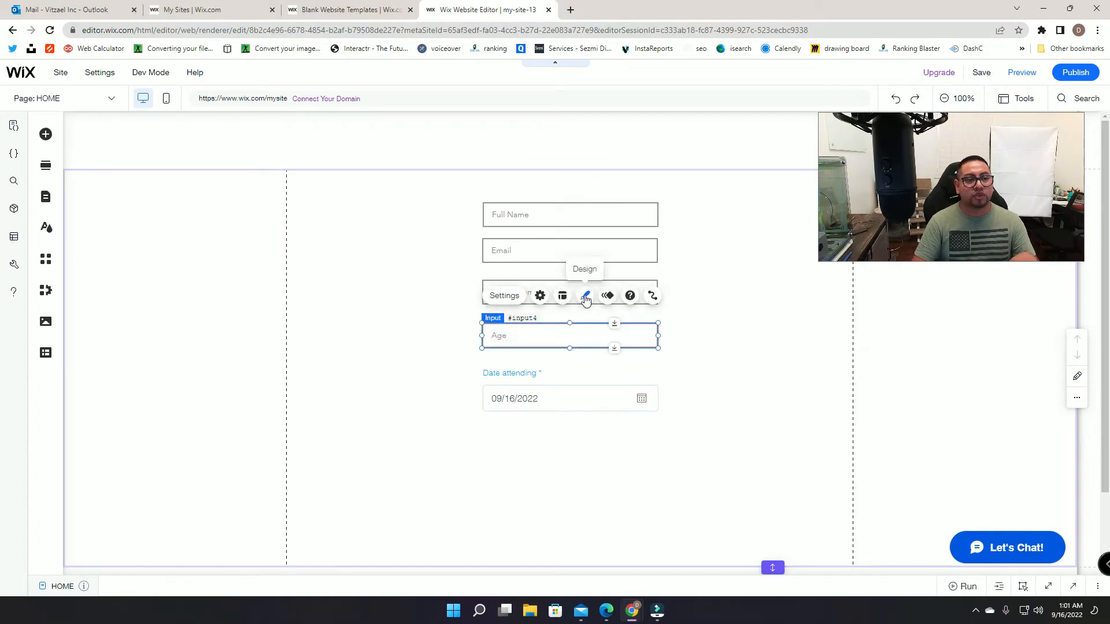
{"action": "left_click", "coordinate": [584, 296]}
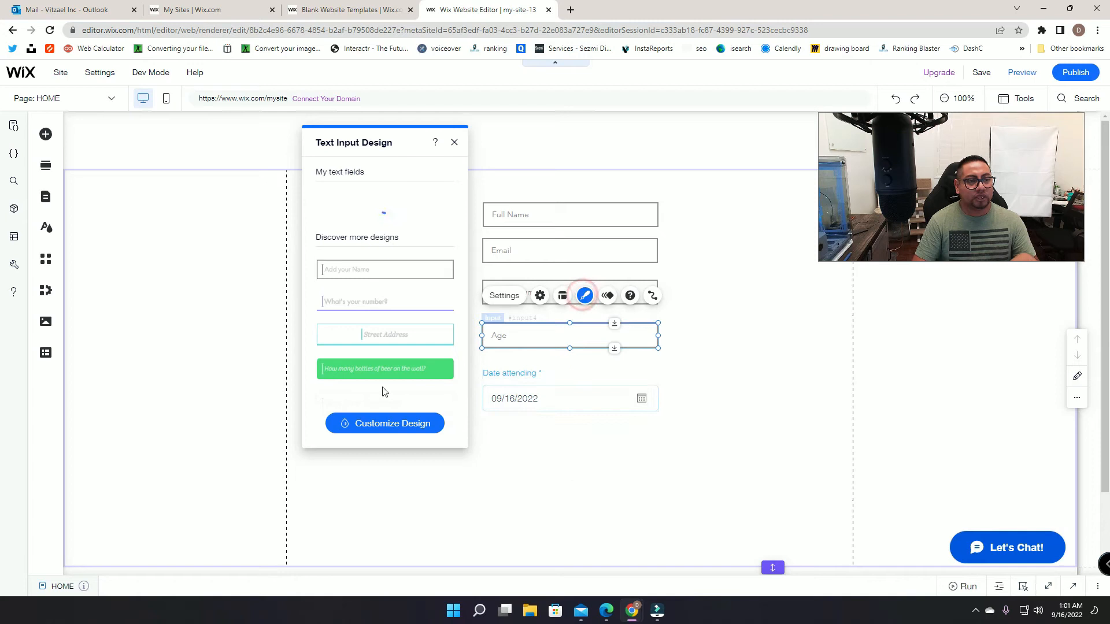
{"action": "left_click", "coordinate": [370, 423]}
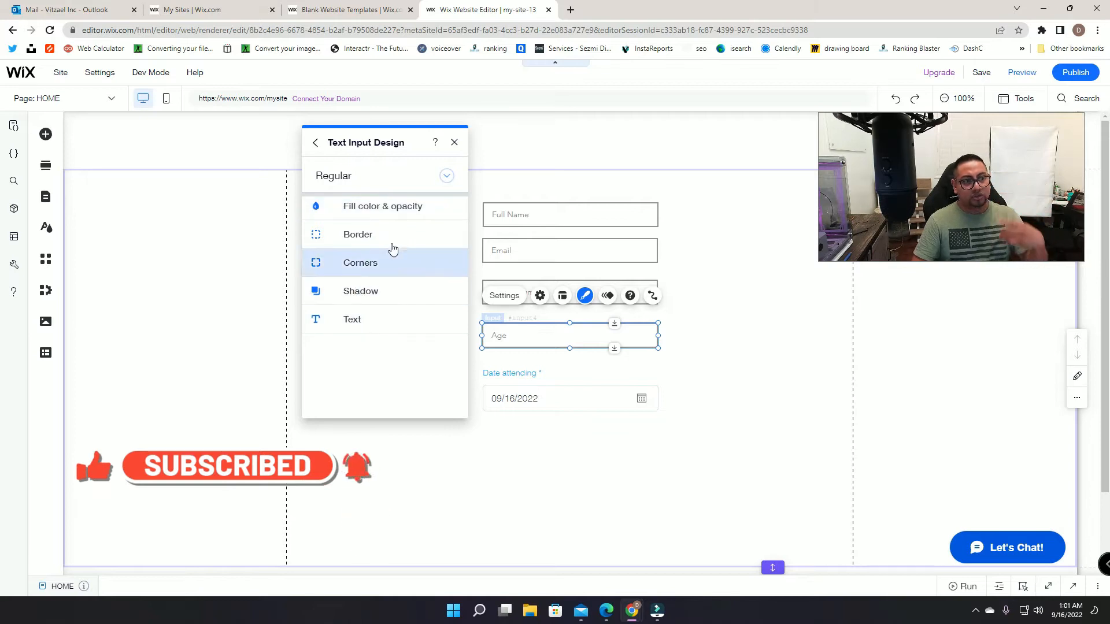
{"action": "left_click", "coordinate": [455, 143]}
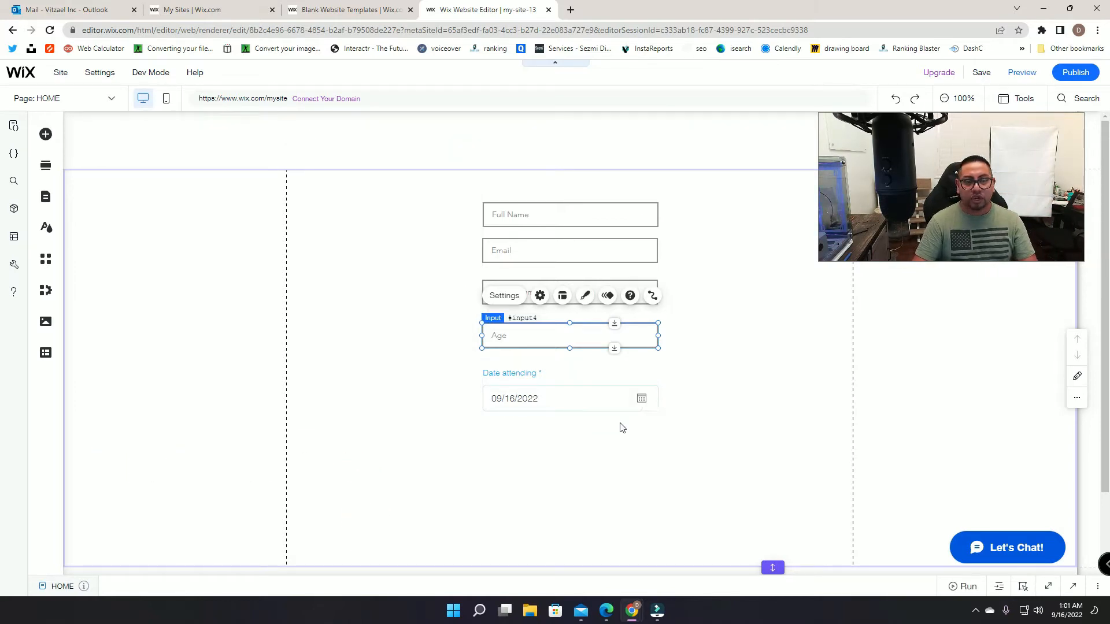
{"action": "left_click", "coordinate": [553, 393]}
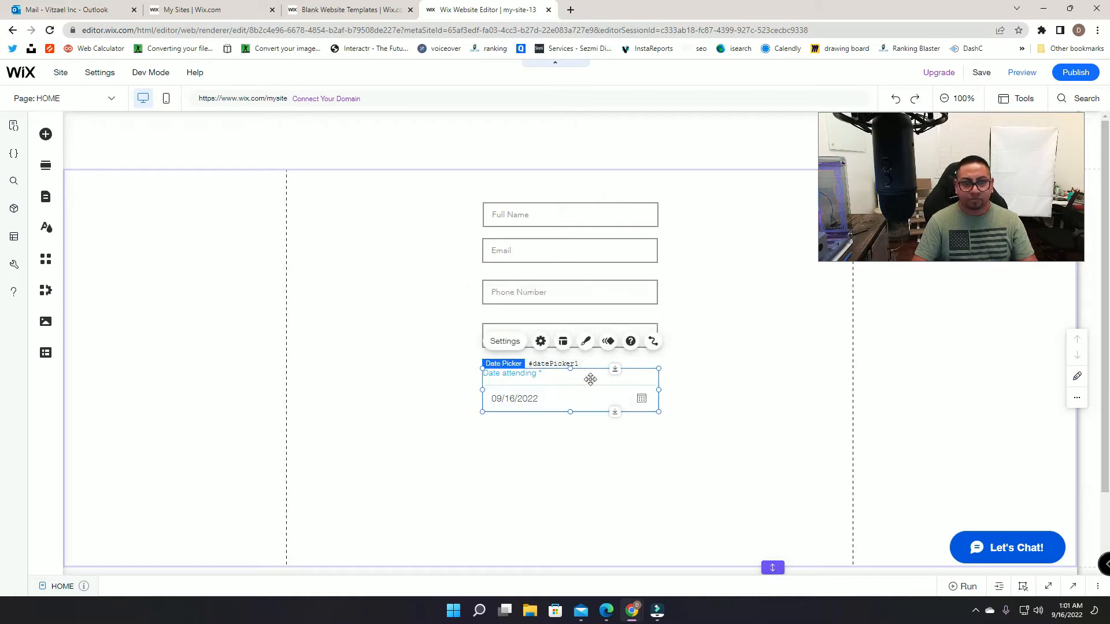
{"action": "left_click_drag", "start_coordinate": [612, 382], "coordinate": [612, 419]}
Step: Duplicate the Age input below it as an Address field and nudge the Date attending picker up beneath it
{"action": "left_click", "coordinate": [577, 322]}
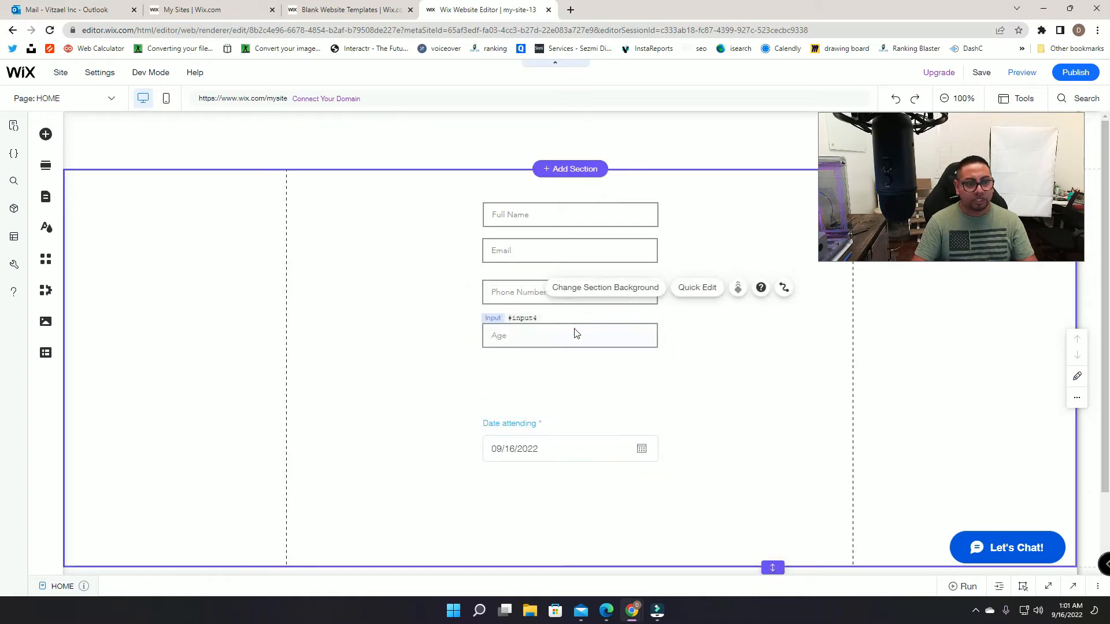
{"action": "left_click", "coordinate": [575, 334]}
{"action": "right_click", "coordinate": [575, 335]}
{"action": "left_click", "coordinate": [596, 357]}
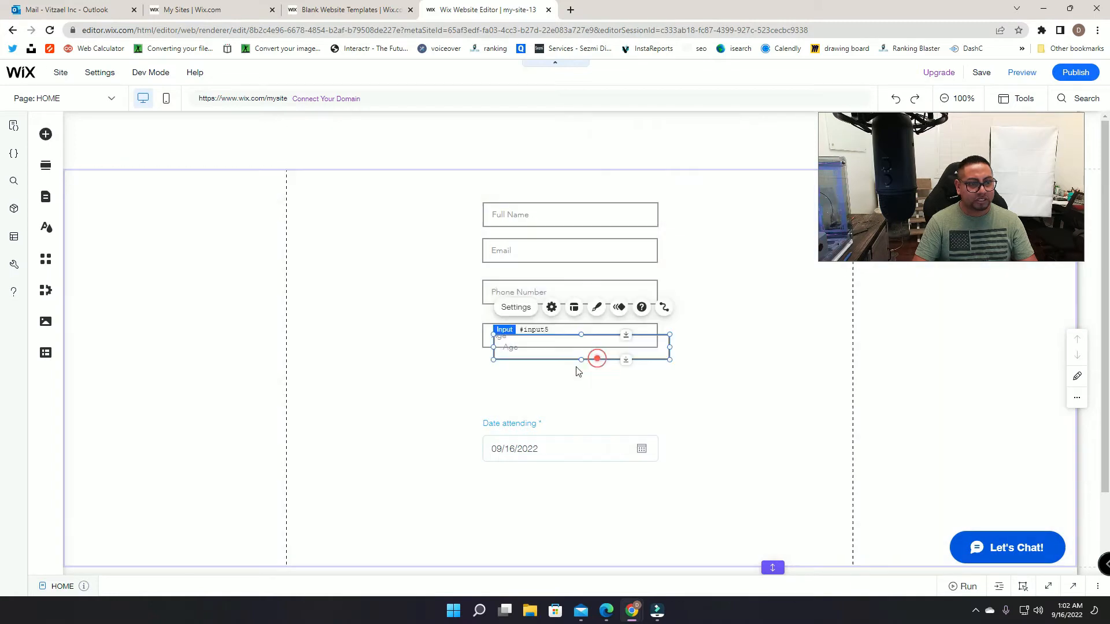
{"action": "left_click_drag", "start_coordinate": [563, 347], "coordinate": [552, 379]}
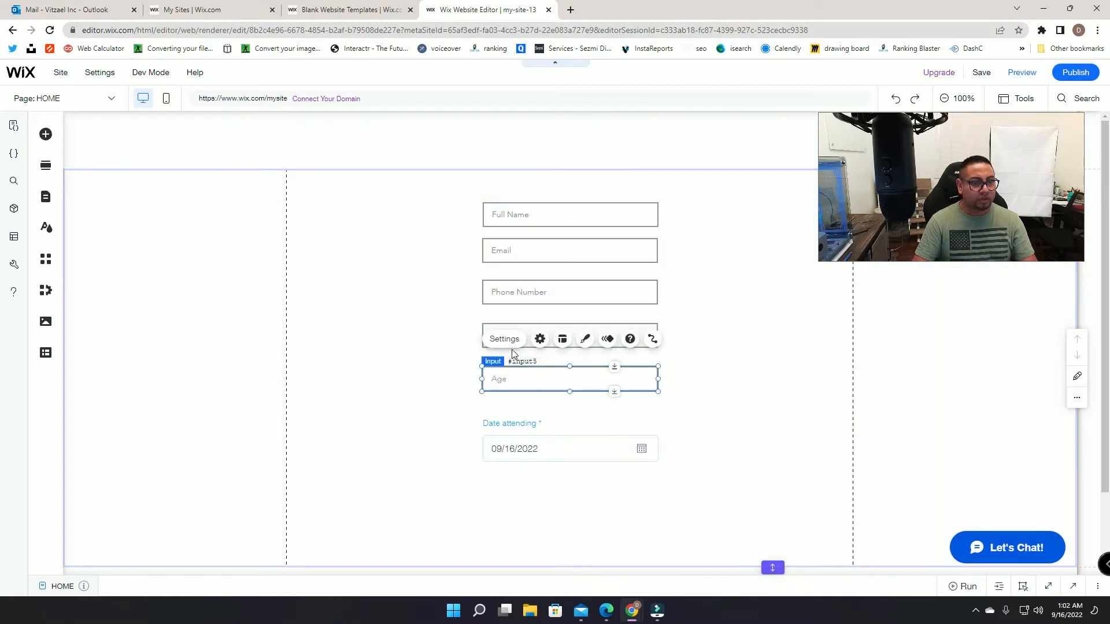
{"action": "left_click", "coordinate": [504, 338]}
{"action": "double_click", "coordinate": [375, 421]}
{"action": "type", "text": "Add"}
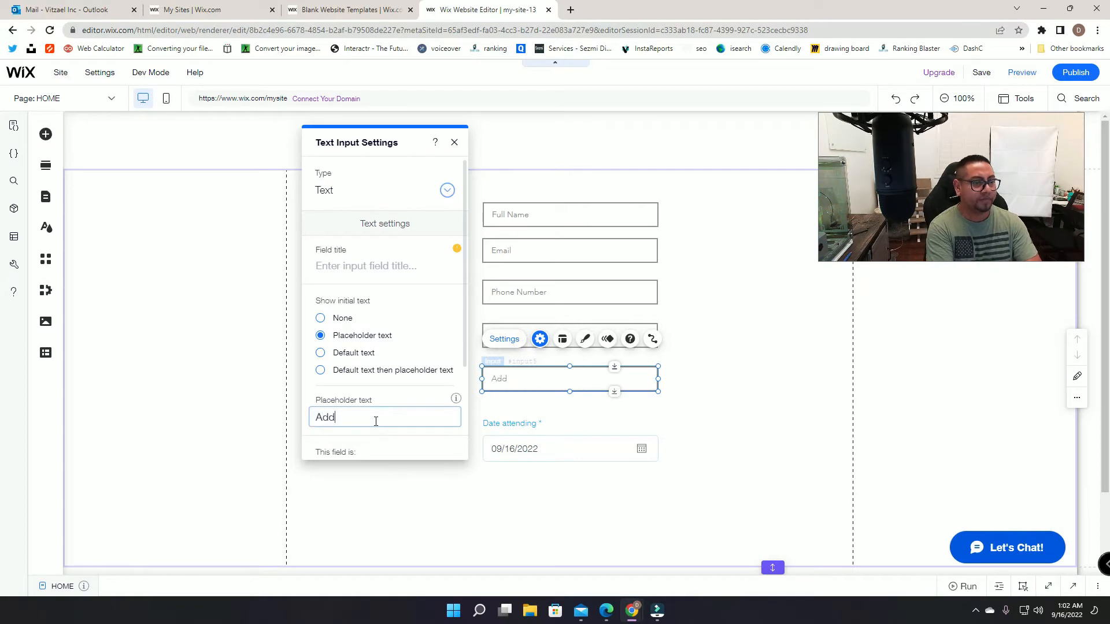
{"action": "left_click_drag", "start_coordinate": [636, 441], "coordinate": [636, 432]}
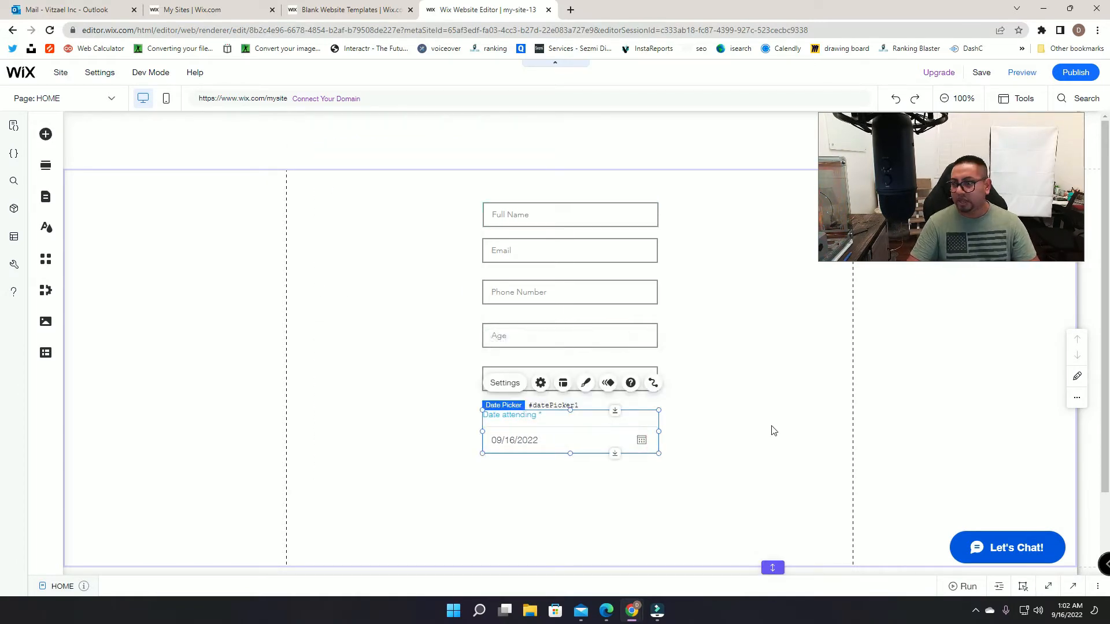
{"action": "left_click", "coordinate": [810, 421]}
{"action": "left_click", "coordinate": [45, 133]}
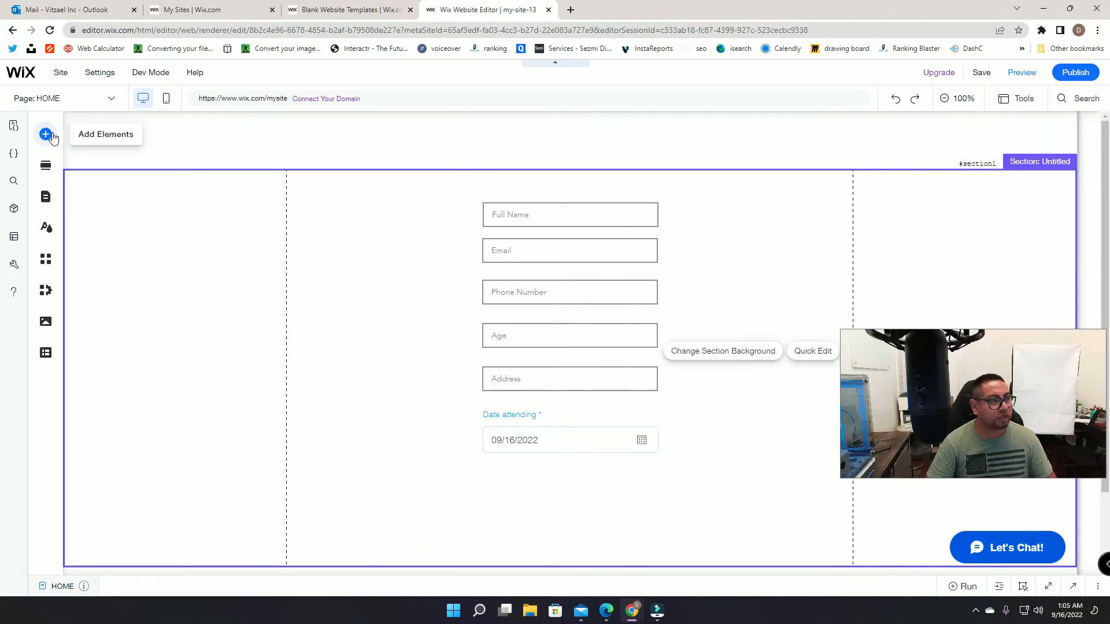
Step: Add a checkbox below Date attending, unchecked by default and labelled 'I will pay at entrance'
{"action": "left_click", "coordinate": [45, 134]}
{"action": "scroll", "coordinate": [324, 479], "scroll_direction": "down", "scroll_amount": 1}
{"action": "left_click_drag", "start_coordinate": [312, 404], "coordinate": [521, 462]}
{"action": "left_click", "coordinate": [513, 448]}
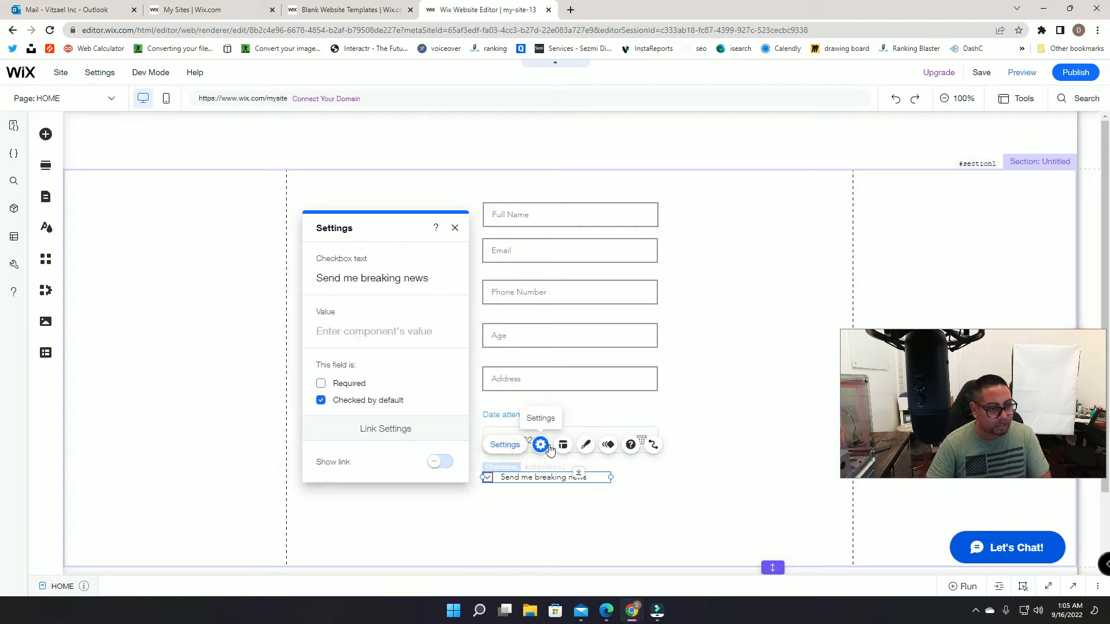
{"action": "left_click", "coordinate": [321, 401]}
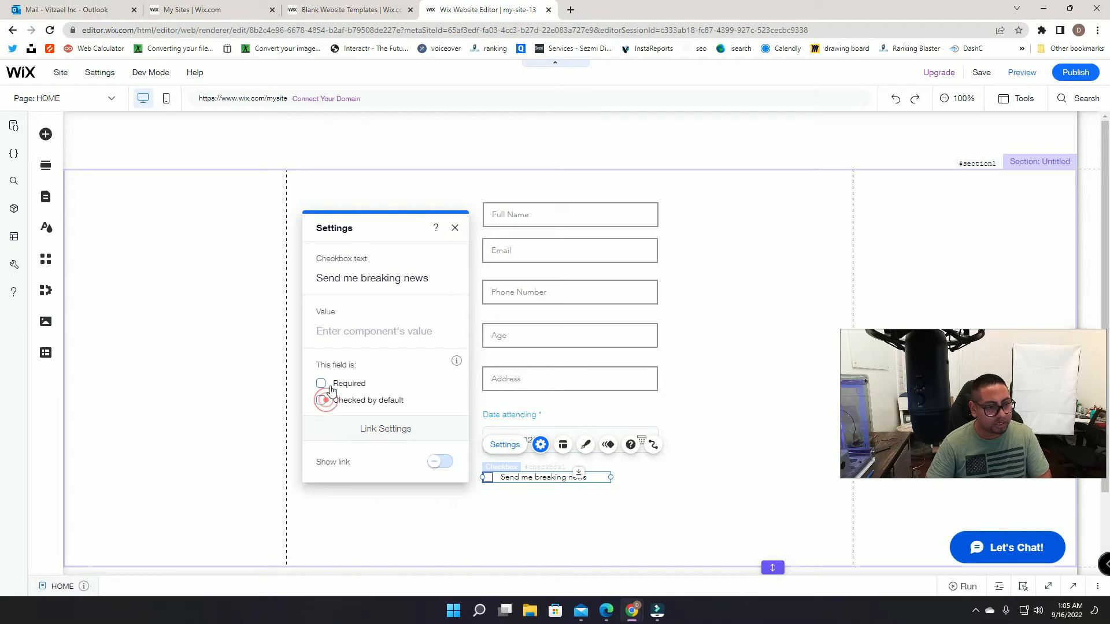
{"action": "left_click", "coordinate": [367, 285]}
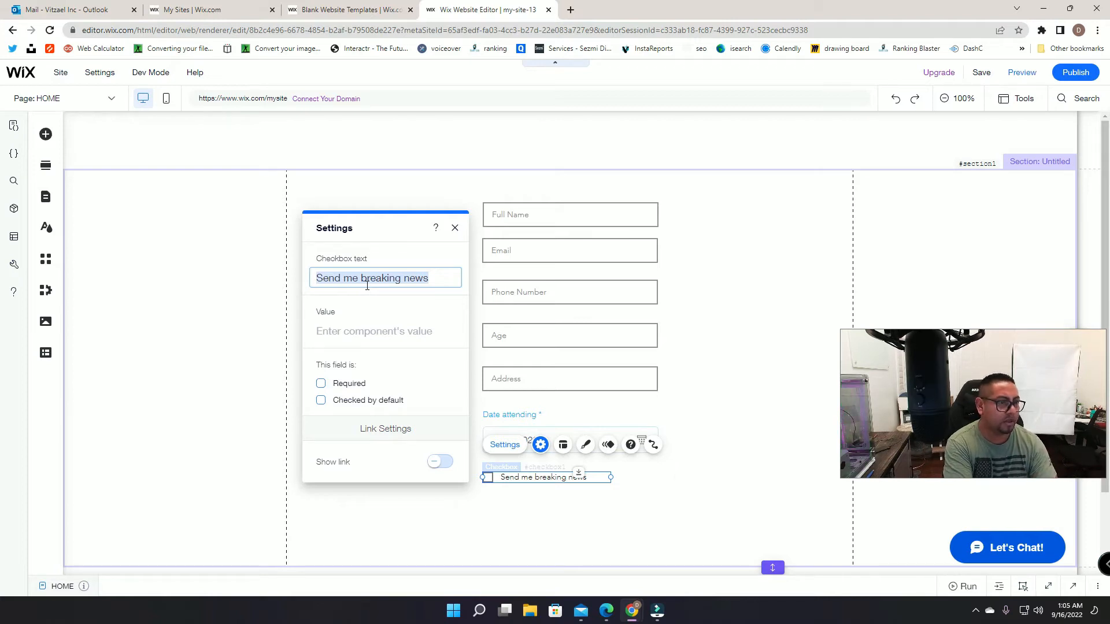
{"action": "key", "text": "BackSpace"}
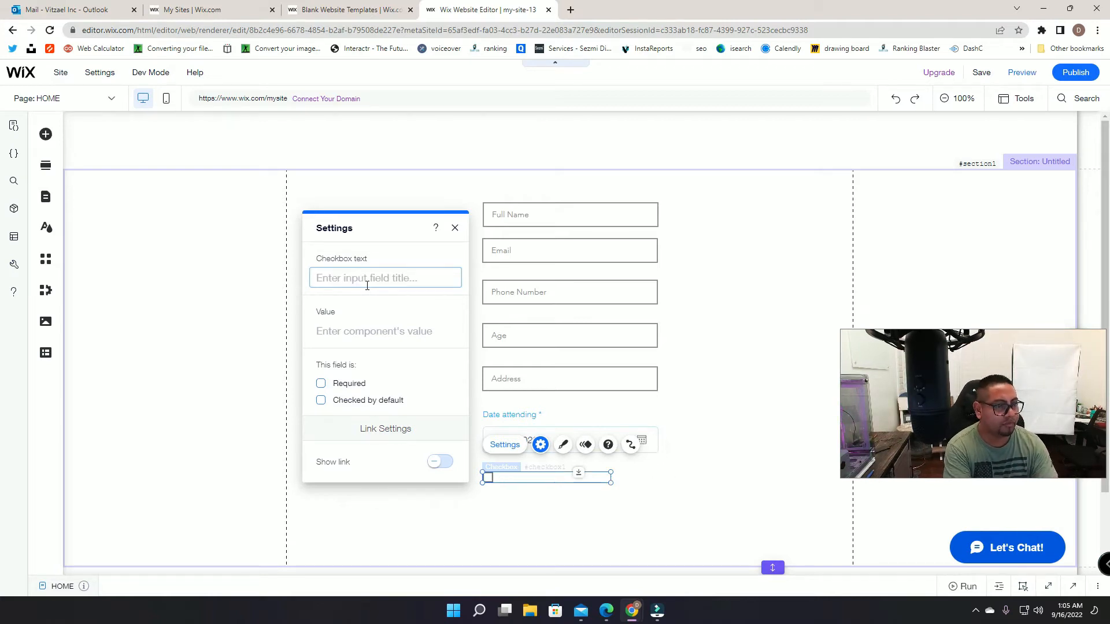
{"action": "type", "text": "I will pay at entrance"}
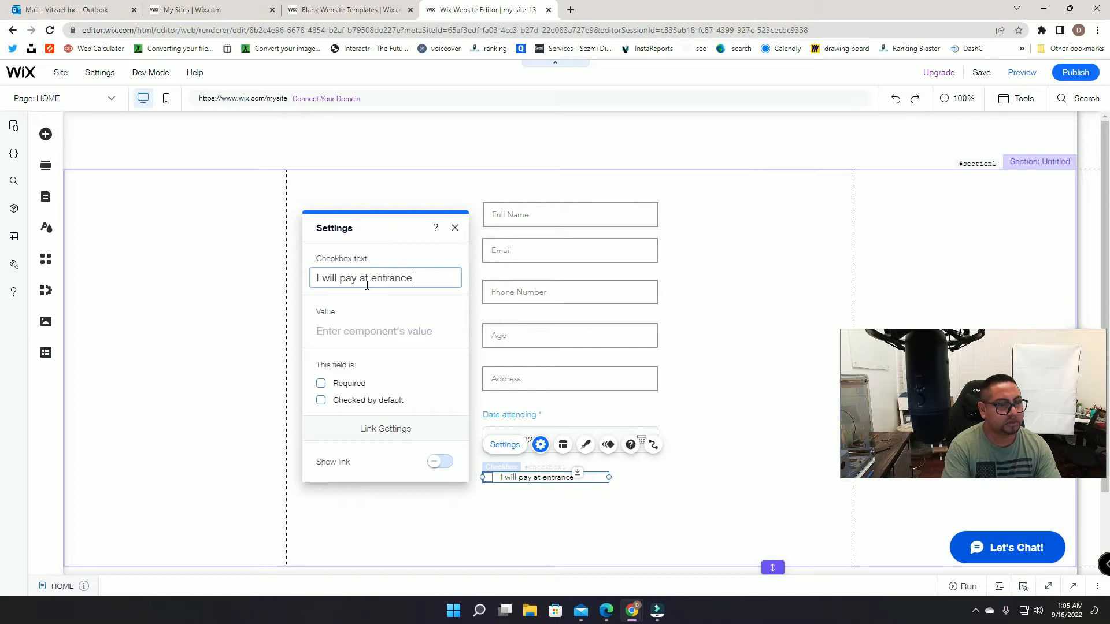
{"action": "left_click", "coordinate": [725, 395]}
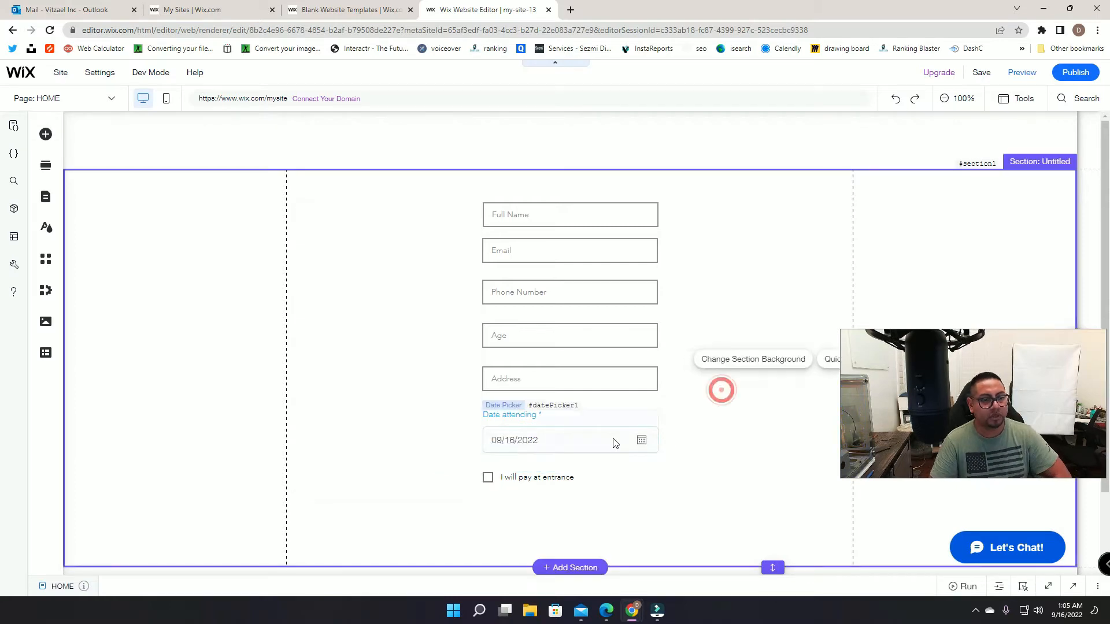
Step: Place a button below the 'I will pay at entrance' checkbox and label it Submit
{"action": "left_click", "coordinate": [45, 134]}
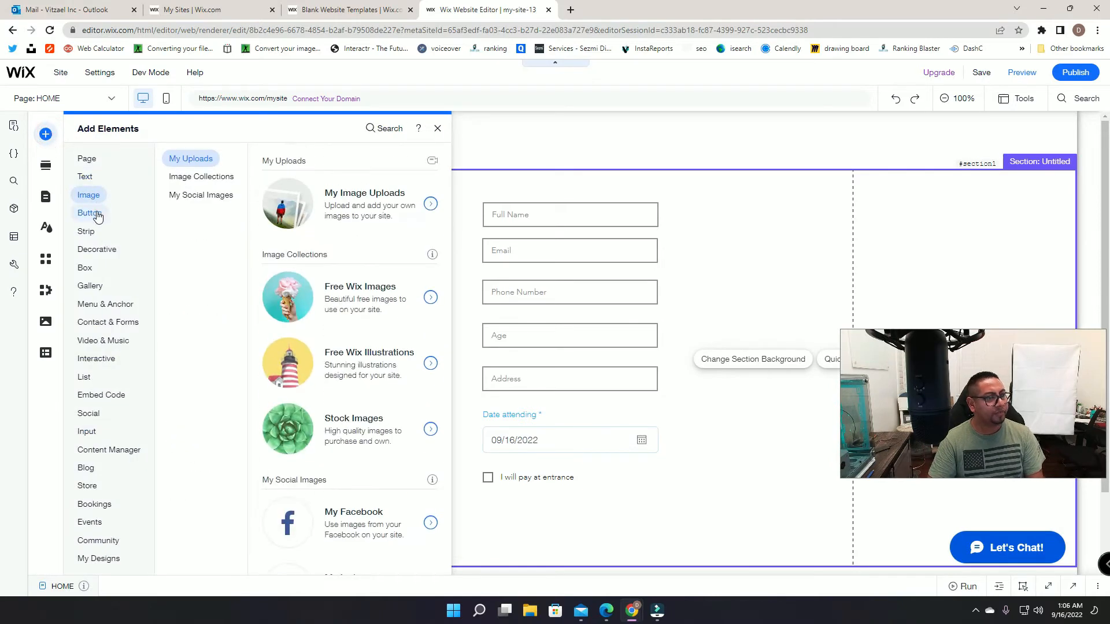
{"action": "left_click", "coordinate": [91, 214]}
{"action": "left_click_drag", "start_coordinate": [317, 202], "coordinate": [571, 519]}
{"action": "left_click", "coordinate": [562, 473]}
{"action": "mouse_move", "coordinate": [503, 496]}
{"action": "type", "text": "Submit"}
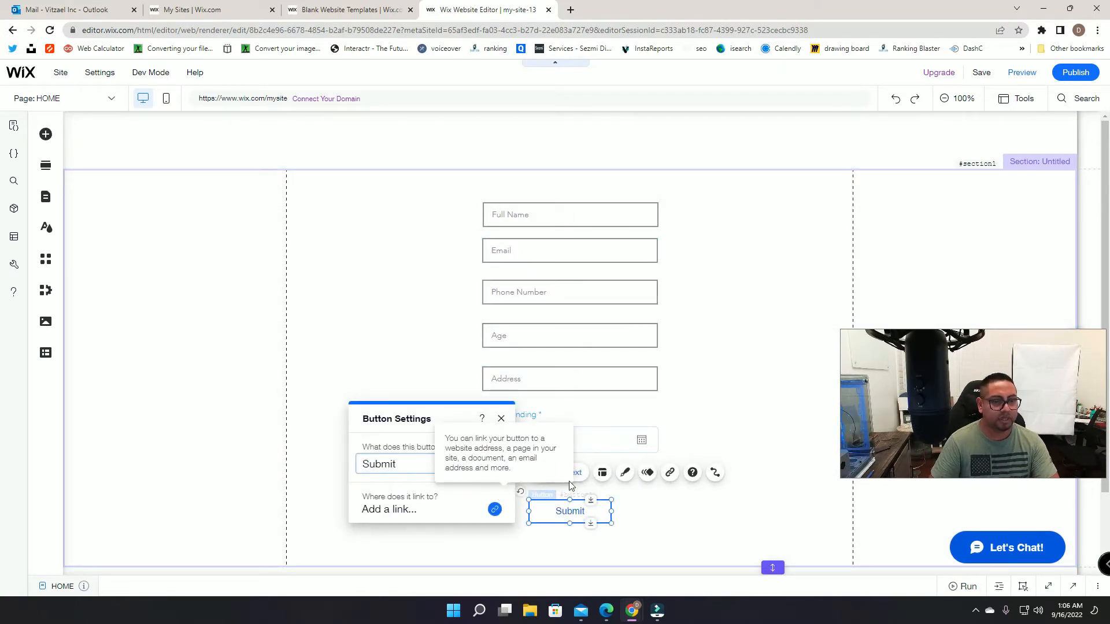
{"action": "left_click", "coordinate": [740, 425]}
{"action": "scroll", "coordinate": [731, 431], "scroll_direction": "down", "scroll_amount": 2}
{"action": "scroll", "coordinate": [733, 432], "scroll_direction": "up", "scroll_amount": 1}
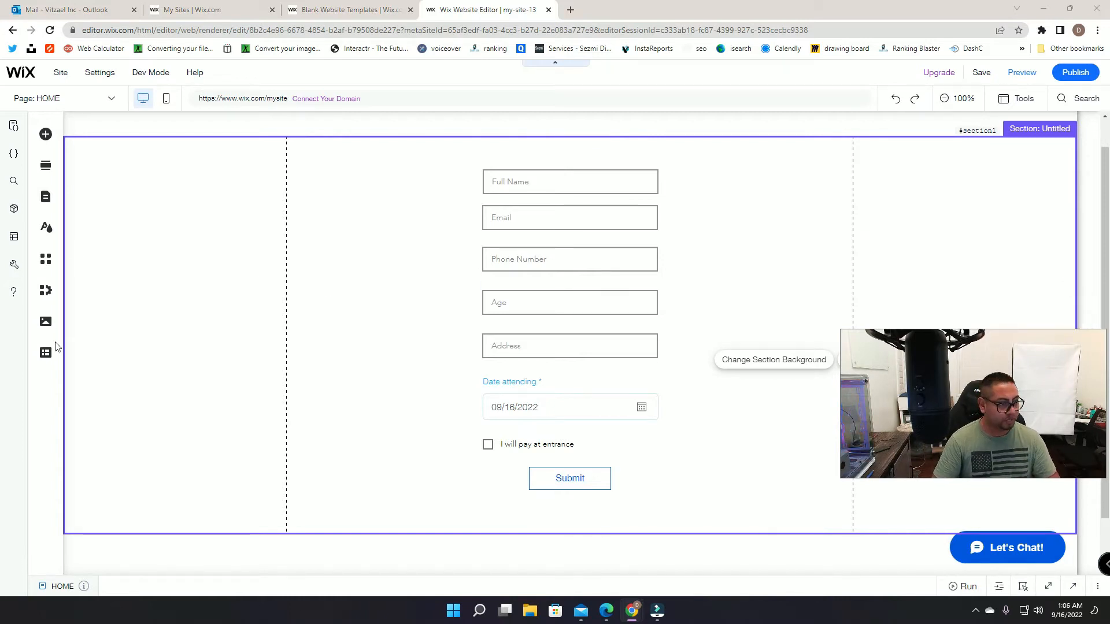
{"action": "mouse_move", "coordinate": [162, 75]}
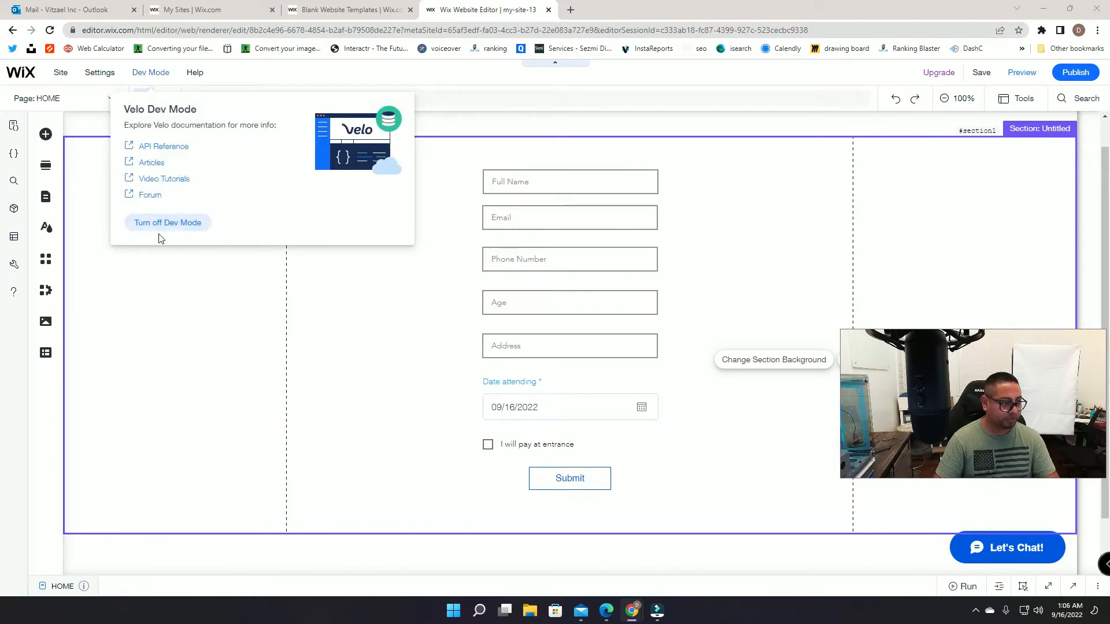
Step: Create a multiple-items collection named Registration in the Content Manager
{"action": "left_click", "coordinate": [46, 354]}
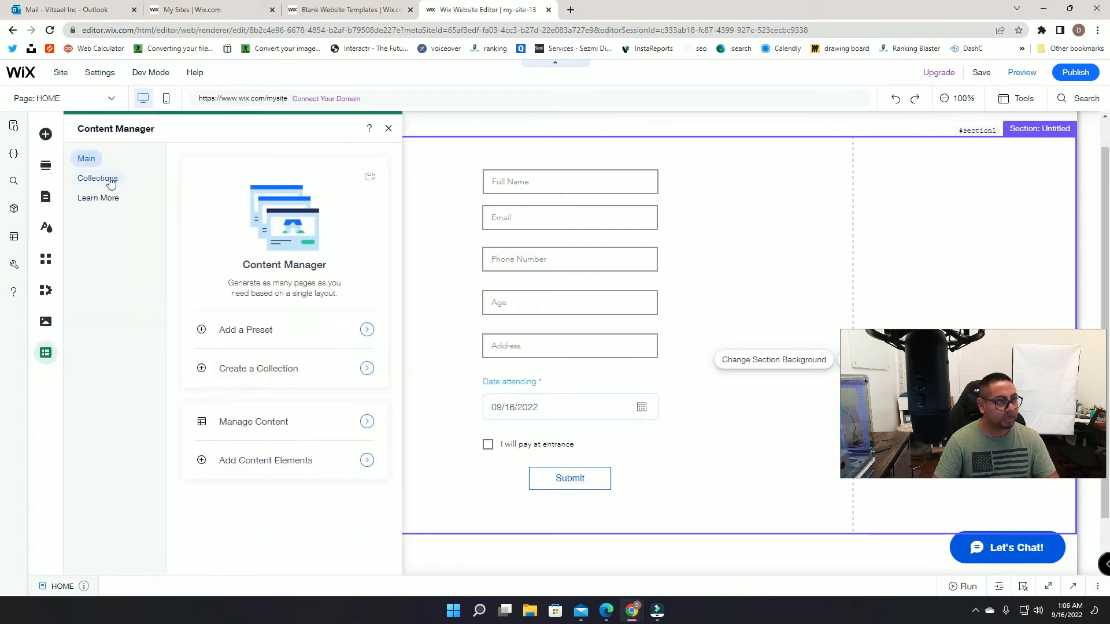
{"action": "left_click", "coordinate": [111, 179]}
{"action": "left_click", "coordinate": [253, 552]}
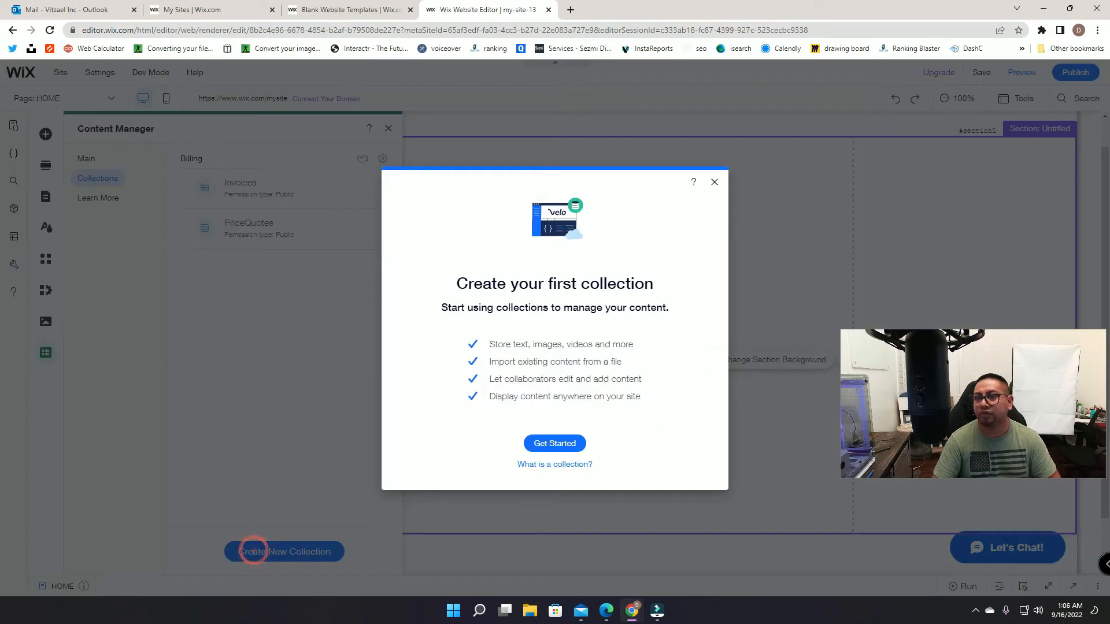
{"action": "left_click", "coordinate": [557, 445]}
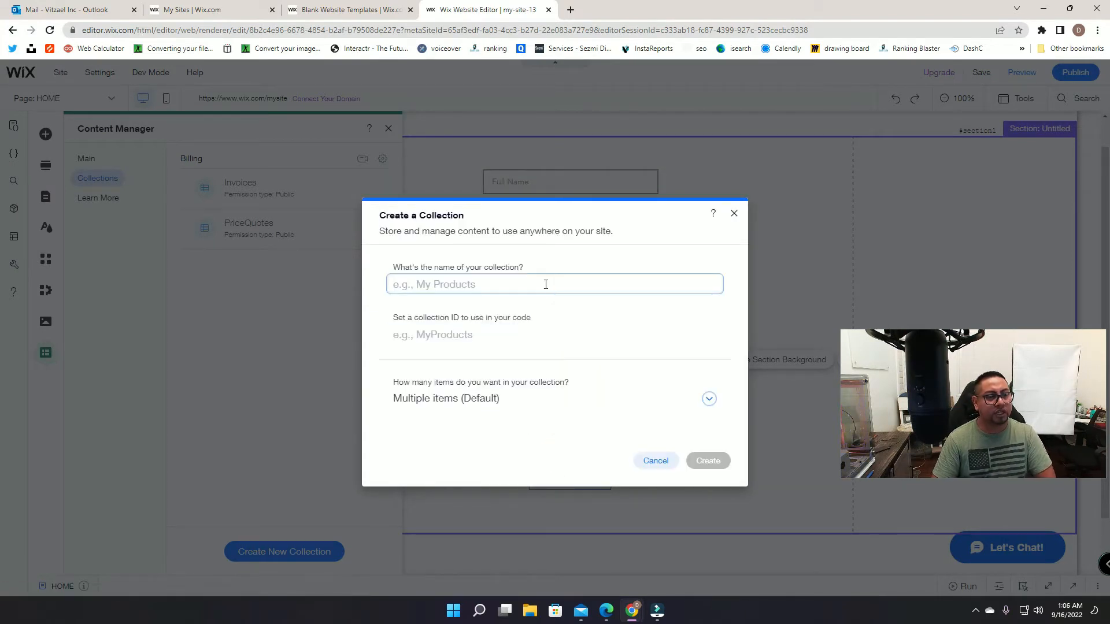
{"action": "type", "text": "r"}
{"action": "key", "text": "BackSpace"}
{"action": "type", "text": "Registration"}
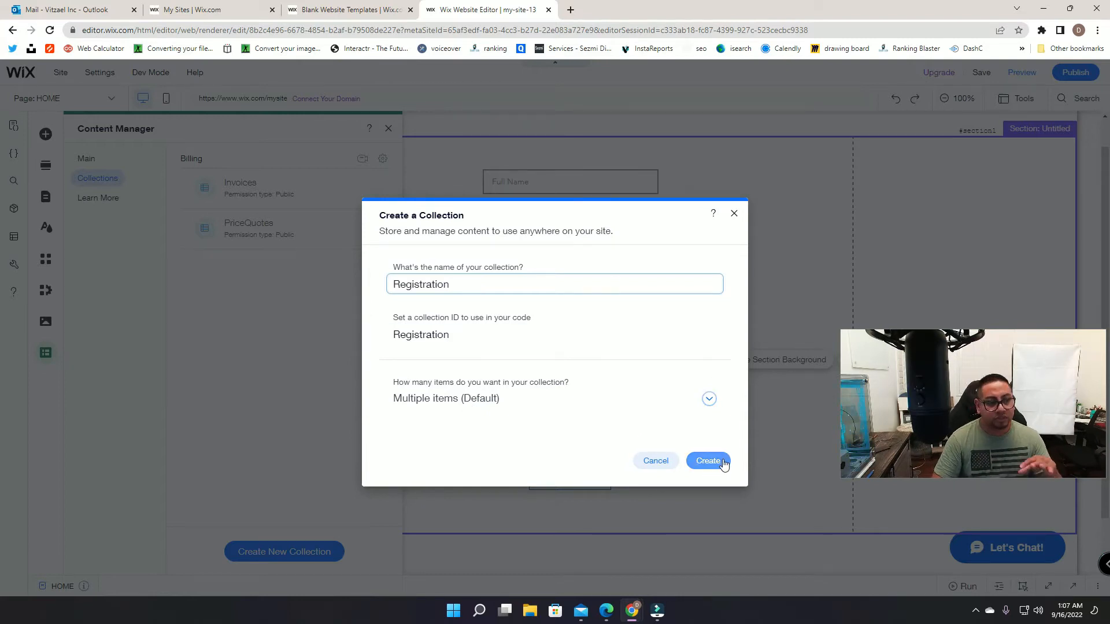
{"action": "left_click", "coordinate": [709, 405]}
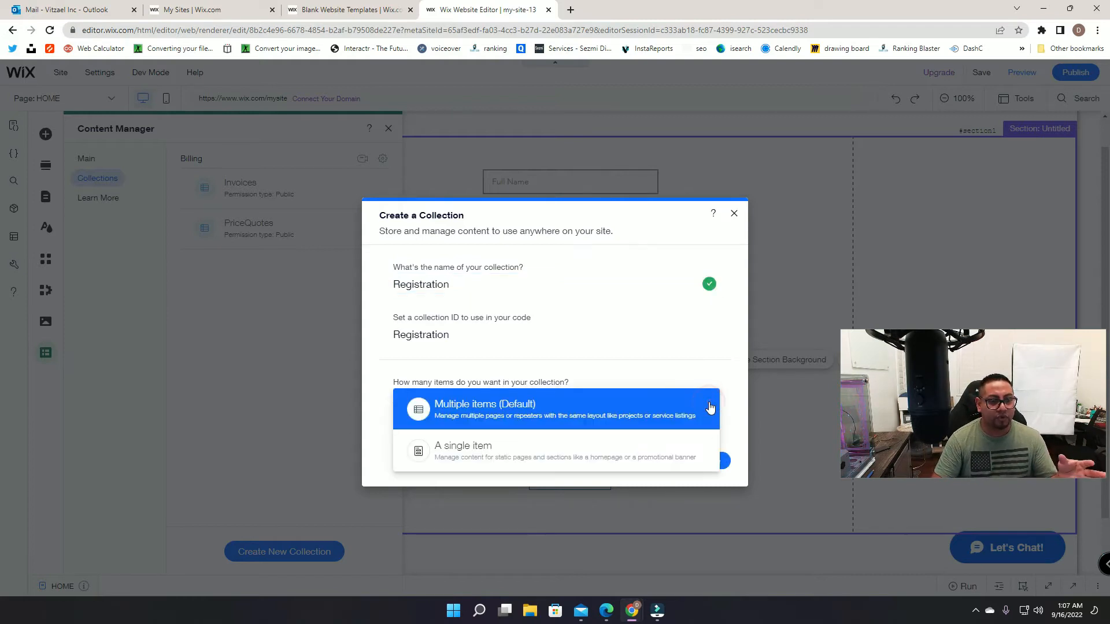
{"action": "left_click", "coordinate": [728, 399]}
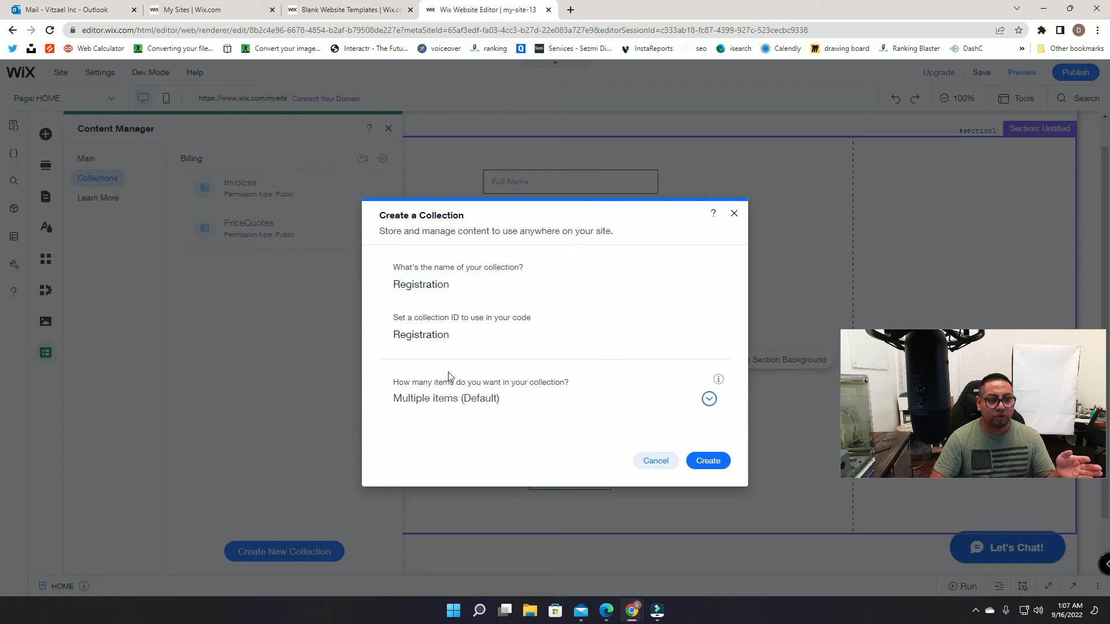
{"action": "left_click", "coordinate": [721, 460]}
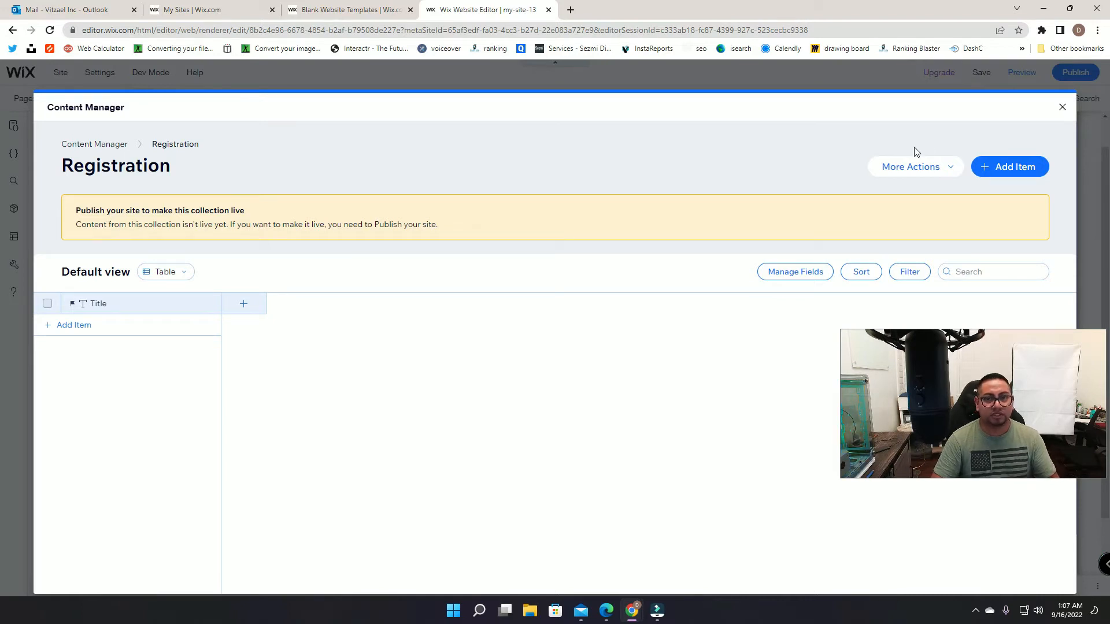
{"action": "left_click", "coordinate": [1061, 108]}
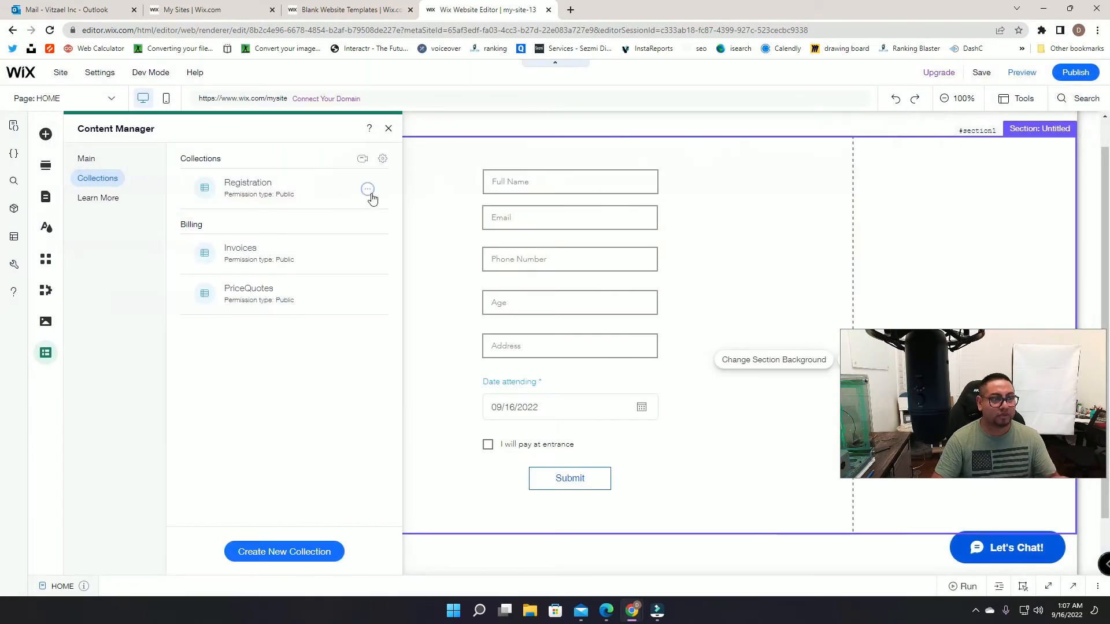
Step: Set Registration's permissions so Anyone can add content, and save the settings
{"action": "left_click", "coordinate": [369, 191]}
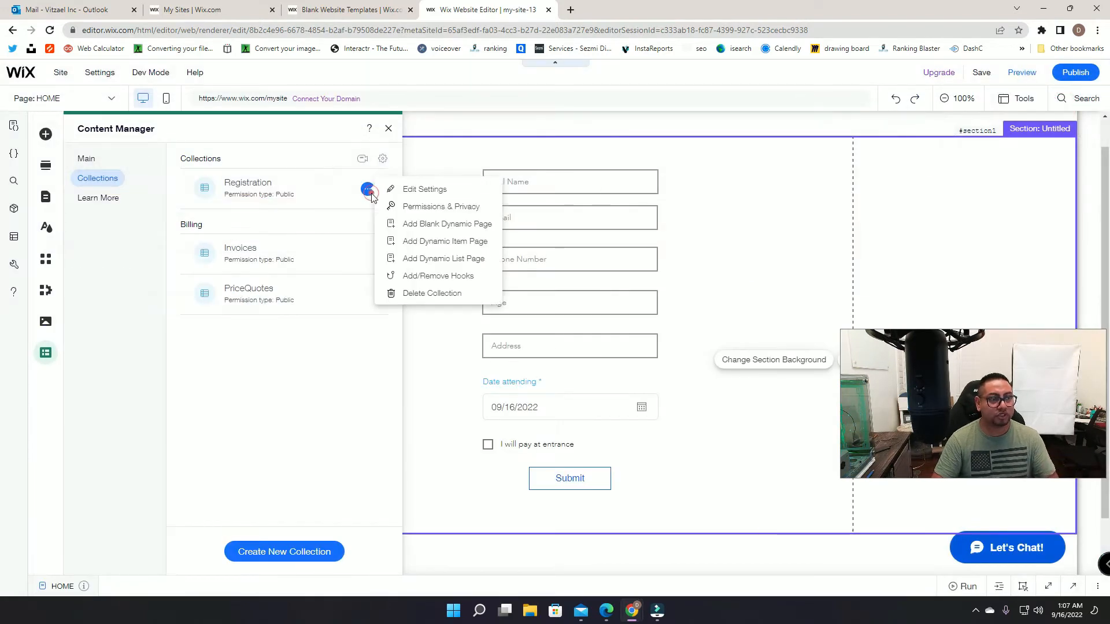
{"action": "left_click", "coordinate": [413, 197]}
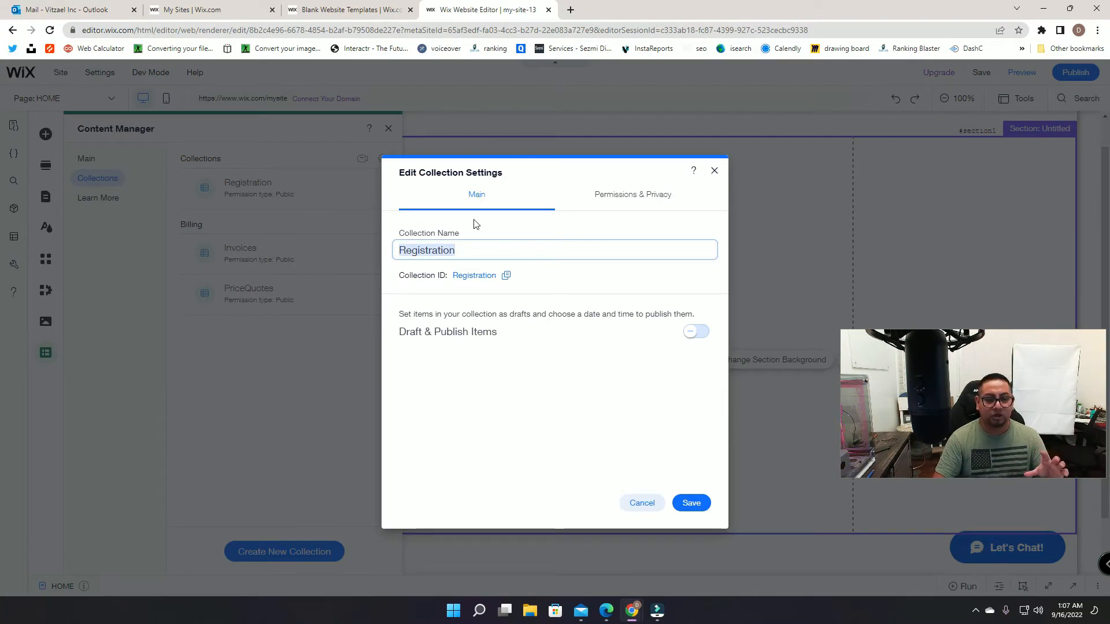
{"action": "left_click", "coordinate": [635, 196]}
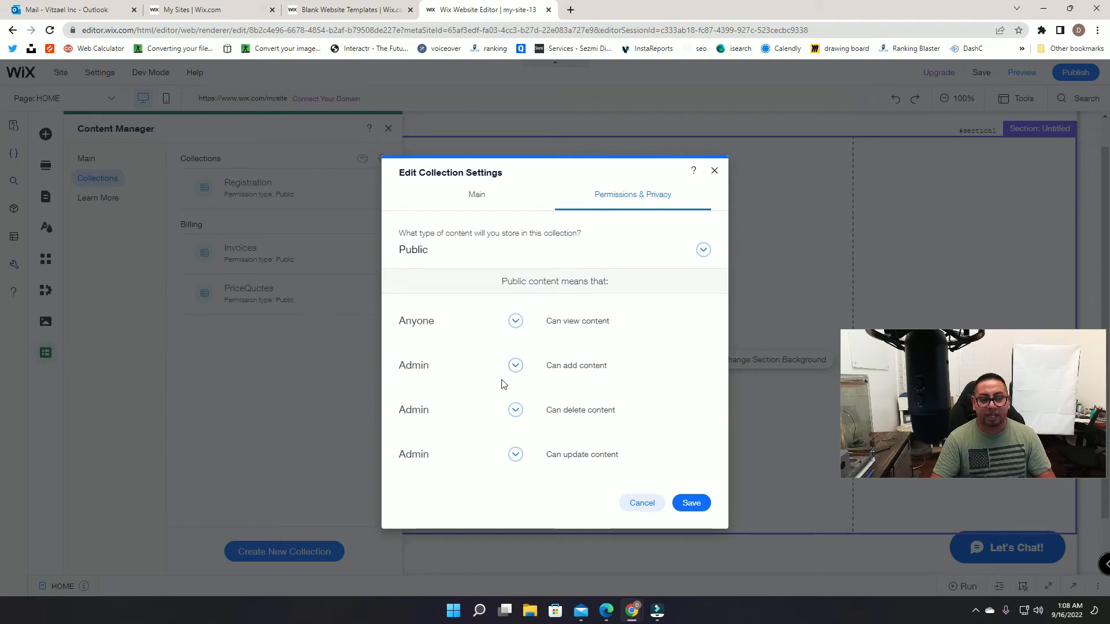
{"action": "left_click", "coordinate": [516, 366]}
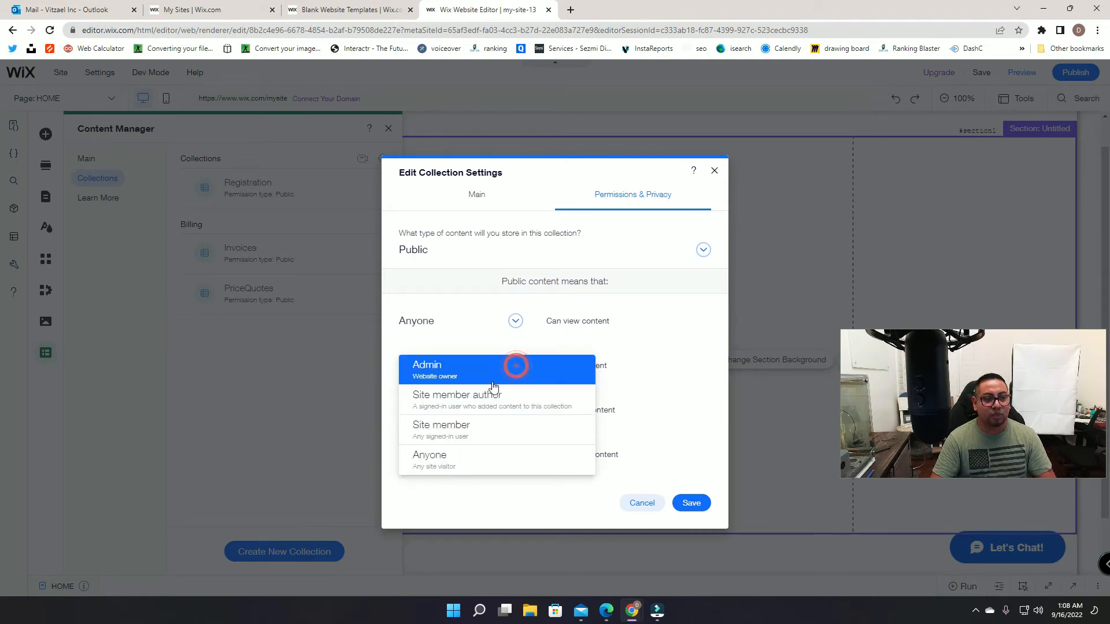
{"action": "left_click", "coordinate": [482, 456]}
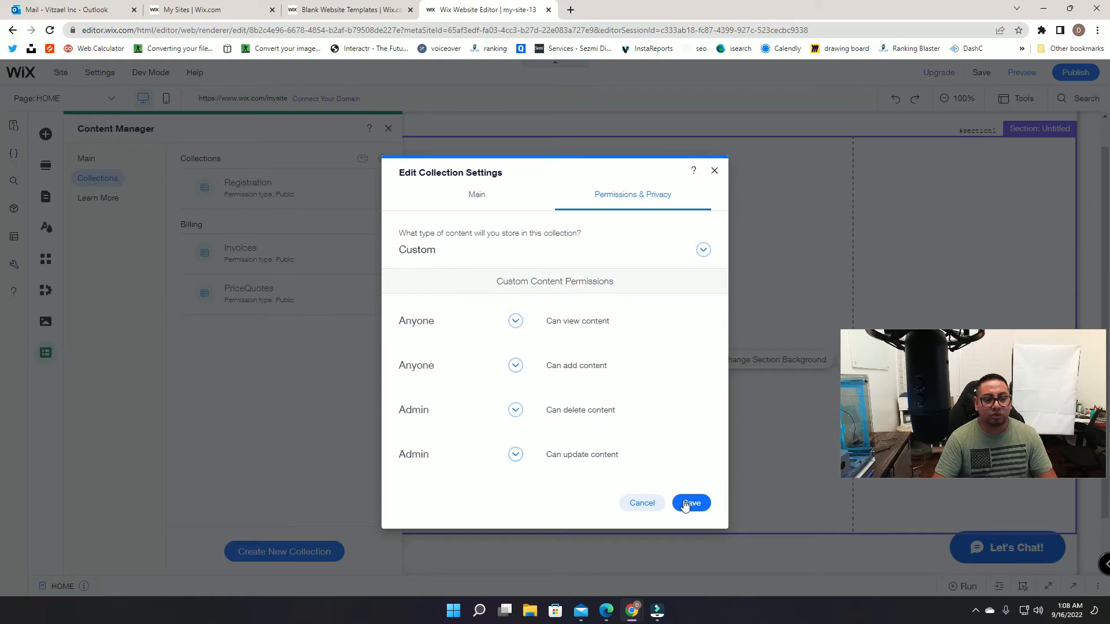
{"action": "left_click", "coordinate": [685, 504]}
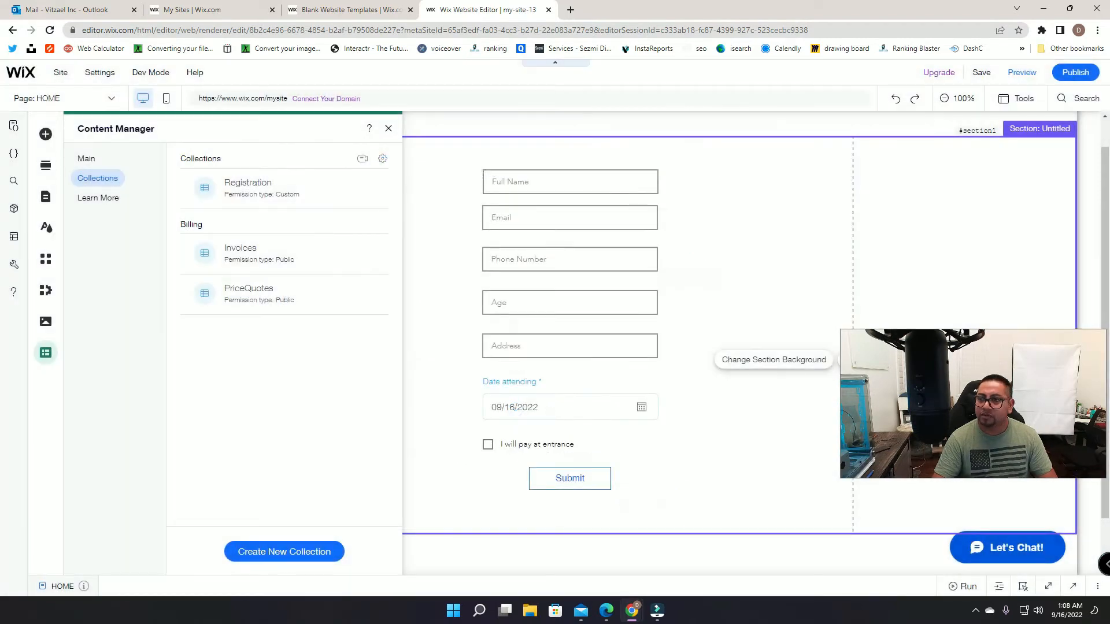
Step: Add a Text field named Full Name to the Registration collection
{"action": "left_click", "coordinate": [226, 193]}
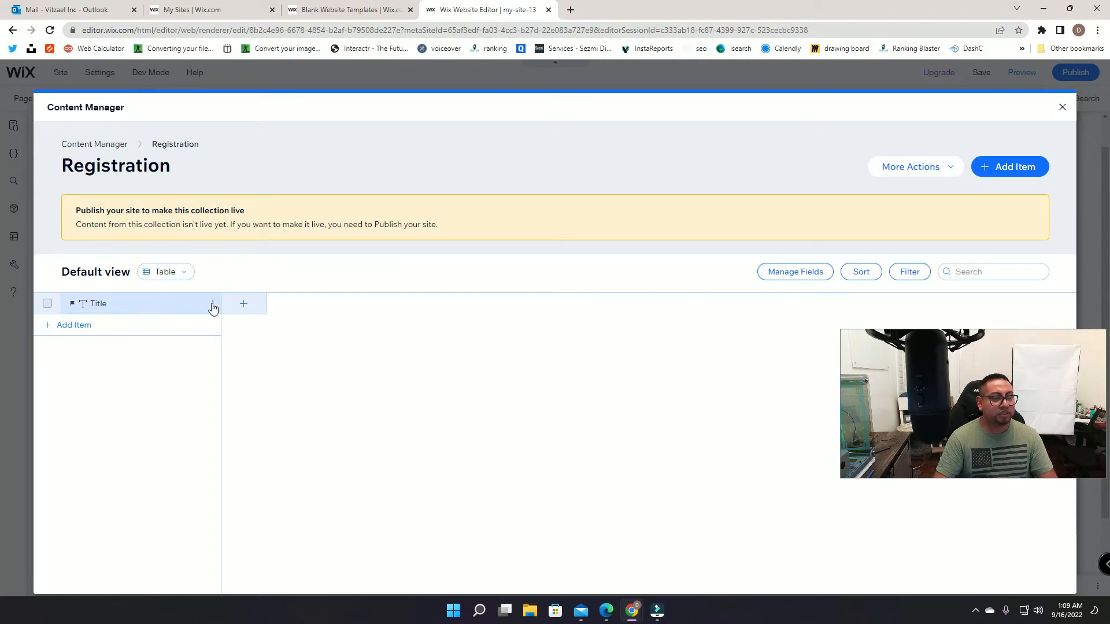
{"action": "left_click", "coordinate": [240, 305]}
{"action": "left_click", "coordinate": [469, 301]}
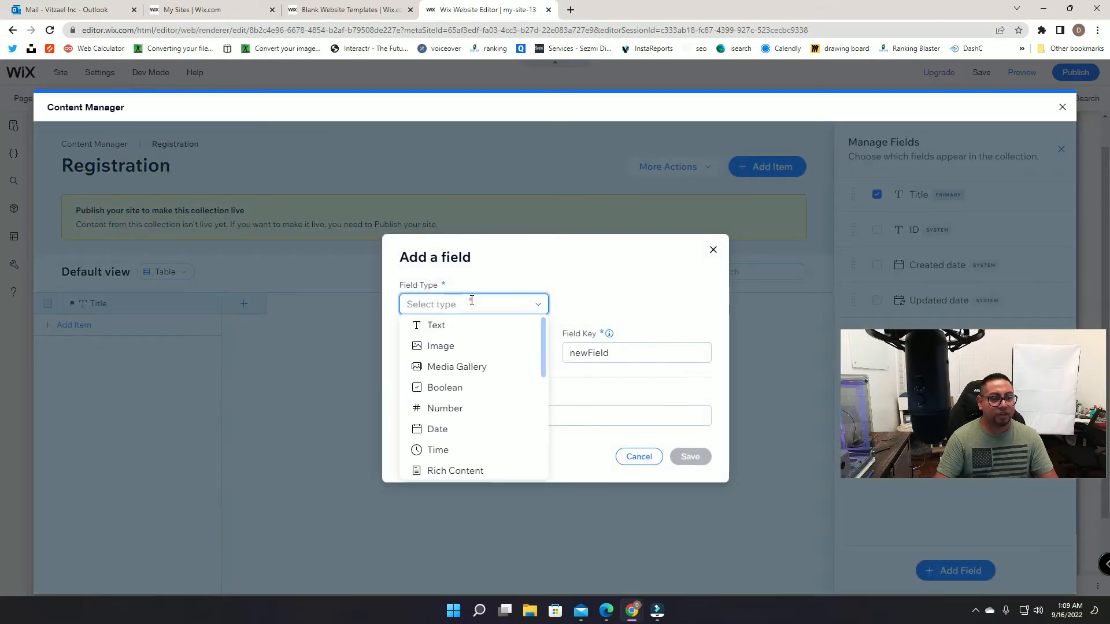
{"action": "left_click", "coordinate": [449, 324]}
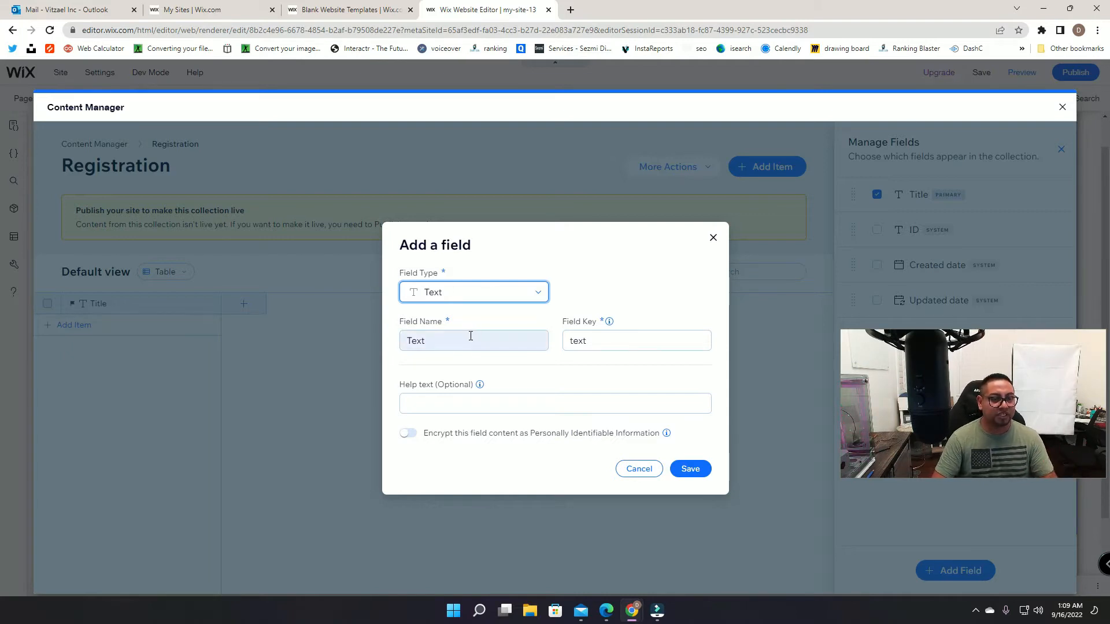
{"action": "double_click", "coordinate": [469, 342]}
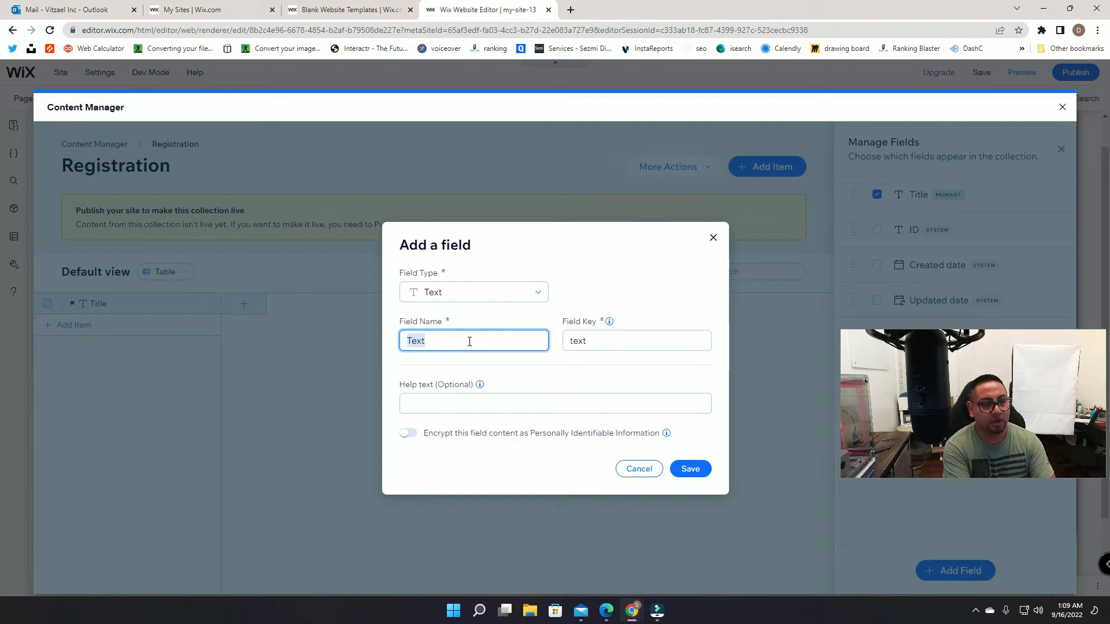
{"action": "type", "text": "Full Name"}
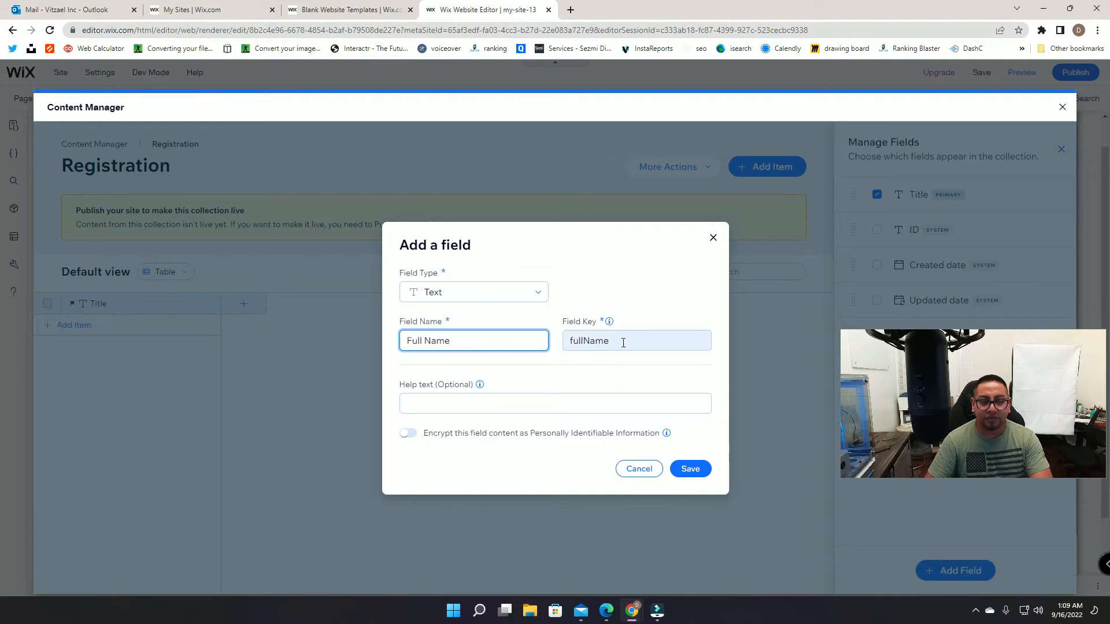
{"action": "left_click", "coordinate": [701, 475]}
Step: Add Email and Phone Number text fields to the Registration collection
{"action": "left_click", "coordinate": [376, 304]}
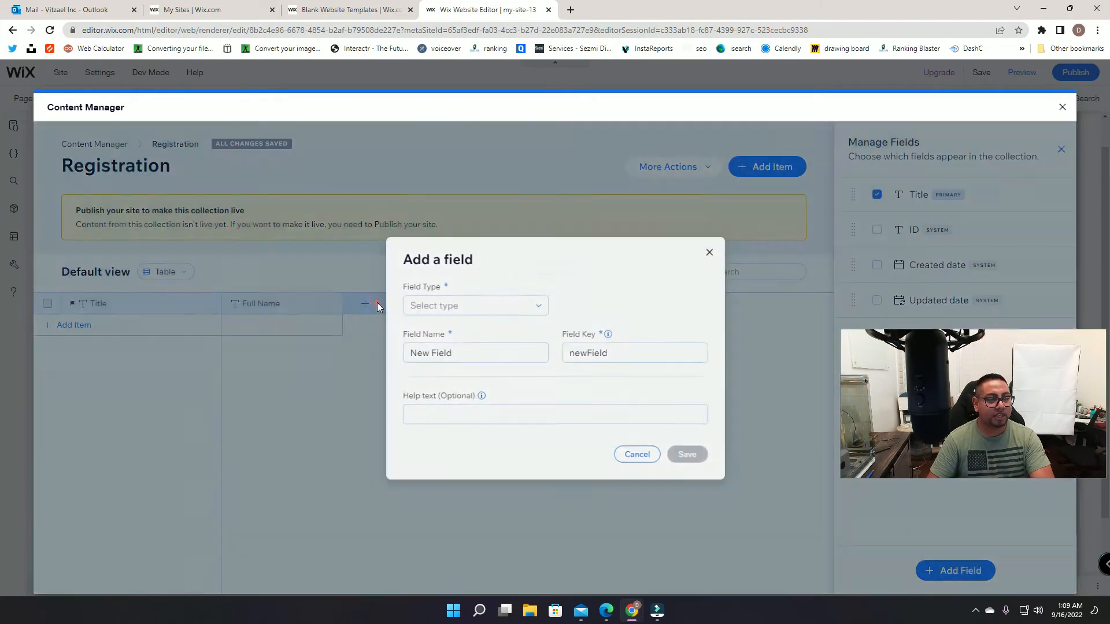
{"action": "left_click", "coordinate": [429, 302]}
{"action": "left_click", "coordinate": [432, 324]}
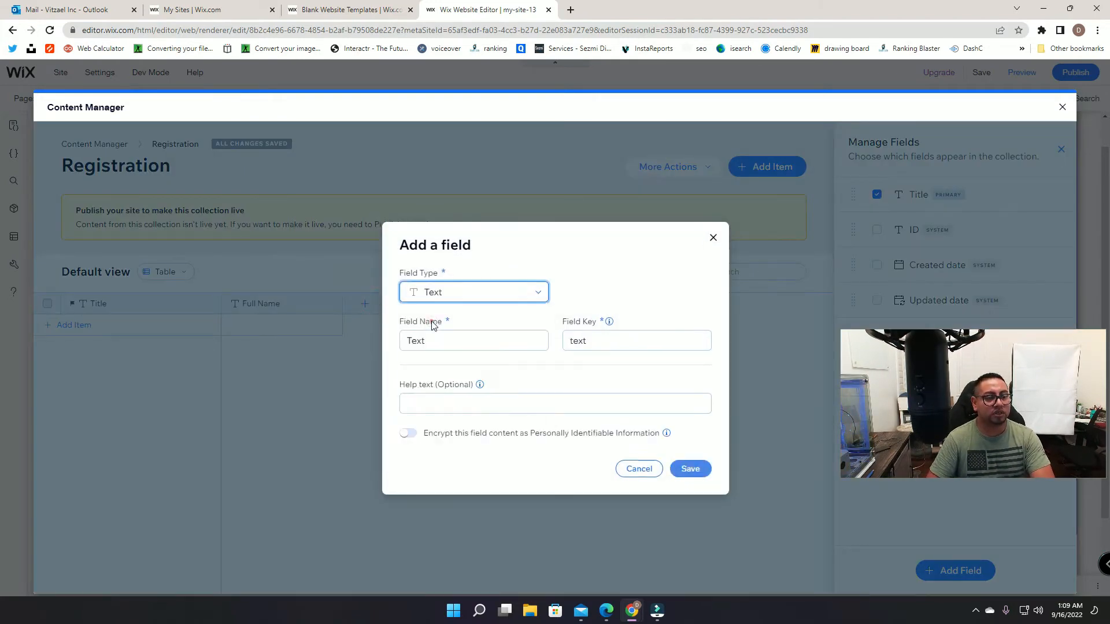
{"action": "left_click", "coordinate": [439, 340]}
{"action": "type", "text": "Email"}
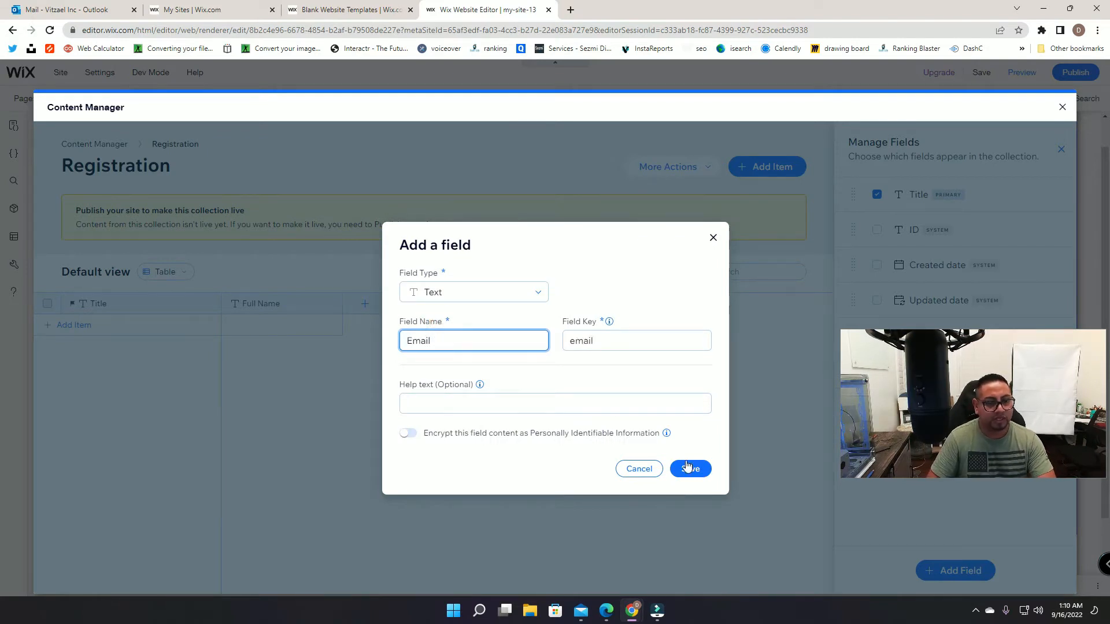
{"action": "left_click", "coordinate": [687, 467]}
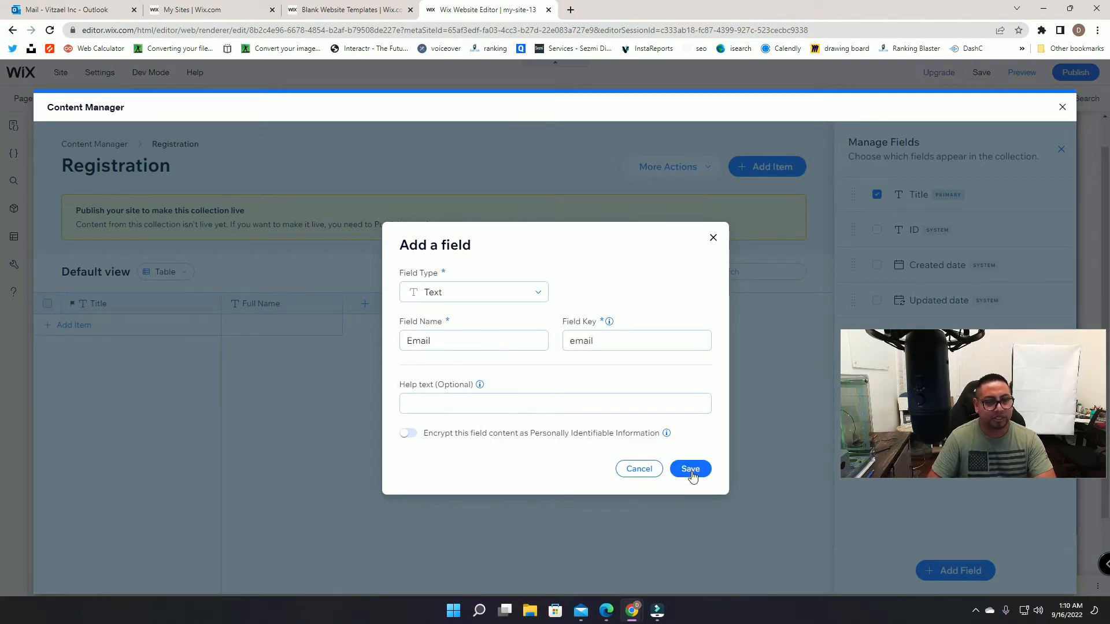
{"action": "left_click", "coordinate": [497, 302]}
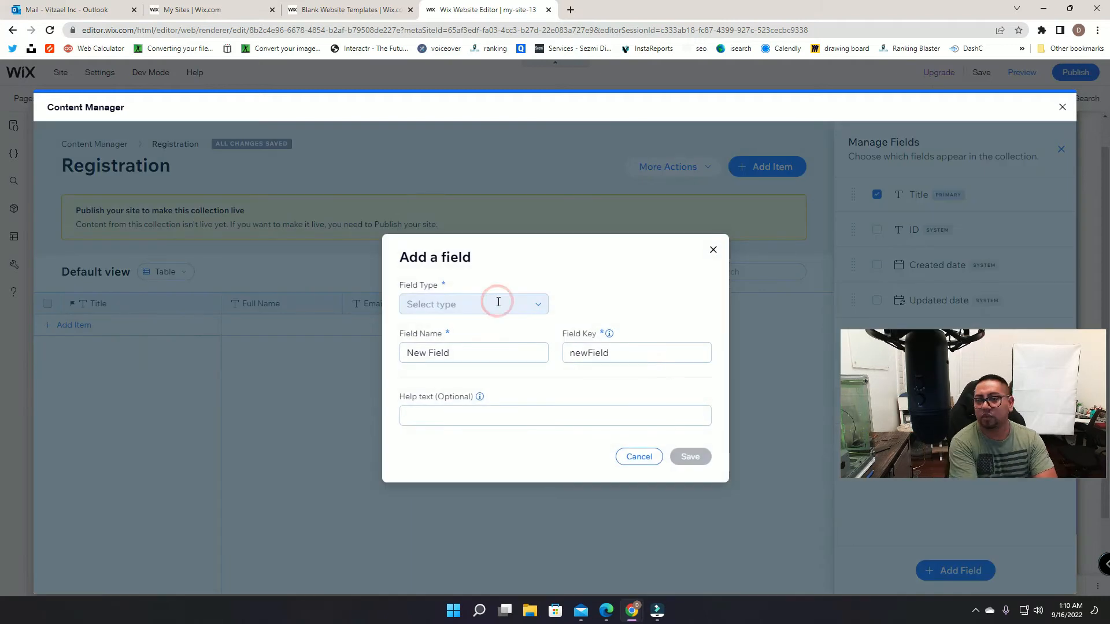
{"action": "left_click", "coordinate": [497, 303]}
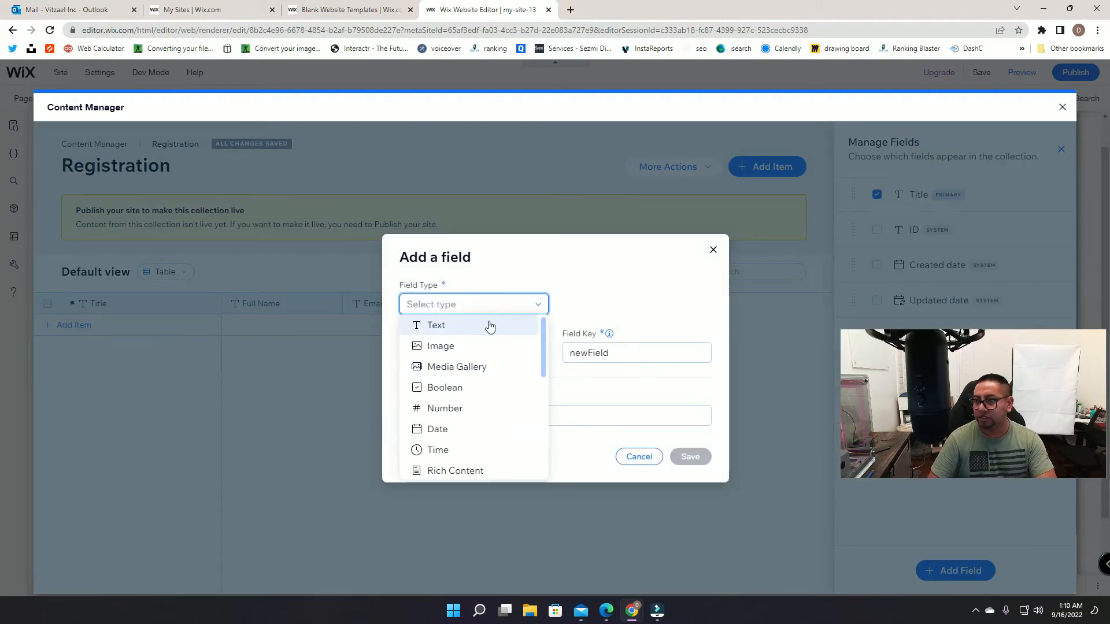
{"action": "left_click", "coordinate": [490, 325]}
{"action": "double_click", "coordinate": [488, 347]}
{"action": "type", "text": "Phone Number"}
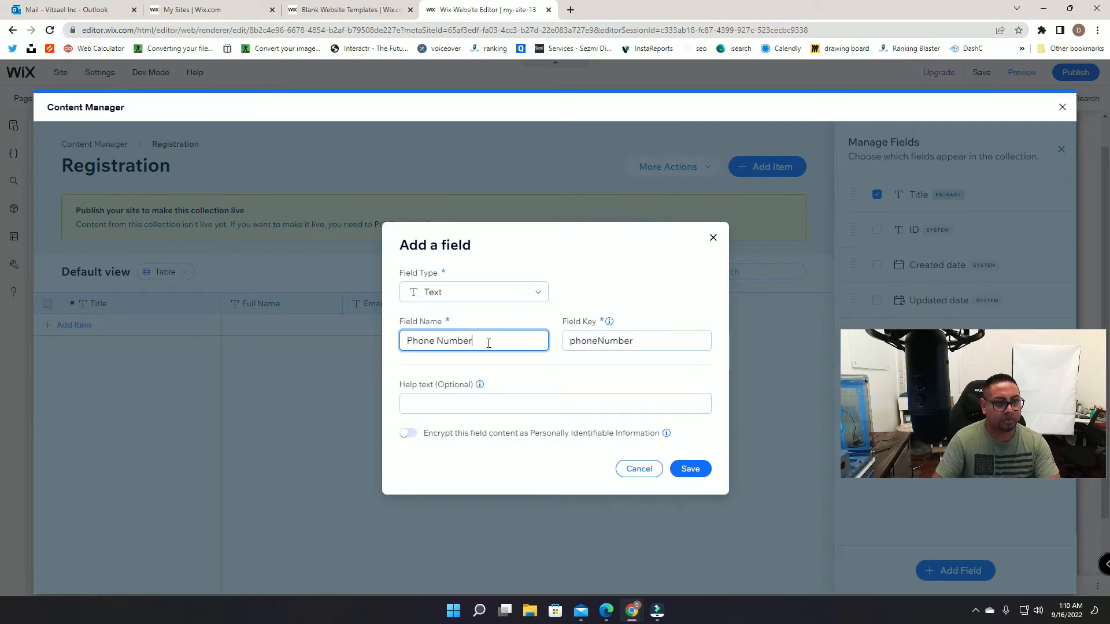
{"action": "left_click", "coordinate": [706, 468]}
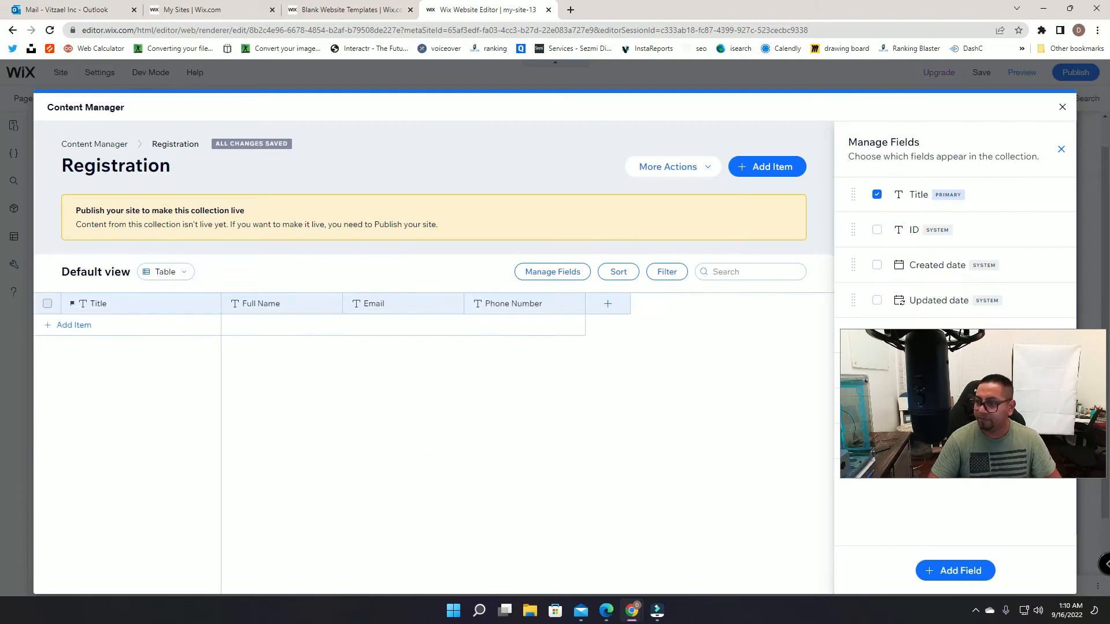
Step: Add an Age text field and a Date-type field named Date, then close the fields panel
{"action": "left_click", "coordinate": [608, 305]}
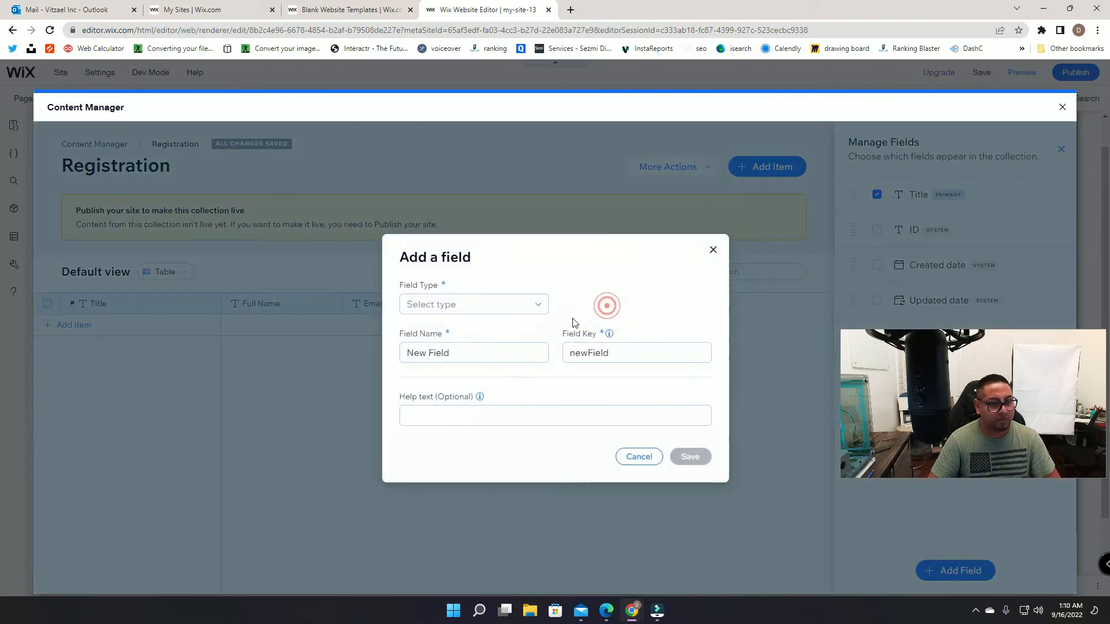
{"action": "left_click", "coordinate": [475, 310]}
{"action": "left_click", "coordinate": [471, 326]}
{"action": "type", "text": "Age"}
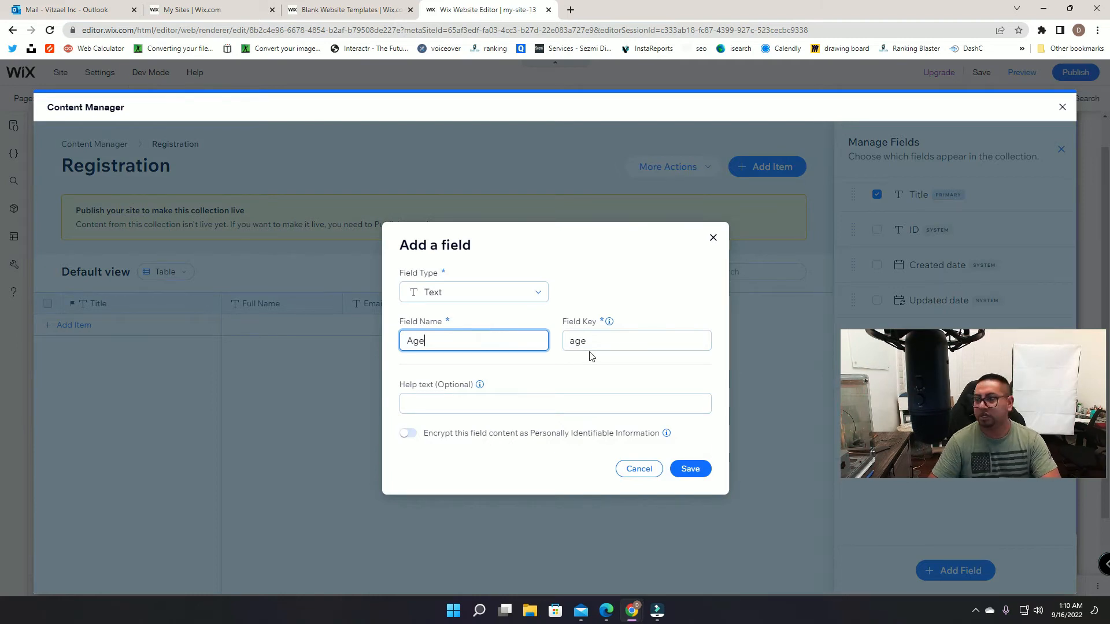
{"action": "left_click", "coordinate": [686, 466]}
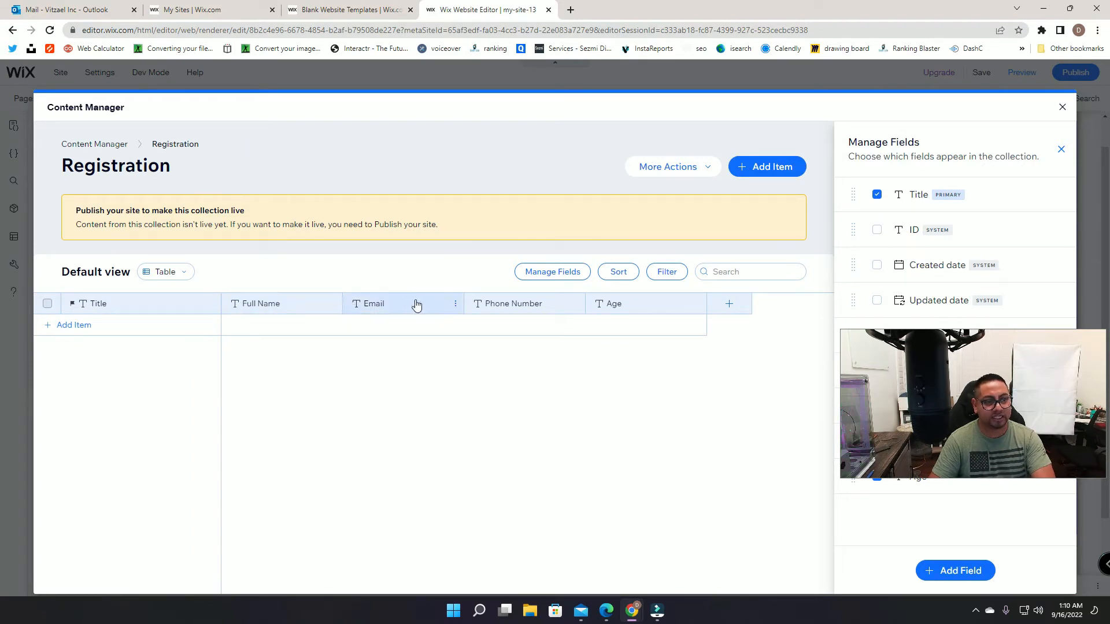
{"action": "left_click", "coordinate": [742, 309]}
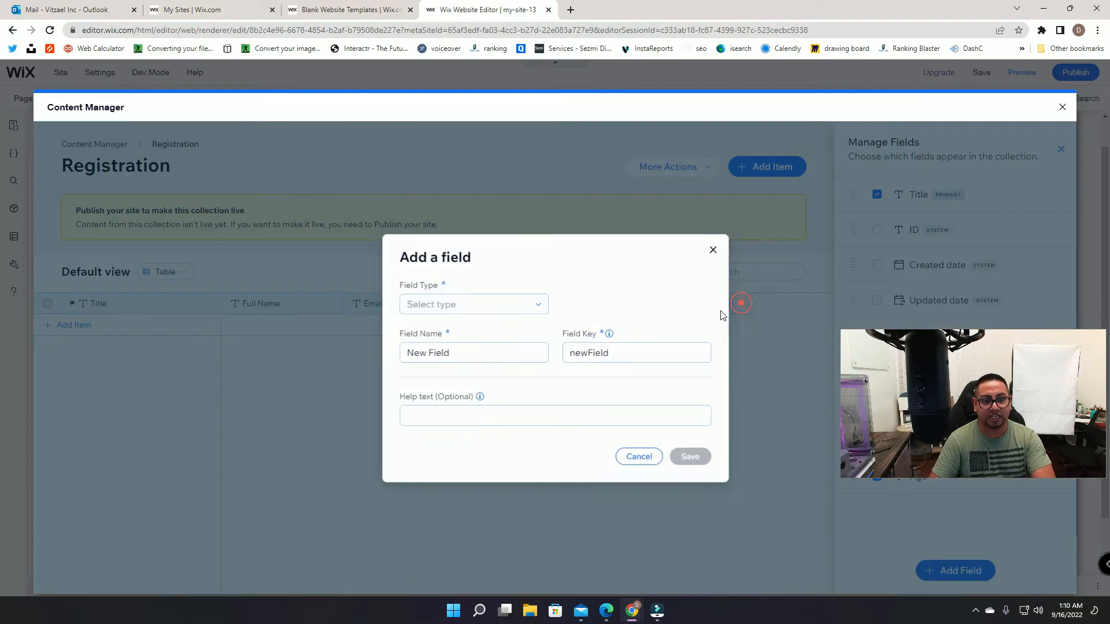
{"action": "left_click", "coordinate": [503, 305]}
{"action": "left_click", "coordinate": [438, 429]}
{"action": "double_click", "coordinate": [519, 344]}
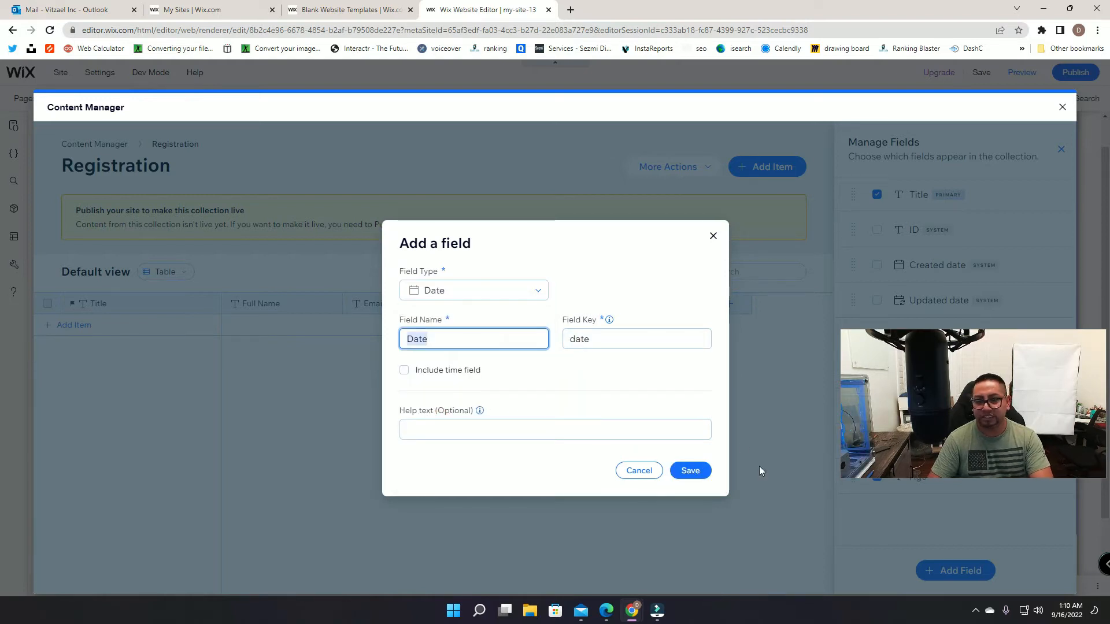
{"action": "left_click", "coordinate": [690, 471]}
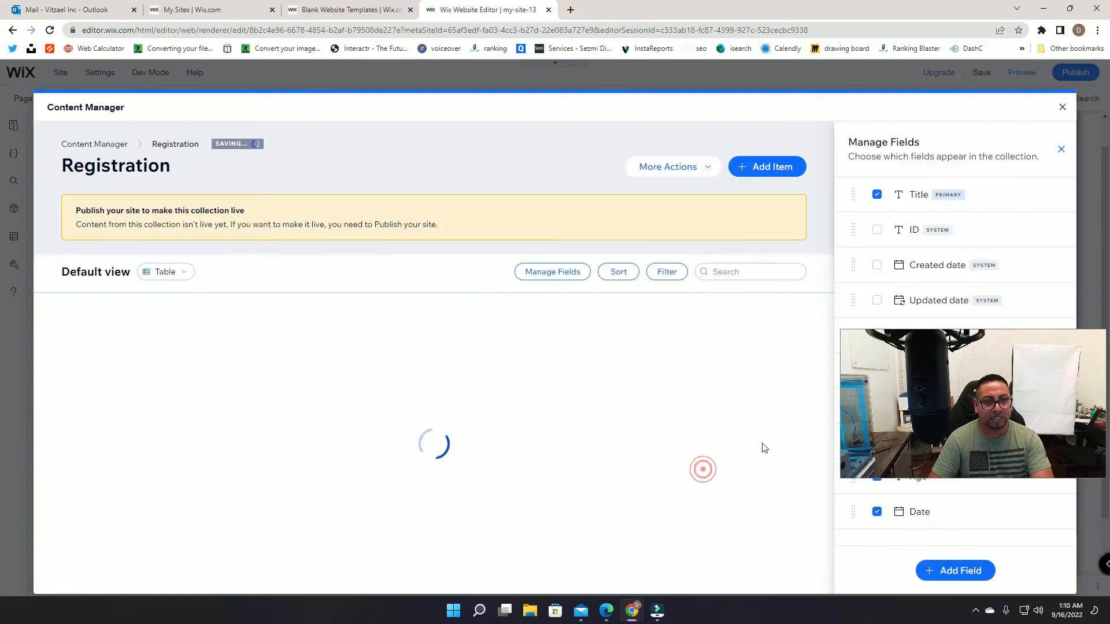
{"action": "left_click", "coordinate": [1061, 149]}
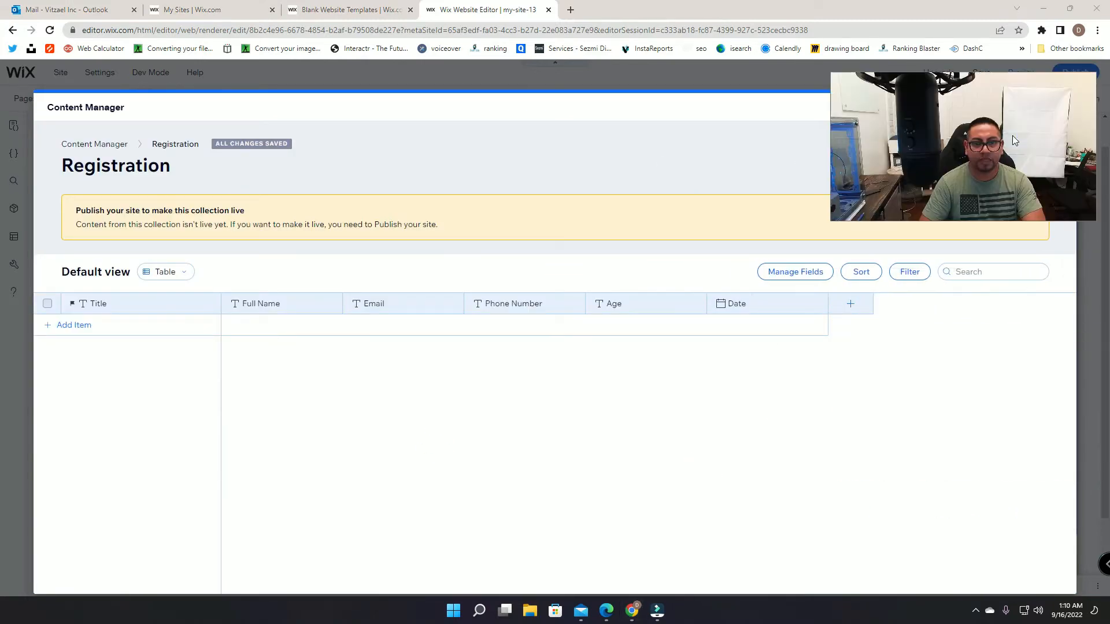
Step: Add an Address text field to the Registration collection
{"action": "left_click", "coordinate": [862, 305]}
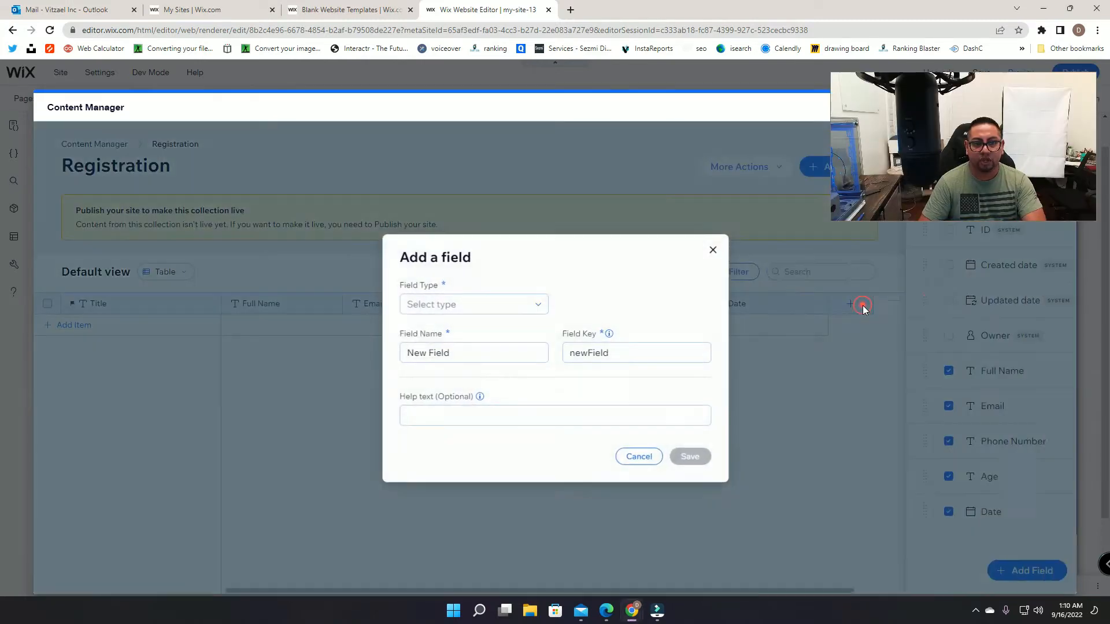
{"action": "left_click", "coordinate": [466, 305]}
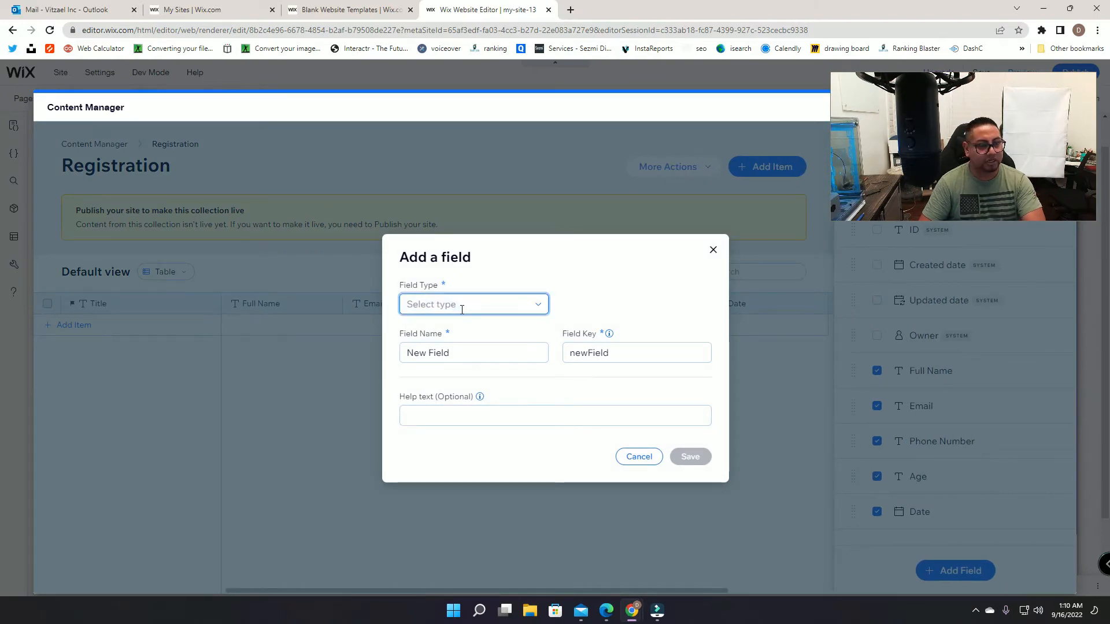
{"action": "left_click", "coordinate": [445, 330]}
{"action": "double_click", "coordinate": [454, 342]}
{"action": "type", "text": "A"}
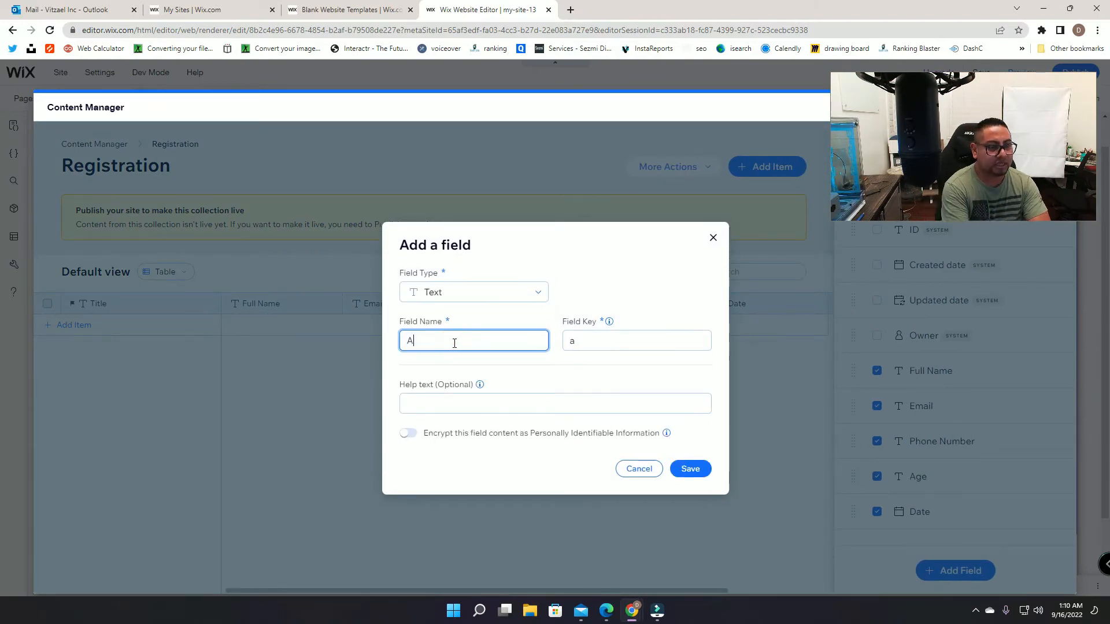
{"action": "type", "text": "ddress"}
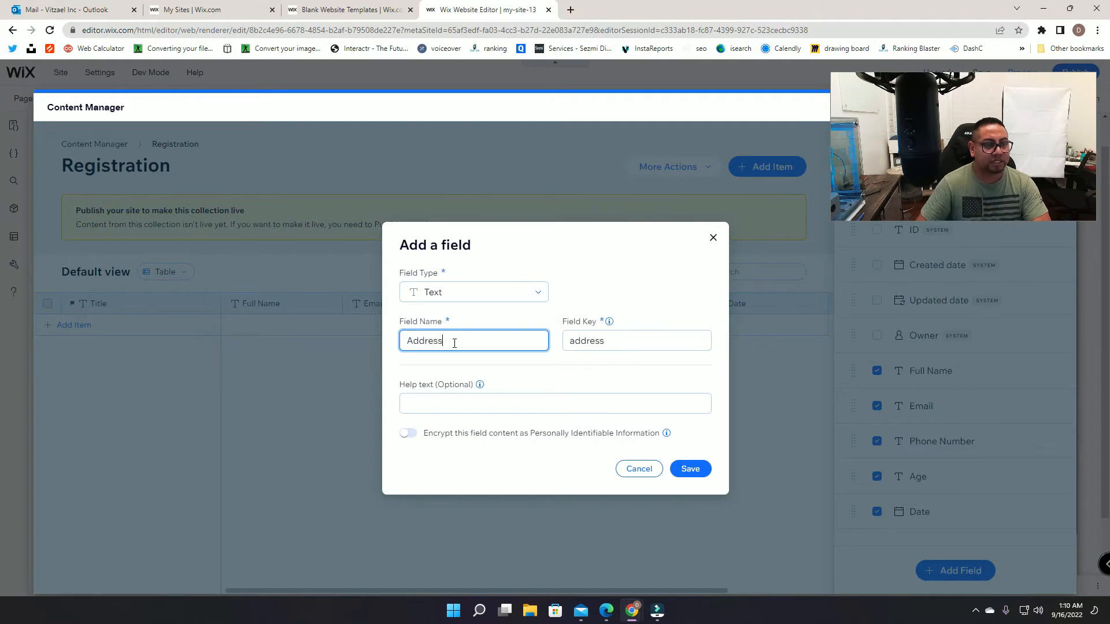
{"action": "left_click", "coordinate": [691, 470]}
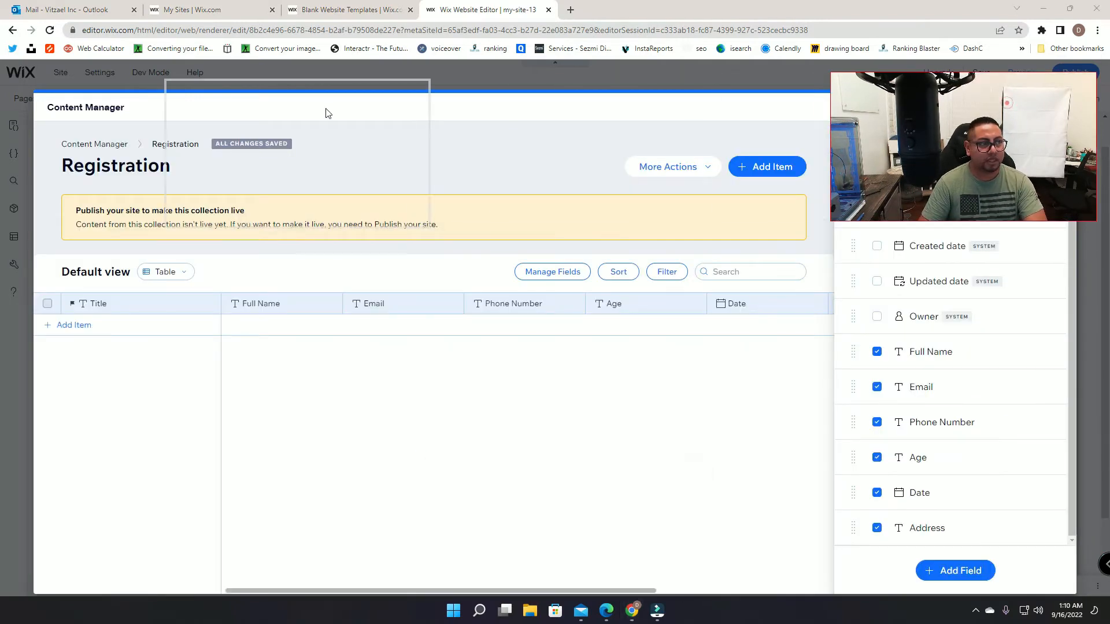
{"action": "left_click", "coordinate": [1062, 149]}
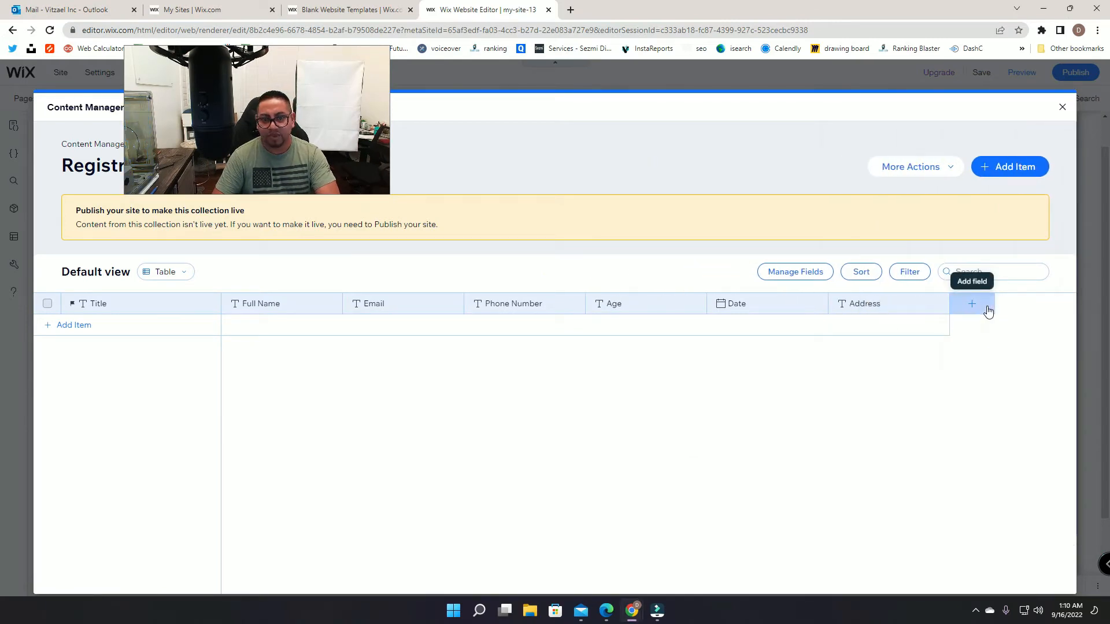
Step: Add a Boolean field named Payment method to Registration
{"action": "left_click", "coordinate": [972, 304]}
{"action": "left_click", "coordinate": [508, 303]}
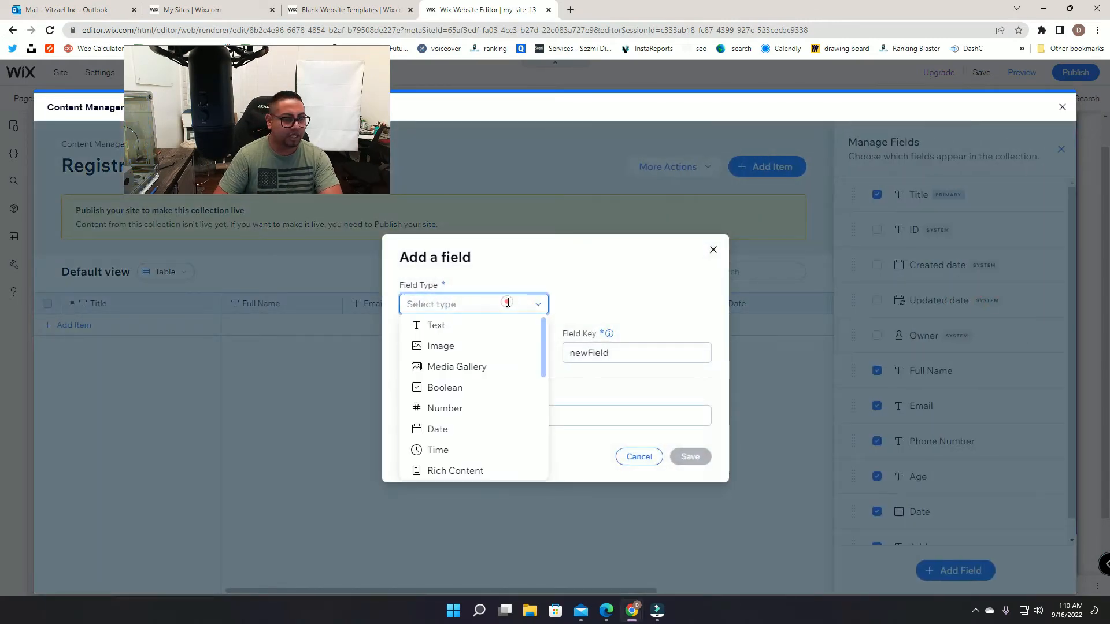
{"action": "left_click", "coordinate": [438, 390]}
{"action": "left_click", "coordinate": [460, 354]}
{"action": "type", "text": "Pyame"}
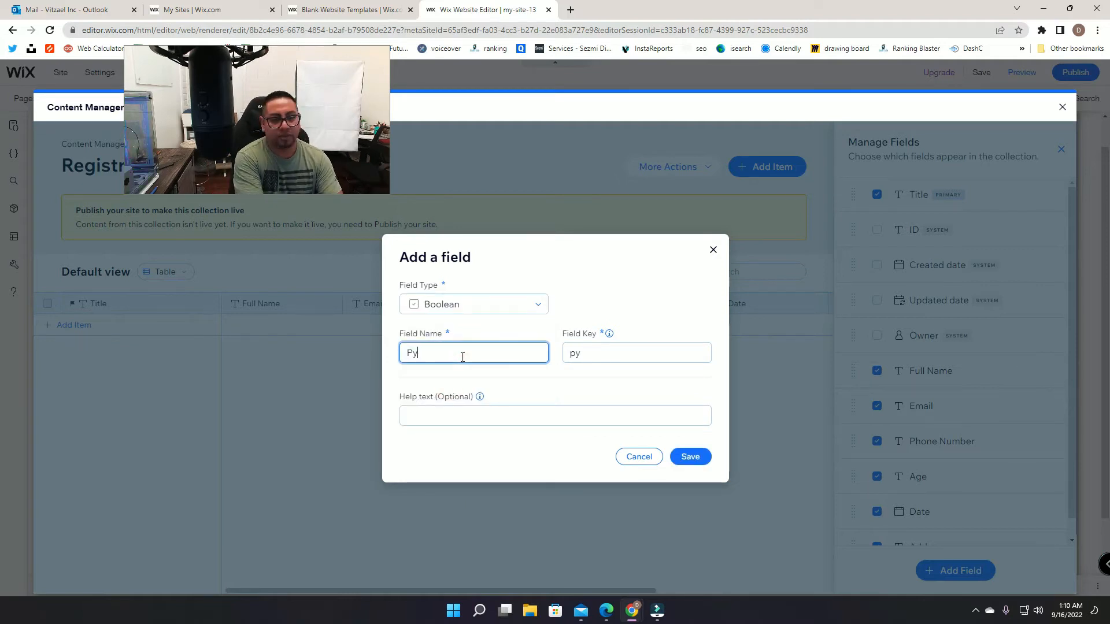
{"action": "key", "text": "BackSpace"}
{"action": "key", "text": "BackSpace"}
{"action": "key", "text": "BackSpace"}
{"action": "key", "text": "BackSpace"}
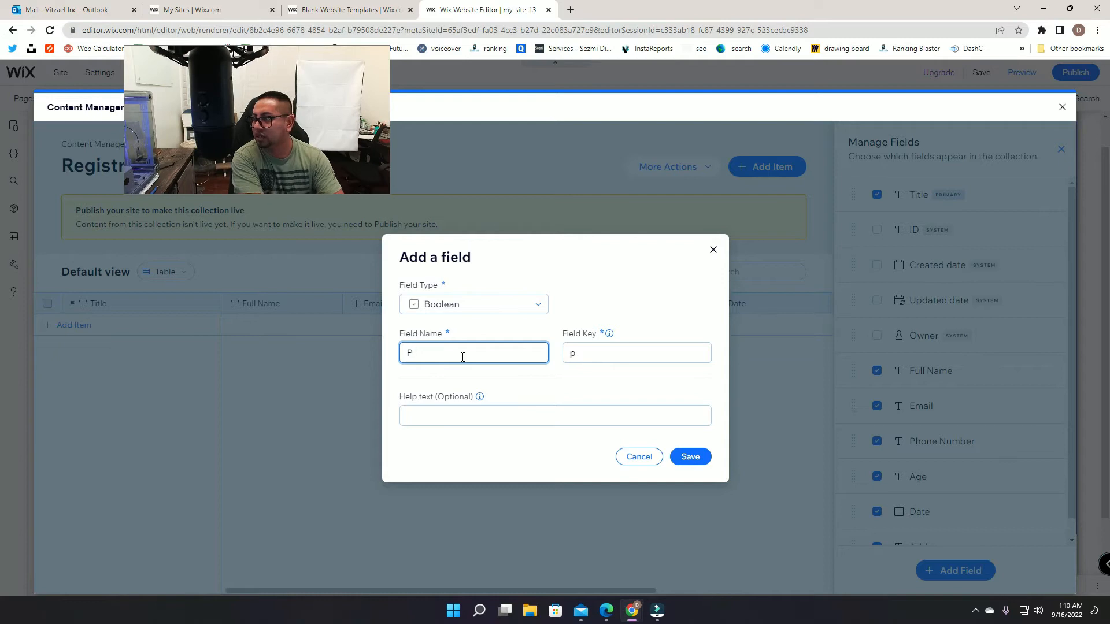
{"action": "type", "text": "ayment method"}
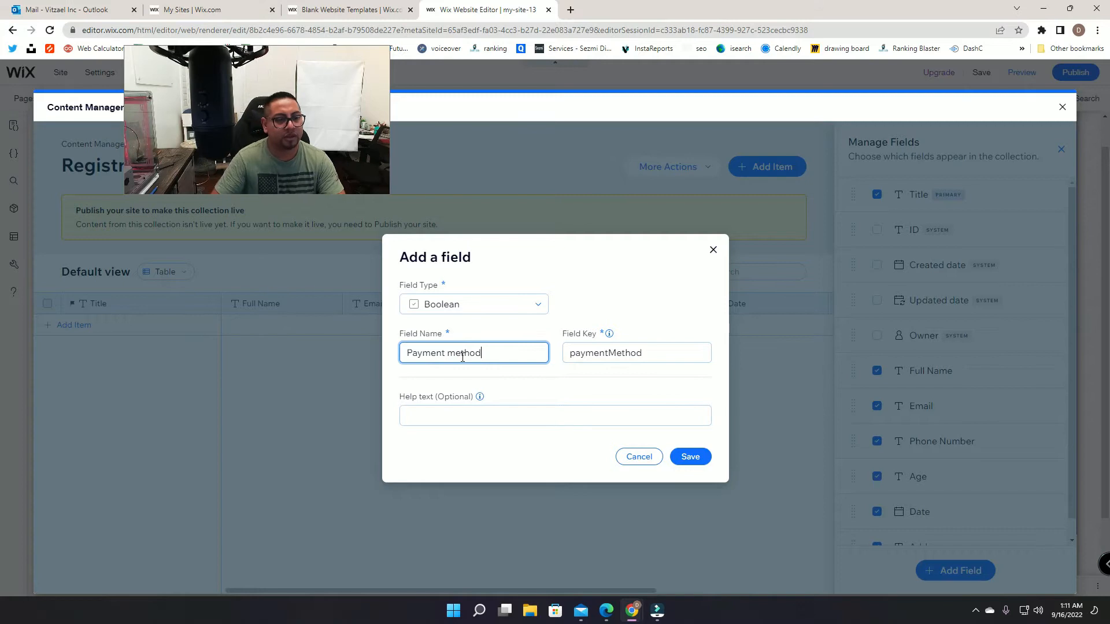
{"action": "left_click", "coordinate": [691, 457]}
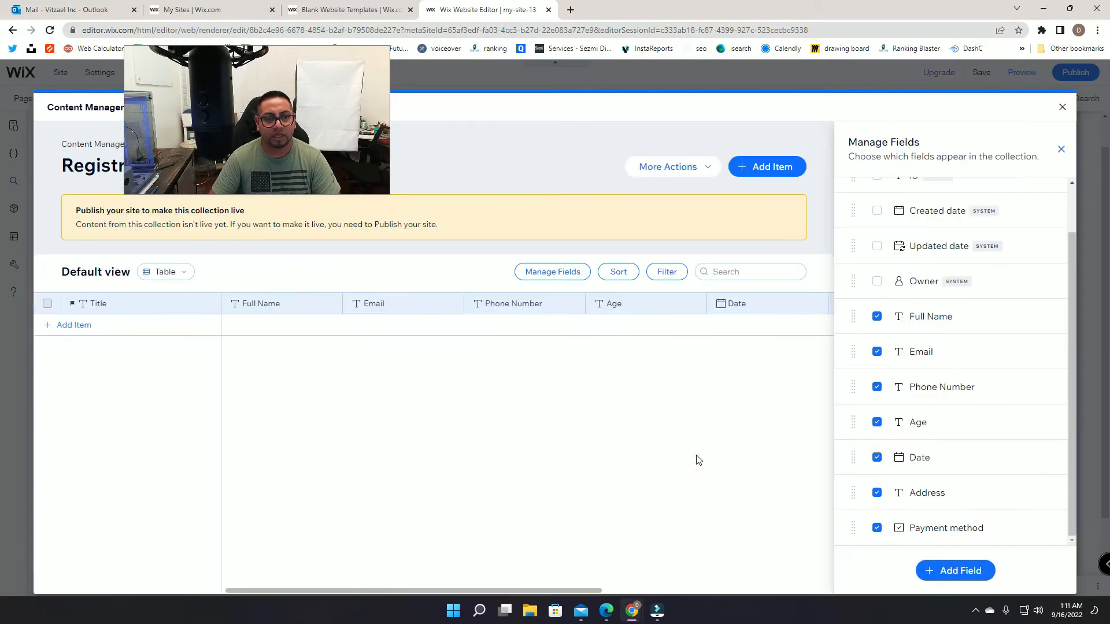
{"action": "left_click", "coordinate": [801, 444]}
{"action": "left_click", "coordinate": [1061, 150]}
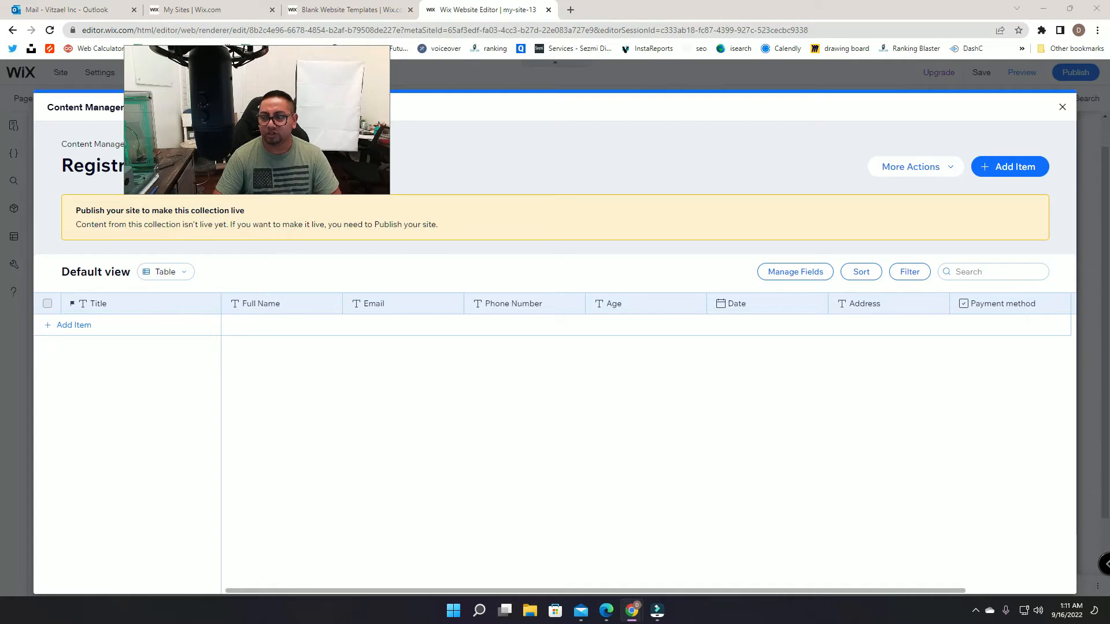
Step: Go back to the Content Manager overview listing Registration, Invoices and PriceQuotes
{"action": "left_click_drag", "start_coordinate": [363, 78], "coordinate": [977, 75]}
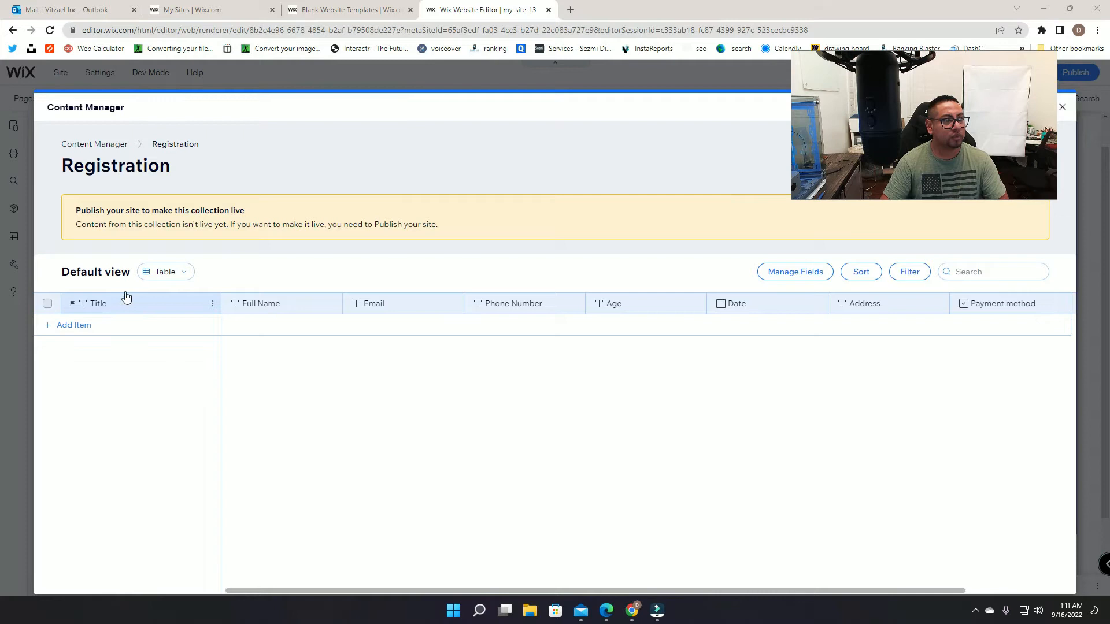
{"action": "left_click", "coordinate": [90, 144]}
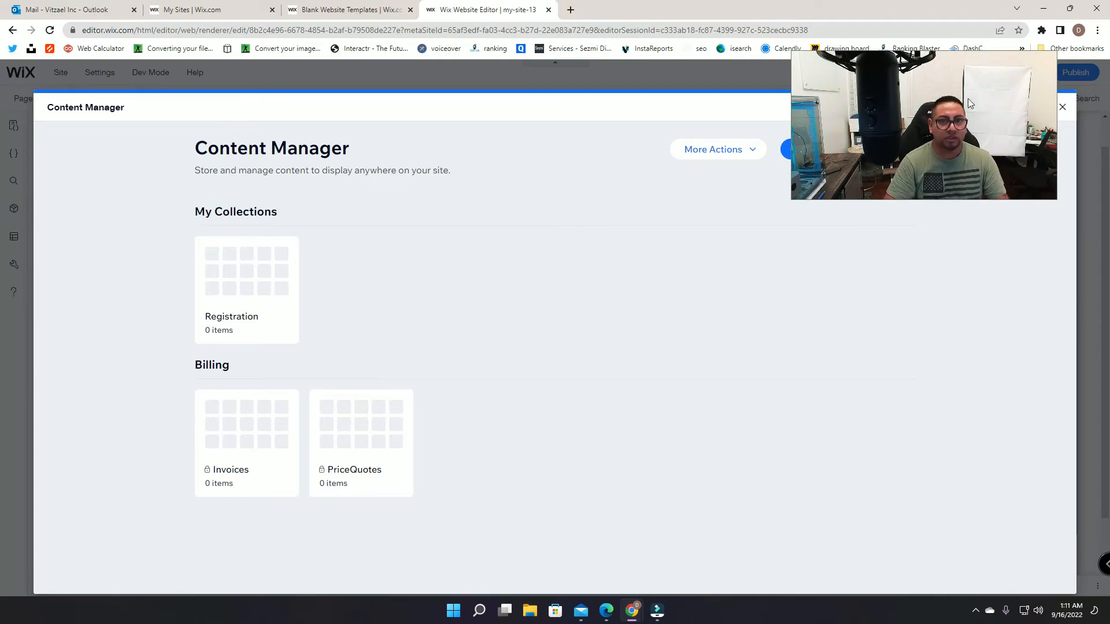
{"action": "left_click_drag", "start_coordinate": [968, 98], "coordinate": [980, 237]}
Step: Create a new collection named siteUsers and return to the collections list
{"action": "left_click", "coordinate": [878, 157]}
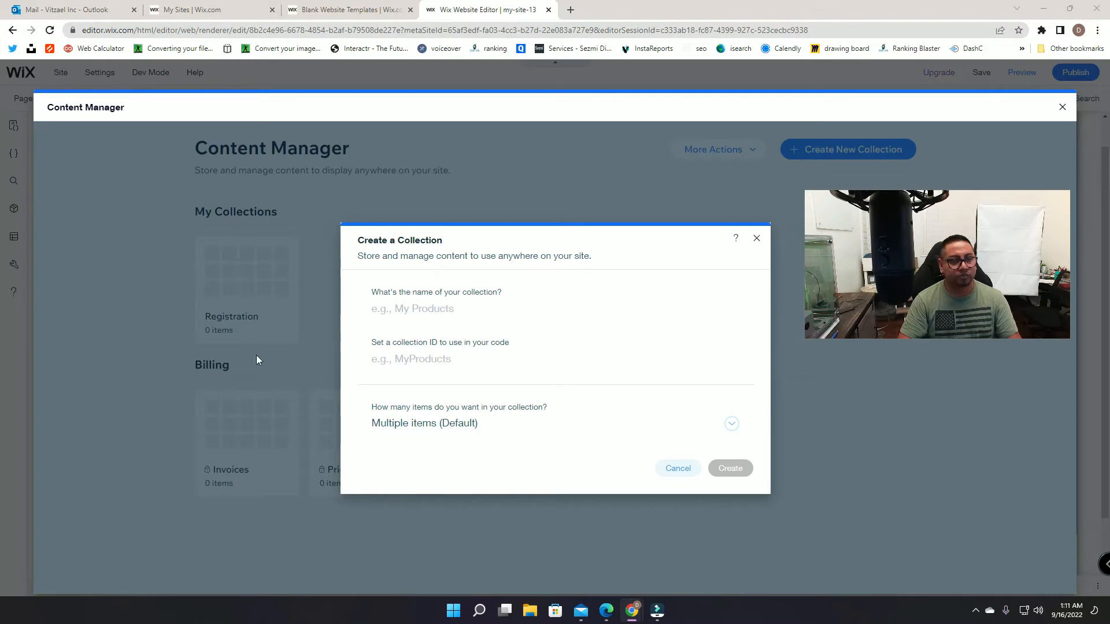
{"action": "left_click", "coordinate": [425, 313]}
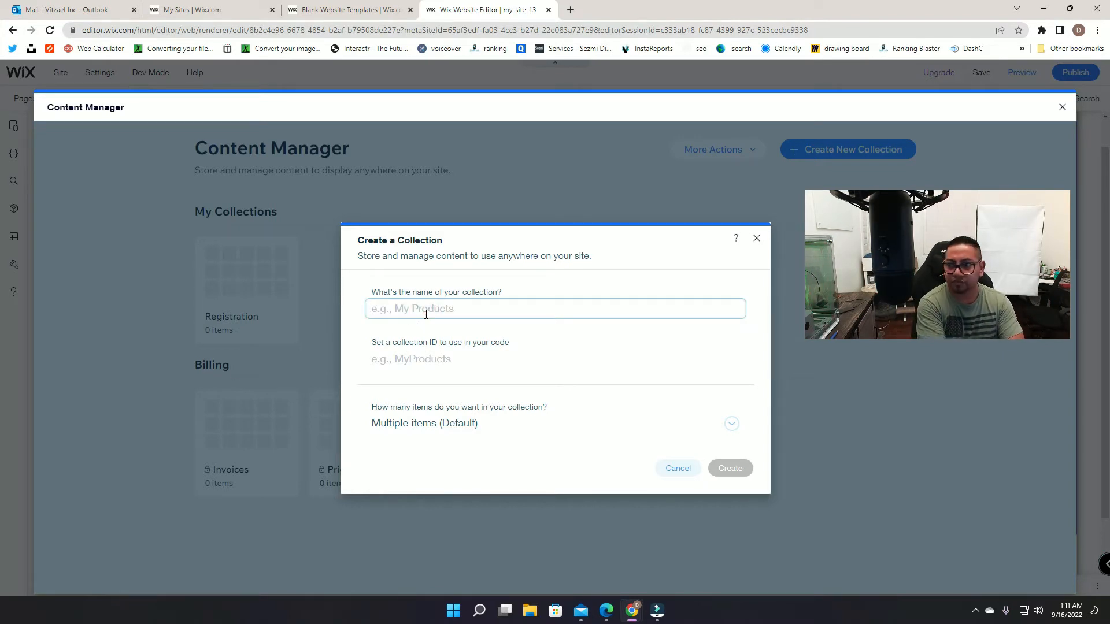
{"action": "type", "text": "siteUsers"}
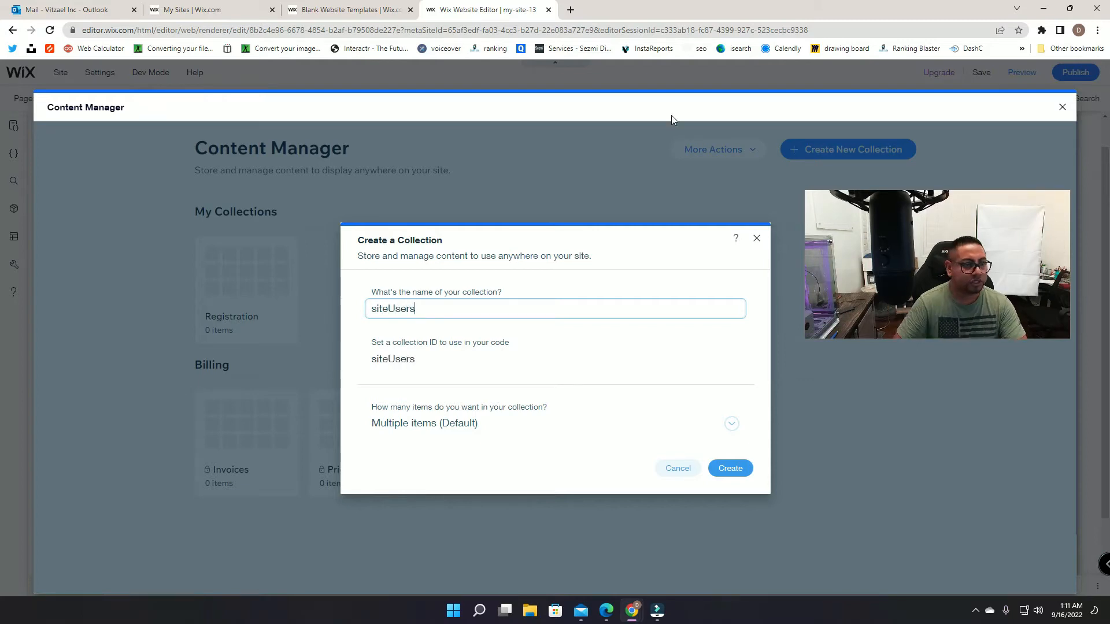
{"action": "left_click", "coordinate": [729, 471]}
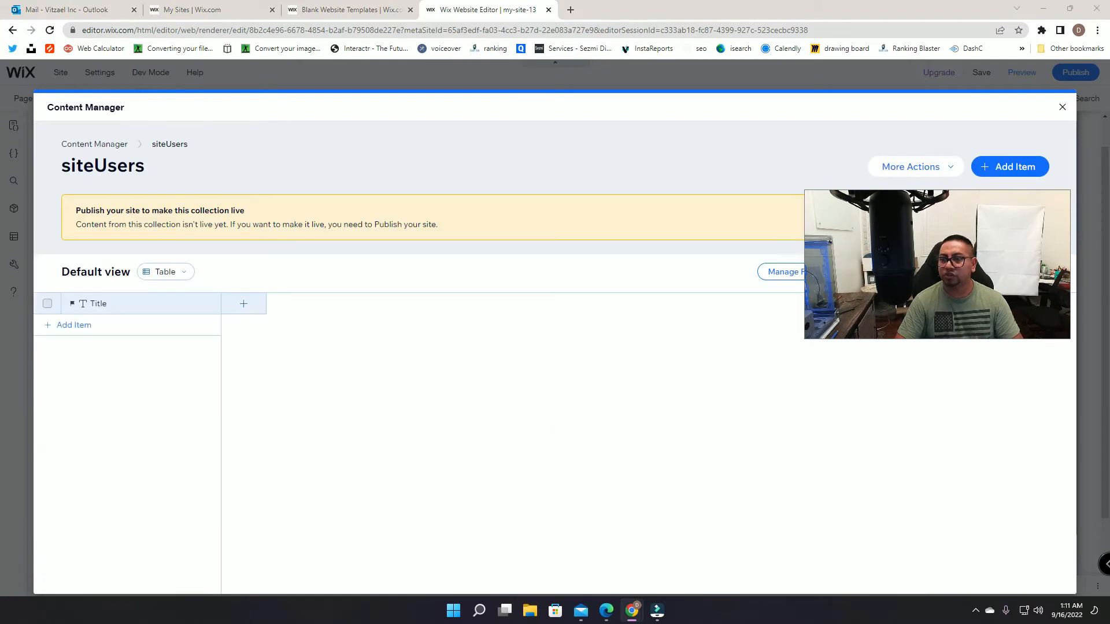
{"action": "left_click", "coordinate": [1062, 108]}
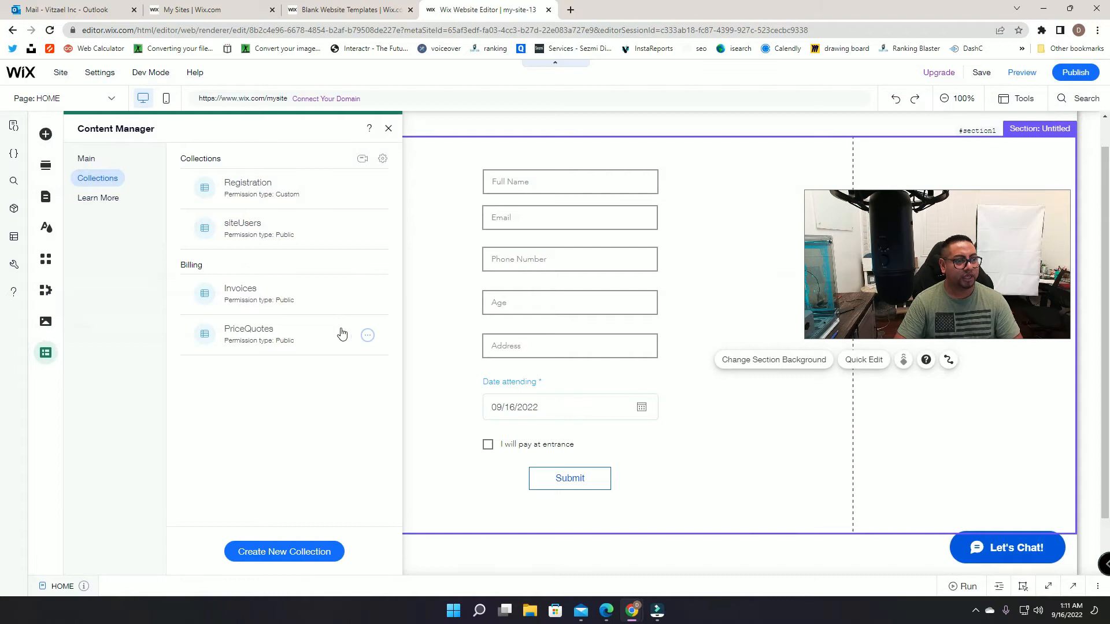
{"action": "left_click", "coordinate": [367, 231]}
Step: Set siteUsers permissions so site members can add and update content, then save
{"action": "left_click", "coordinate": [416, 227]}
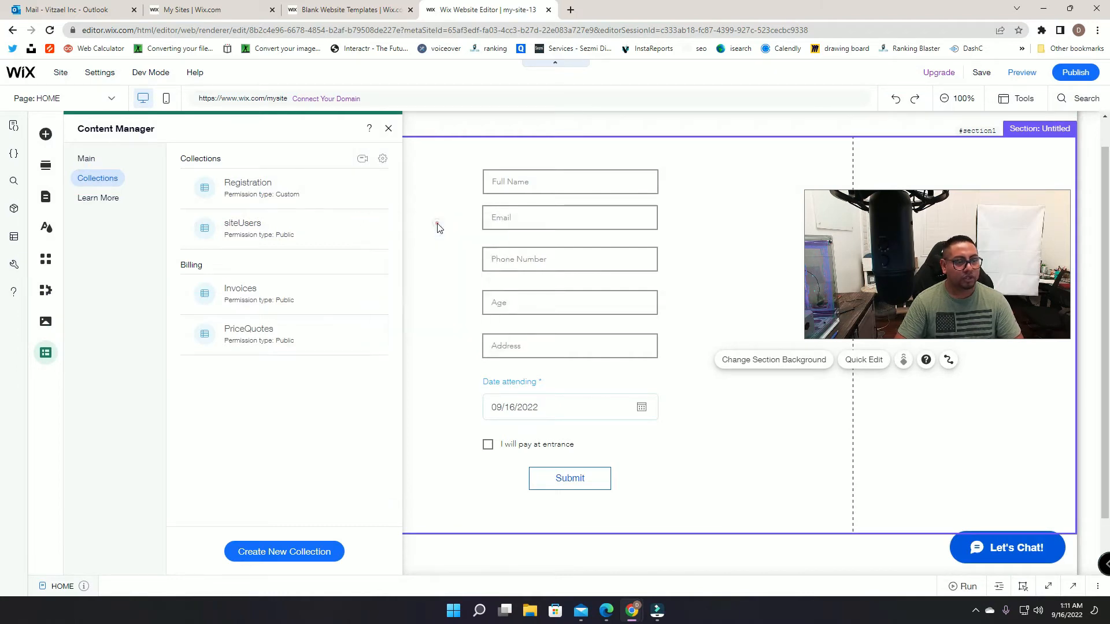
{"action": "left_click", "coordinate": [657, 193]}
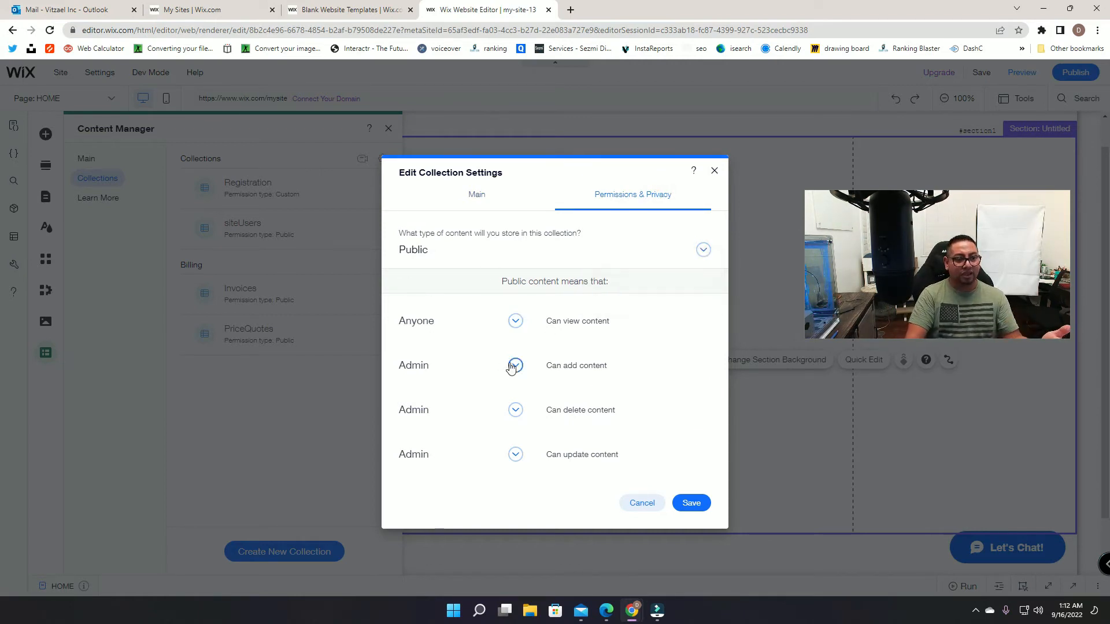
{"action": "left_click", "coordinate": [515, 366]}
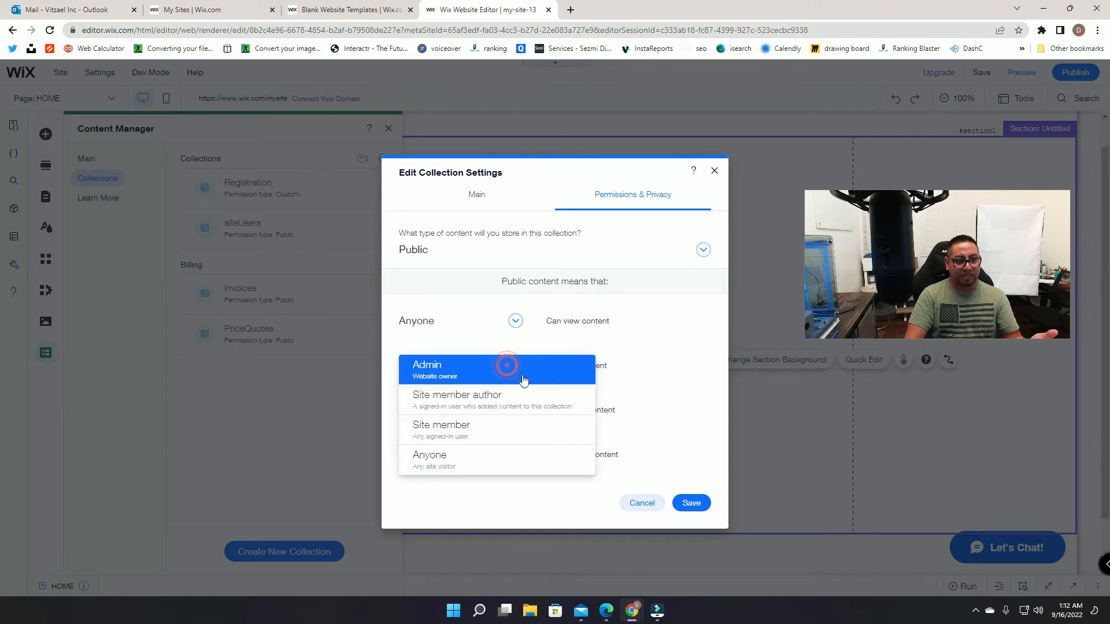
{"action": "left_click", "coordinate": [466, 459]}
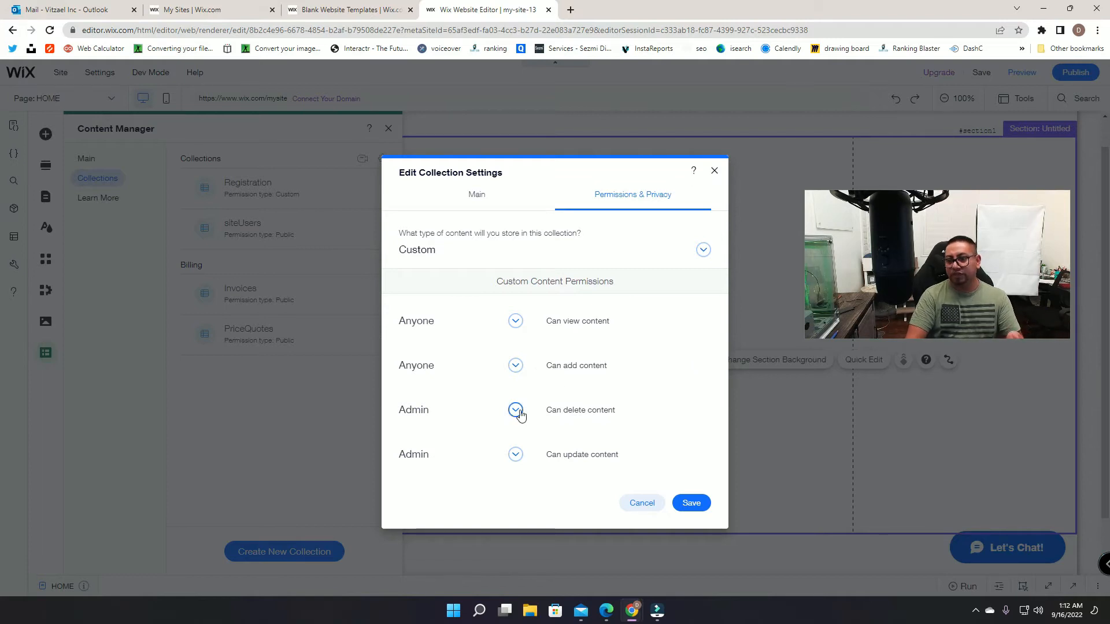
{"action": "left_click", "coordinate": [515, 454]}
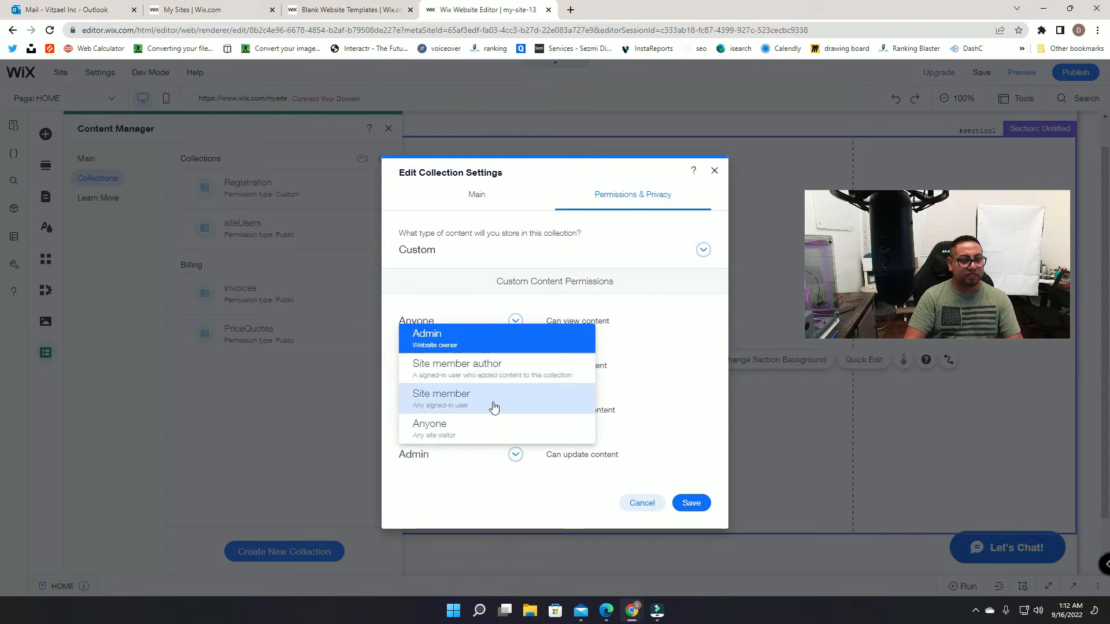
{"action": "left_click", "coordinate": [494, 406]}
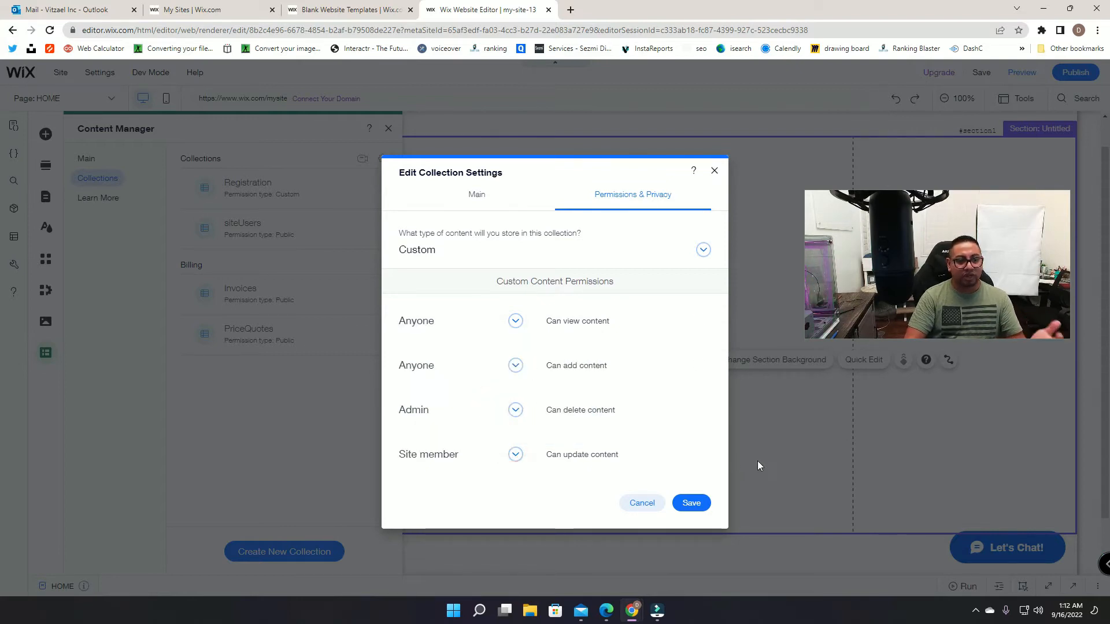
{"action": "left_click", "coordinate": [515, 364]}
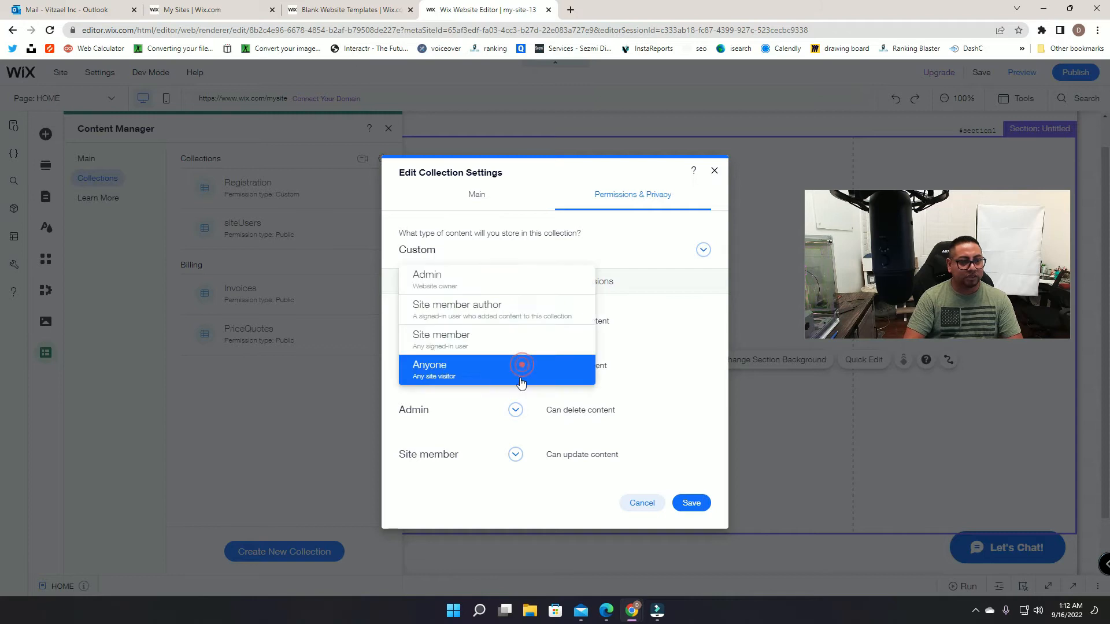
{"action": "left_click", "coordinate": [500, 343]}
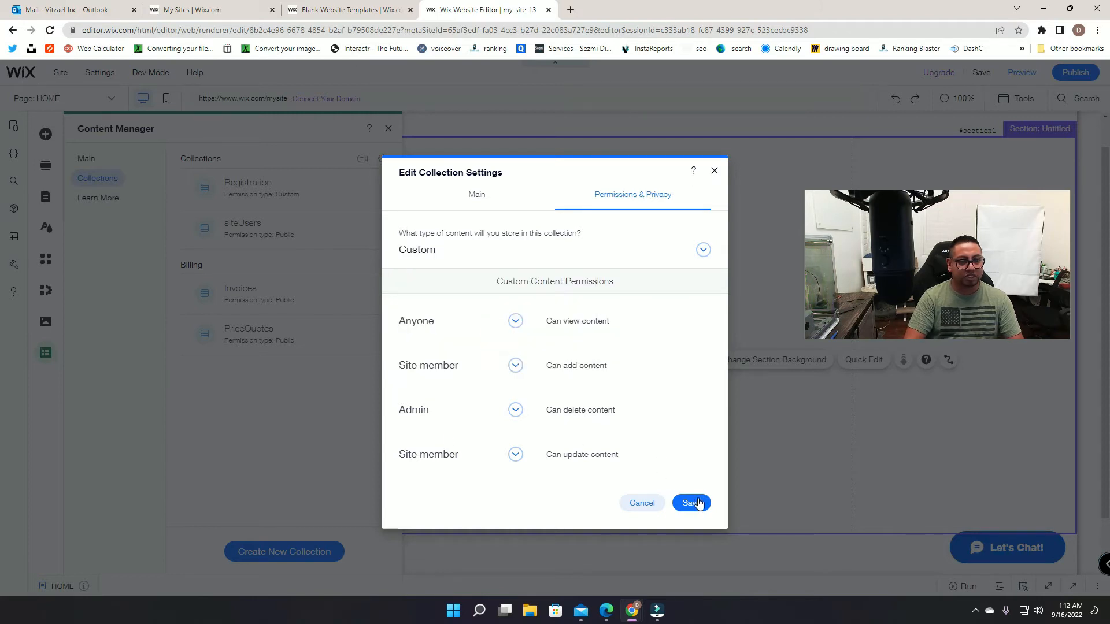
{"action": "left_click", "coordinate": [694, 502]}
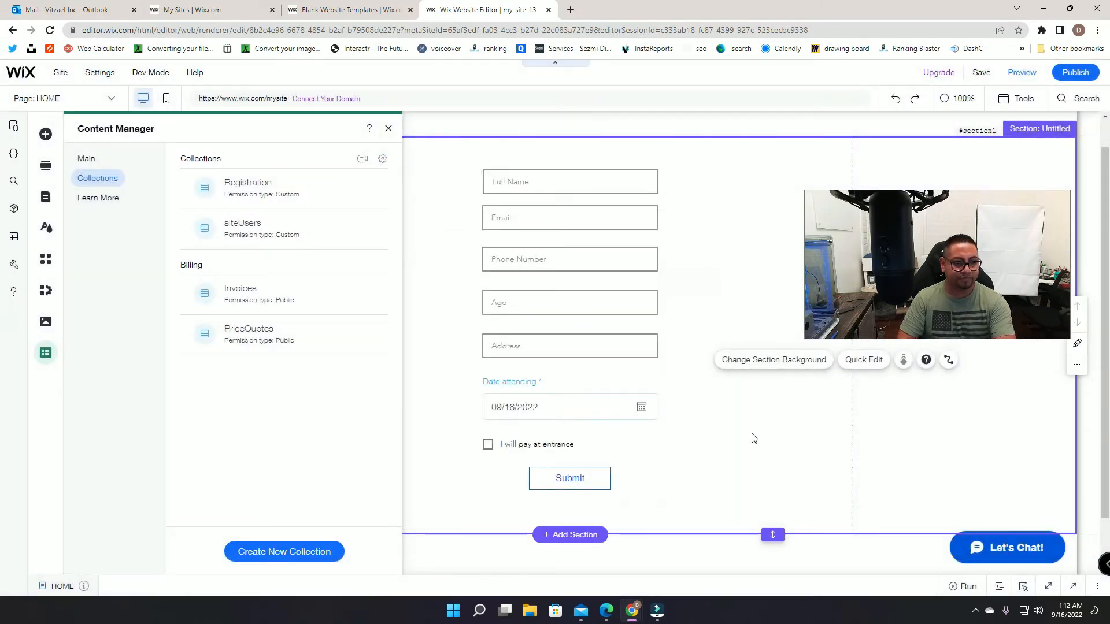
Step: Add a Text field named Userid to siteUsers and widen its column
{"action": "left_click", "coordinate": [276, 233]}
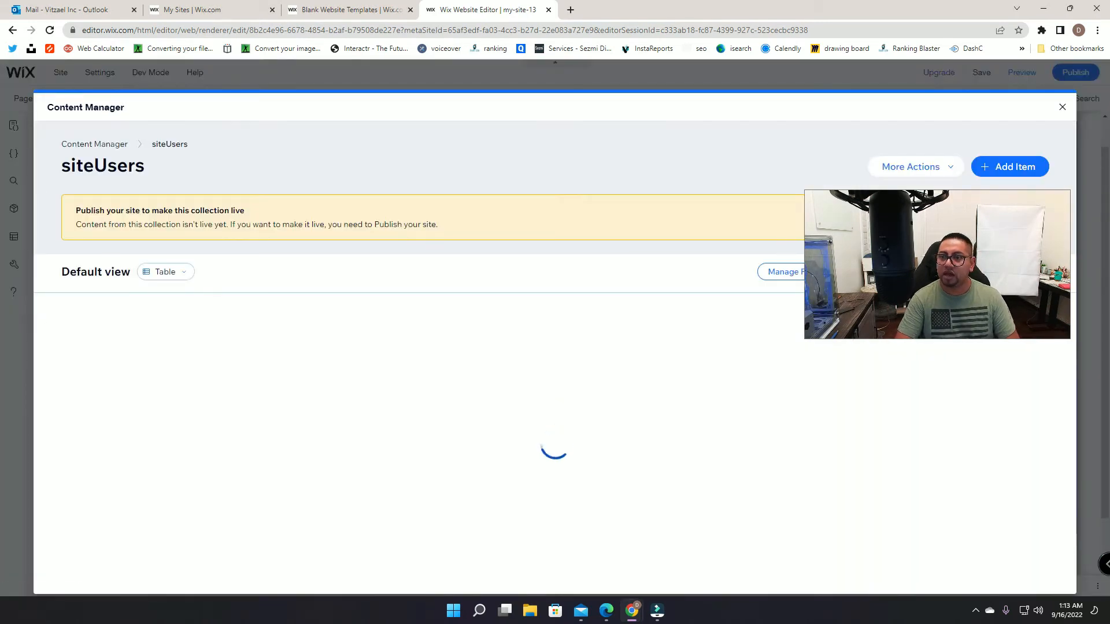
{"action": "left_click_drag", "start_coordinate": [956, 214], "coordinate": [952, 99]}
{"action": "left_click", "coordinate": [242, 297]}
{"action": "left_click", "coordinate": [467, 304]}
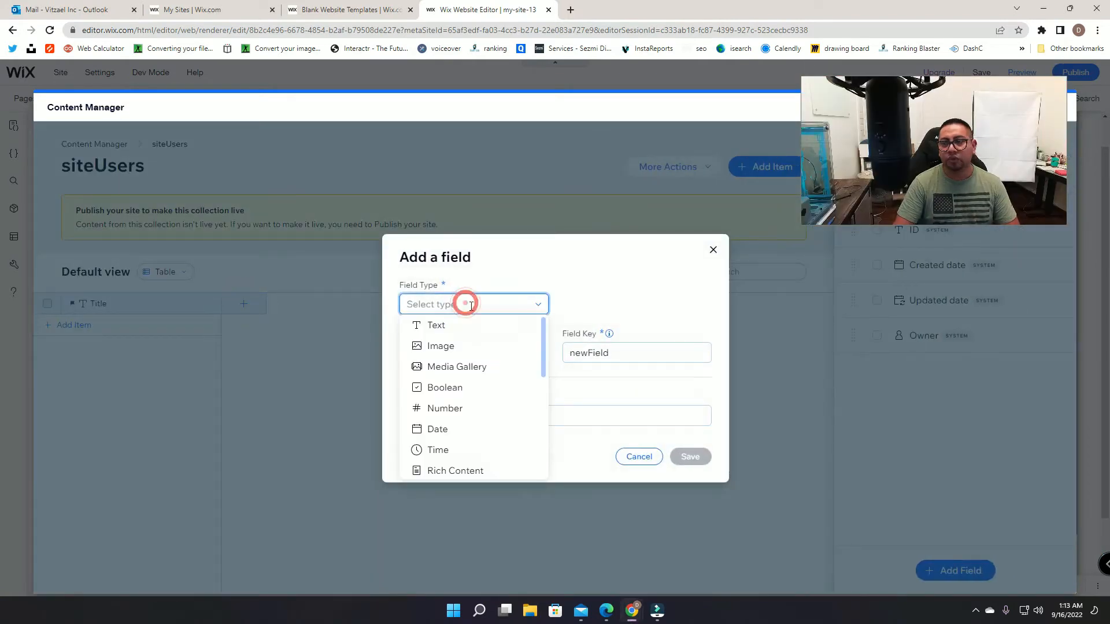
{"action": "left_click", "coordinate": [458, 327]}
{"action": "double_click", "coordinate": [451, 337]}
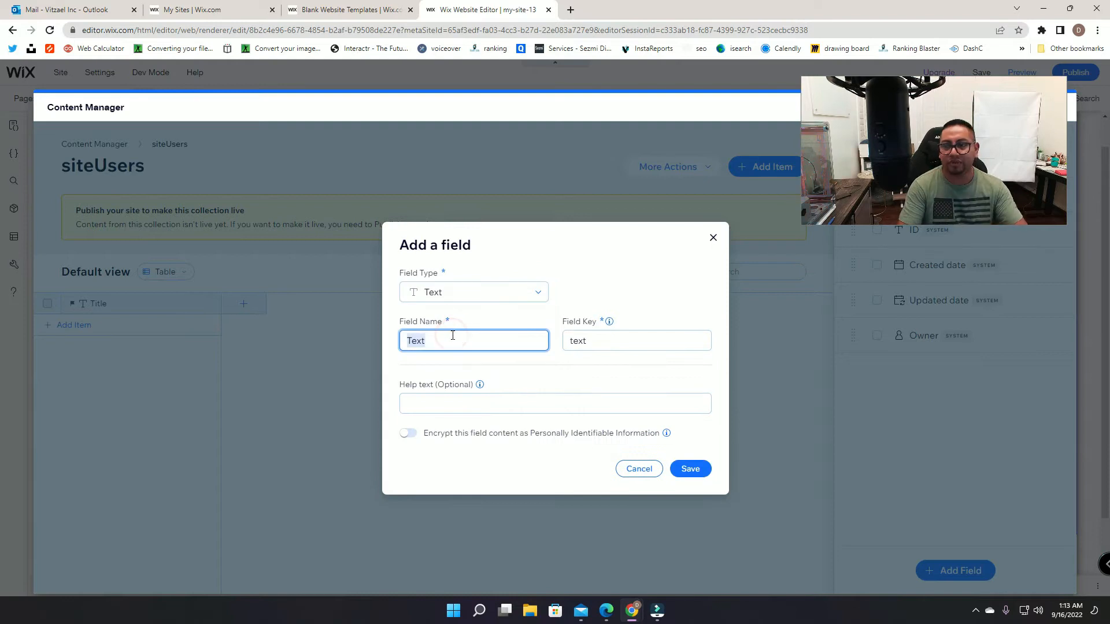
{"action": "type", "text": "User"}
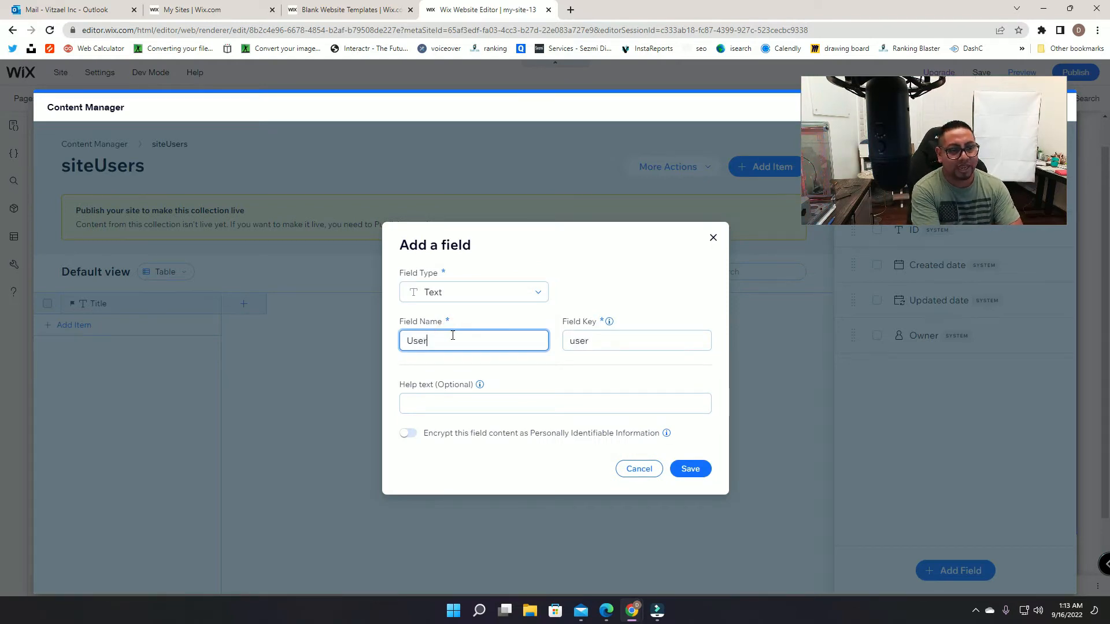
{"action": "type", "text": "id"}
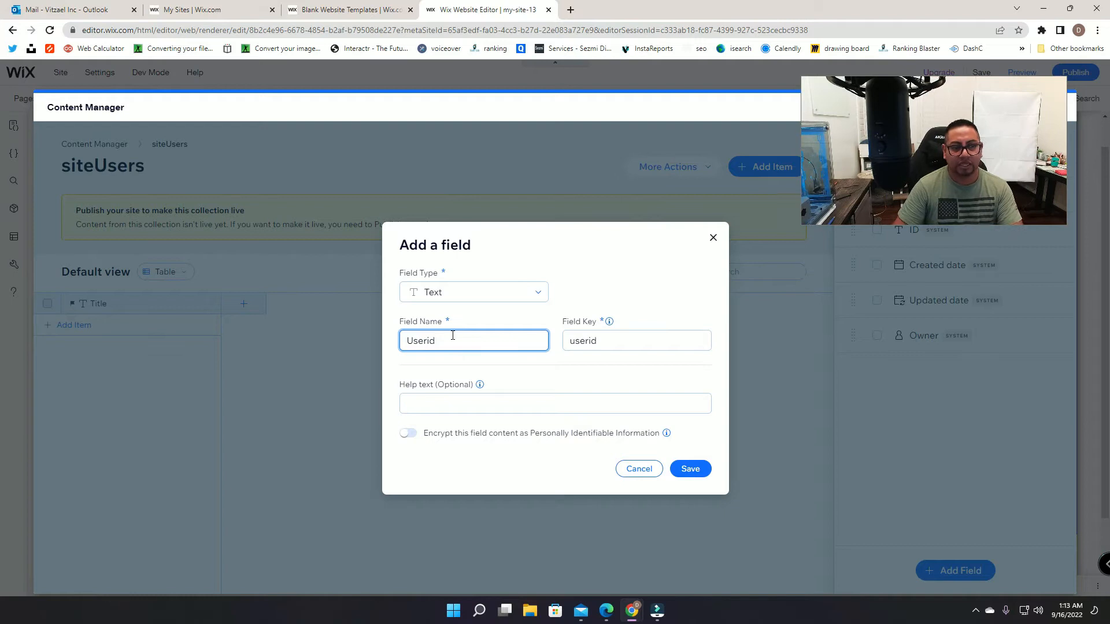
{"action": "left_click", "coordinate": [690, 470]}
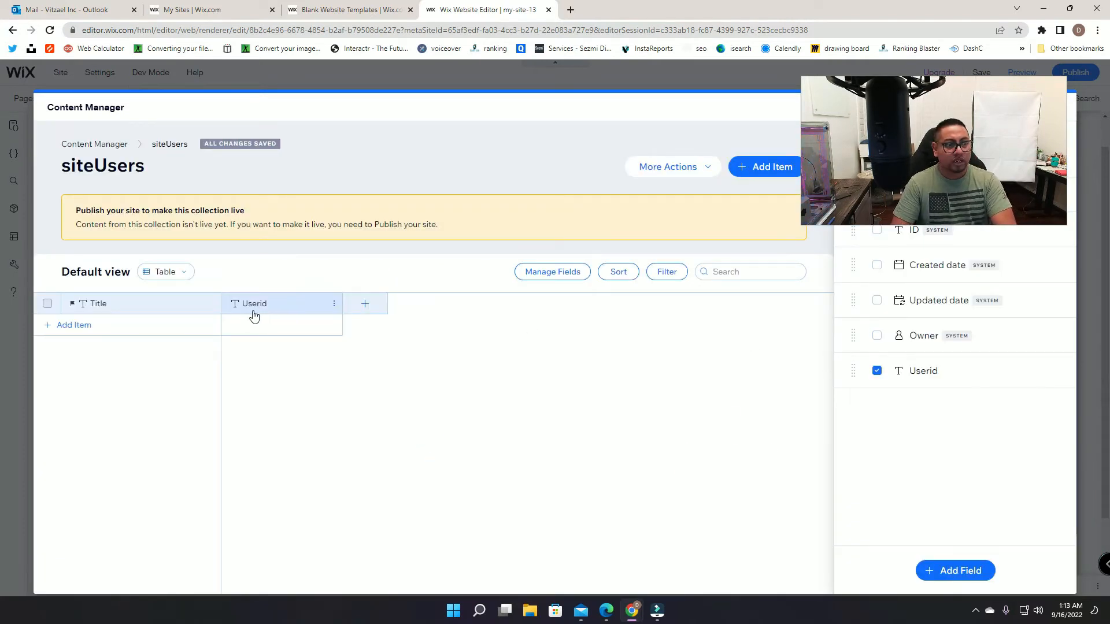
{"action": "left_click_drag", "start_coordinate": [343, 299], "coordinate": [526, 315]}
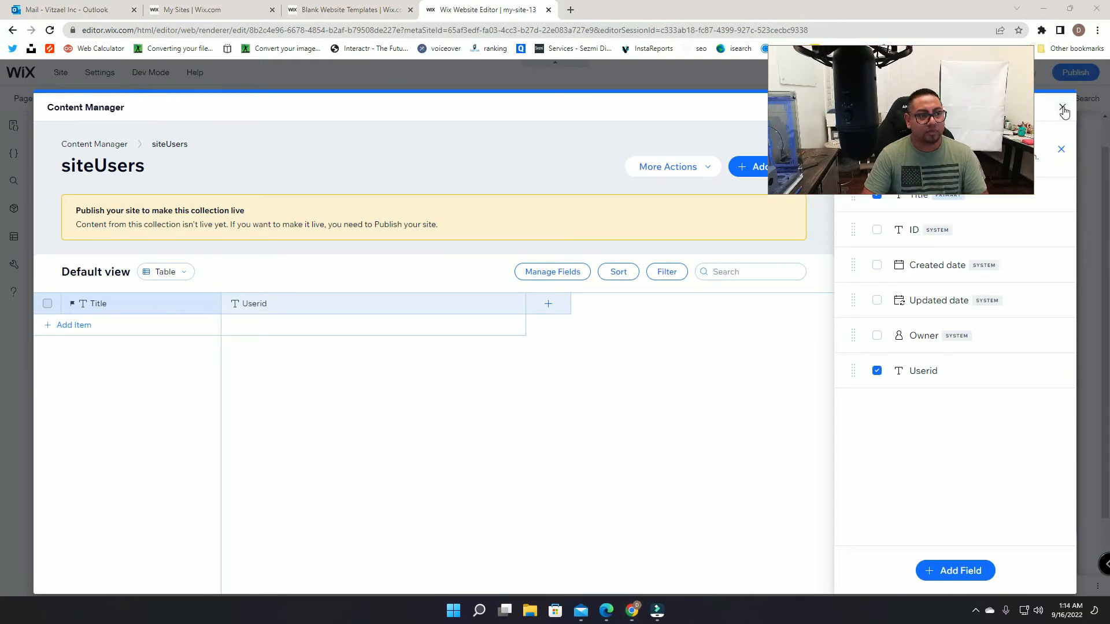
{"action": "left_click", "coordinate": [1063, 110]}
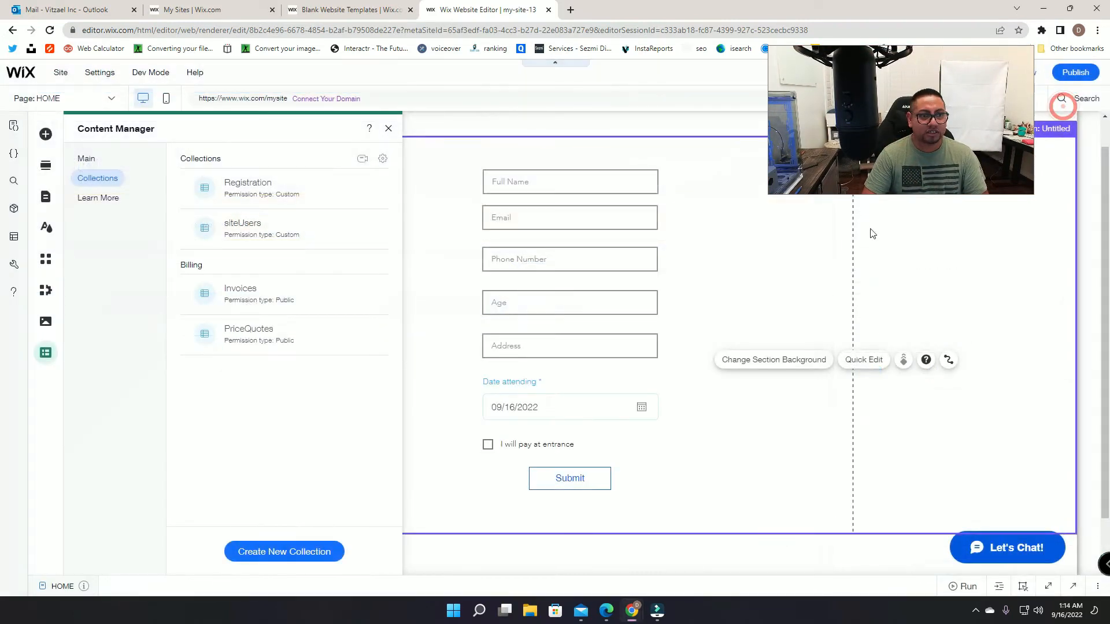
Step: Close the collections list and open a taller HOME page code editor
{"action": "left_click", "coordinate": [388, 129]}
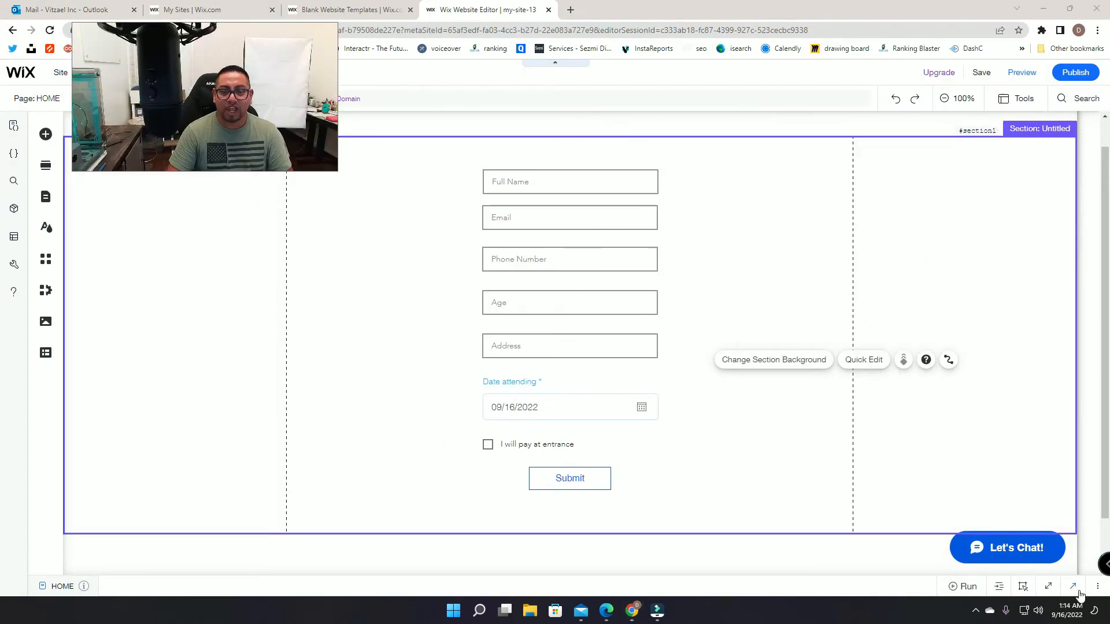
{"action": "left_click", "coordinate": [1075, 587]}
{"action": "left_click_drag", "start_coordinate": [768, 411], "coordinate": [763, 262]}
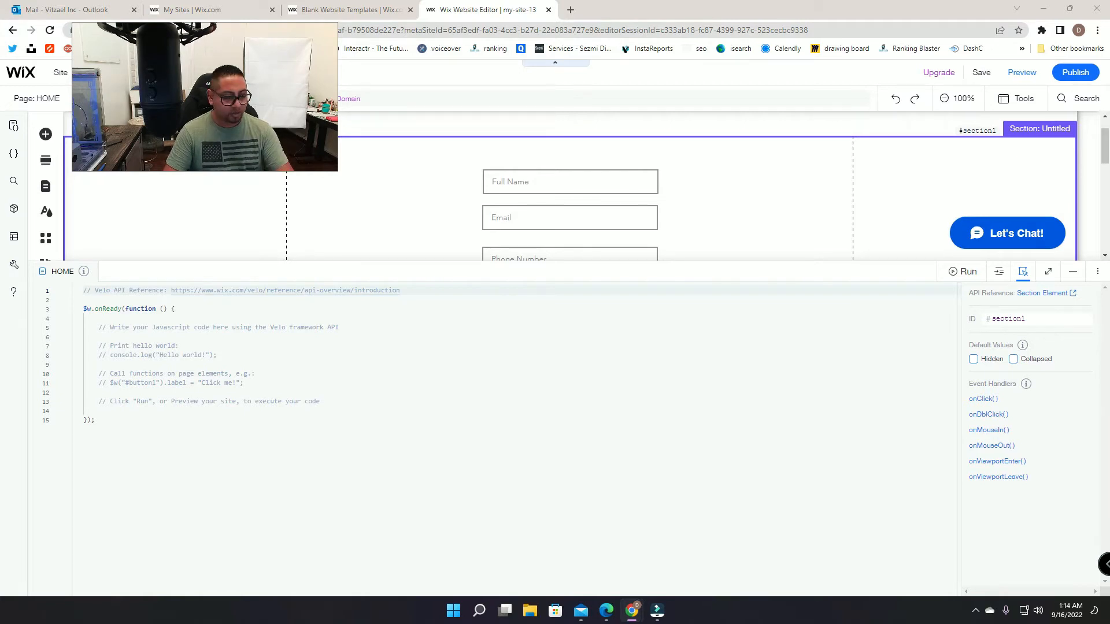
Step: Replace the HOME page code with the prepared registerDataset_afterSave email-sending code
{"action": "left_click", "coordinate": [119, 422]}
{"action": "key", "text": "ctrl+a"}
{"action": "key", "text": "Delete"}
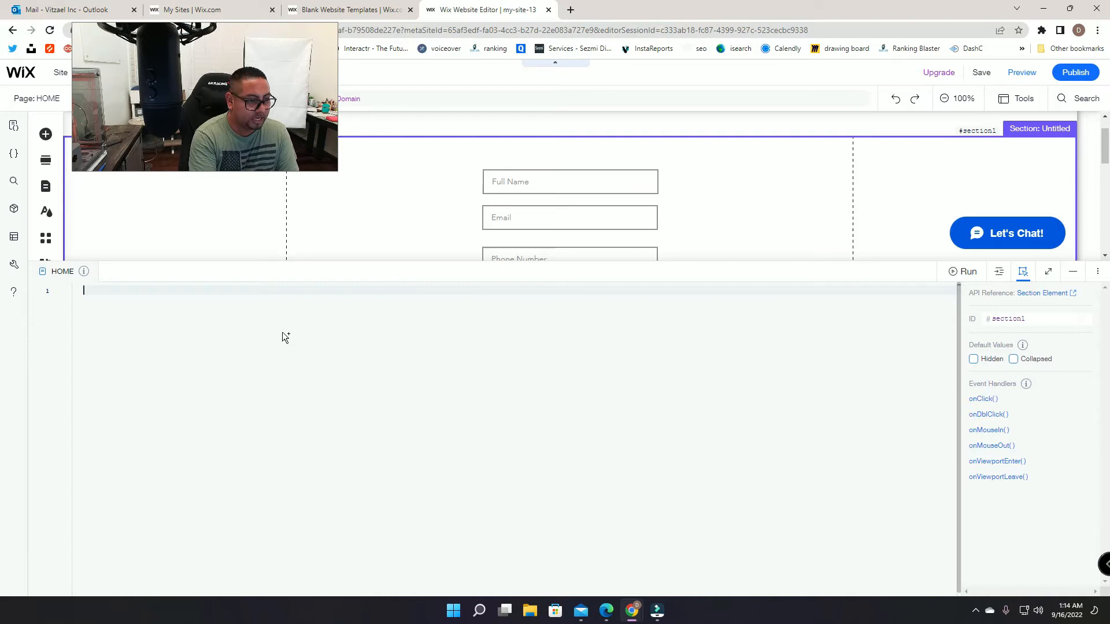
{"action": "key", "text": "ctrl+v"}
{"action": "scroll", "coordinate": [342, 363], "scroll_direction": "up", "scroll_amount": 8}
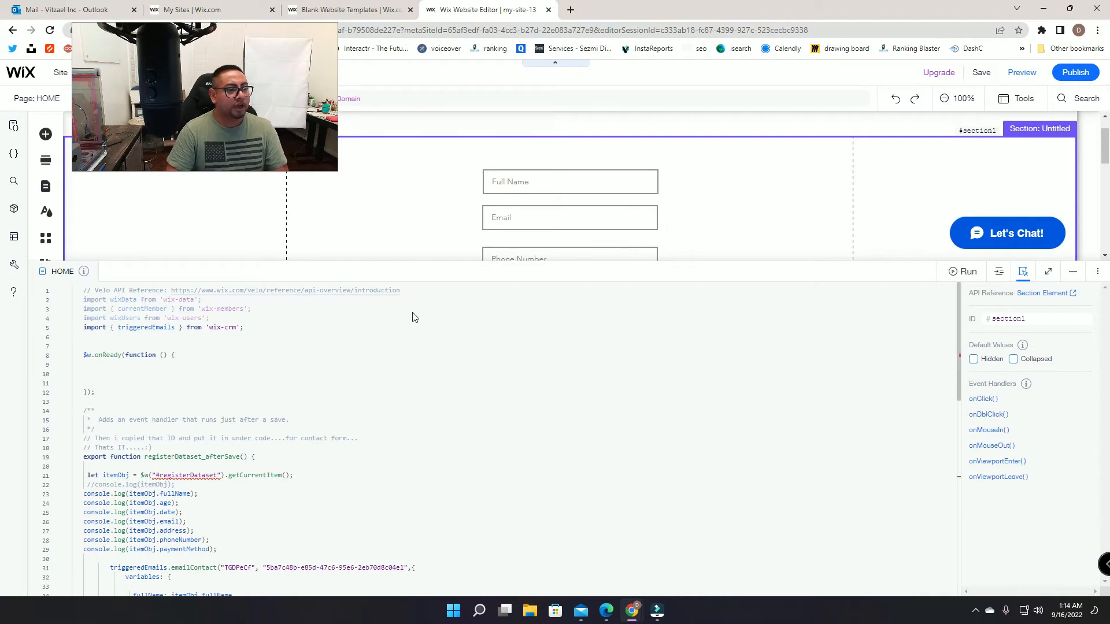
{"action": "scroll", "coordinate": [414, 316], "scroll_direction": "down", "scroll_amount": 3}
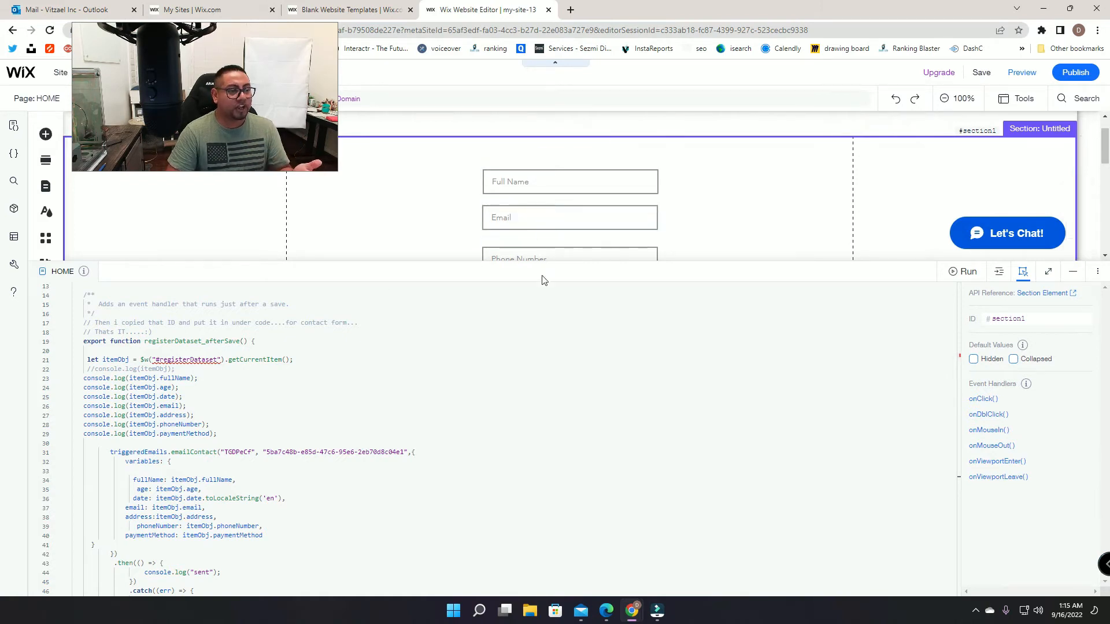
{"action": "scroll", "coordinate": [453, 335], "scroll_direction": "down", "scroll_amount": 1}
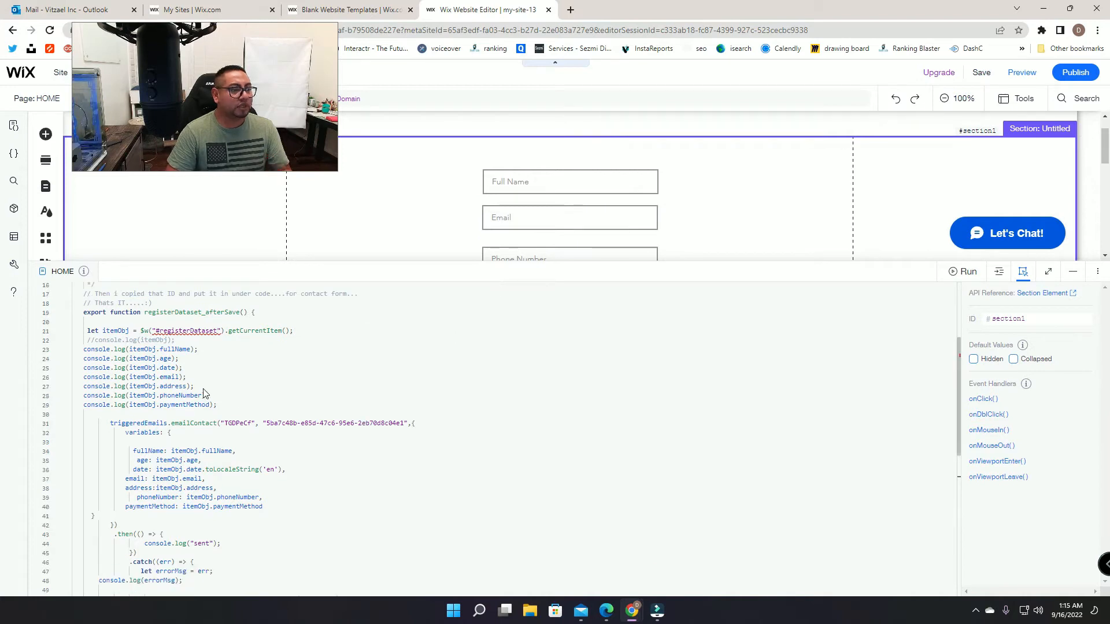
Step: Review the address and paymentMethod log lines, then shrink the code panel to reveal more form
{"action": "left_click", "coordinate": [202, 388]}
{"action": "left_click_drag", "start_coordinate": [136, 391], "coordinate": [85, 386]}
{"action": "left_click_drag", "start_coordinate": [199, 386], "coordinate": [85, 388]}
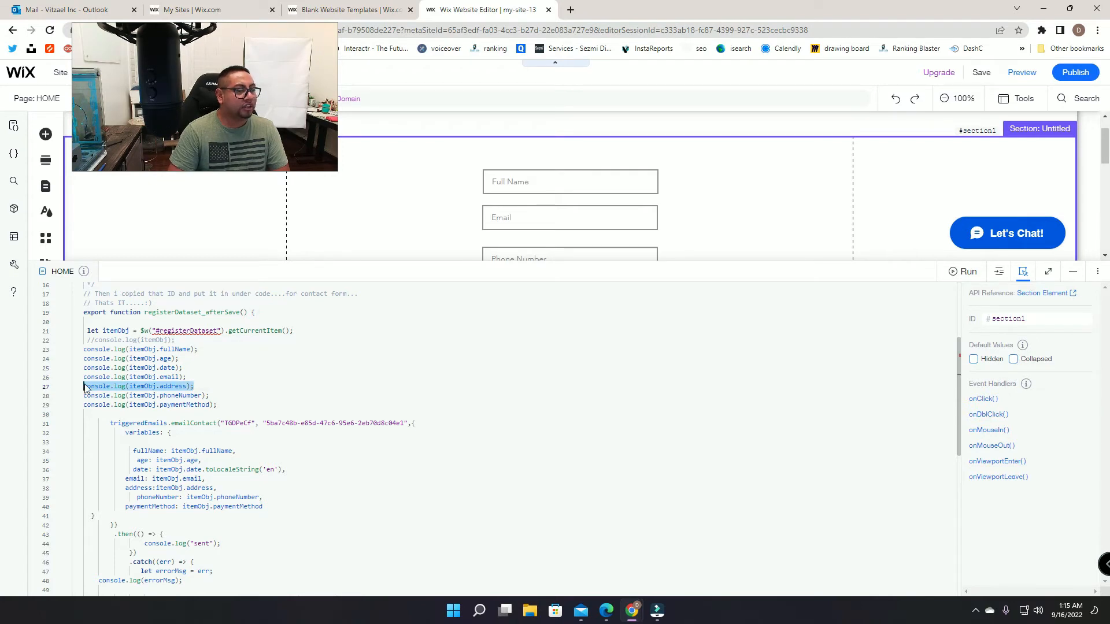
{"action": "left_click", "coordinate": [184, 387]}
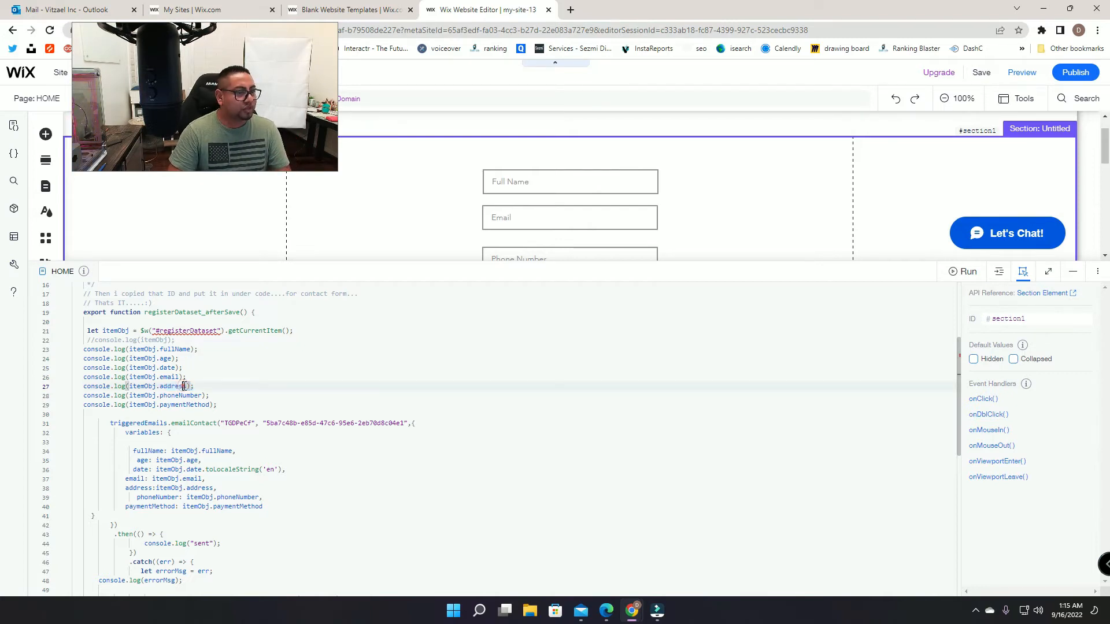
{"action": "left_click", "coordinate": [188, 405]}
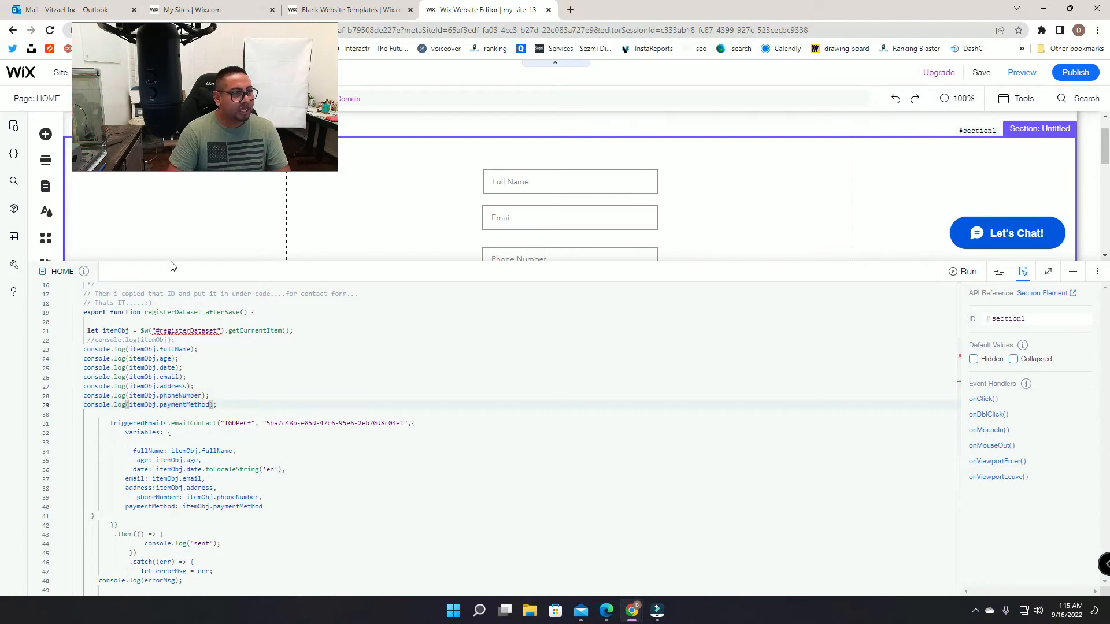
{"action": "left_click_drag", "start_coordinate": [170, 259], "coordinate": [170, 386]}
{"action": "left_click", "coordinate": [166, 127]}
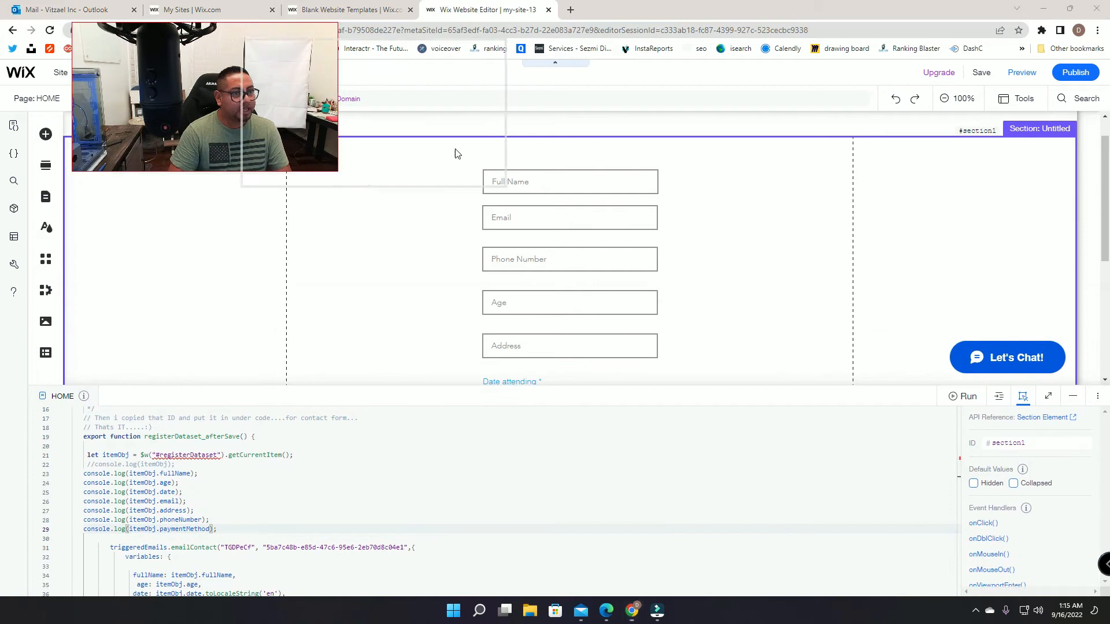
Step: Check the Registration collection's Full Name field key, fullName, then close the collection view
{"action": "left_click", "coordinate": [45, 353]}
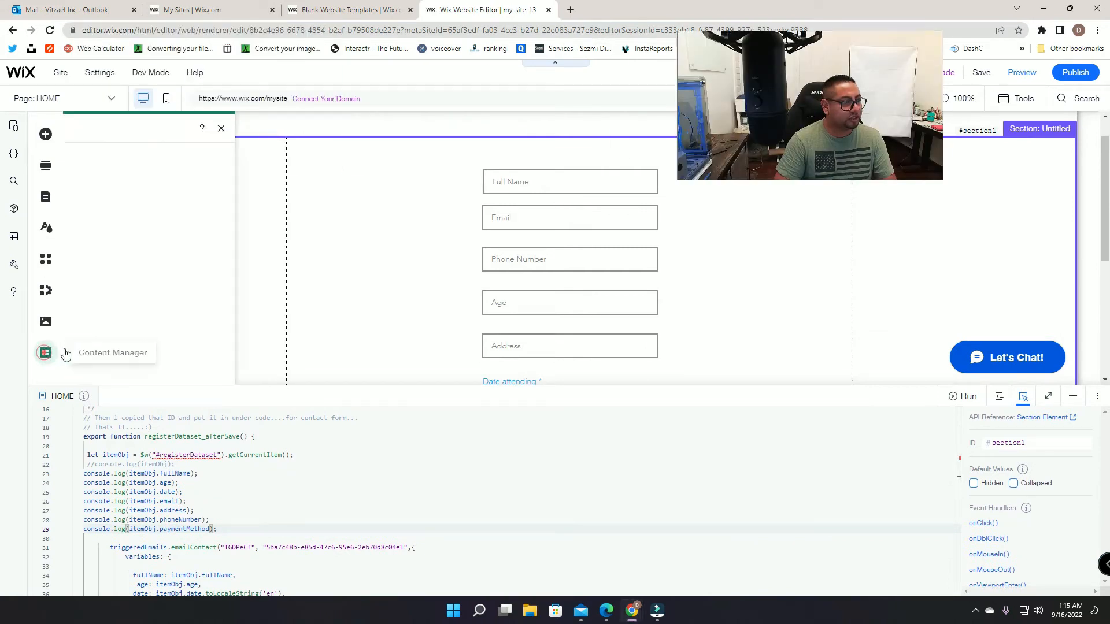
{"action": "left_click", "coordinate": [97, 179]}
{"action": "left_click", "coordinate": [277, 189]}
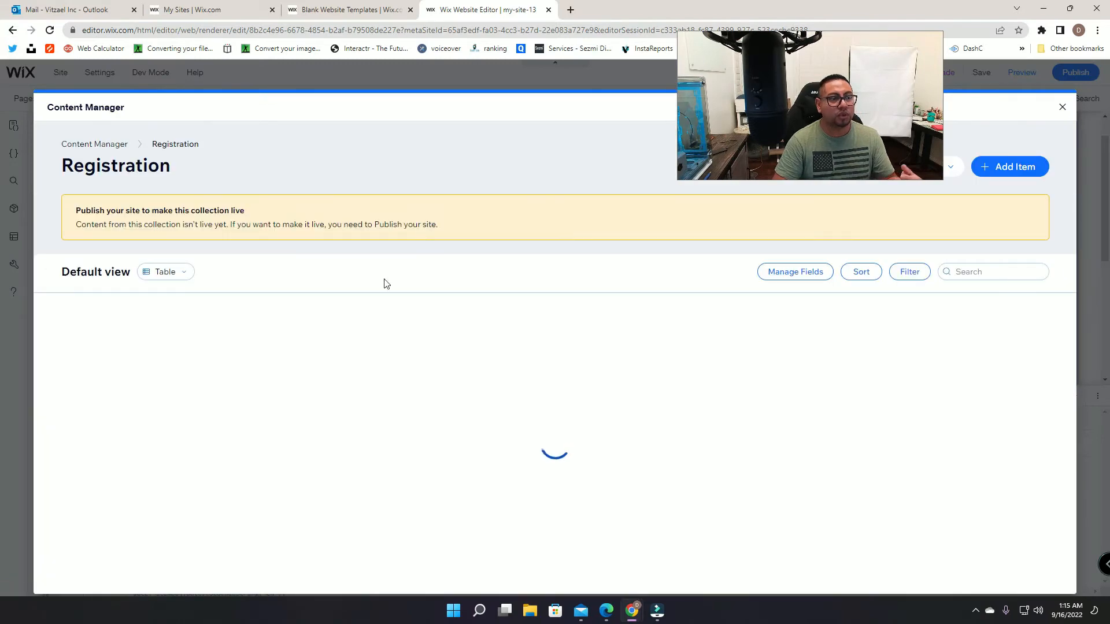
{"action": "left_click", "coordinate": [296, 302]}
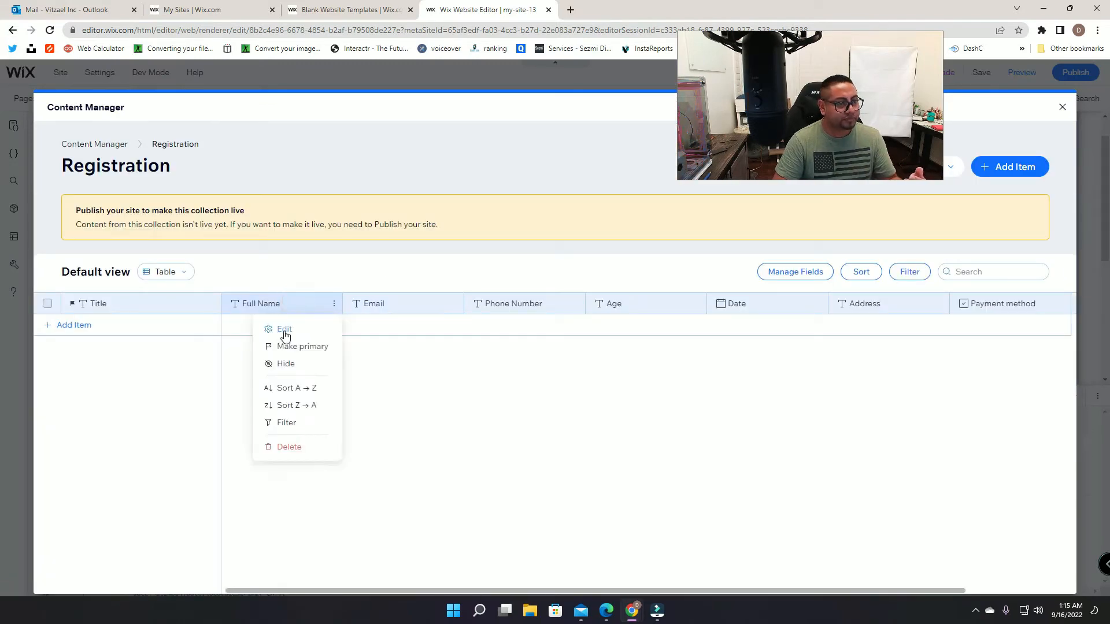
{"action": "left_click", "coordinate": [284, 331]}
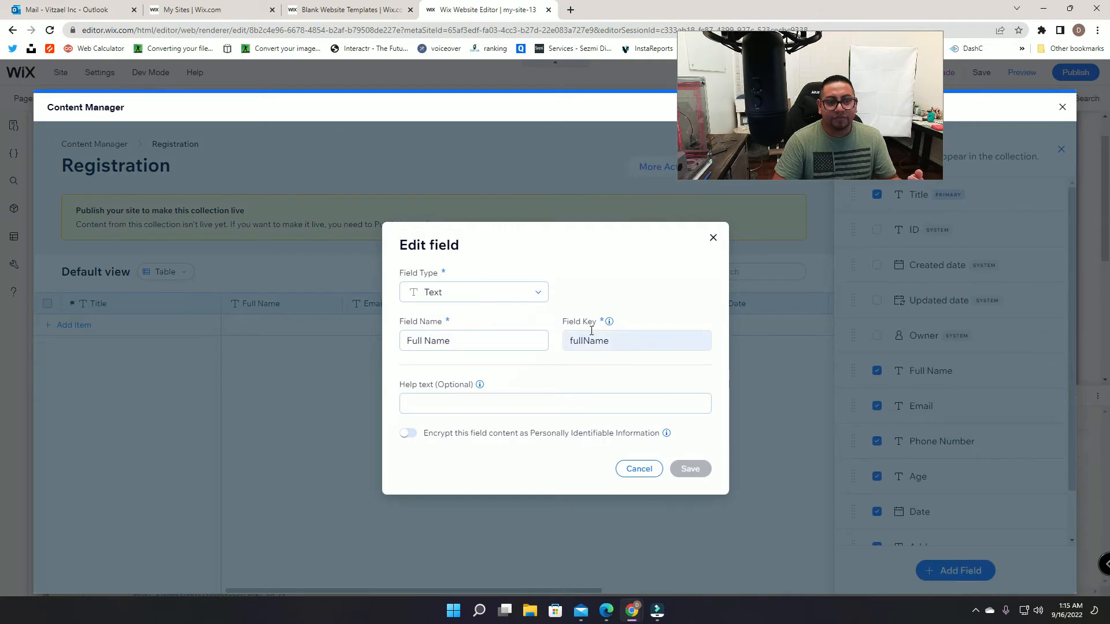
{"action": "left_click", "coordinate": [600, 344]}
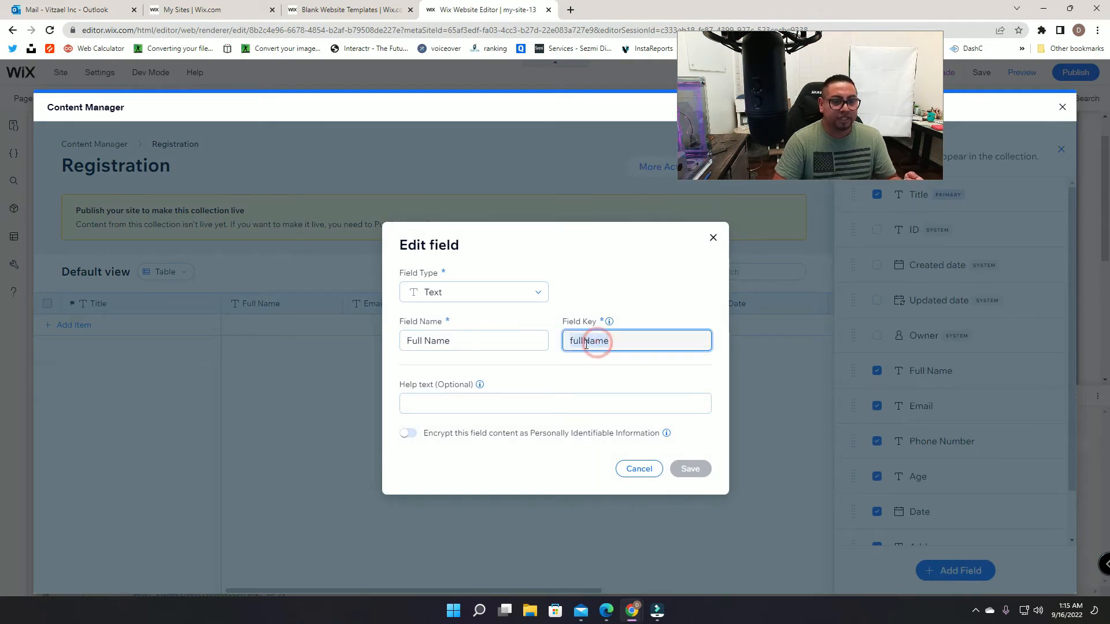
{"action": "left_click", "coordinate": [712, 239]}
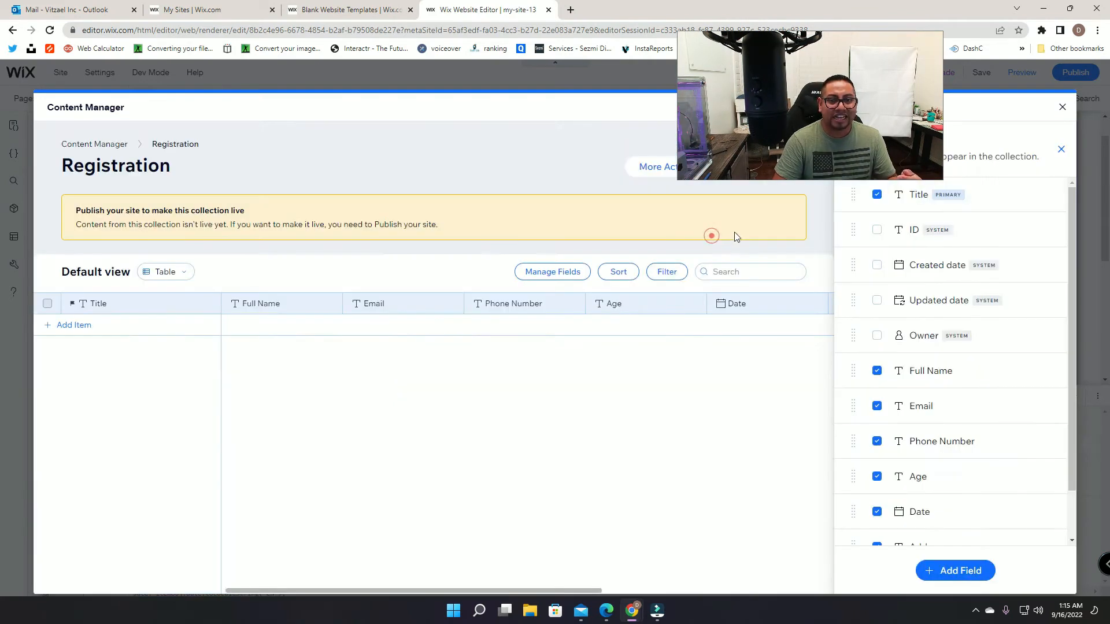
{"action": "left_click", "coordinate": [1067, 106]}
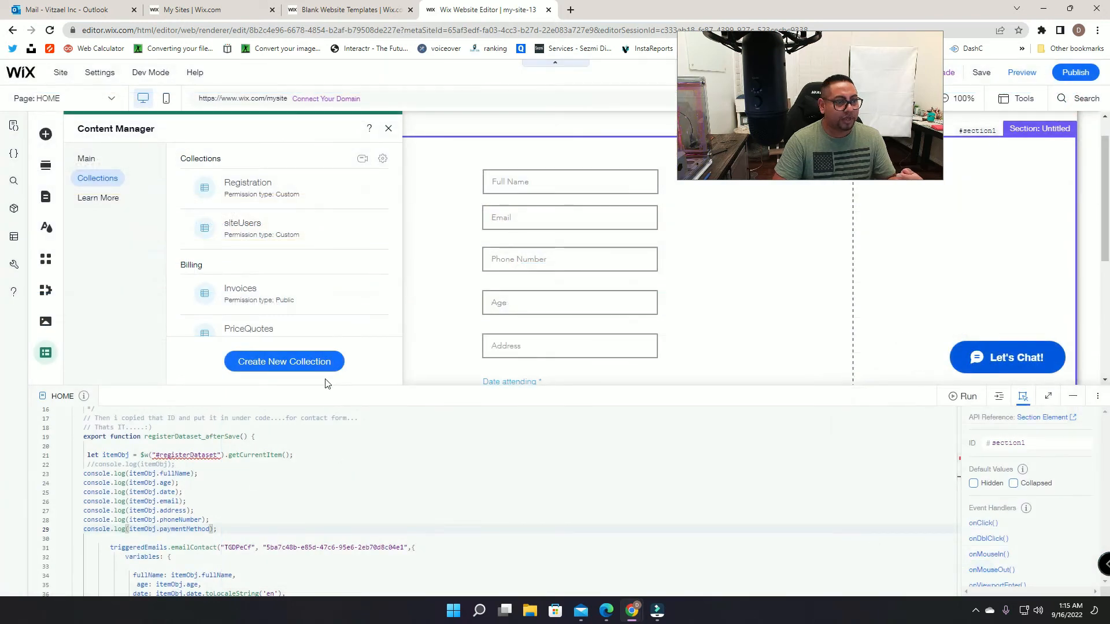
Step: Enlarge the code panel to review the registerDataset and email template IDs, then minimize it
{"action": "left_click_drag", "start_coordinate": [409, 385], "coordinate": [410, 189]}
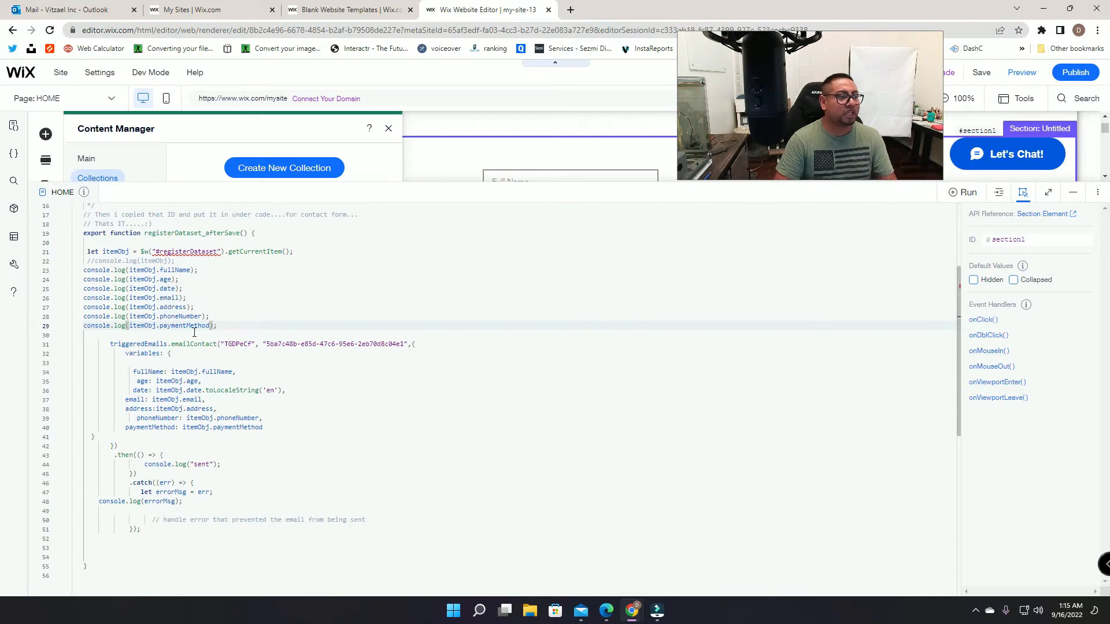
{"action": "double_click", "coordinate": [177, 298]}
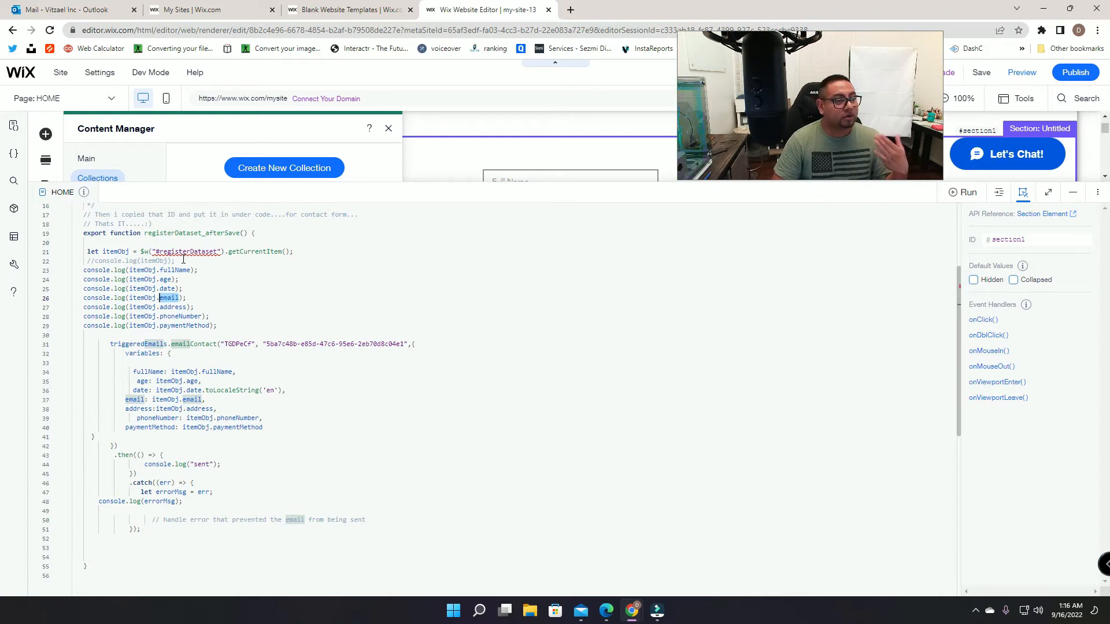
{"action": "scroll", "coordinate": [227, 481], "scroll_direction": "up", "scroll_amount": 1}
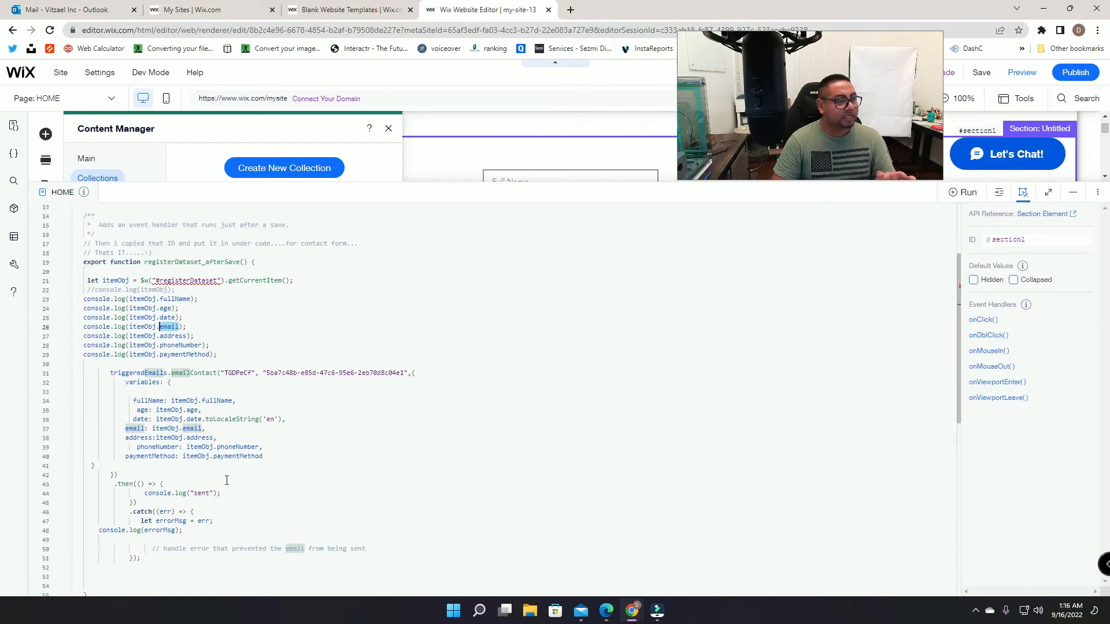
{"action": "scroll", "coordinate": [218, 447], "scroll_direction": "up", "scroll_amount": 1}
{"action": "left_click", "coordinate": [154, 308]}
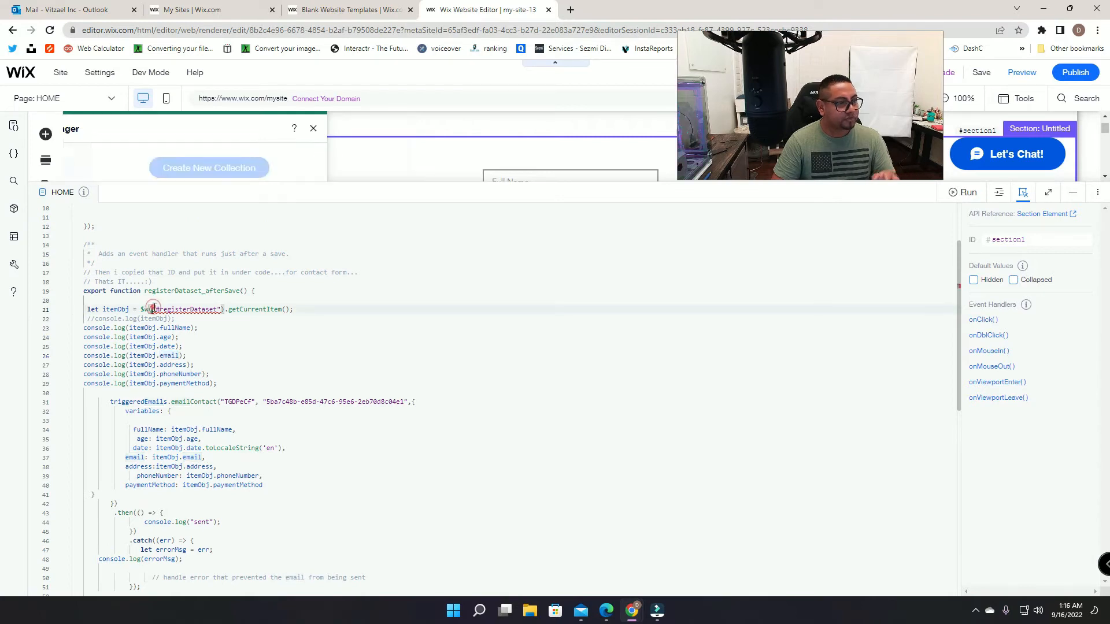
{"action": "left_click_drag", "start_coordinate": [160, 309], "coordinate": [217, 308]}
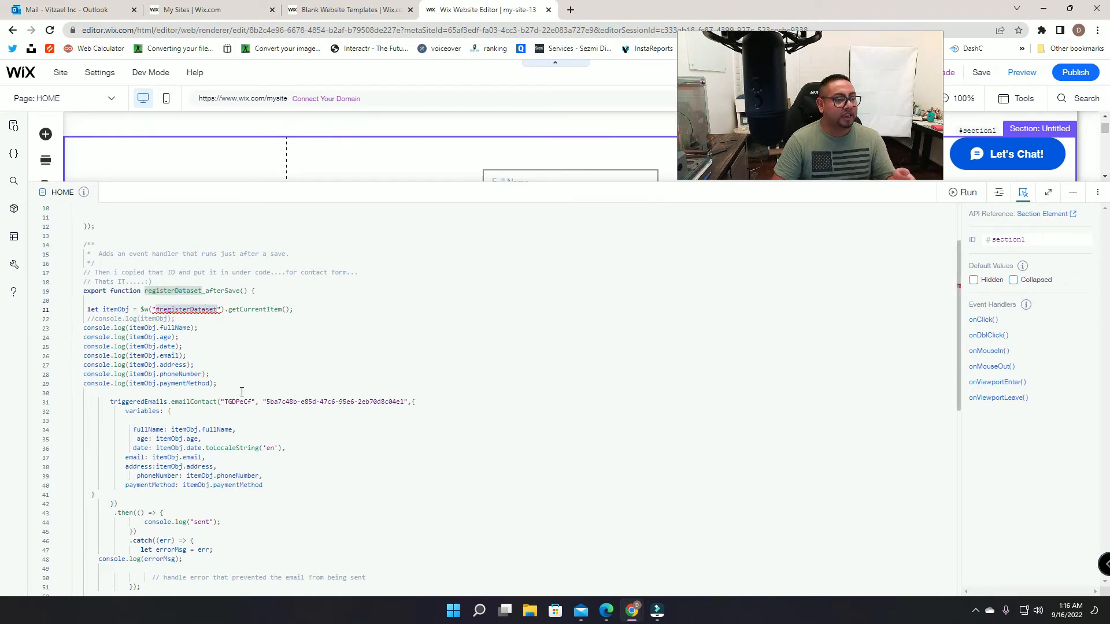
{"action": "left_click_drag", "start_coordinate": [222, 401], "coordinate": [251, 400]}
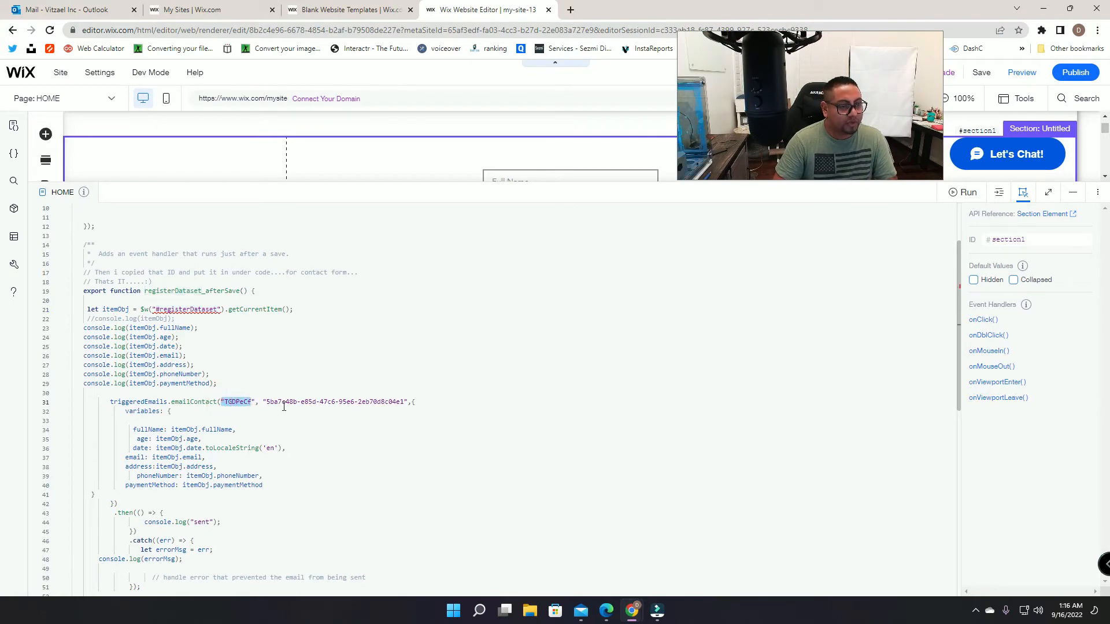
{"action": "left_click", "coordinate": [401, 374]}
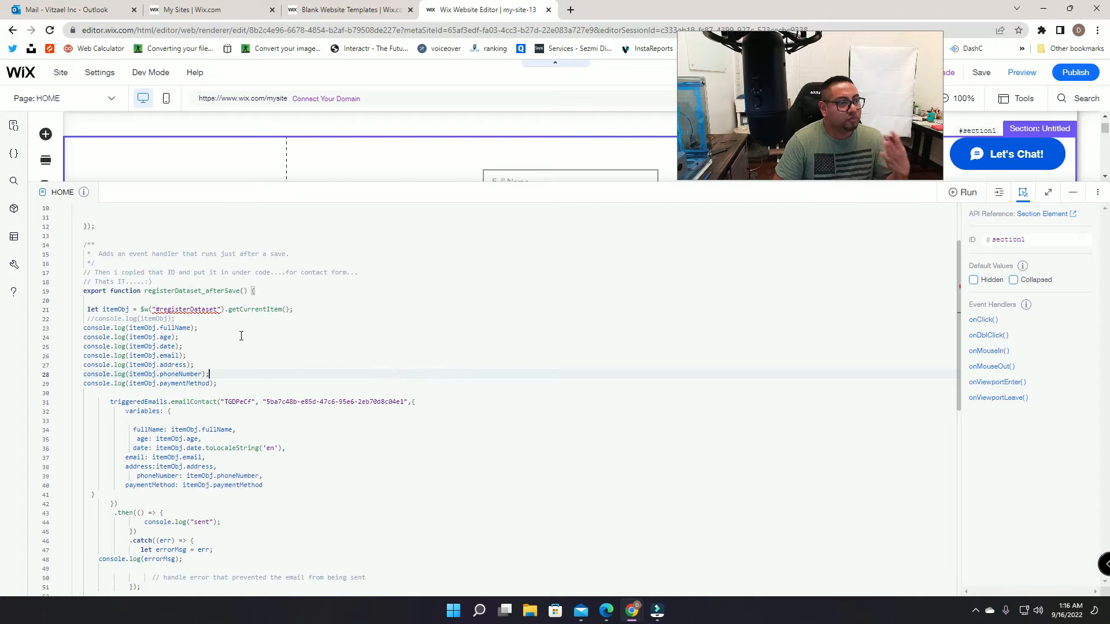
{"action": "left_click", "coordinate": [1073, 197]}
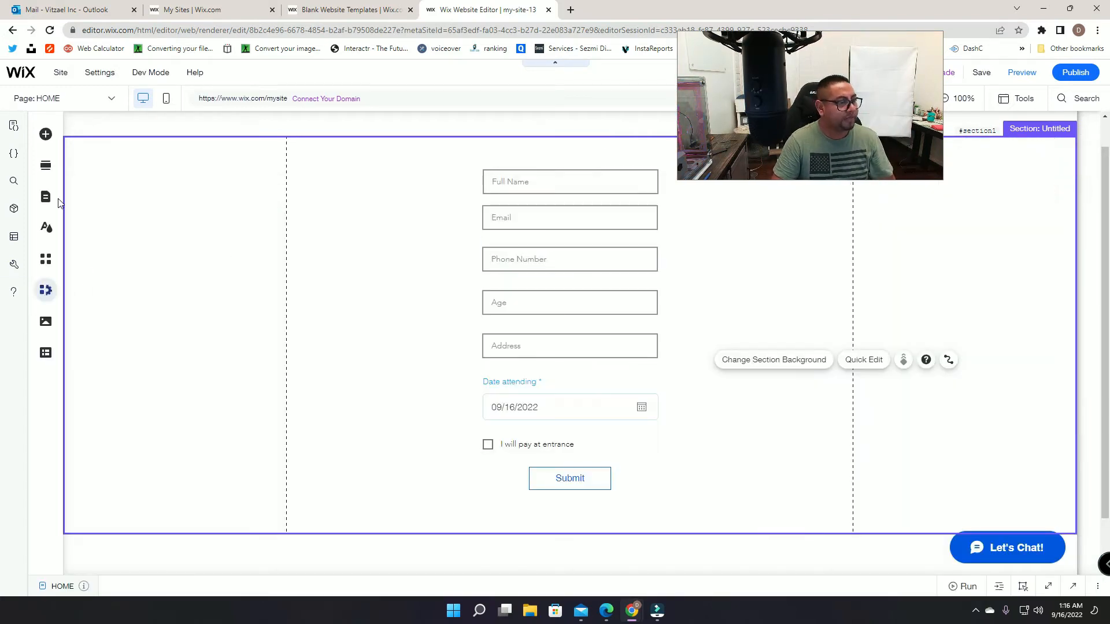
Step: Add a Dataset content element, place it left of the form, and open its settings
{"action": "left_click", "coordinate": [45, 352]}
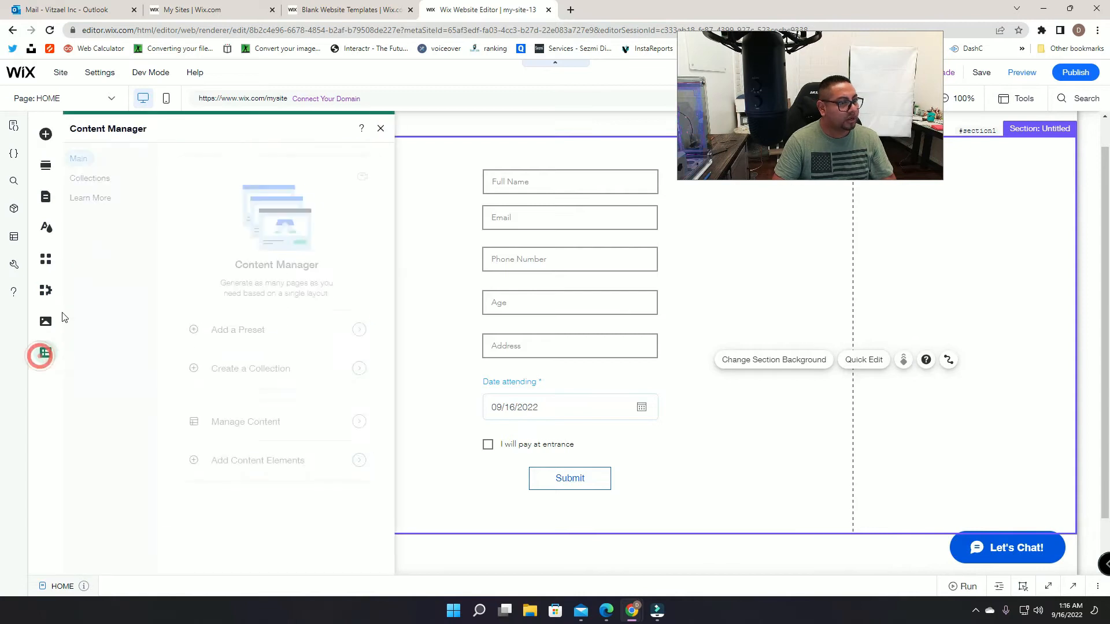
{"action": "left_click", "coordinate": [107, 180]}
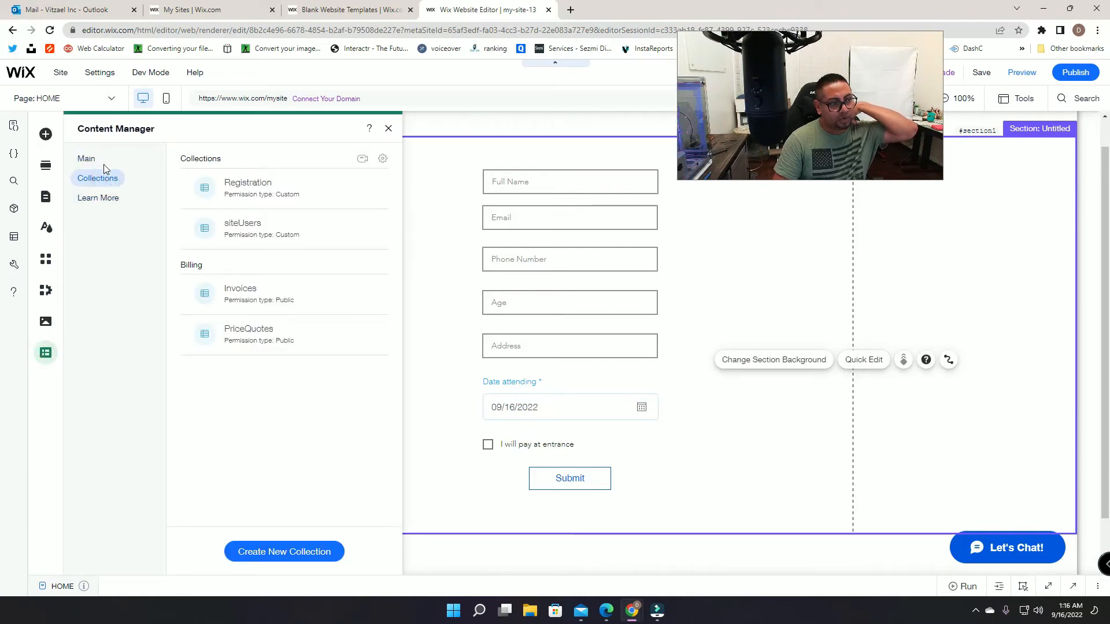
{"action": "left_click", "coordinate": [88, 157]}
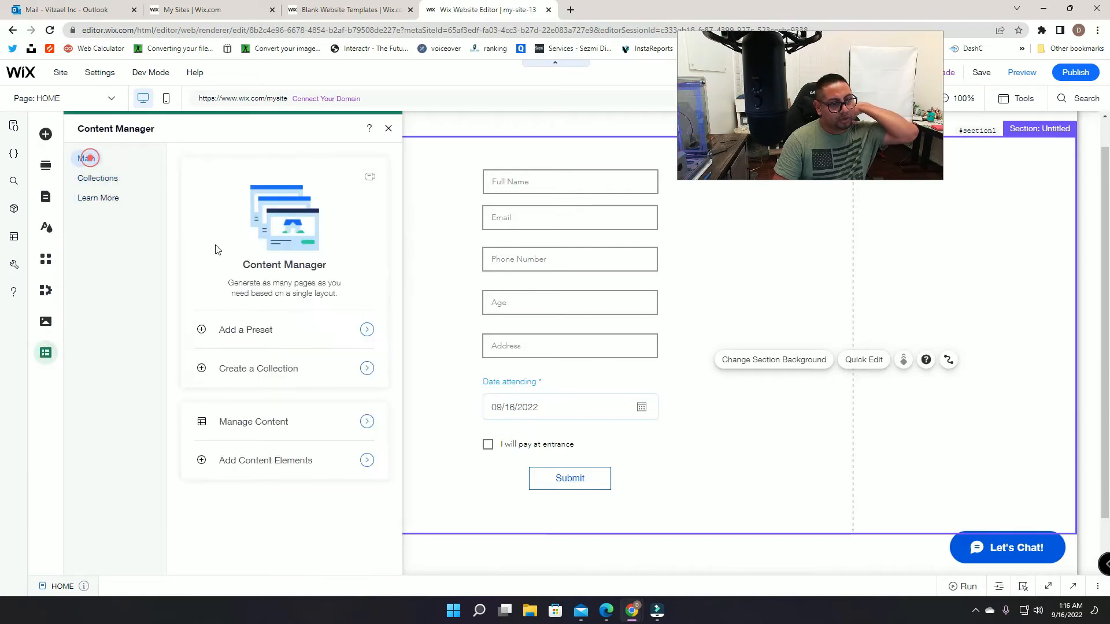
{"action": "left_click", "coordinate": [277, 465]}
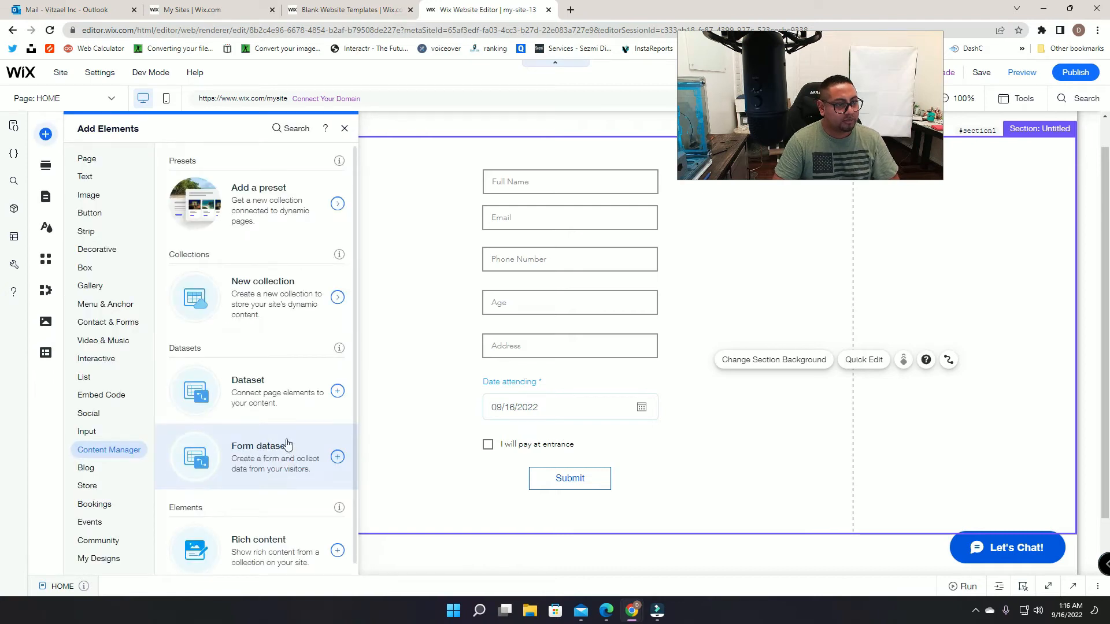
{"action": "left_click", "coordinate": [279, 385]}
{"action": "left_click_drag", "start_coordinate": [595, 360], "coordinate": [168, 193]}
{"action": "left_click", "coordinate": [418, 172]}
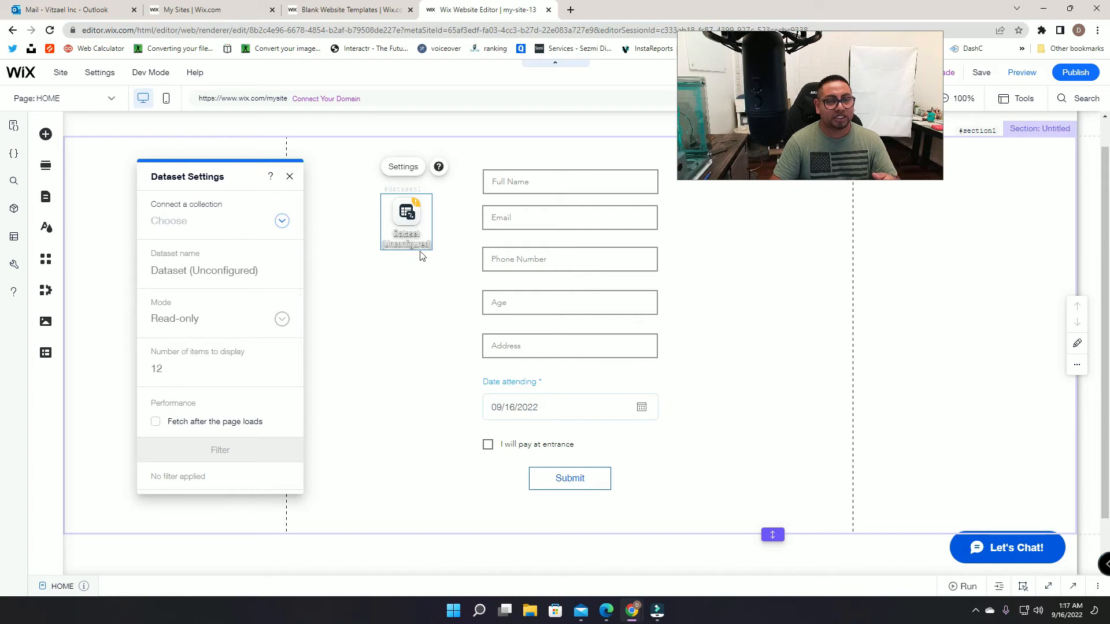
Step: Connect the dataset to the Registration collection and switch its mode to Write-only
{"action": "left_click", "coordinate": [281, 221]}
{"action": "left_click", "coordinate": [232, 261]}
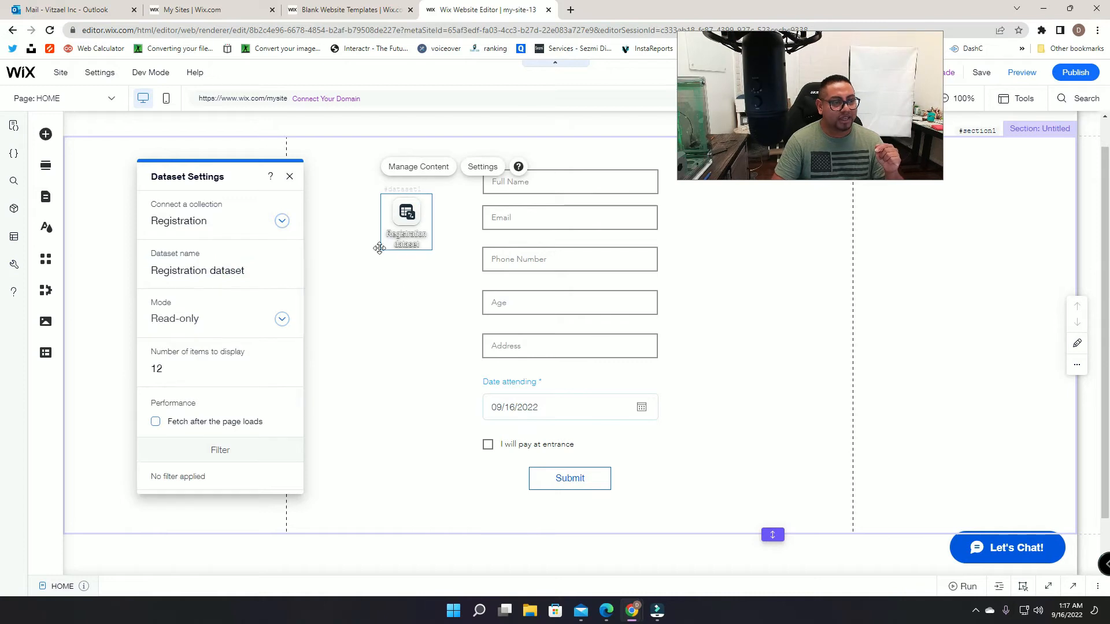
{"action": "left_click", "coordinate": [207, 321]}
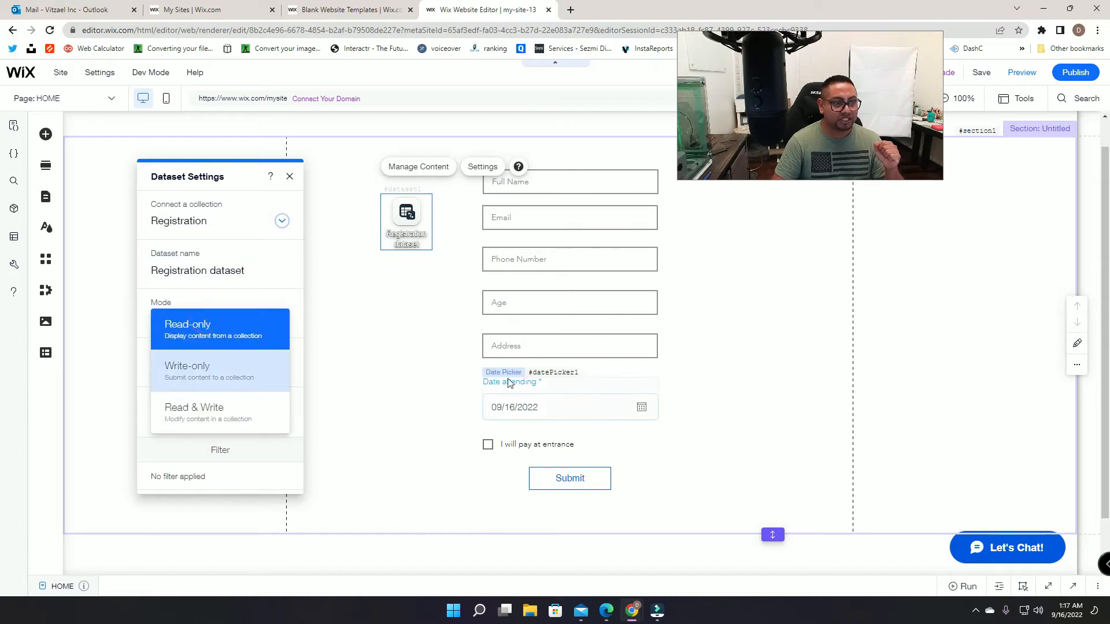
{"action": "left_click", "coordinate": [199, 379]}
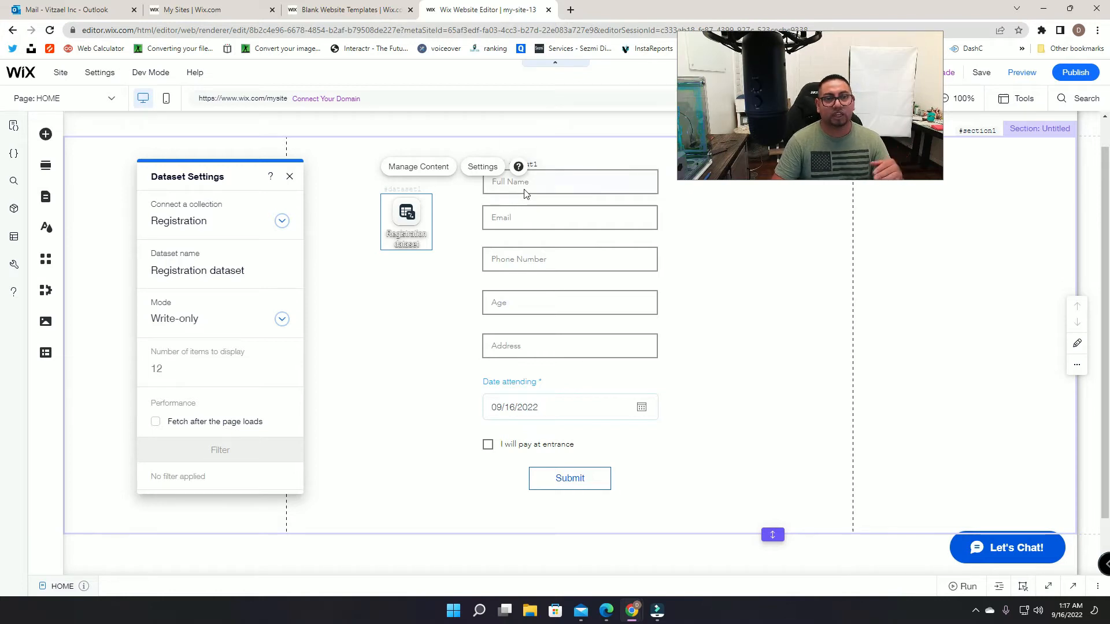
{"action": "left_click", "coordinate": [220, 325]}
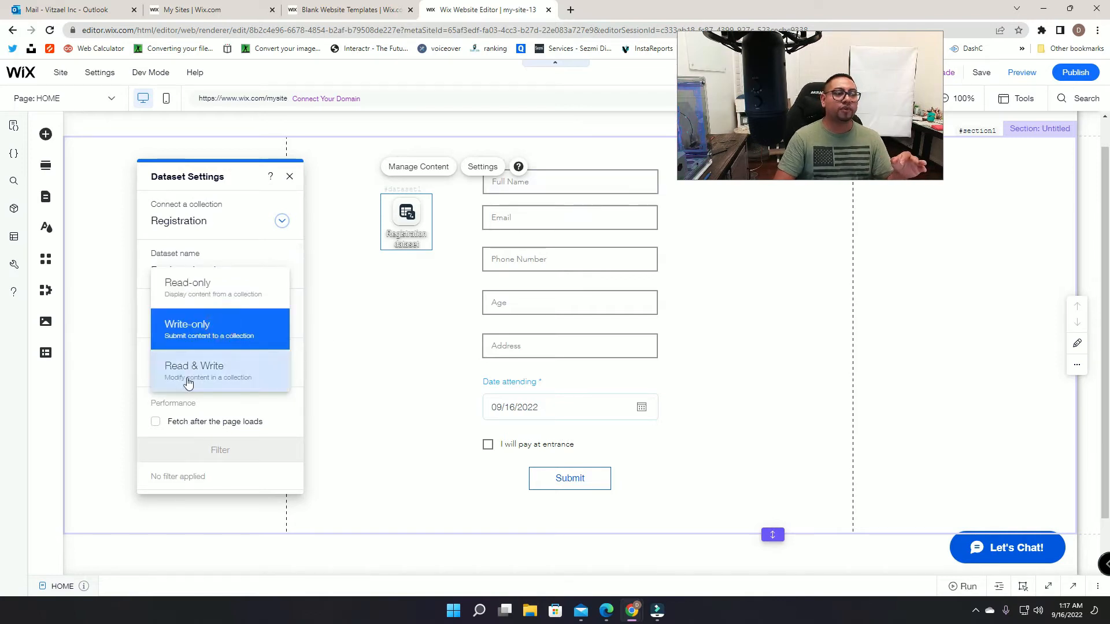
Step: Connect the Full Name and Email inputs to the Full Name and Email dataset fields
{"action": "left_click", "coordinate": [587, 179]}
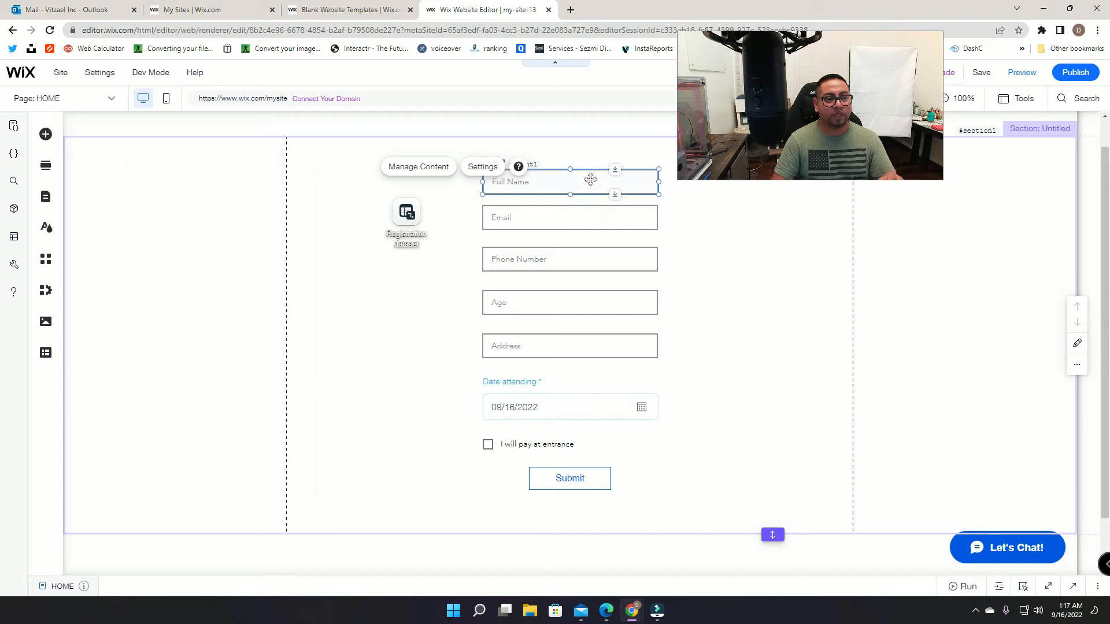
{"action": "left_click", "coordinate": [653, 221]}
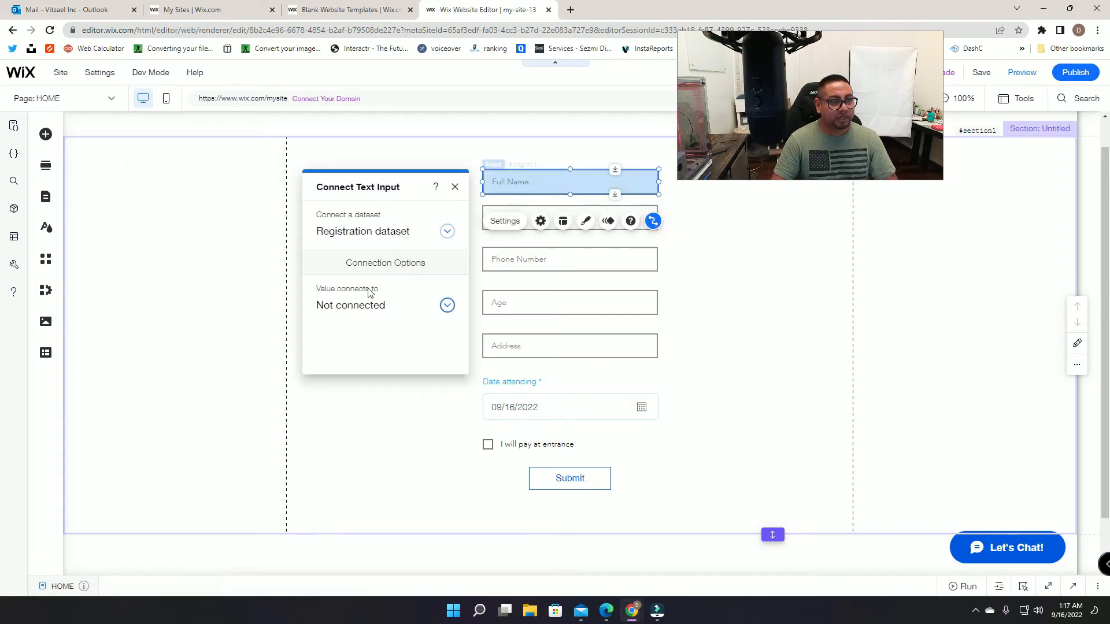
{"action": "left_click", "coordinate": [359, 305]}
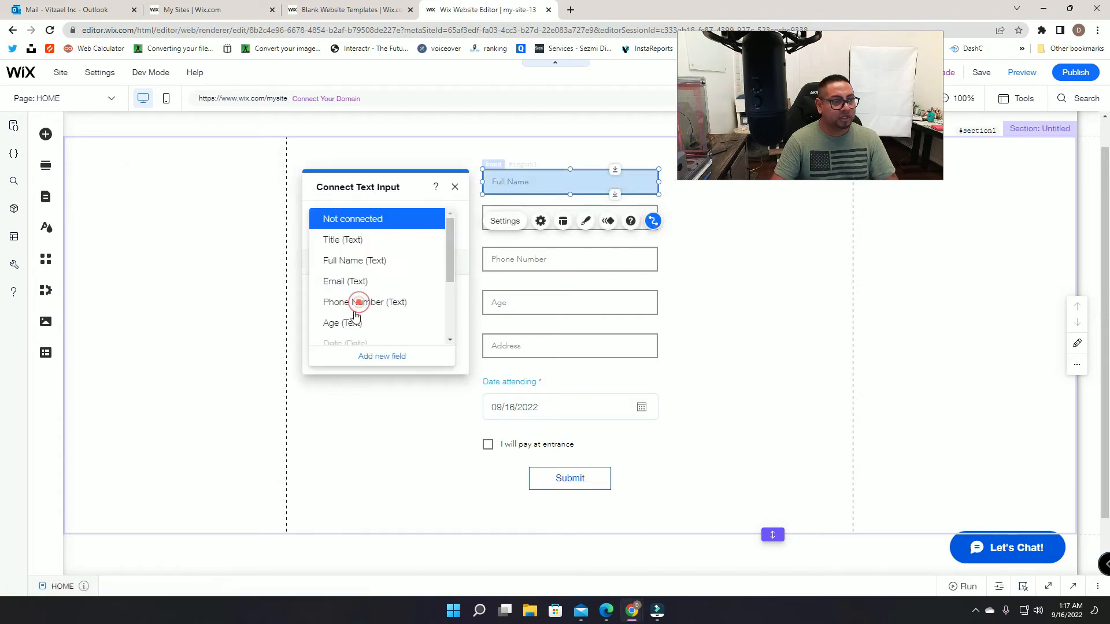
{"action": "left_click", "coordinate": [352, 261]}
{"action": "left_click", "coordinate": [574, 226]}
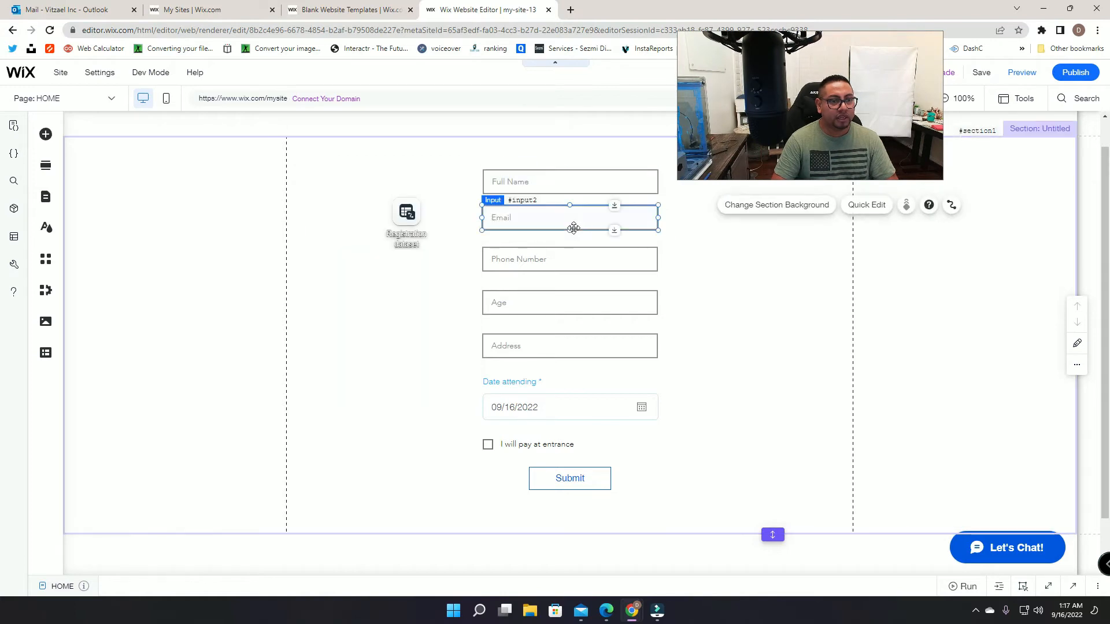
{"action": "left_click", "coordinate": [653, 177]}
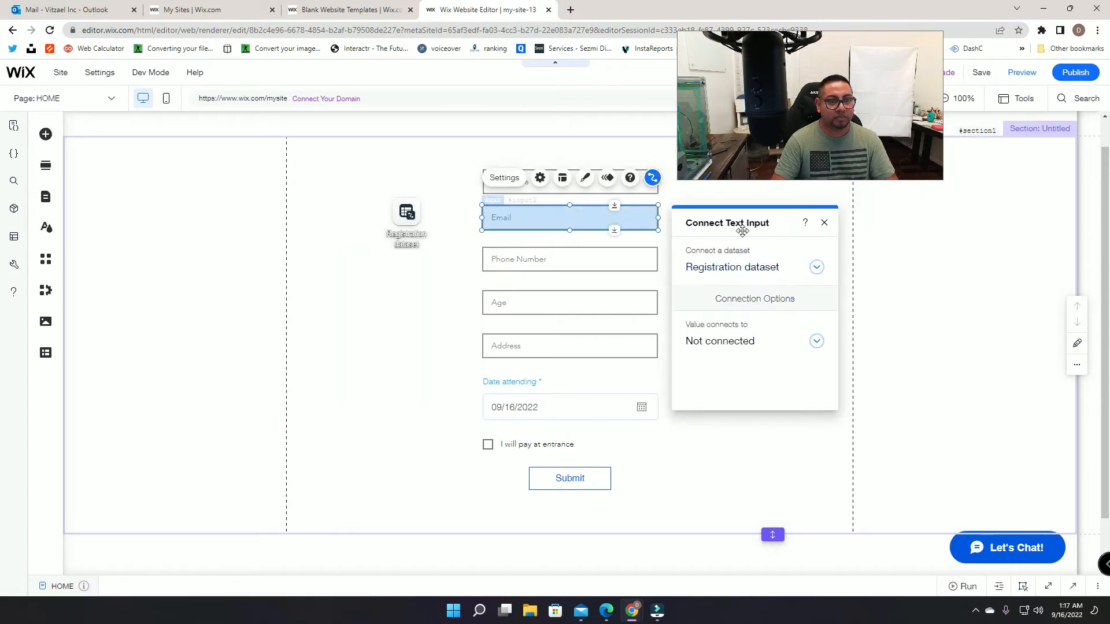
{"action": "left_click_drag", "start_coordinate": [743, 231], "coordinate": [301, 197]}
{"action": "left_click", "coordinate": [305, 308]}
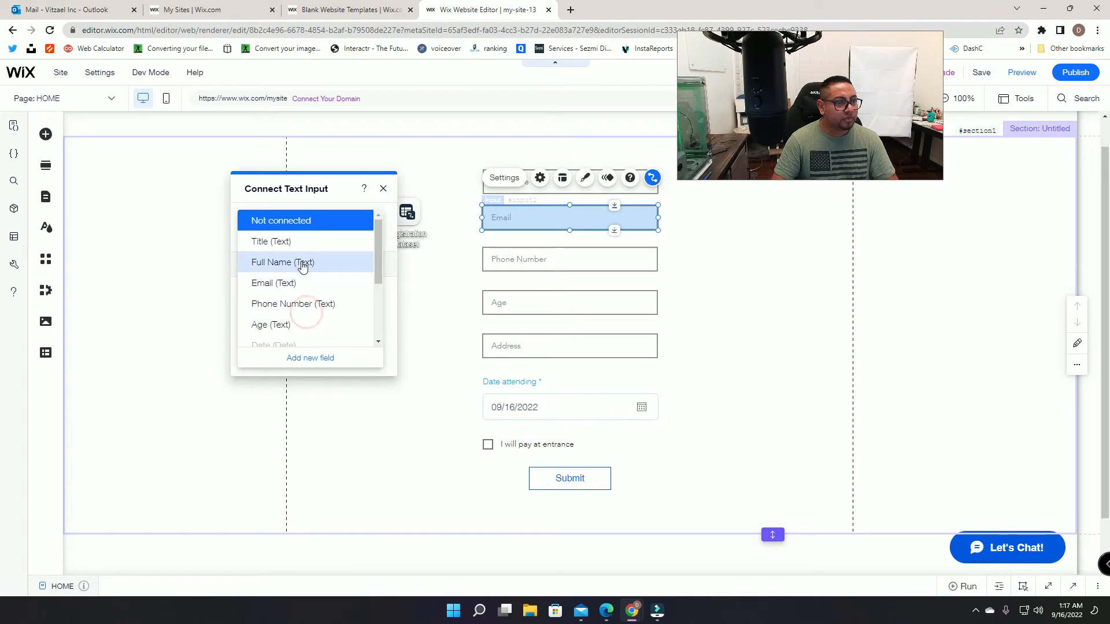
{"action": "left_click", "coordinate": [283, 283]}
Step: Connect the Phone Number and Age inputs to their matching dataset fields
{"action": "left_click", "coordinate": [578, 259]}
{"action": "left_click", "coordinate": [653, 219]}
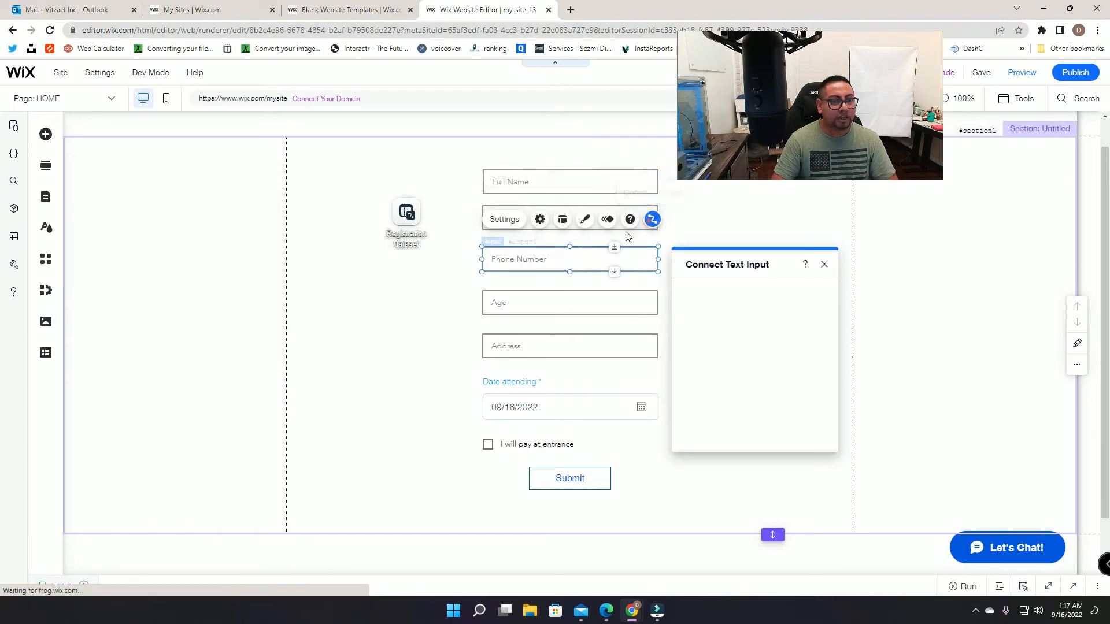
{"action": "left_click_drag", "start_coordinate": [728, 266], "coordinate": [346, 206]}
{"action": "left_click", "coordinate": [367, 319]}
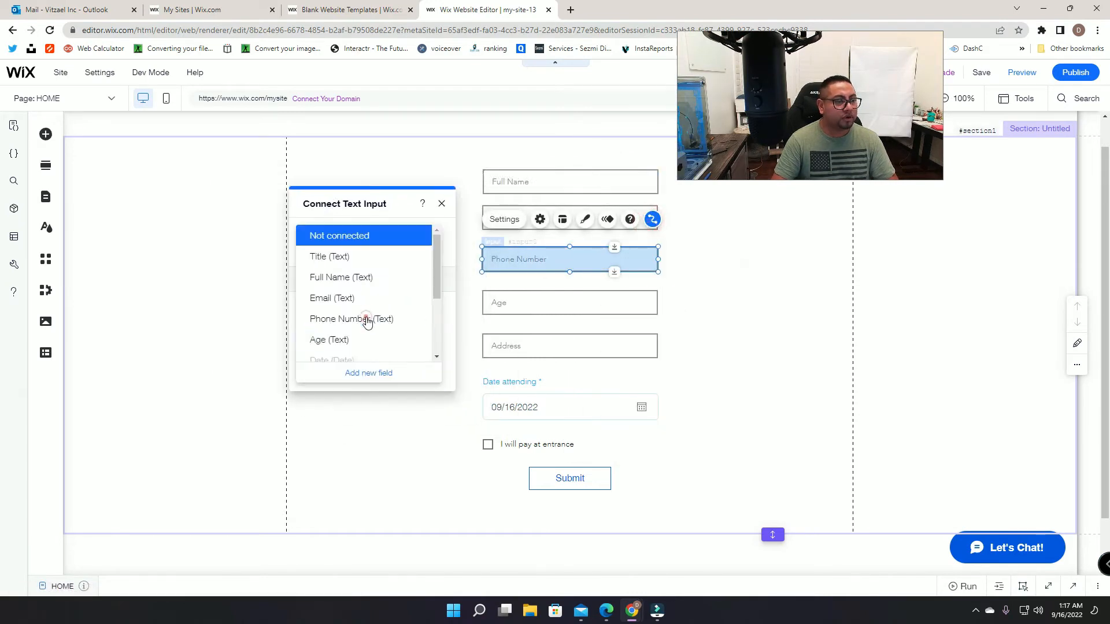
{"action": "left_click", "coordinate": [347, 319]}
{"action": "left_click", "coordinate": [511, 301]}
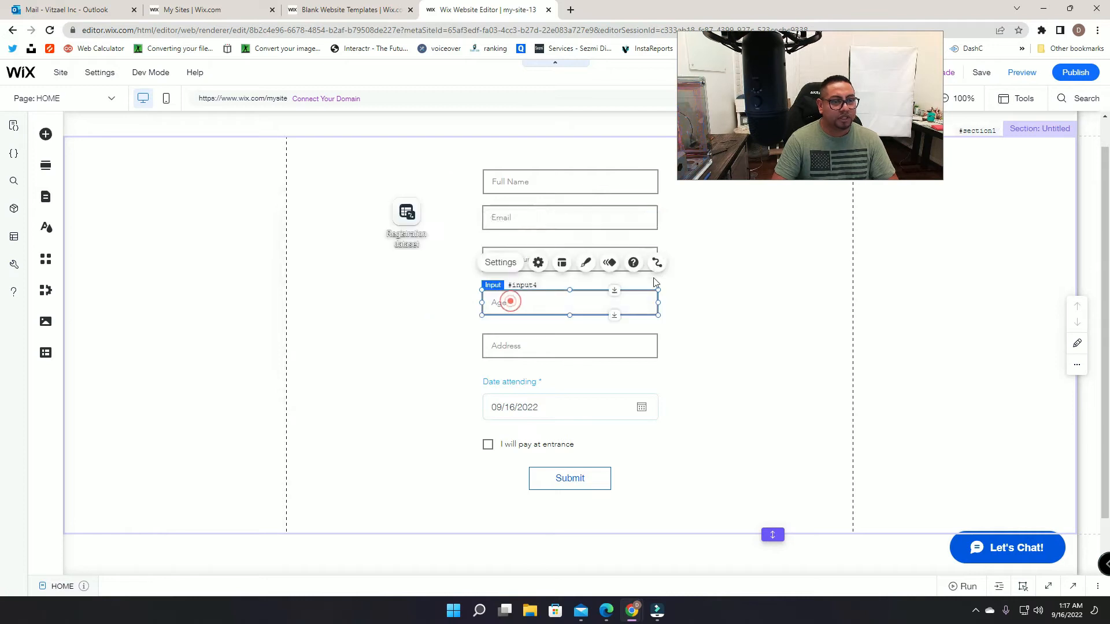
{"action": "left_click", "coordinate": [658, 262]}
{"action": "left_click_drag", "start_coordinate": [774, 309], "coordinate": [366, 210]}
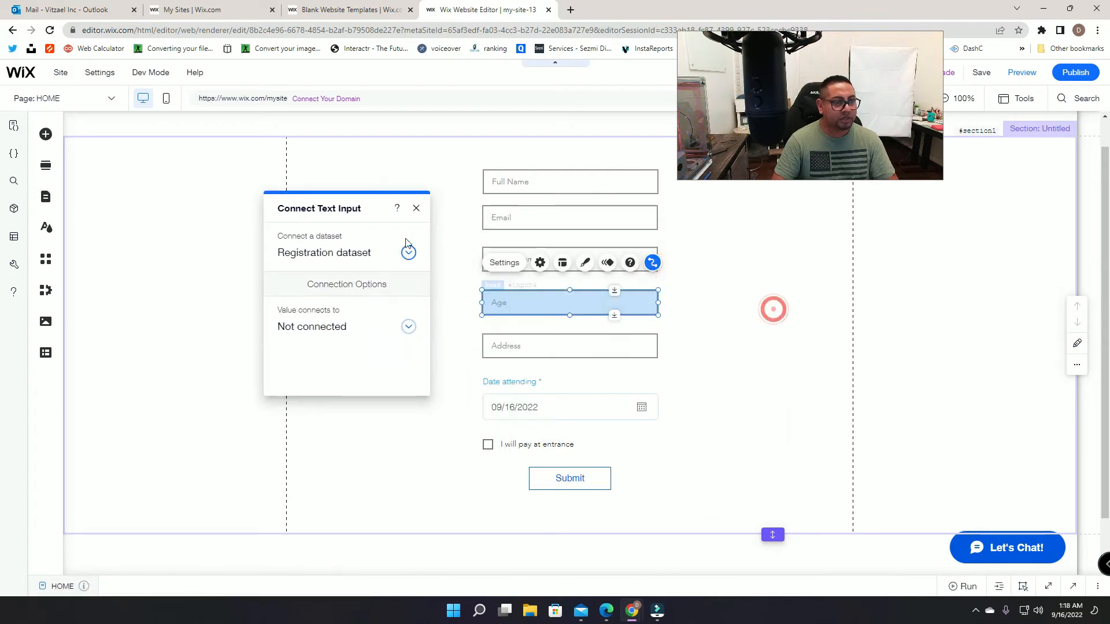
{"action": "left_click", "coordinate": [383, 324]}
{"action": "left_click", "coordinate": [341, 344]}
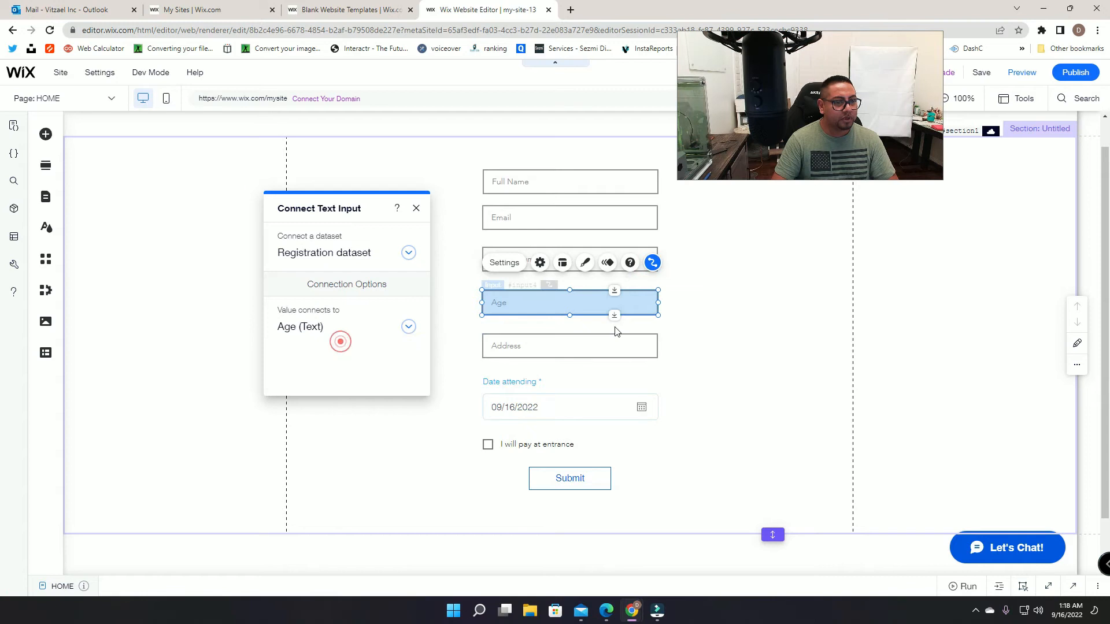
{"action": "left_click", "coordinate": [616, 331]}
Step: Connect the Address input and Date attending picker to the Address and Date fields
{"action": "left_click", "coordinate": [614, 338]}
{"action": "left_click", "coordinate": [652, 307]}
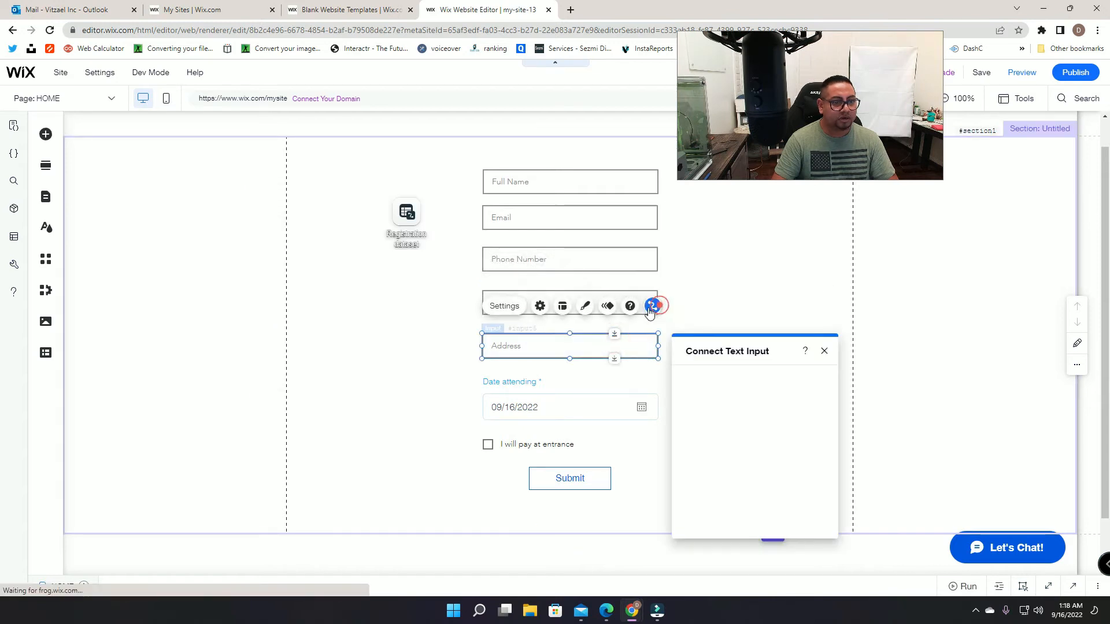
{"action": "left_click_drag", "start_coordinate": [769, 347], "coordinate": [324, 151]}
{"action": "left_click", "coordinate": [341, 267]}
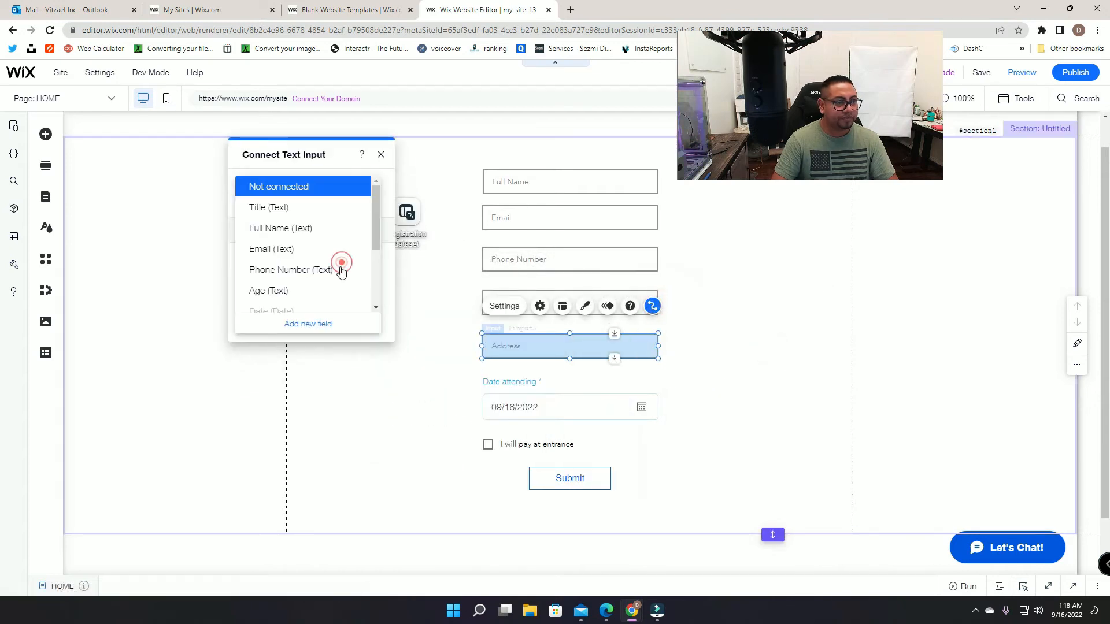
{"action": "scroll", "coordinate": [307, 269], "scroll_direction": "down", "scroll_amount": 1}
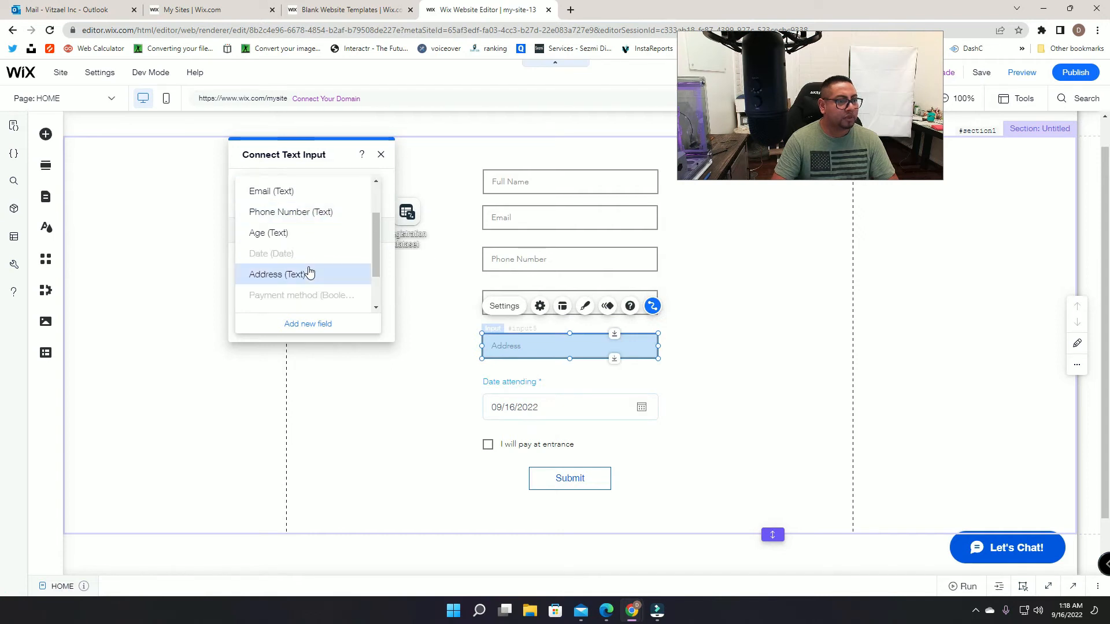
{"action": "left_click", "coordinate": [309, 273]}
{"action": "left_click", "coordinate": [530, 387]}
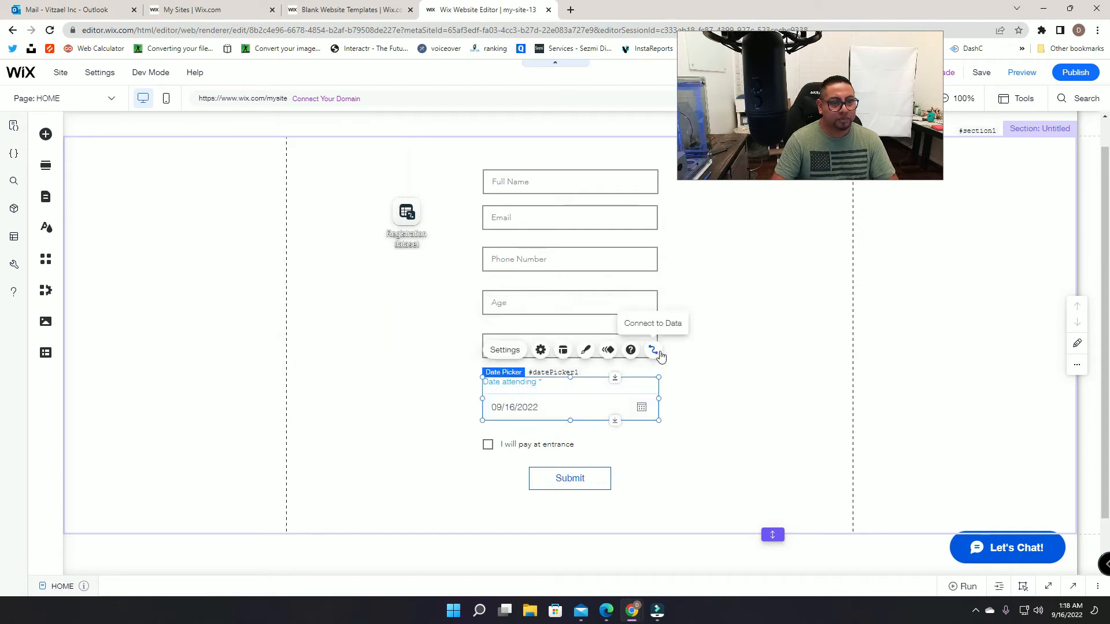
{"action": "left_click", "coordinate": [660, 354]}
{"action": "left_click", "coordinate": [354, 348]}
{"action": "scroll", "coordinate": [355, 347], "scroll_direction": "down", "scroll_amount": 2}
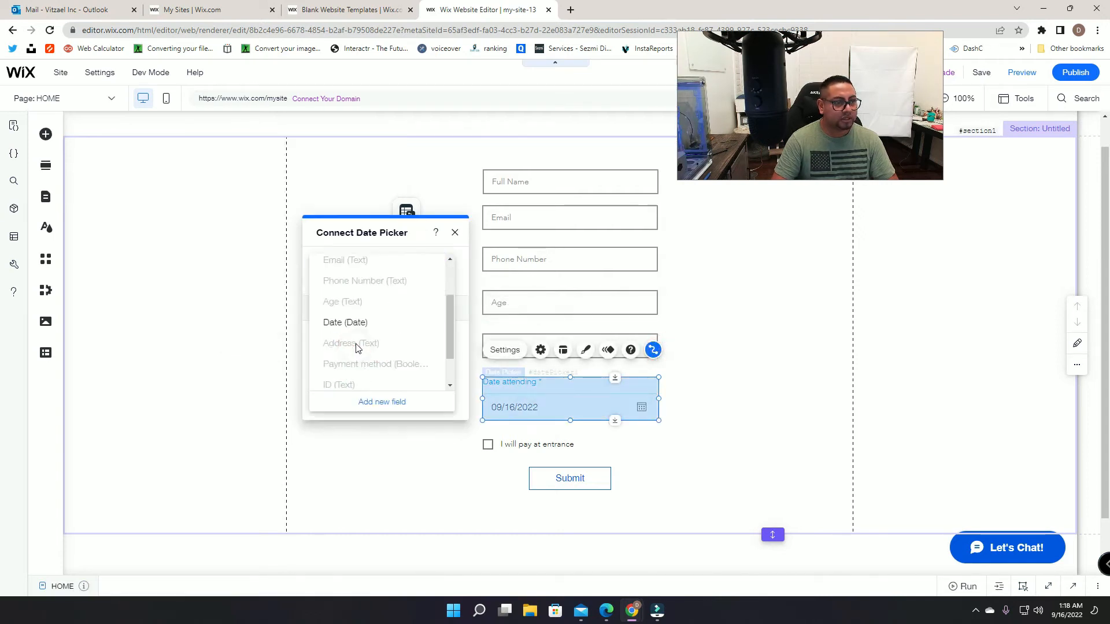
{"action": "left_click", "coordinate": [361, 286]}
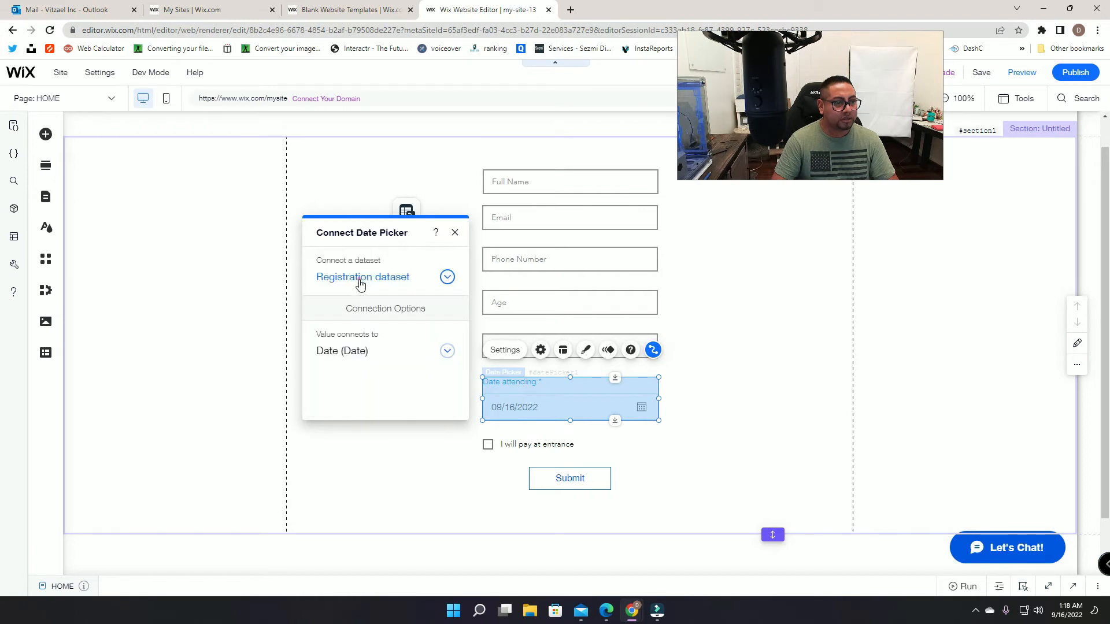
Step: Connect the pay-at-entrance checkbox to the Payment method field
{"action": "left_click", "coordinate": [529, 445]}
{"action": "left_click", "coordinate": [653, 412]}
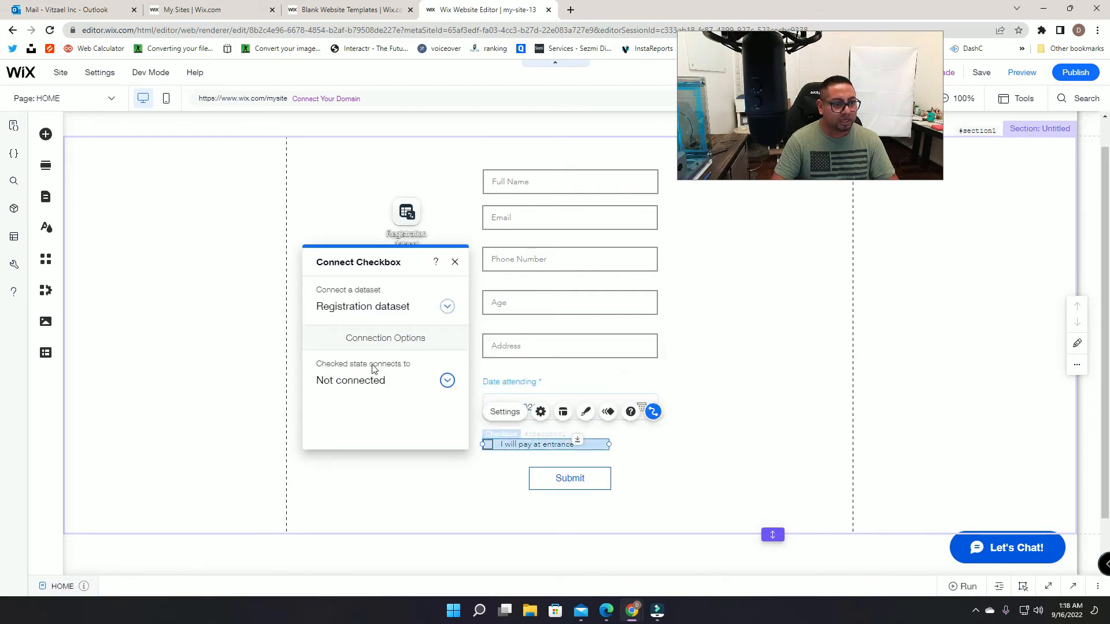
{"action": "left_click", "coordinate": [374, 374]}
{"action": "scroll", "coordinate": [385, 412], "scroll_direction": "down", "scroll_amount": 3}
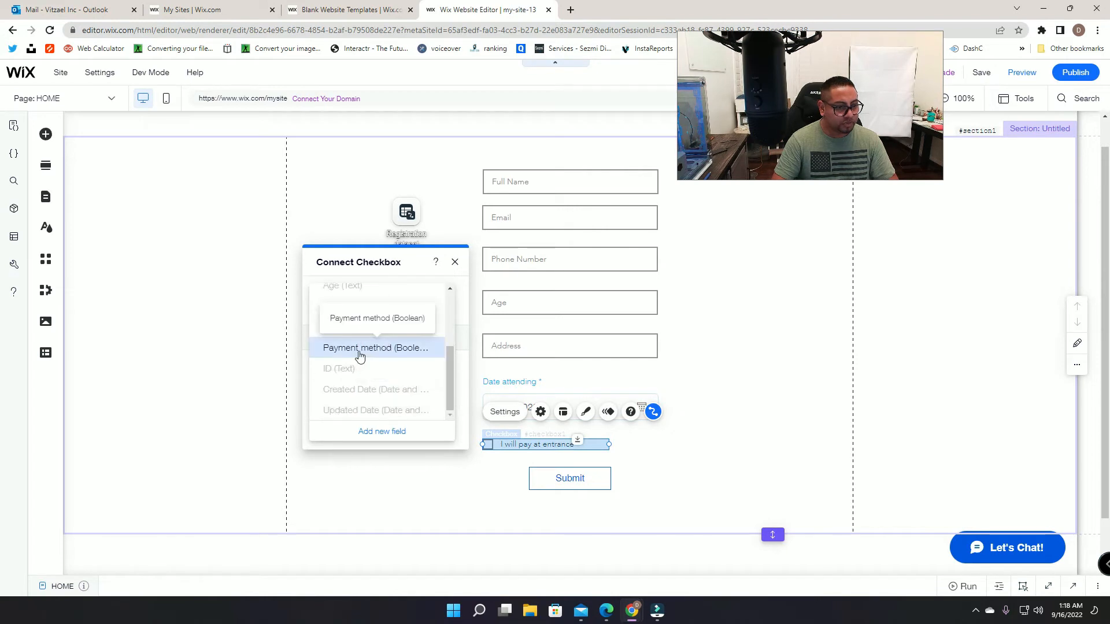
{"action": "left_click", "coordinate": [376, 350]}
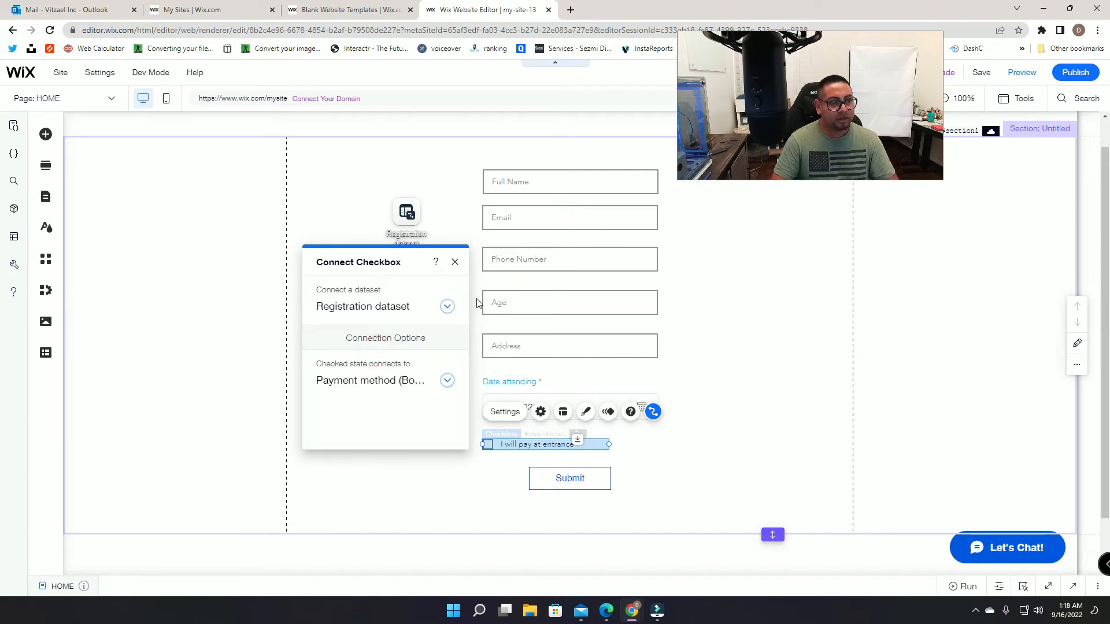
{"action": "left_click", "coordinate": [453, 262]}
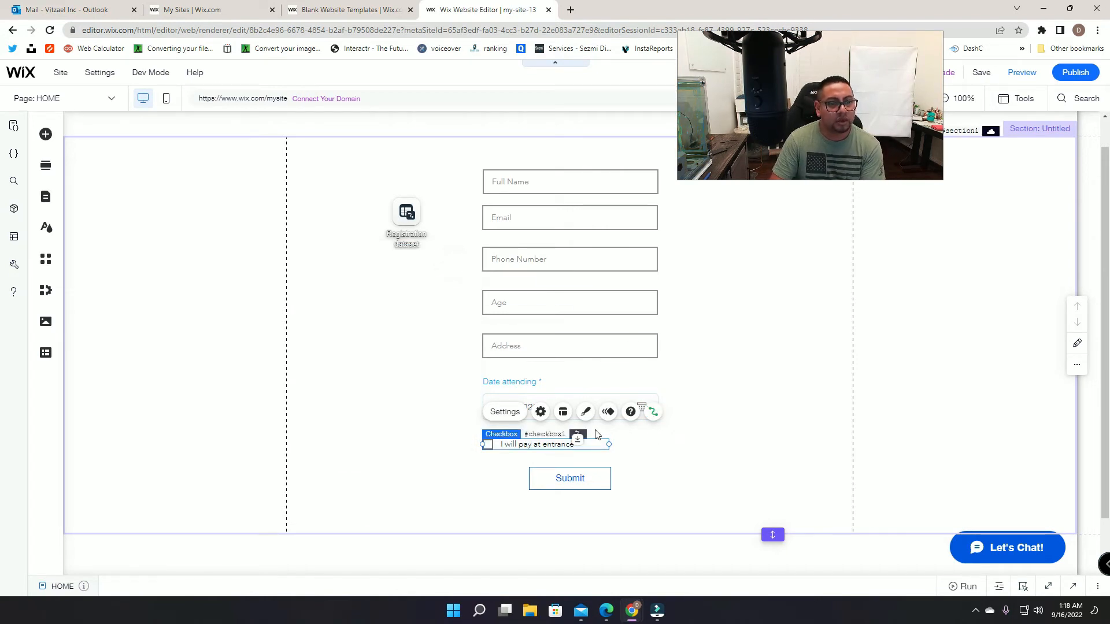
{"action": "left_click", "coordinate": [542, 412]}
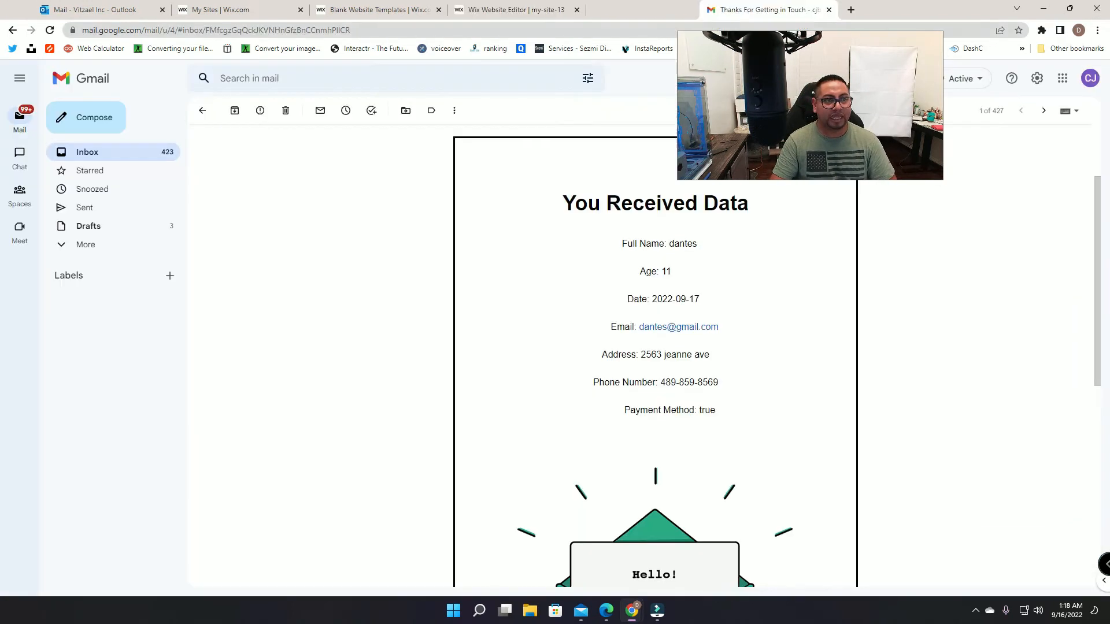
{"action": "left_click_drag", "start_coordinate": [648, 10], "coordinate": [76, 9]}
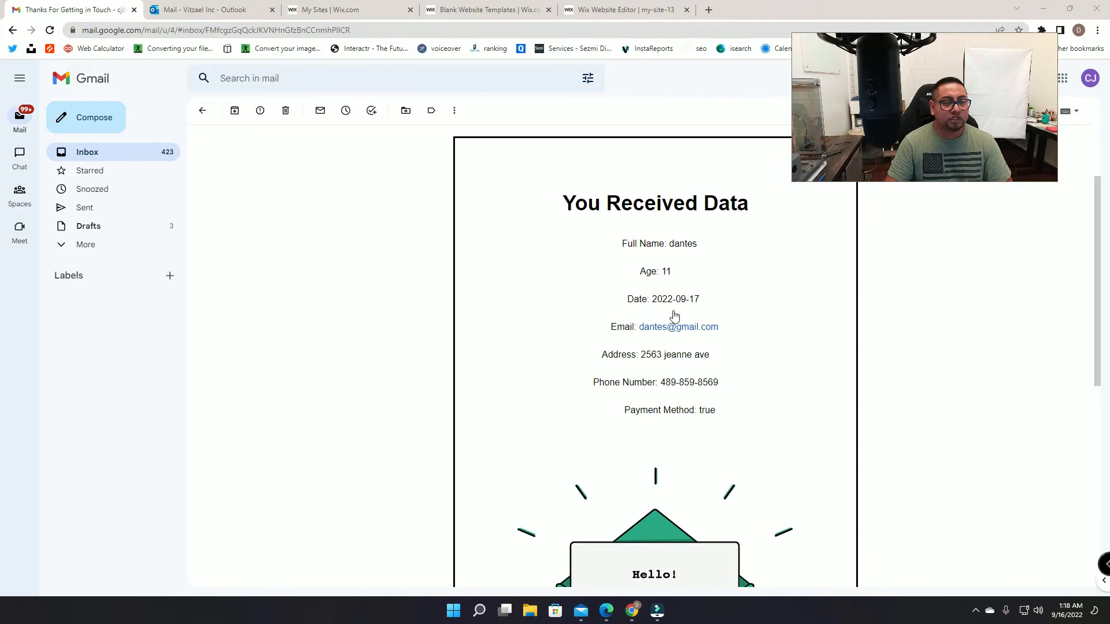
{"action": "left_click_drag", "start_coordinate": [724, 412], "coordinate": [703, 410]}
{"action": "left_click", "coordinate": [694, 411]}
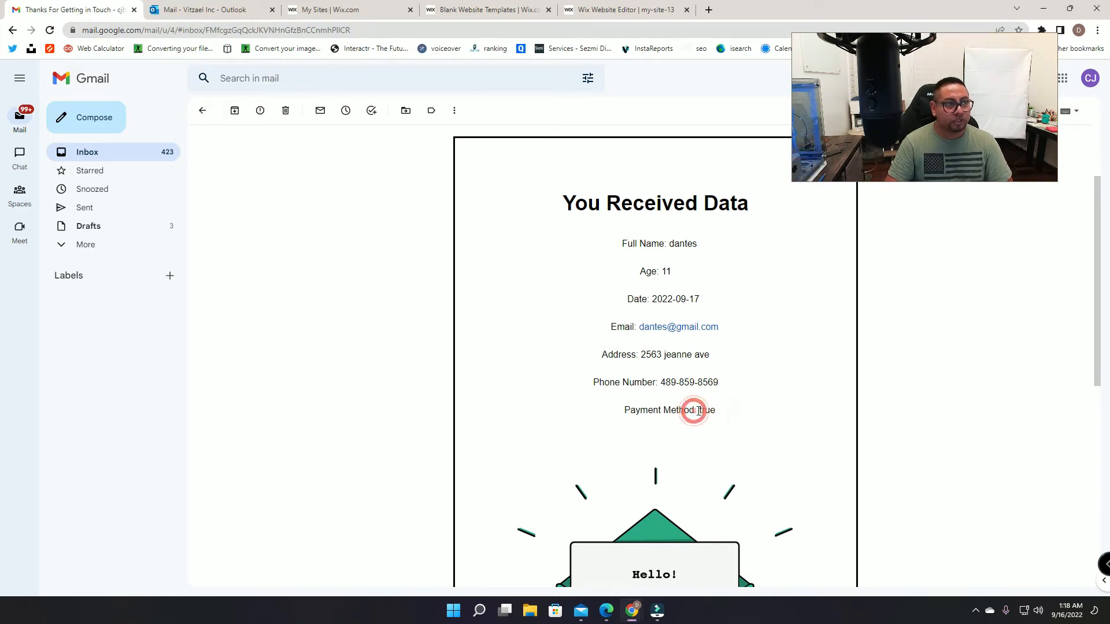
{"action": "left_click_drag", "start_coordinate": [721, 410], "coordinate": [700, 410]}
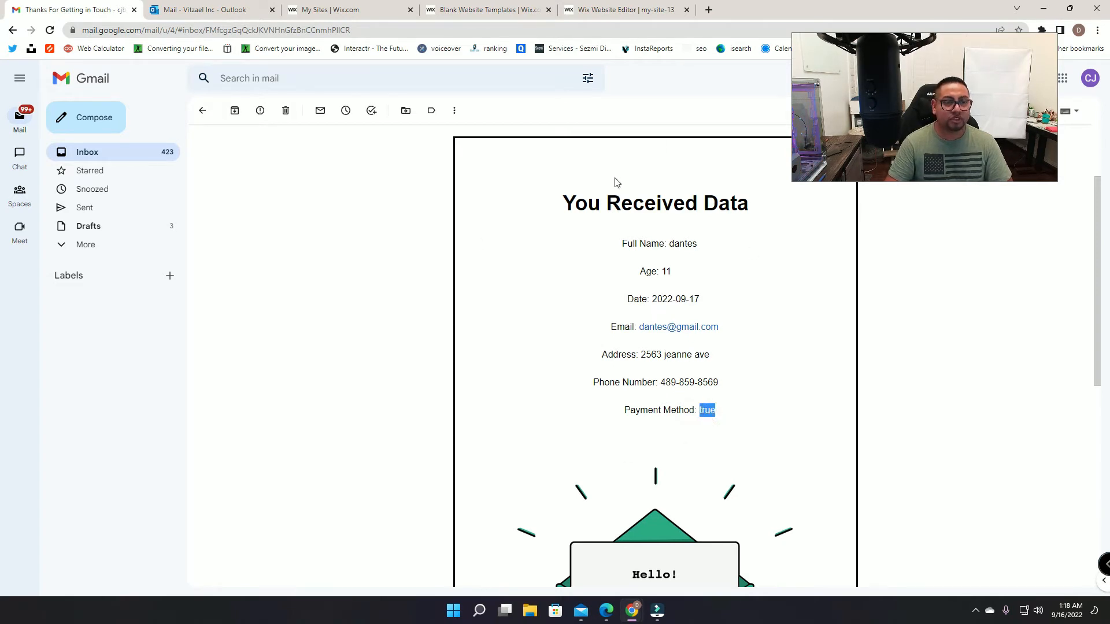
{"action": "left_click", "coordinate": [602, 14]}
Step: Set the checkbox's value to 'I will pay at entrance'
{"action": "left_click", "coordinate": [349, 301]}
{"action": "type", "text": "I will pay at entrance"}
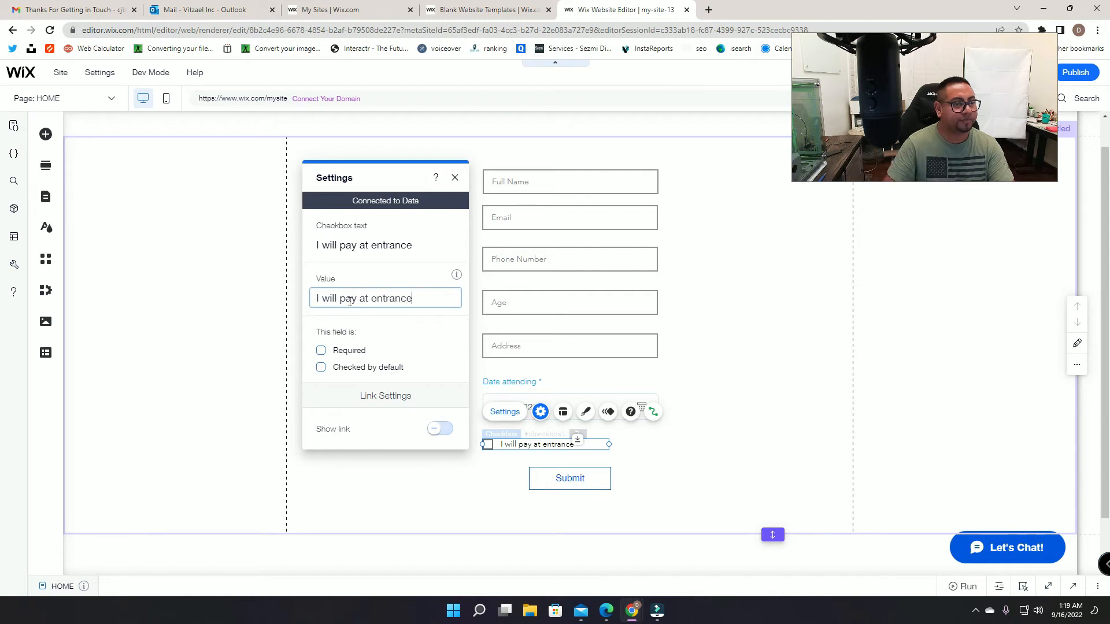
{"action": "left_click", "coordinate": [456, 177]}
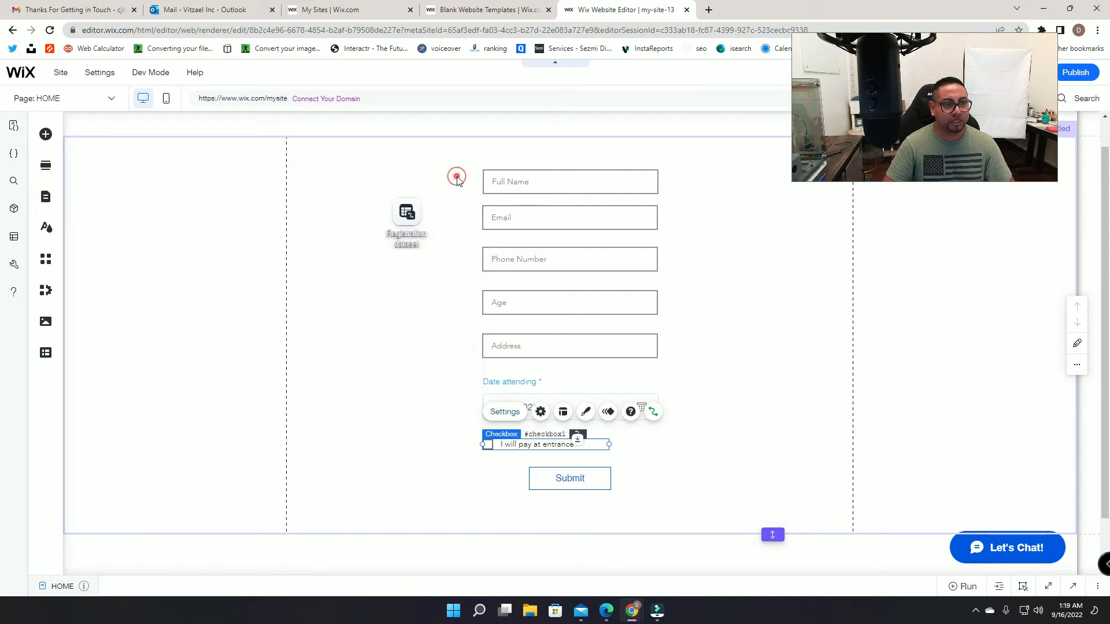
Step: Make Submit submit the dataset, adding success and failure messages with success placed above it
{"action": "left_click", "coordinate": [603, 489]}
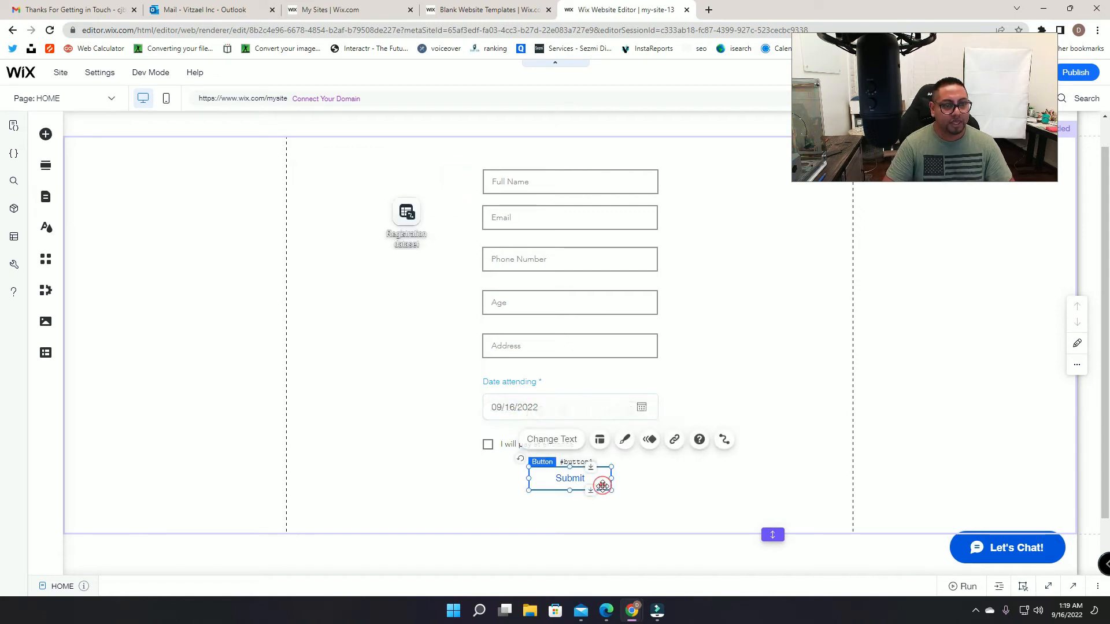
{"action": "left_click", "coordinate": [714, 439]}
{"action": "left_click", "coordinate": [408, 323]}
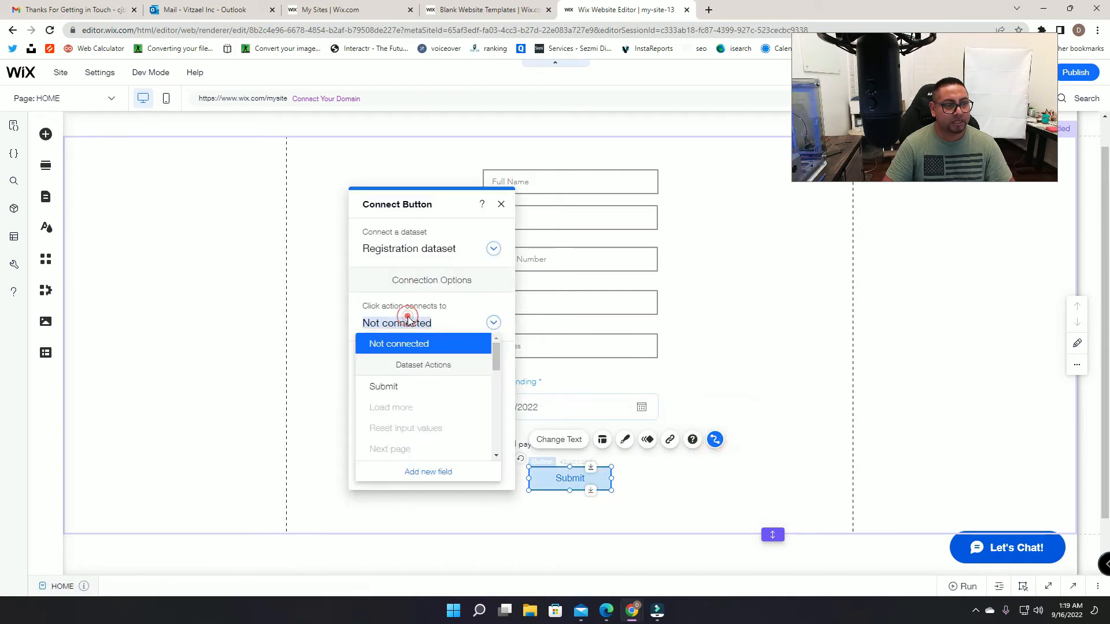
{"action": "left_click", "coordinate": [399, 388]}
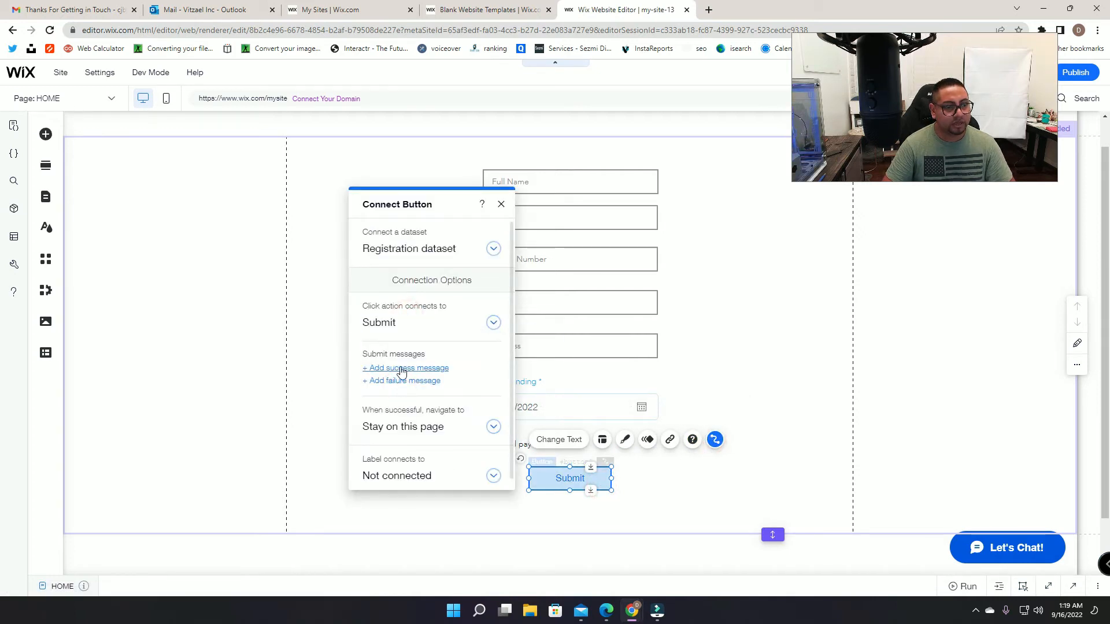
{"action": "left_click", "coordinate": [402, 370]}
{"action": "left_click", "coordinate": [403, 382]}
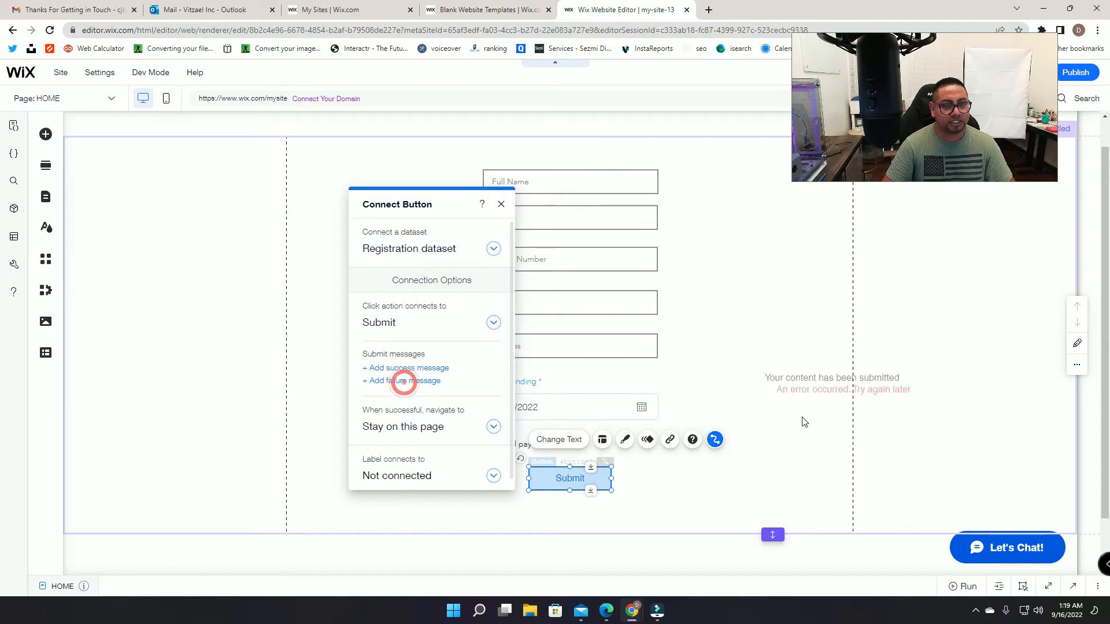
{"action": "left_click", "coordinate": [855, 376]}
{"action": "left_click_drag", "start_coordinate": [850, 376], "coordinate": [580, 461]}
{"action": "left_click_drag", "start_coordinate": [580, 461], "coordinate": [572, 490]}
{"action": "left_click", "coordinate": [604, 463]}
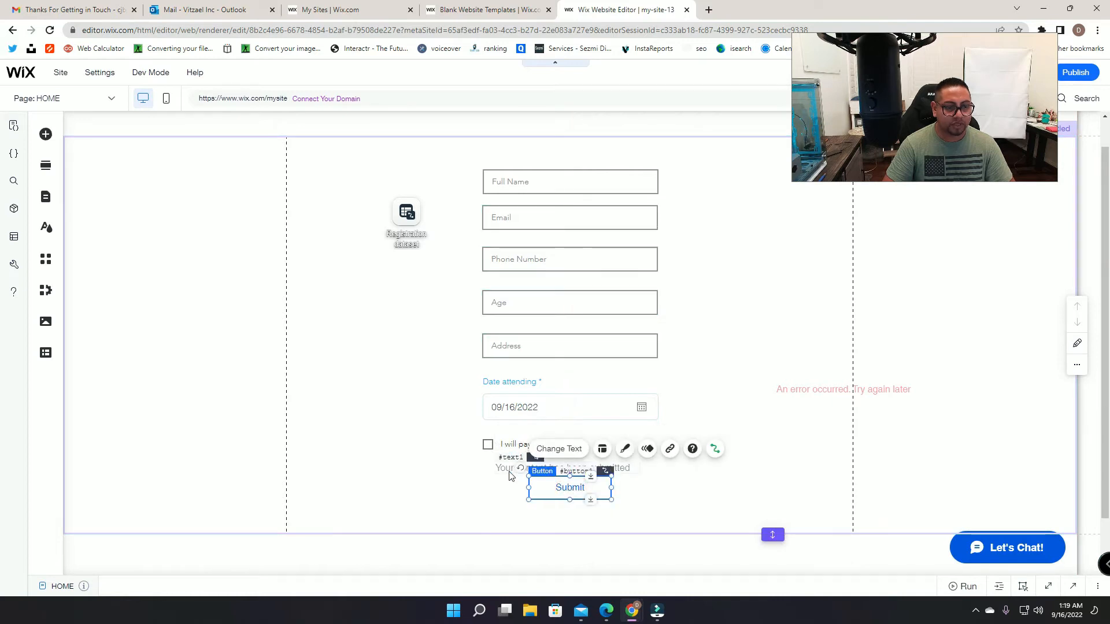
Step: Center-align the text of both the success and error messages
{"action": "left_click", "coordinate": [508, 468]}
{"action": "left_click", "coordinate": [519, 435]}
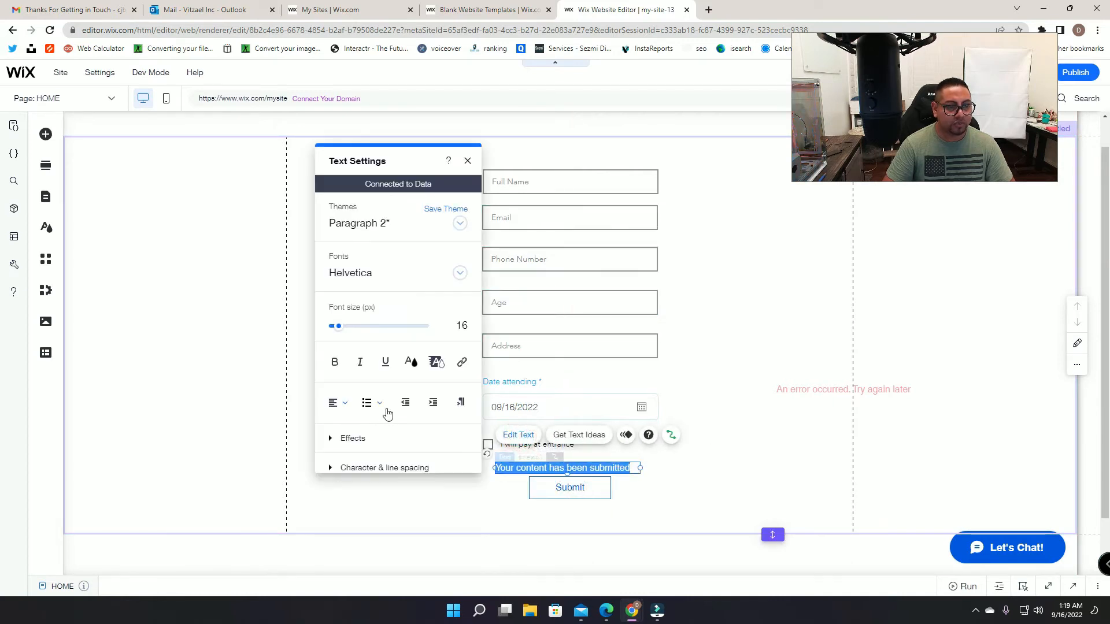
{"action": "left_click", "coordinate": [345, 405]}
{"action": "left_click", "coordinate": [344, 423]}
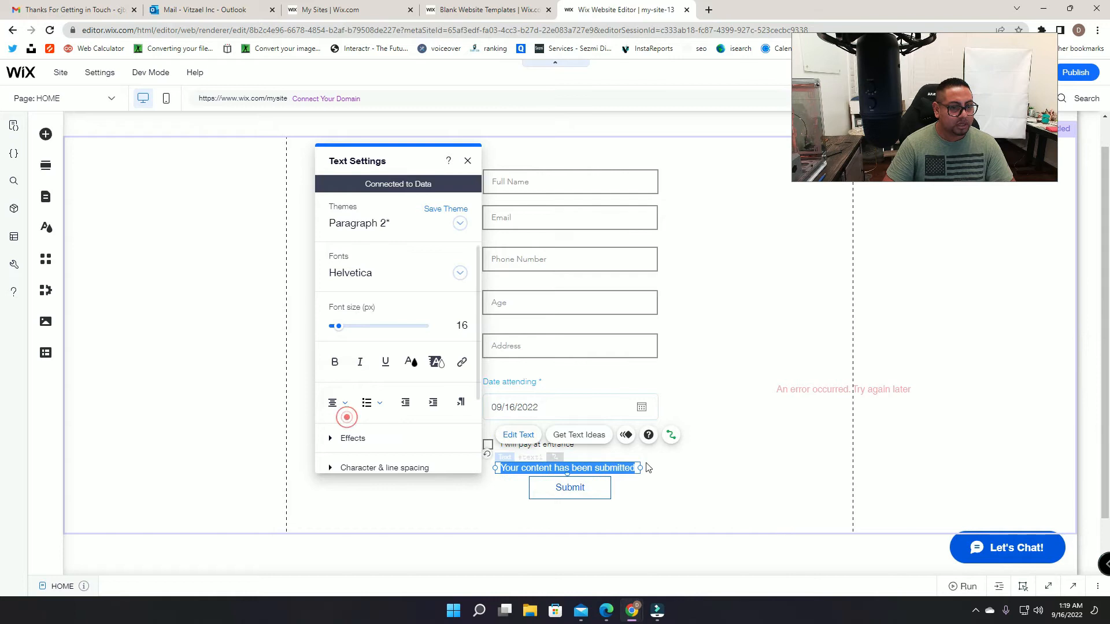
{"action": "left_click", "coordinate": [716, 447]}
{"action": "left_click", "coordinate": [877, 387]}
{"action": "left_click", "coordinate": [799, 356]}
{"action": "left_click", "coordinate": [619, 386]}
{"action": "left_click", "coordinate": [622, 403]}
{"action": "left_click", "coordinate": [771, 446]}
Step: Nudge the Submit button down about 16 px and place the error message below it
{"action": "left_click_drag", "start_coordinate": [844, 389], "coordinate": [564, 467]}
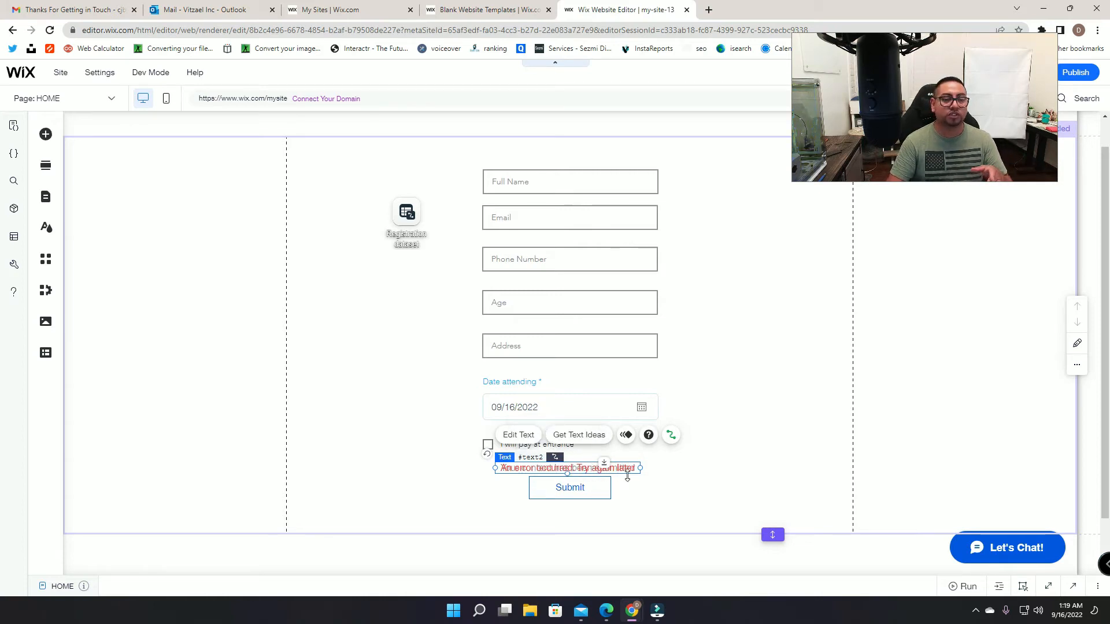
{"action": "left_click", "coordinate": [649, 473]}
{"action": "left_click", "coordinate": [574, 481]}
{"action": "left_click_drag", "start_coordinate": [574, 481], "coordinate": [575, 491]}
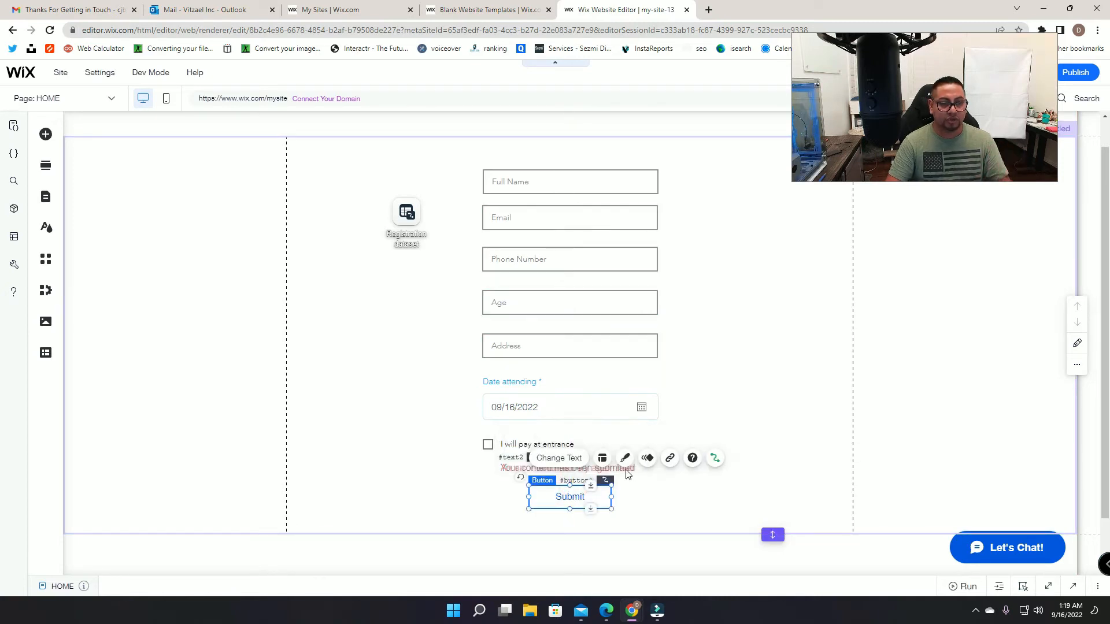
{"action": "left_click_drag", "start_coordinate": [518, 474], "coordinate": [515, 518]}
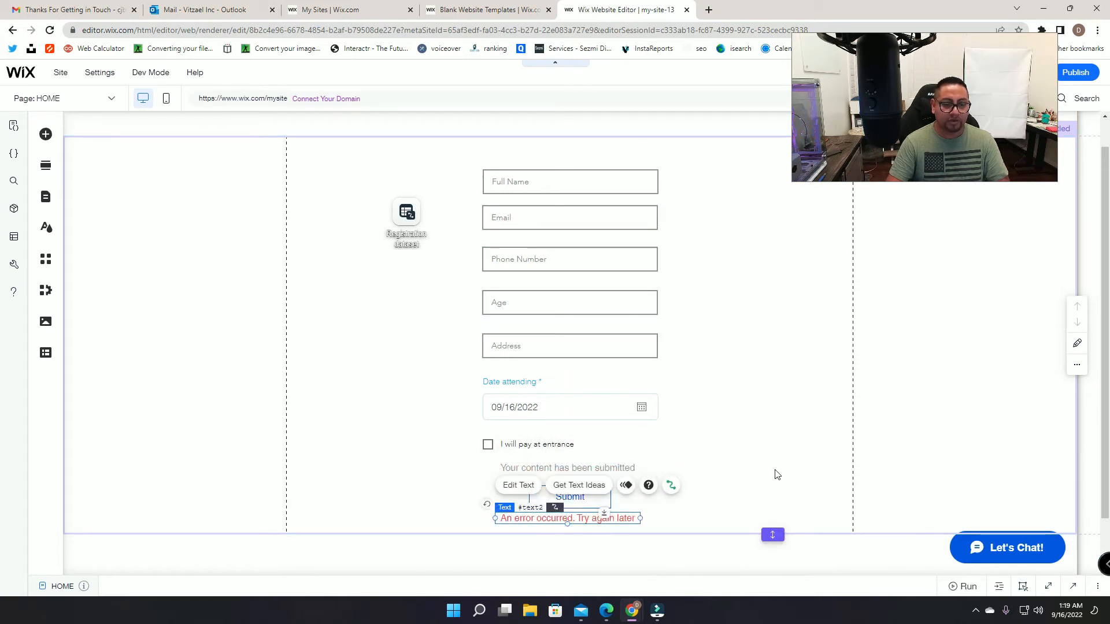
{"action": "left_click", "coordinate": [751, 461]}
{"action": "scroll", "coordinate": [652, 474], "scroll_direction": "down", "scroll_amount": 1}
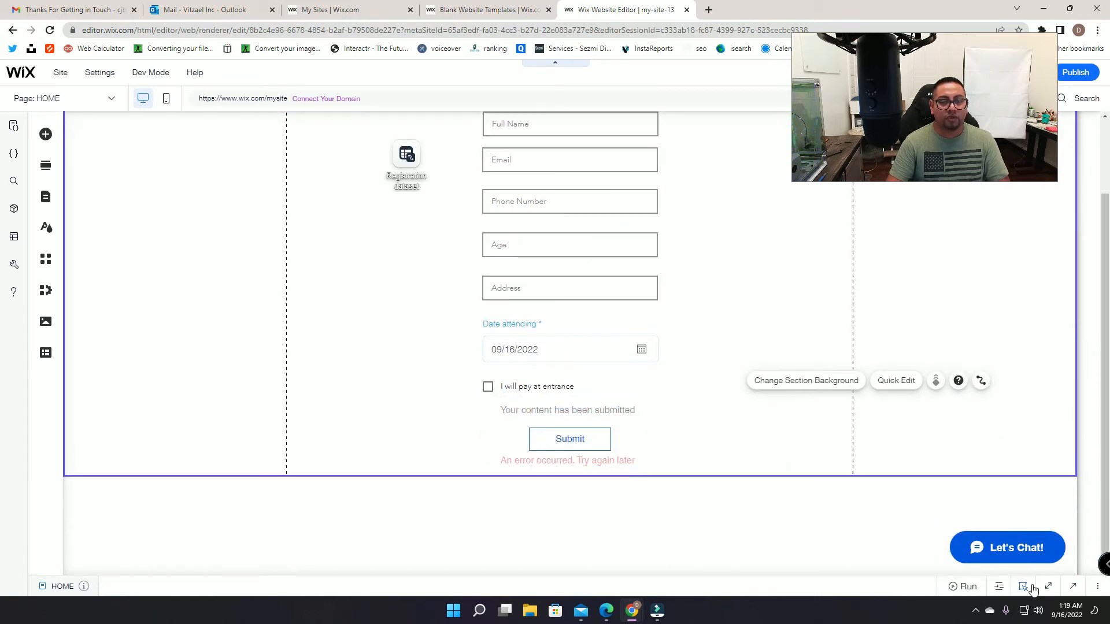
Step: Rename the dataset's ID to registerDataset to match the page code
{"action": "left_click", "coordinate": [1069, 587]}
{"action": "left_click", "coordinate": [407, 154]}
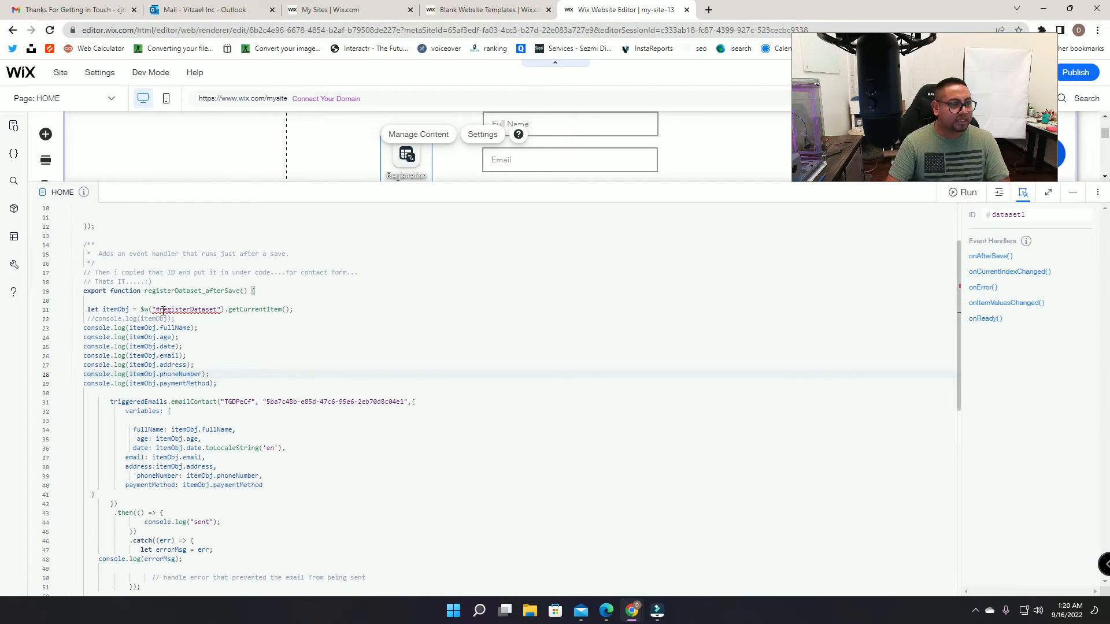
{"action": "left_click_drag", "start_coordinate": [160, 309], "coordinate": [218, 311]}
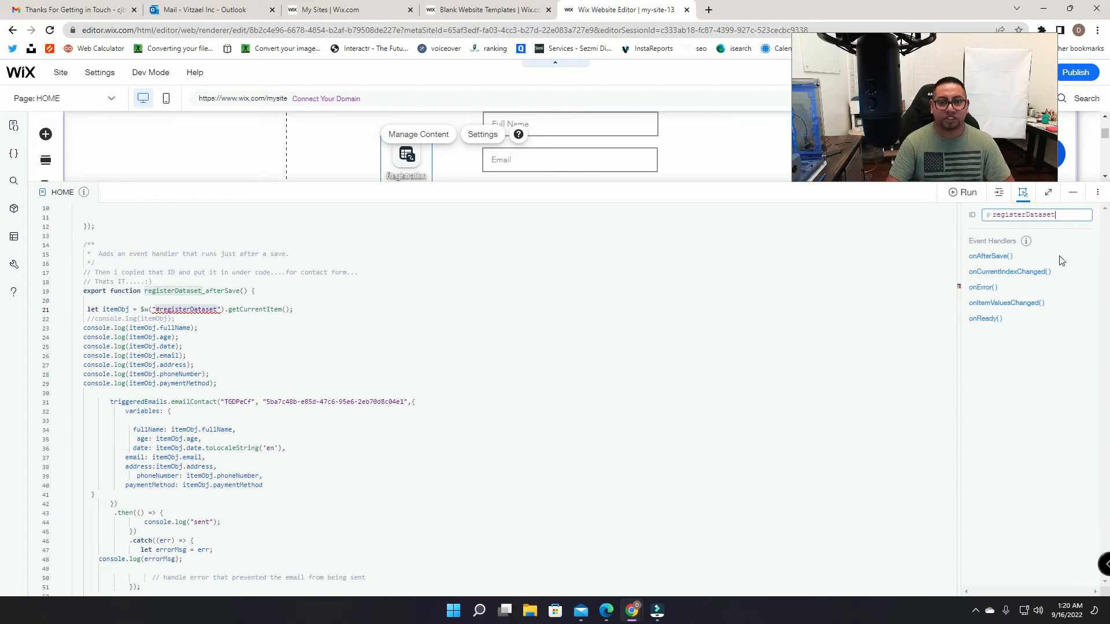
{"action": "left_click", "coordinate": [948, 247]}
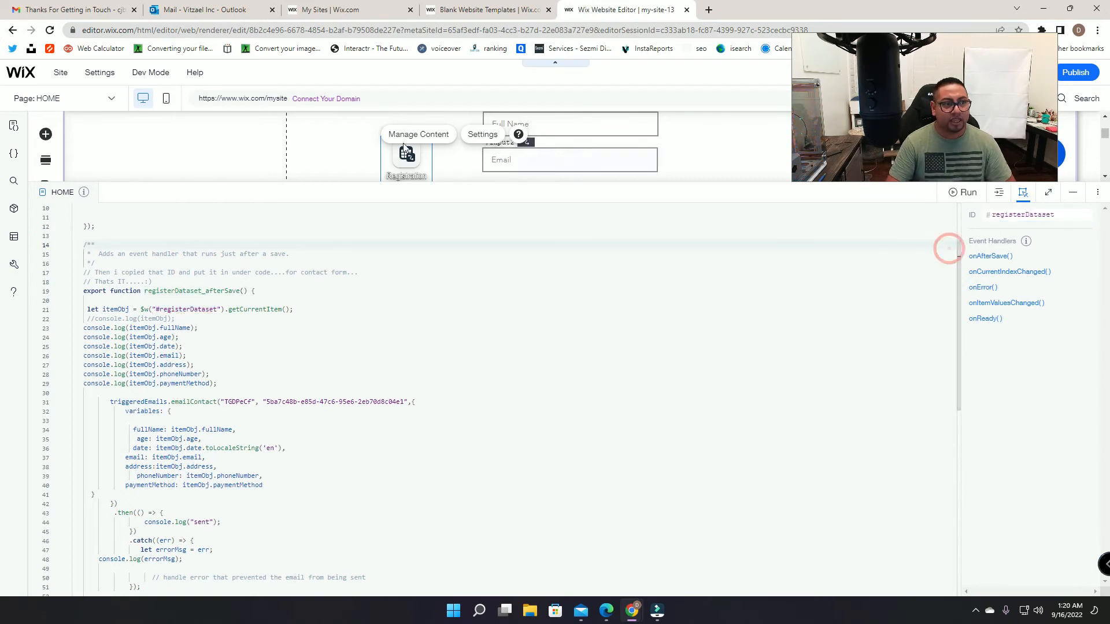
Step: Link the dataset's onAfterSave event to registerDataset_afterSave, then minimize the code panel
{"action": "left_click", "coordinate": [987, 257]}
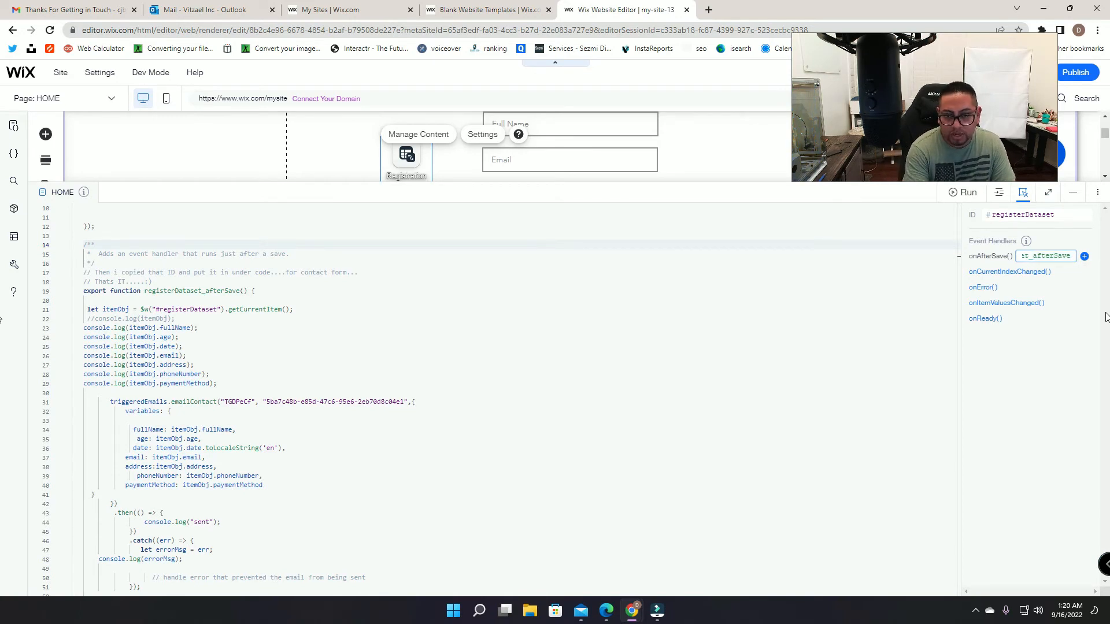
{"action": "left_click", "coordinate": [1085, 256]}
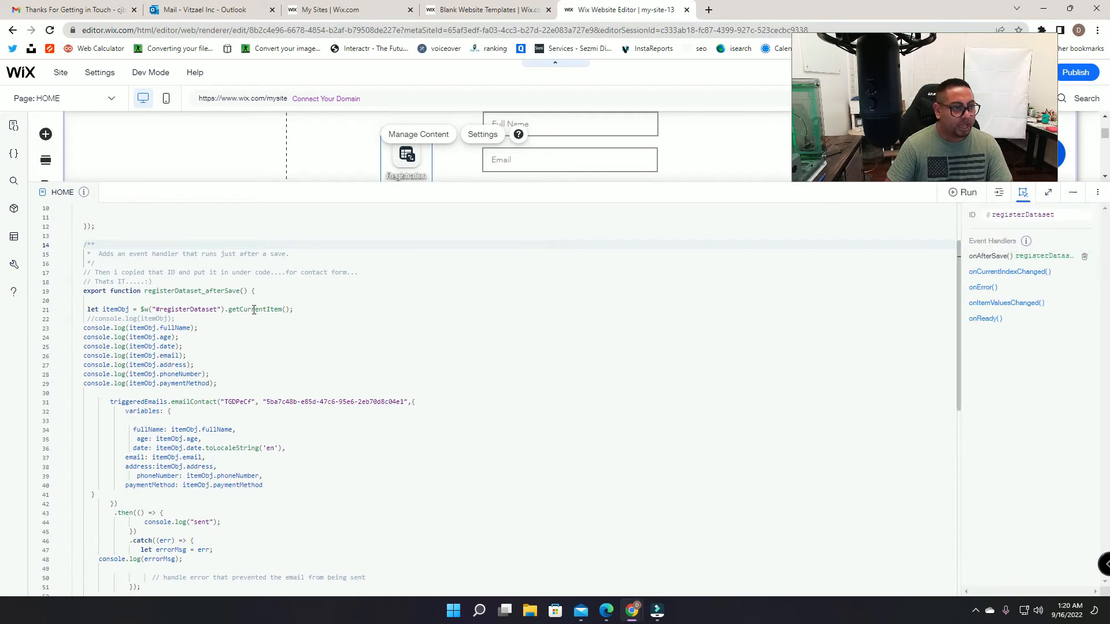
{"action": "scroll", "coordinate": [249, 312], "scroll_direction": "down", "scroll_amount": 3}
{"action": "scroll", "coordinate": [245, 393], "scroll_direction": "up", "scroll_amount": 5}
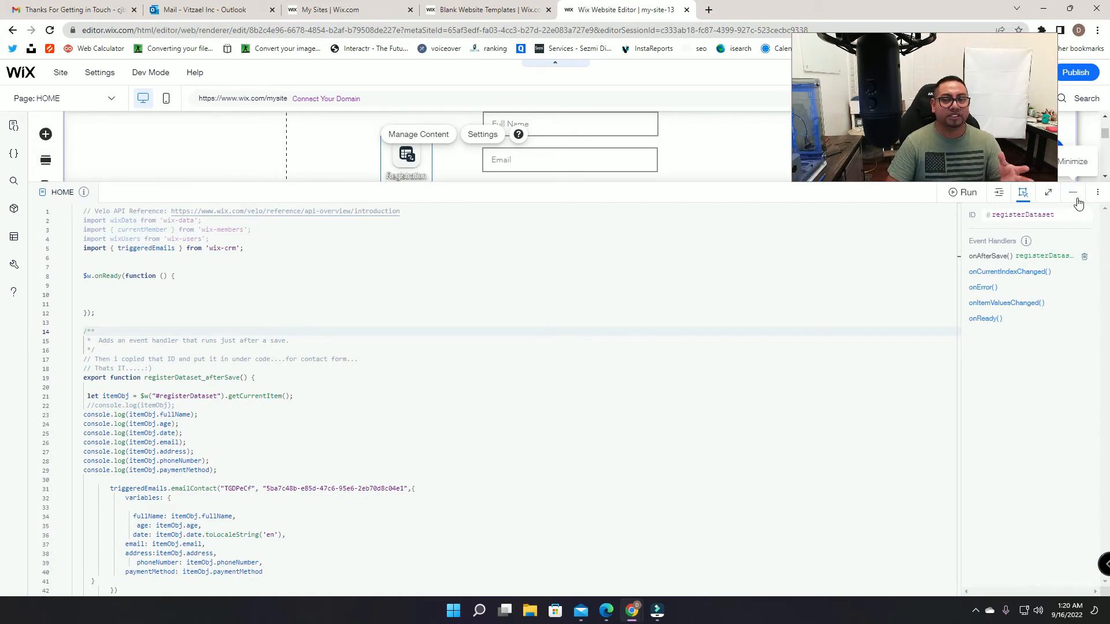
{"action": "scroll", "coordinate": [404, 347], "scroll_direction": "down", "scroll_amount": 4}
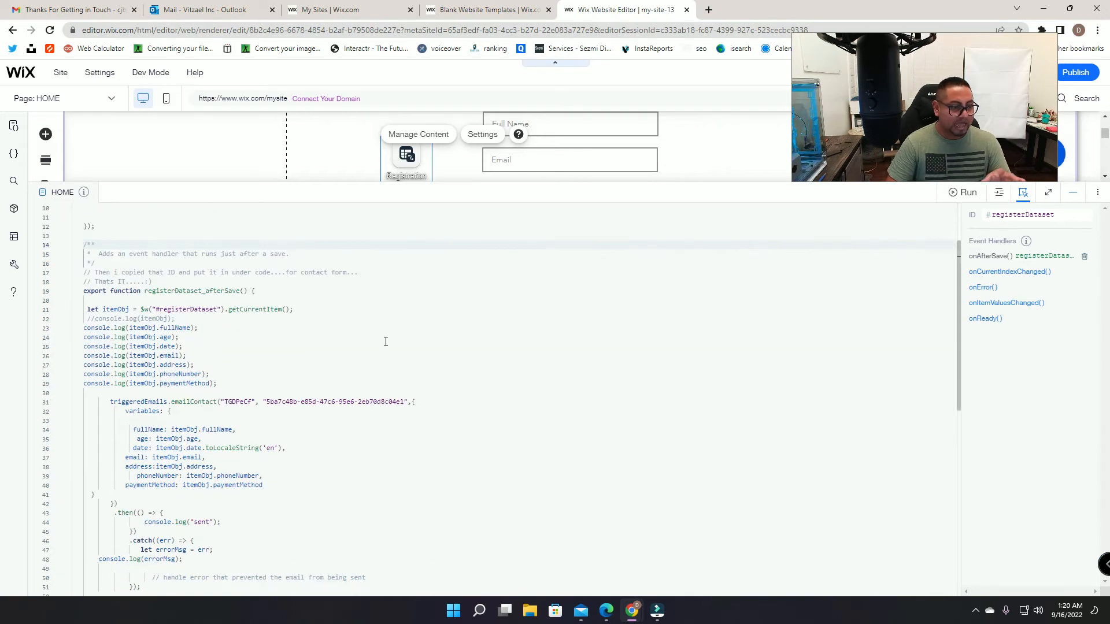
{"action": "scroll", "coordinate": [820, 380], "scroll_direction": "up", "scroll_amount": 2}
{"action": "scroll", "coordinate": [771, 446], "scroll_direction": "down", "scroll_amount": 3}
{"action": "scroll", "coordinate": [771, 446], "scroll_direction": "up", "scroll_amount": 3}
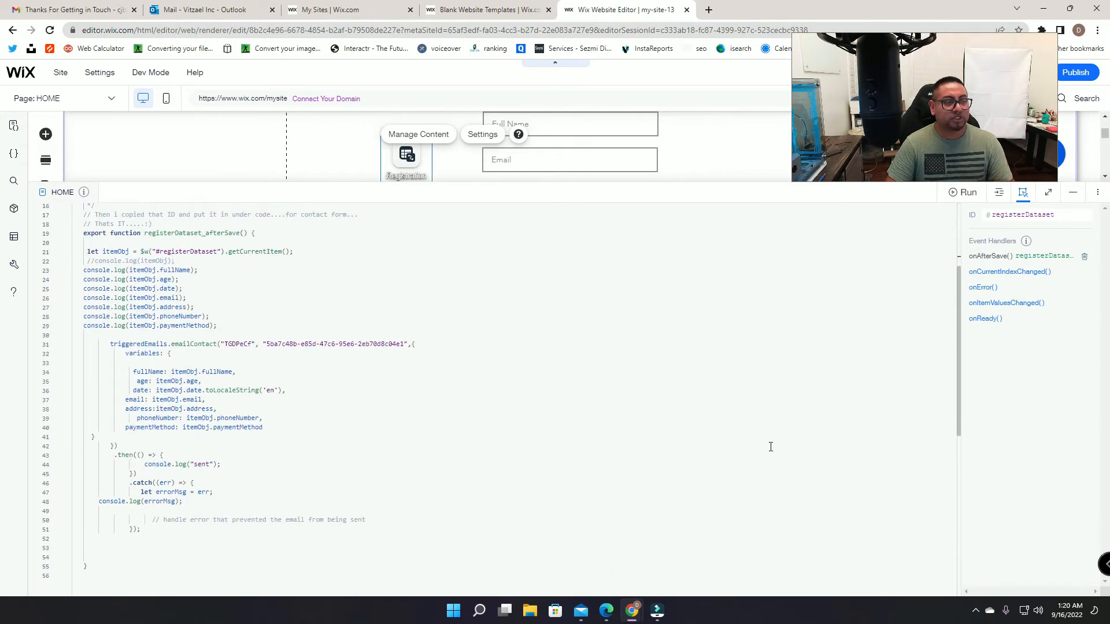
{"action": "left_click", "coordinate": [1075, 195]}
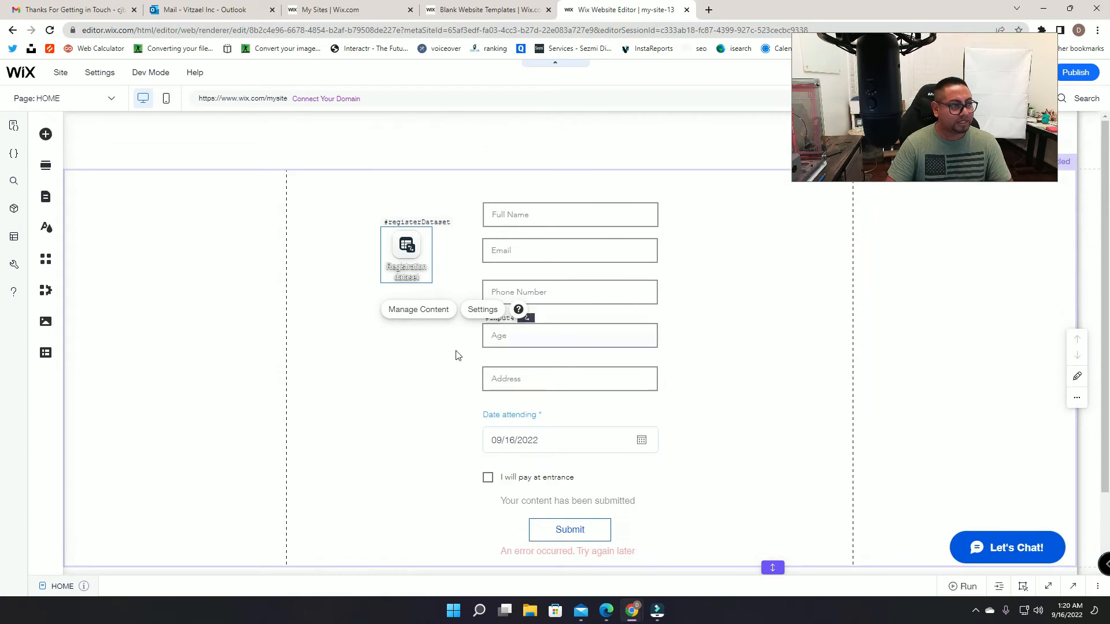
Step: Reopen the page code and highlight the TGDPeCf template ID and contact ID on line 31
{"action": "left_click_drag", "start_coordinate": [933, 133], "coordinate": [975, 180]}
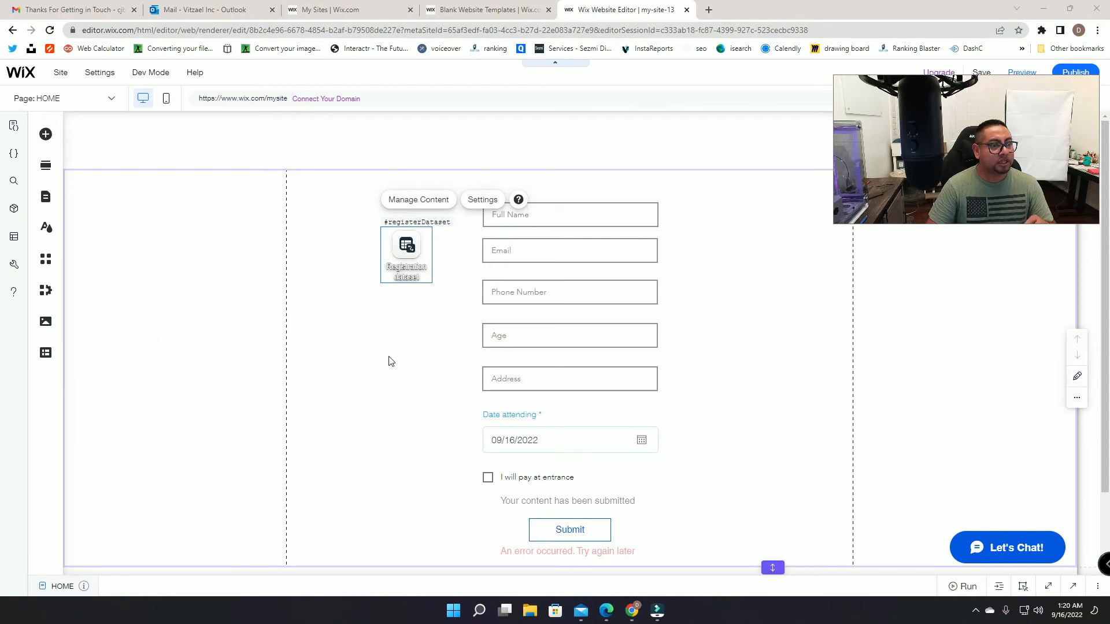
{"action": "left_click", "coordinate": [1032, 587]}
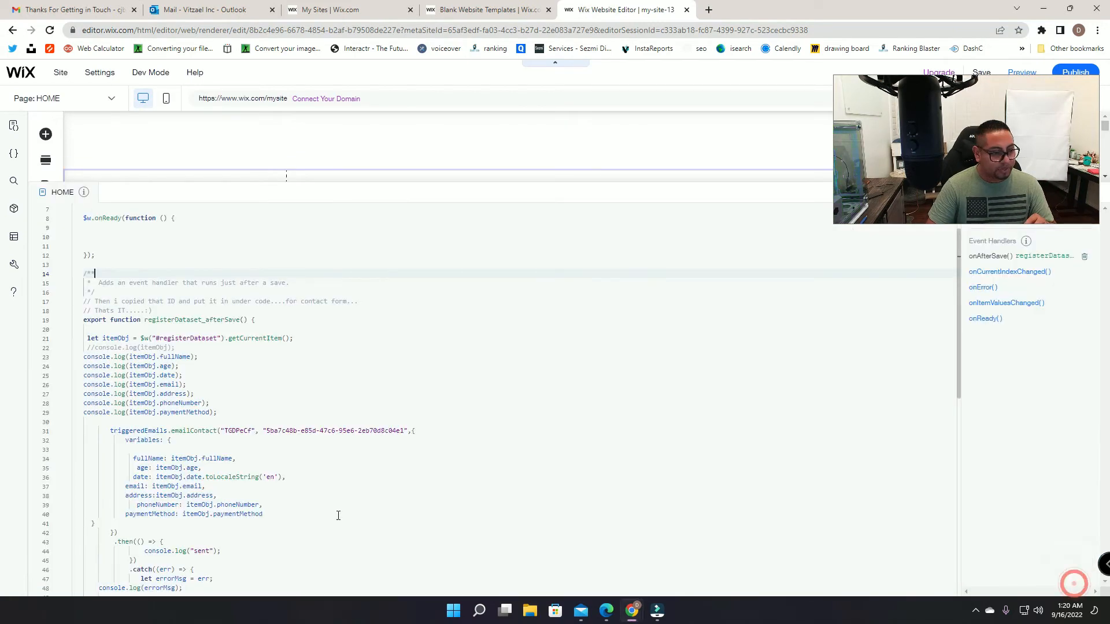
{"action": "double_click", "coordinate": [225, 430]}
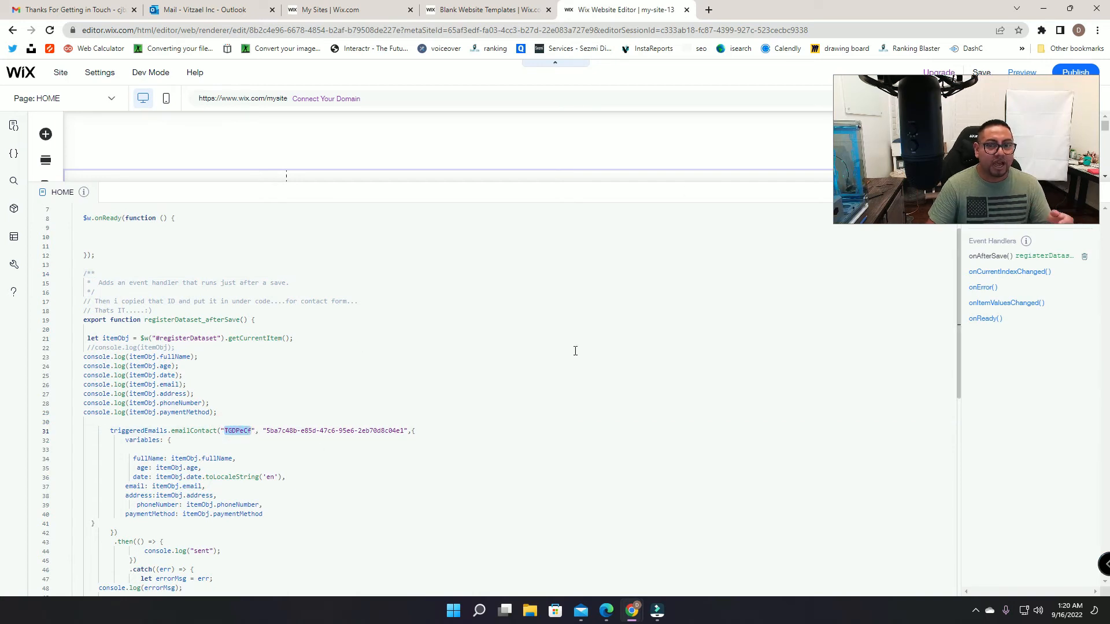
{"action": "left_click", "coordinate": [267, 431]}
{"action": "left_click_drag", "start_coordinate": [267, 431], "coordinate": [398, 432]}
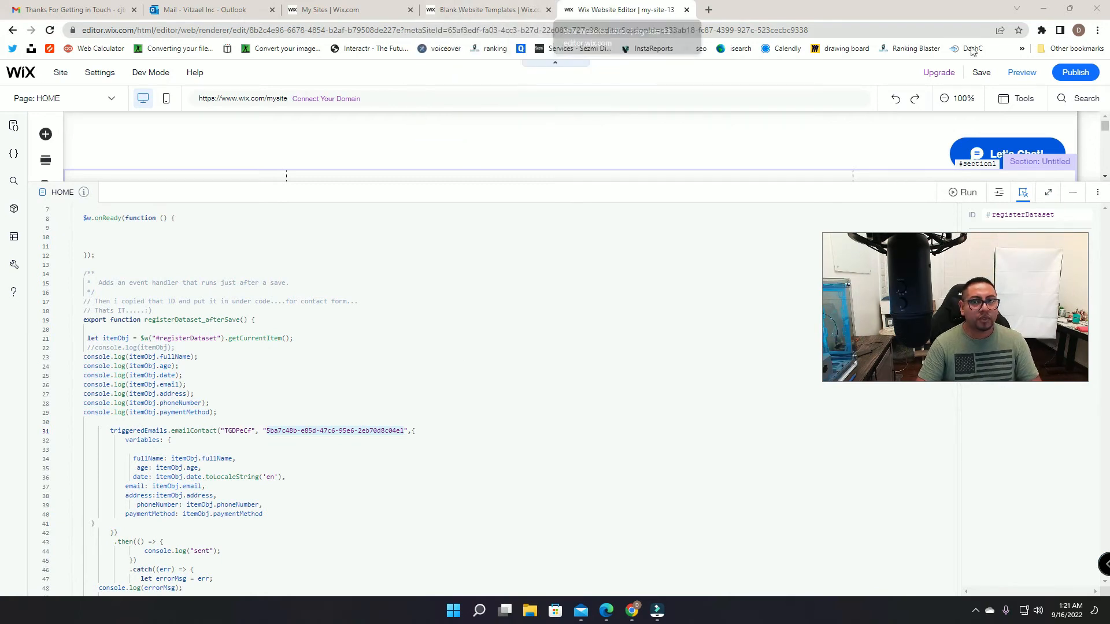
Step: Publish the site live at its free wixsite address, dismissing the congratulations and mobile prompts
{"action": "left_click", "coordinate": [1075, 75]}
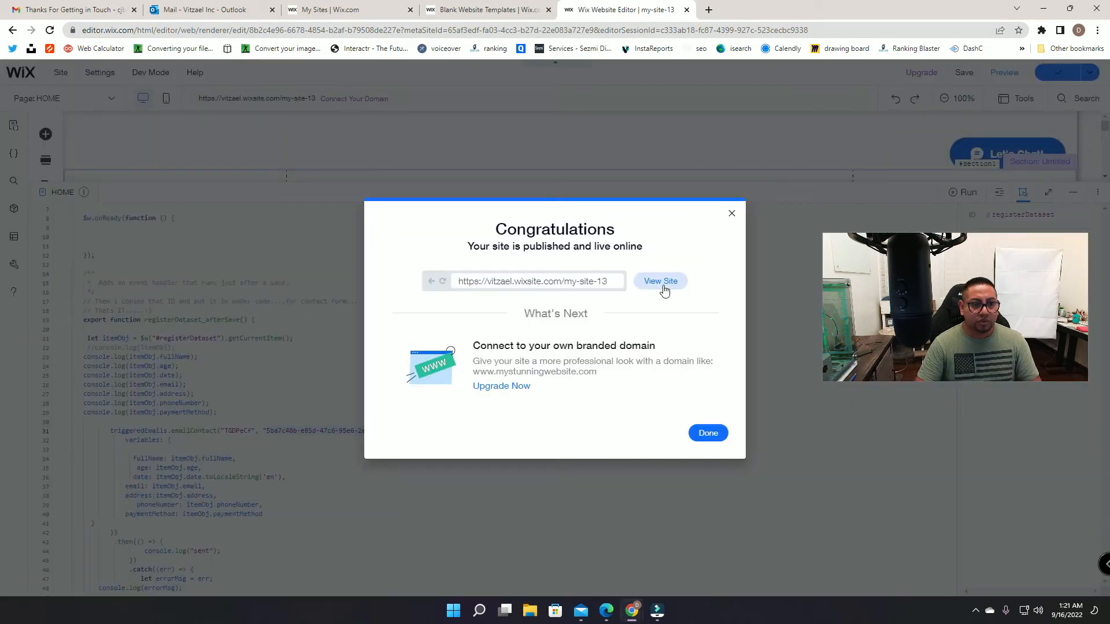
{"action": "left_click", "coordinate": [732, 215]}
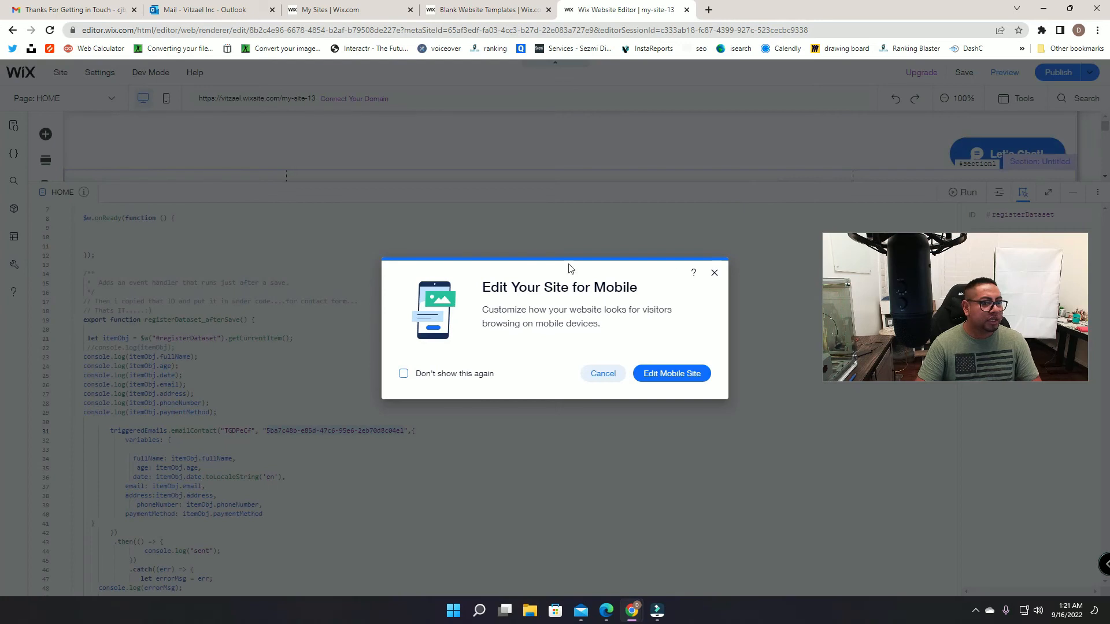
{"action": "left_click", "coordinate": [714, 275]}
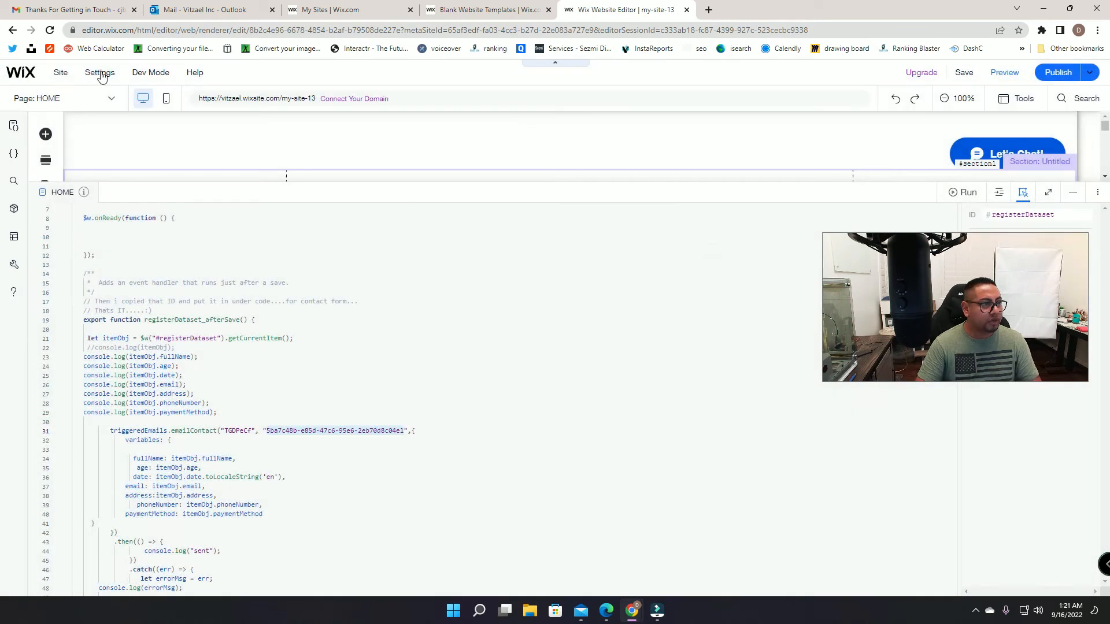
{"action": "mouse_move", "coordinate": [69, 70]}
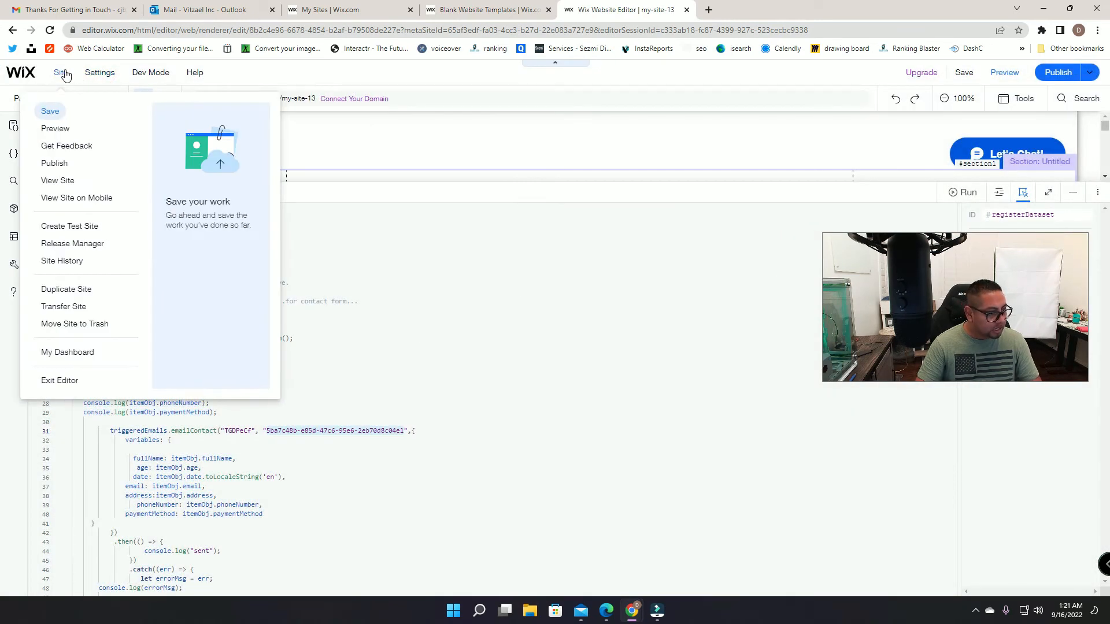
Step: Open the site dashboard, close the Blank Website Templates tab, and hide the editor's page code
{"action": "left_click", "coordinate": [79, 359]}
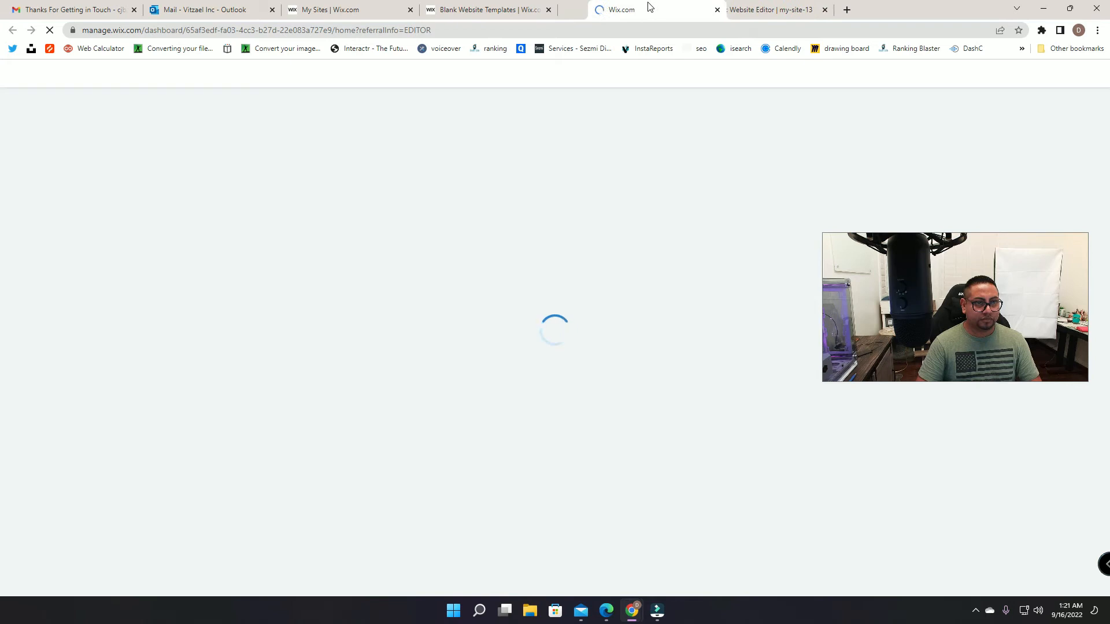
{"action": "left_click", "coordinate": [538, 10]}
{"action": "left_click", "coordinate": [548, 10]}
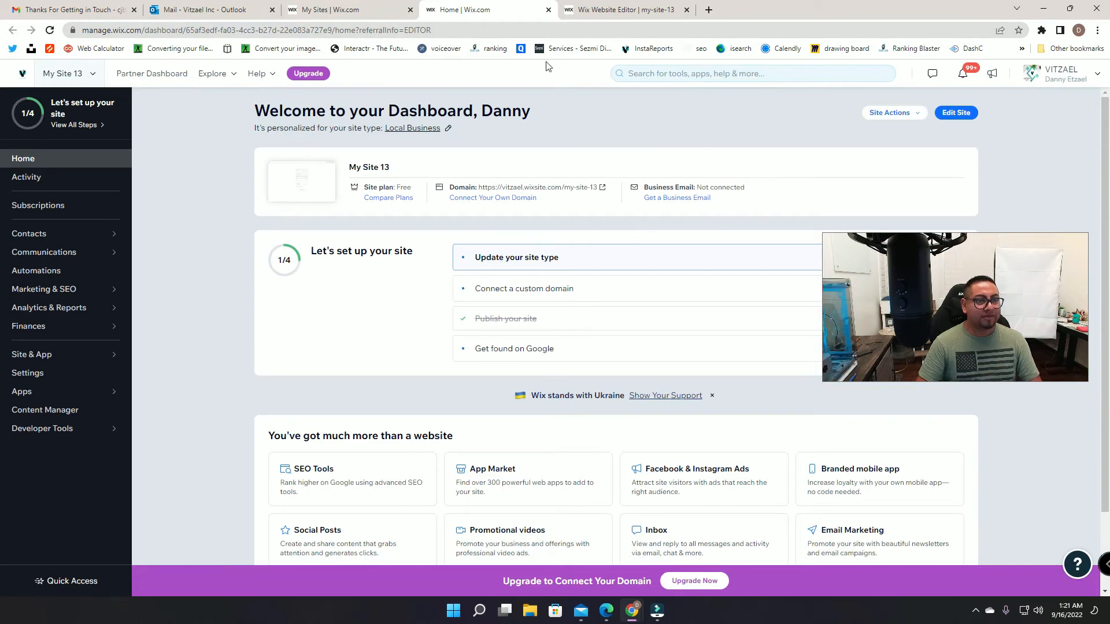
{"action": "left_click", "coordinate": [623, 9]}
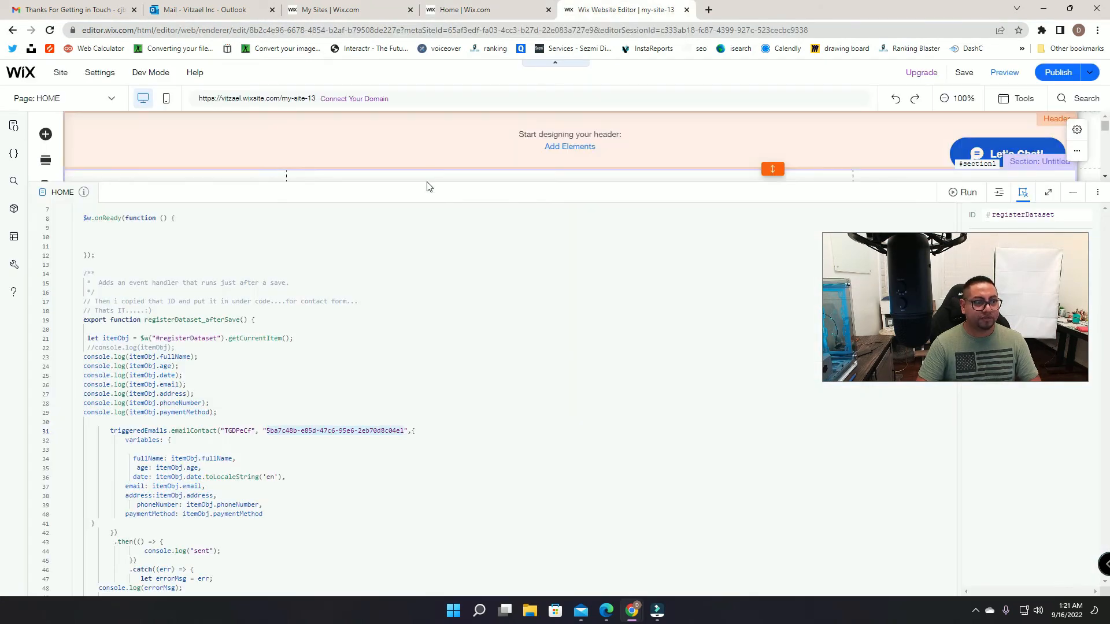
{"action": "left_click", "coordinate": [1073, 197]}
{"action": "left_click", "coordinate": [465, 10]}
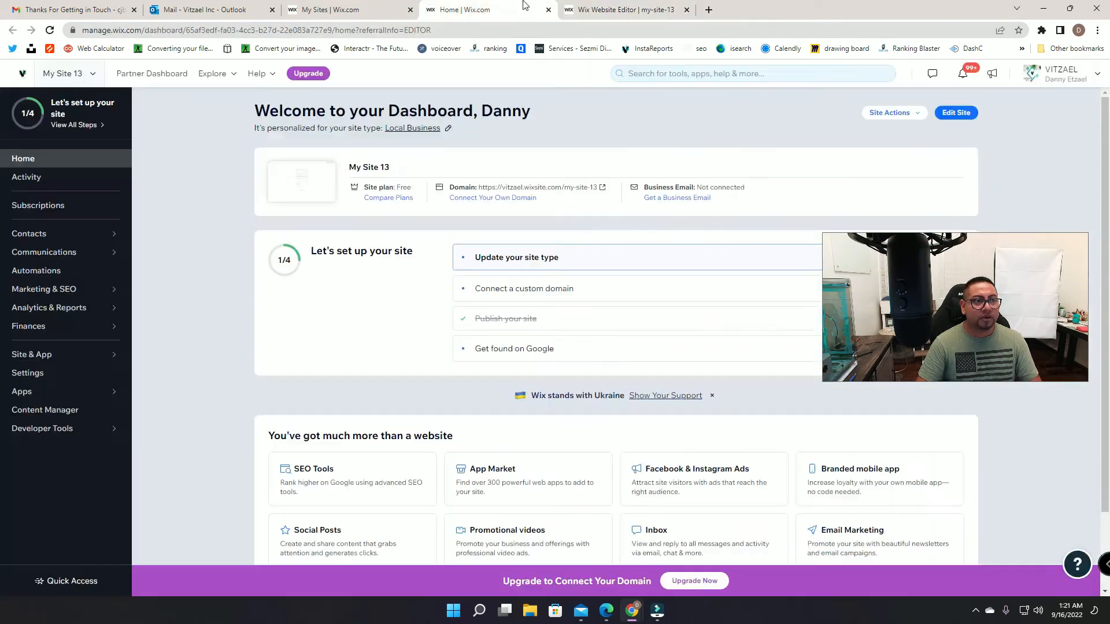
Step: View the Triggered Emails page, then bring up the 'You Received Data' email in Gmail
{"action": "mouse_move", "coordinate": [67, 437]}
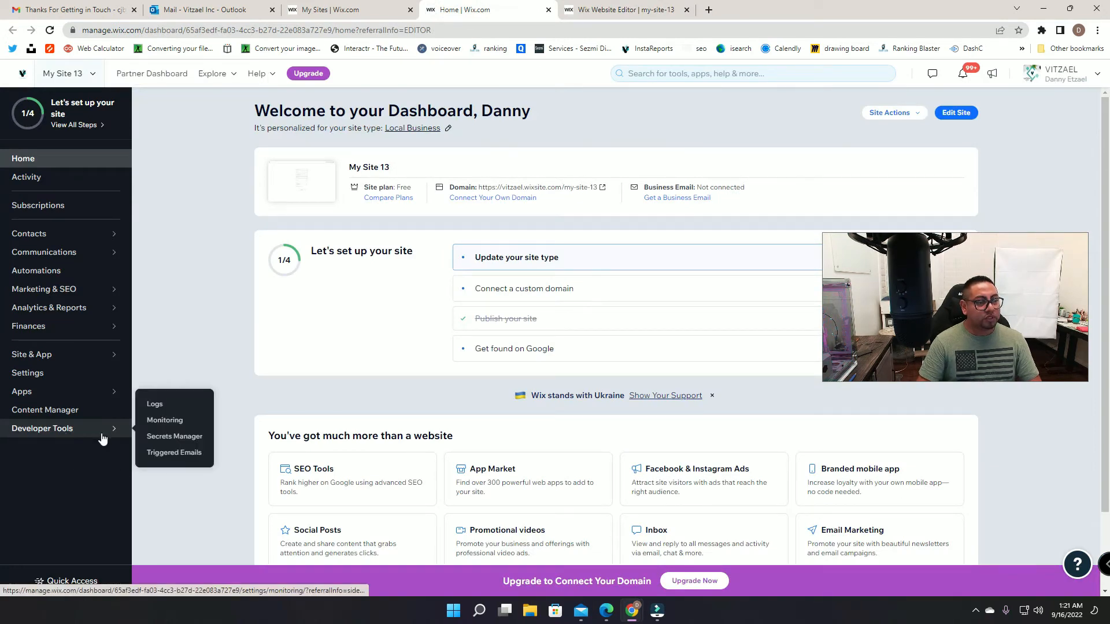
{"action": "left_click", "coordinate": [169, 455]}
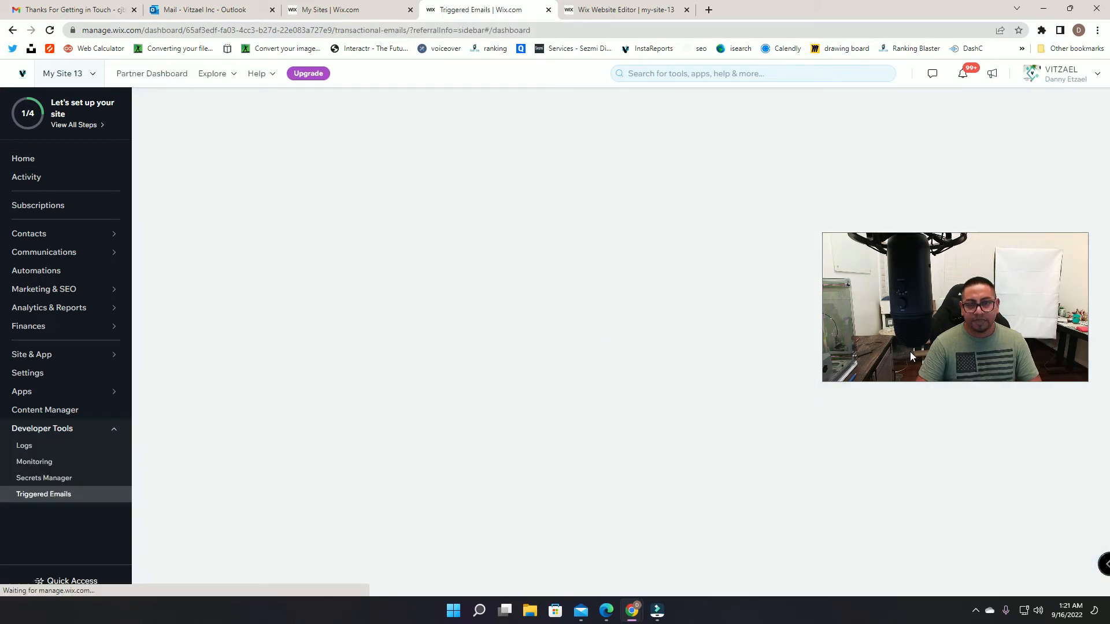
{"action": "left_click_drag", "start_coordinate": [910, 352], "coordinate": [113, 229]}
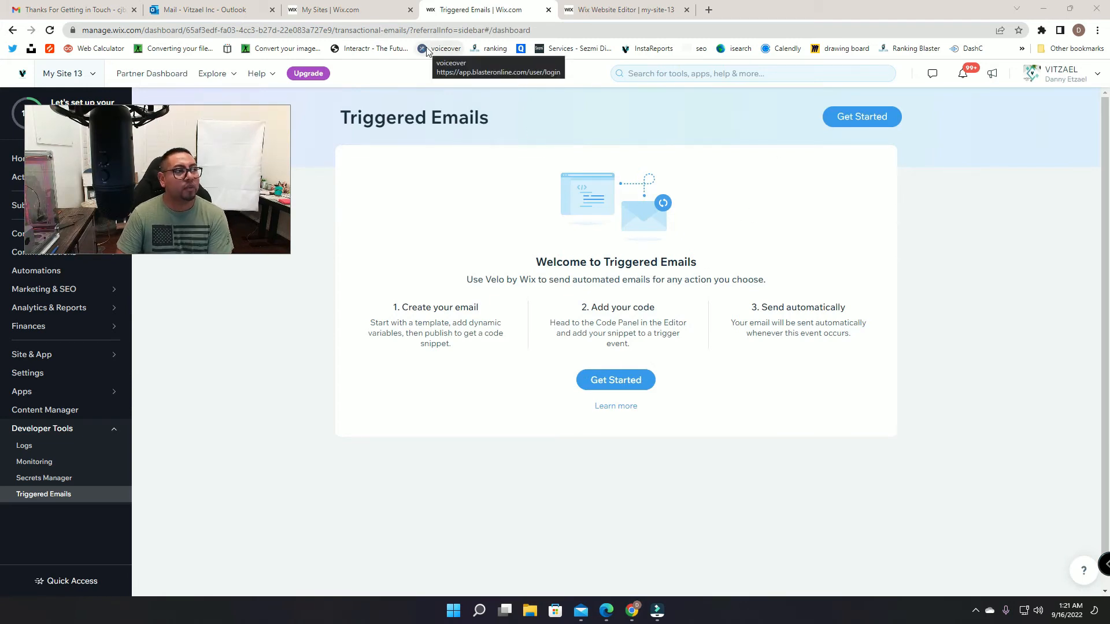
{"action": "left_click_drag", "start_coordinate": [106, 6], "coordinate": [639, 12]}
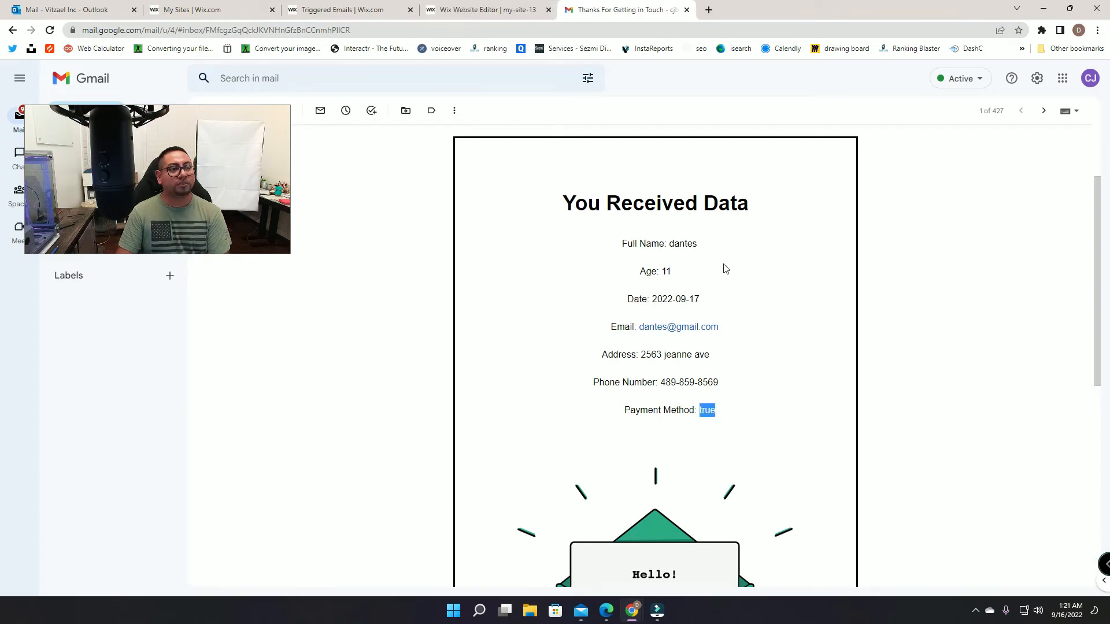
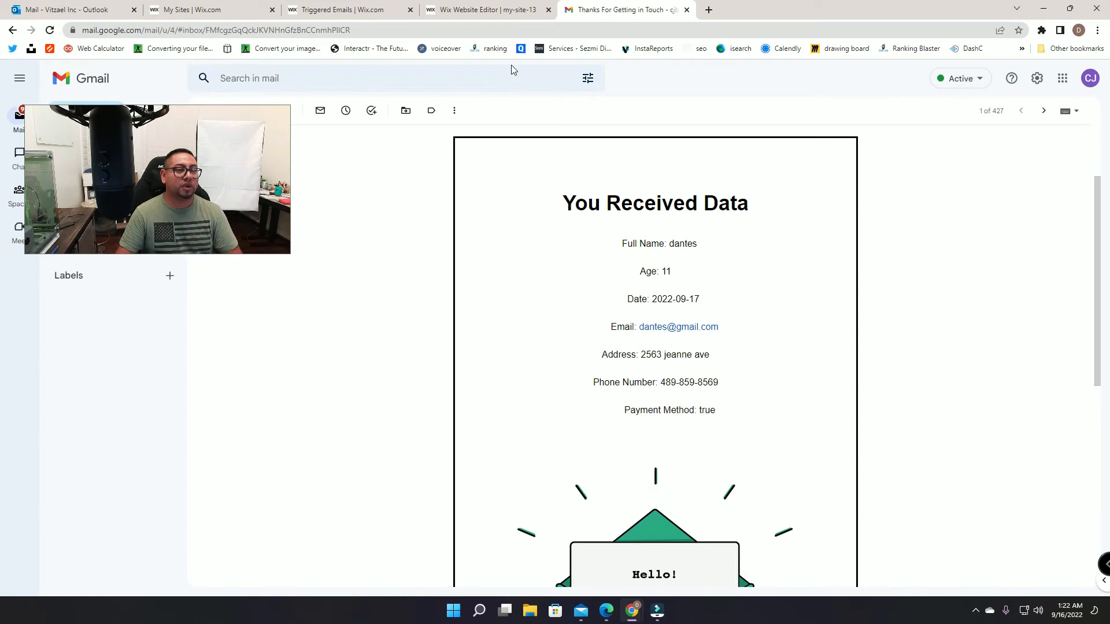
Step: Confirm the Registration collection has no entries yet, glance at the Gmail data email, and return to Triggered Emails
{"action": "left_click", "coordinate": [507, 8]}
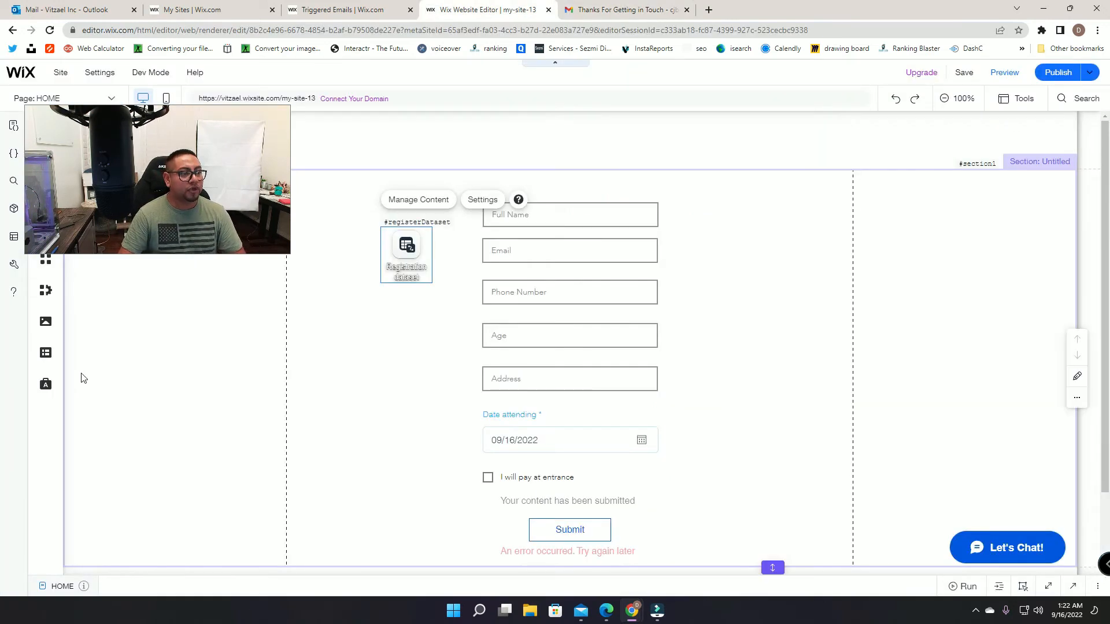
{"action": "left_click", "coordinate": [44, 357]}
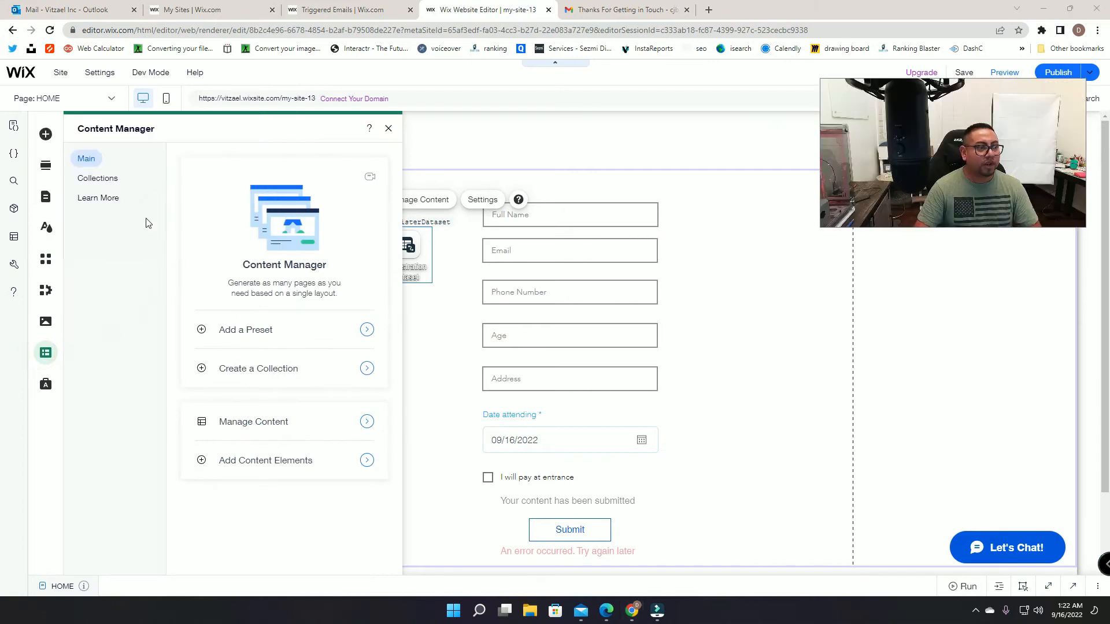
{"action": "left_click", "coordinate": [100, 178]}
{"action": "left_click", "coordinate": [231, 189]}
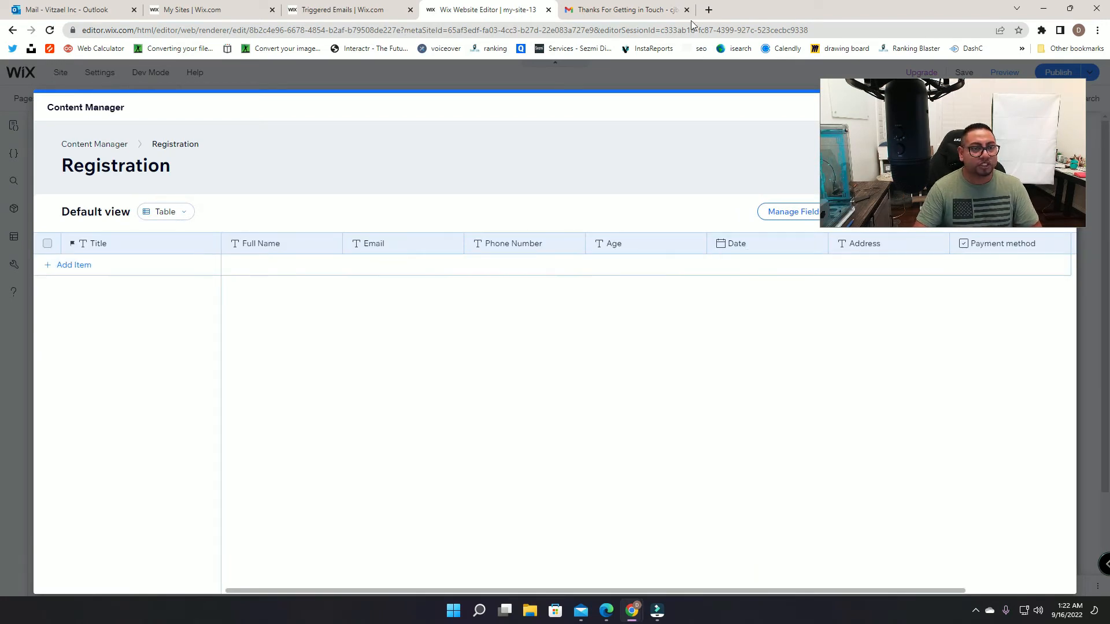
{"action": "left_click", "coordinate": [630, 11]}
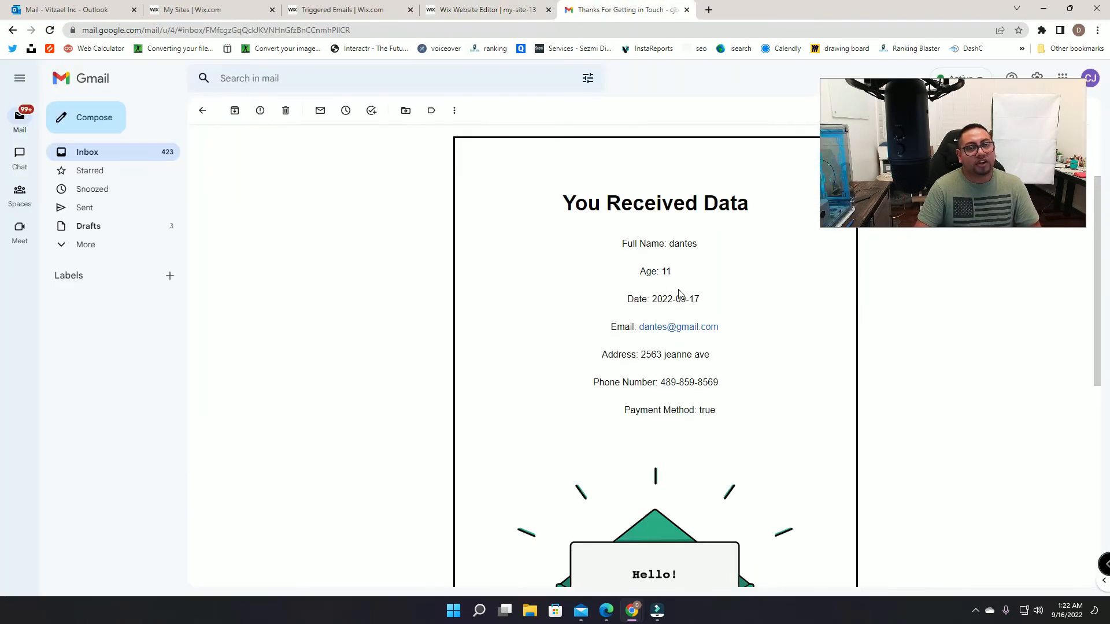
{"action": "left_click", "coordinate": [342, 10]}
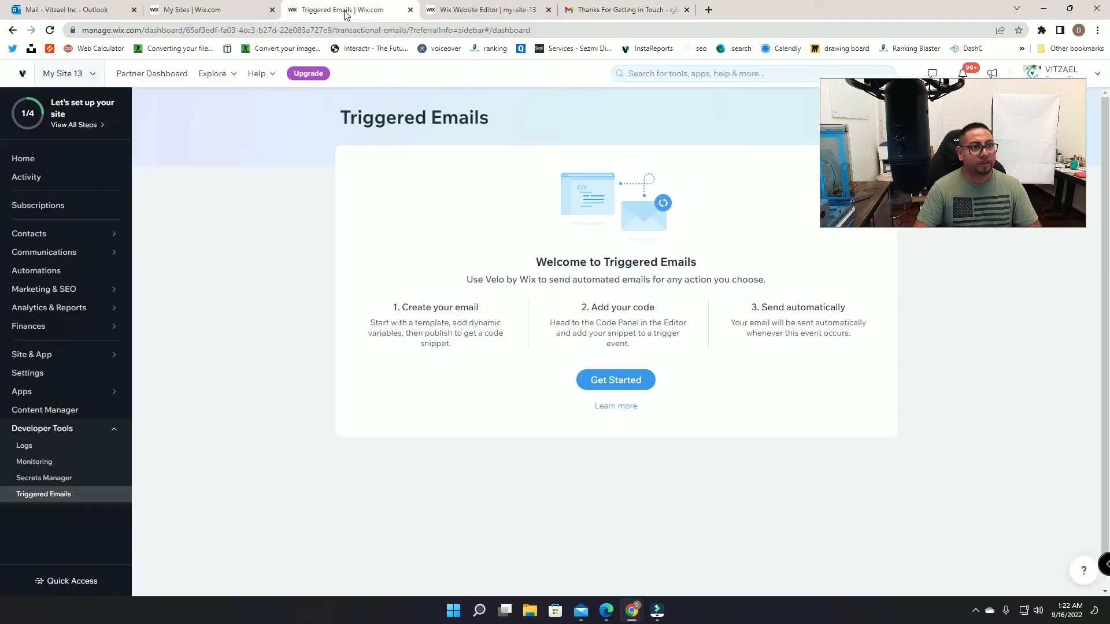
Step: Start the Thanks For Getting in Touch template and delete its placeholder paragraph and button blocks
{"action": "left_click", "coordinate": [649, 381]}
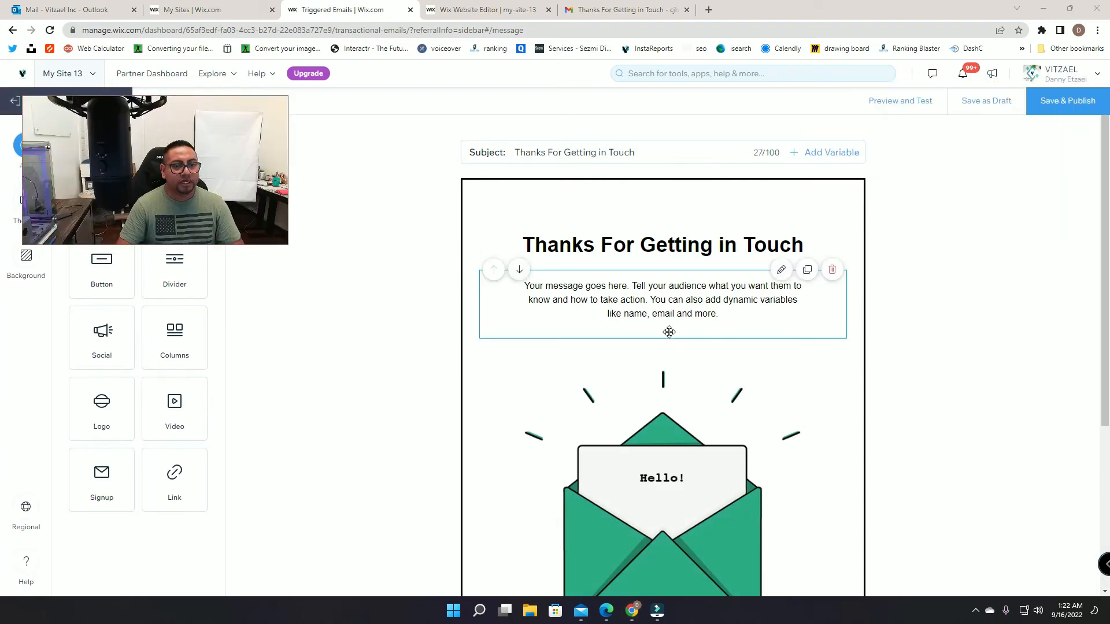
{"action": "left_click", "coordinate": [662, 288]}
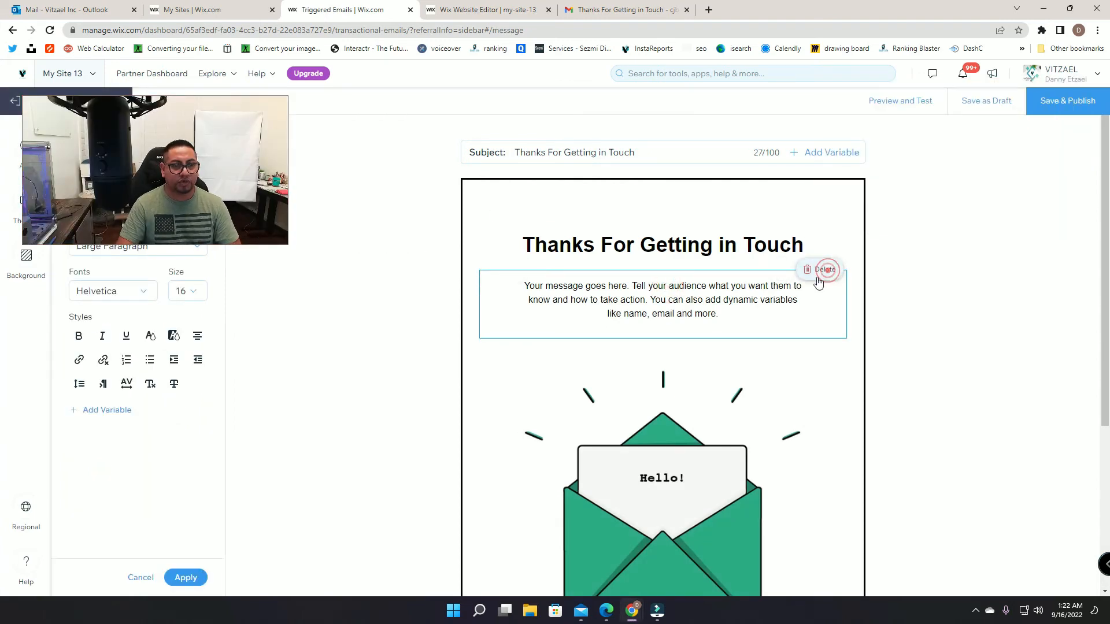
{"action": "left_click", "coordinate": [822, 270]}
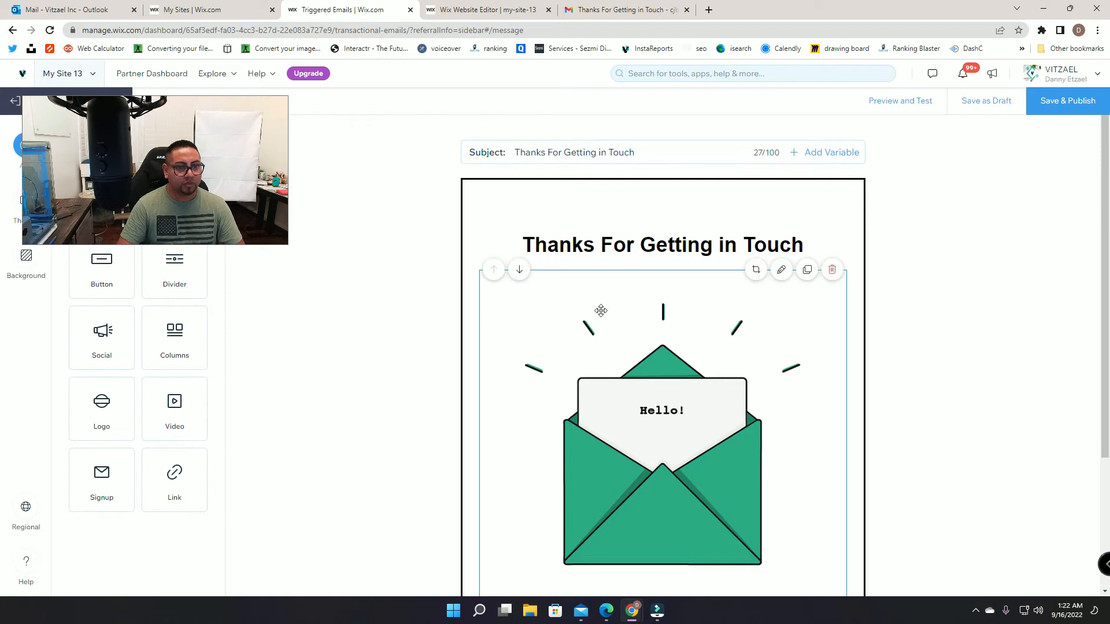
{"action": "scroll", "coordinate": [718, 416], "scroll_direction": "down", "scroll_amount": 4}
{"action": "left_click", "coordinate": [722, 322]}
{"action": "scroll", "coordinate": [688, 441], "scroll_direction": "up", "scroll_amount": 3}
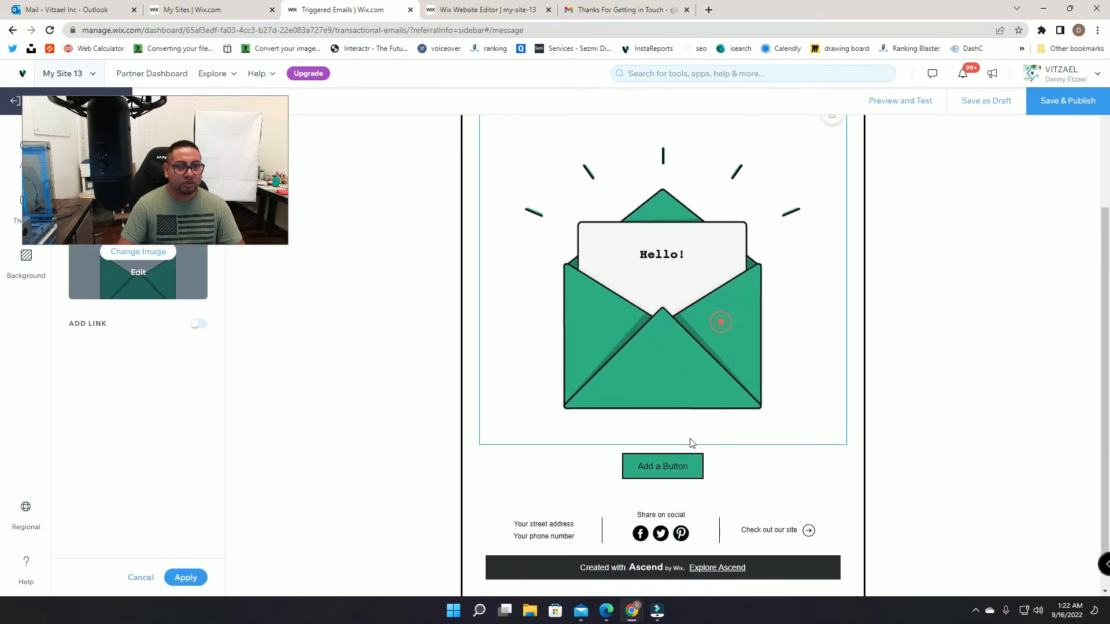
{"action": "left_click", "coordinate": [681, 538]}
{"action": "scroll", "coordinate": [681, 537], "scroll_direction": "down", "scroll_amount": 2}
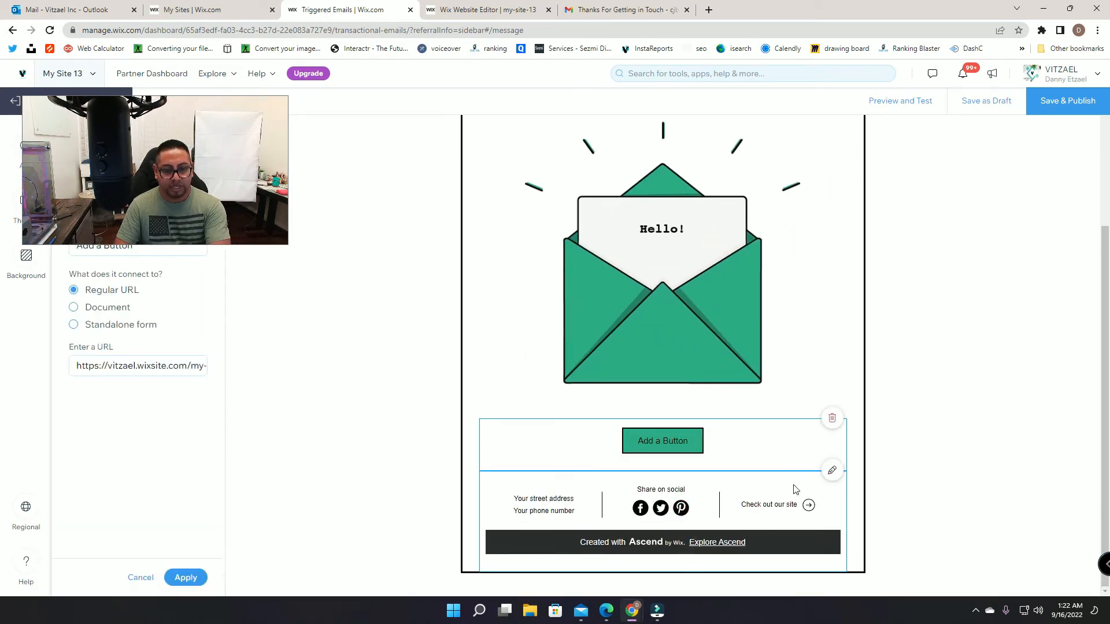
{"action": "left_click", "coordinate": [829, 419]}
Step: Strip the footer of Facebook, Twitter and Pinterest icons, site link, address and phone number
{"action": "left_click", "coordinate": [541, 502]}
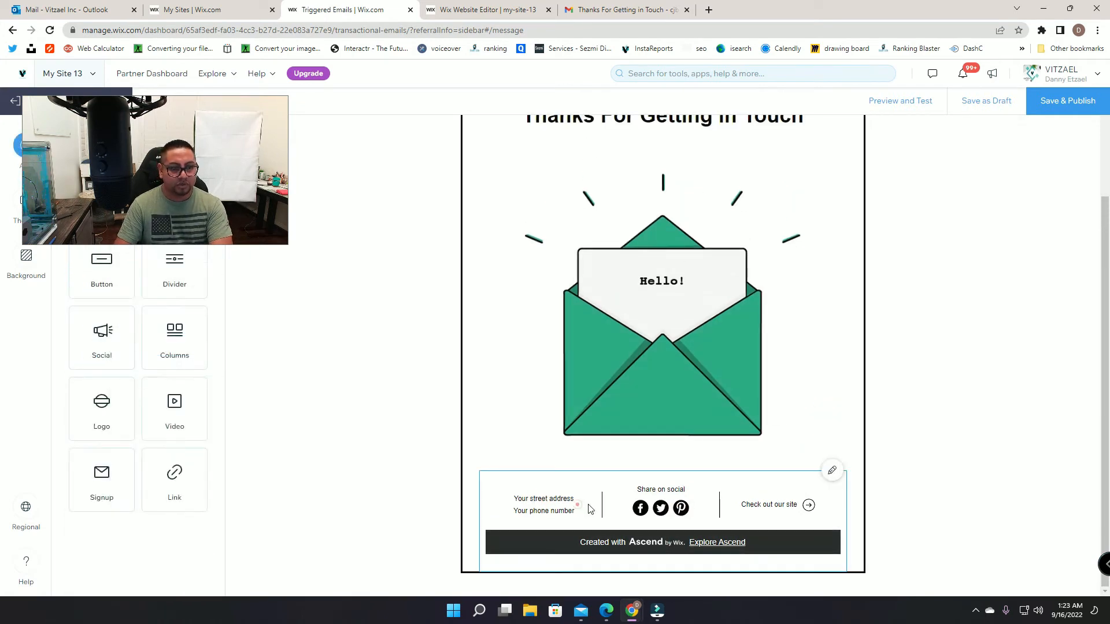
{"action": "left_click", "coordinate": [577, 505]}
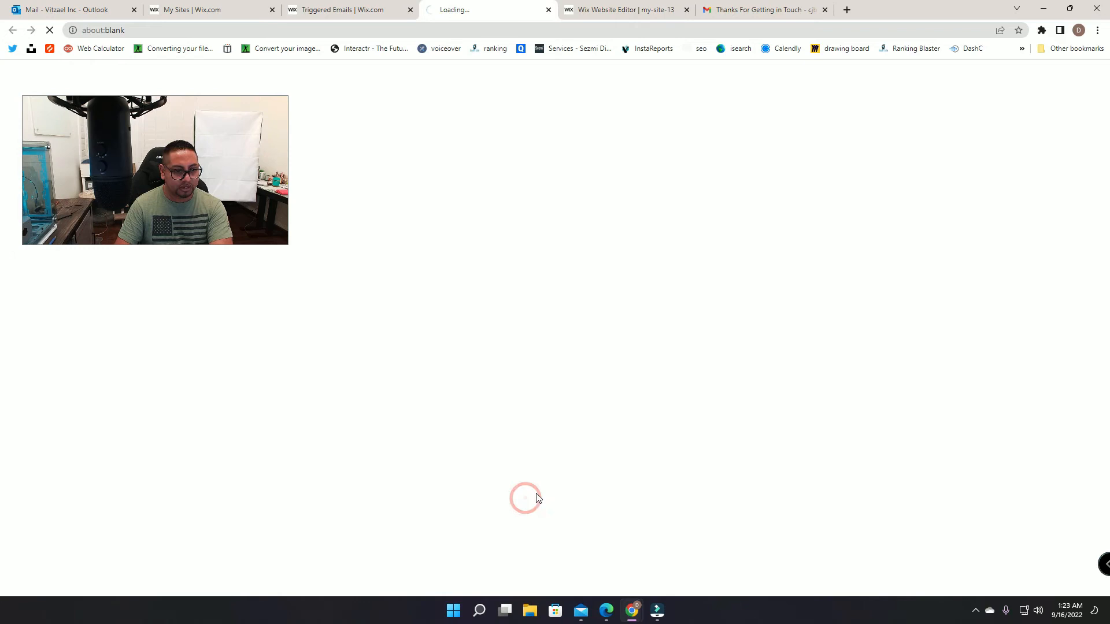
{"action": "left_click", "coordinate": [549, 10]}
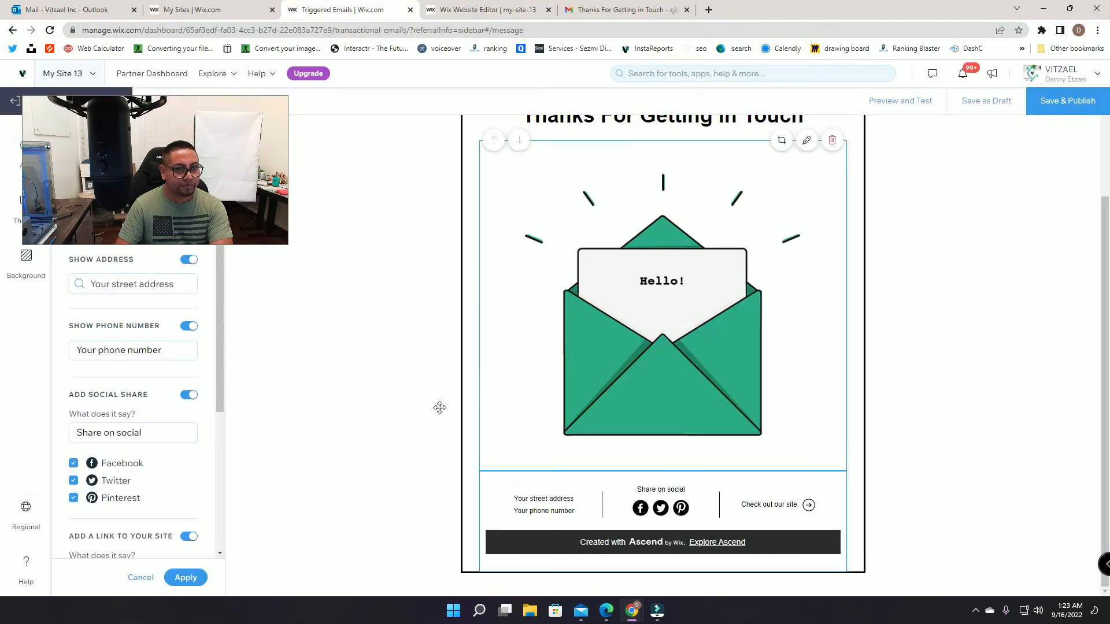
{"action": "left_click", "coordinate": [73, 463]}
{"action": "left_click", "coordinate": [72, 481]}
{"action": "left_click", "coordinate": [73, 498]}
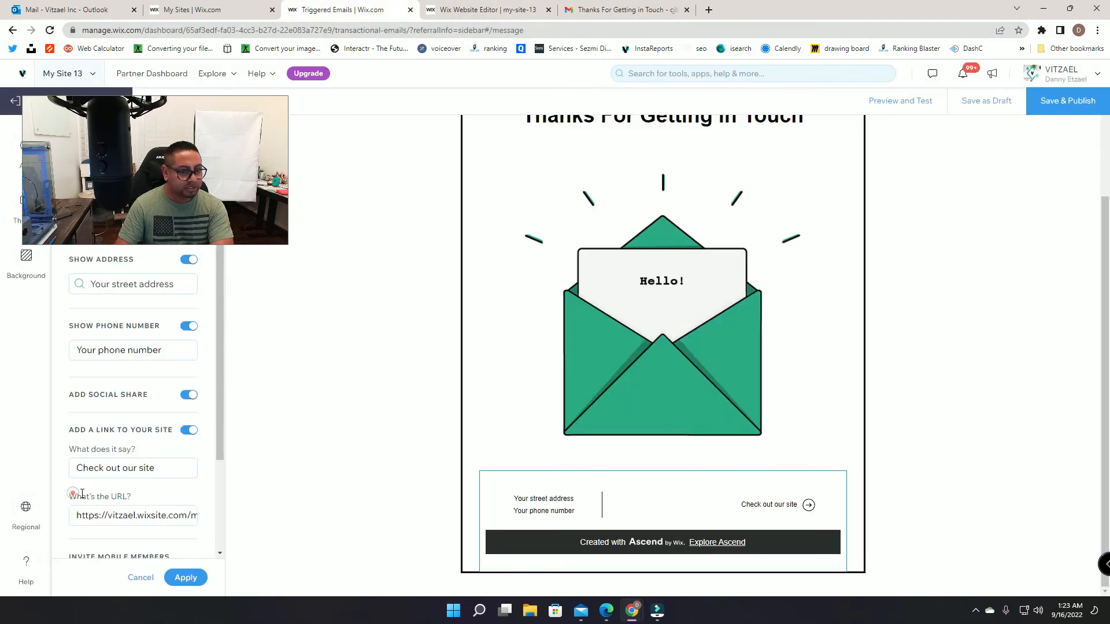
{"action": "scroll", "coordinate": [178, 539], "scroll_direction": "down", "scroll_amount": 1}
{"action": "scroll", "coordinate": [178, 539], "scroll_direction": "down", "scroll_amount": 2}
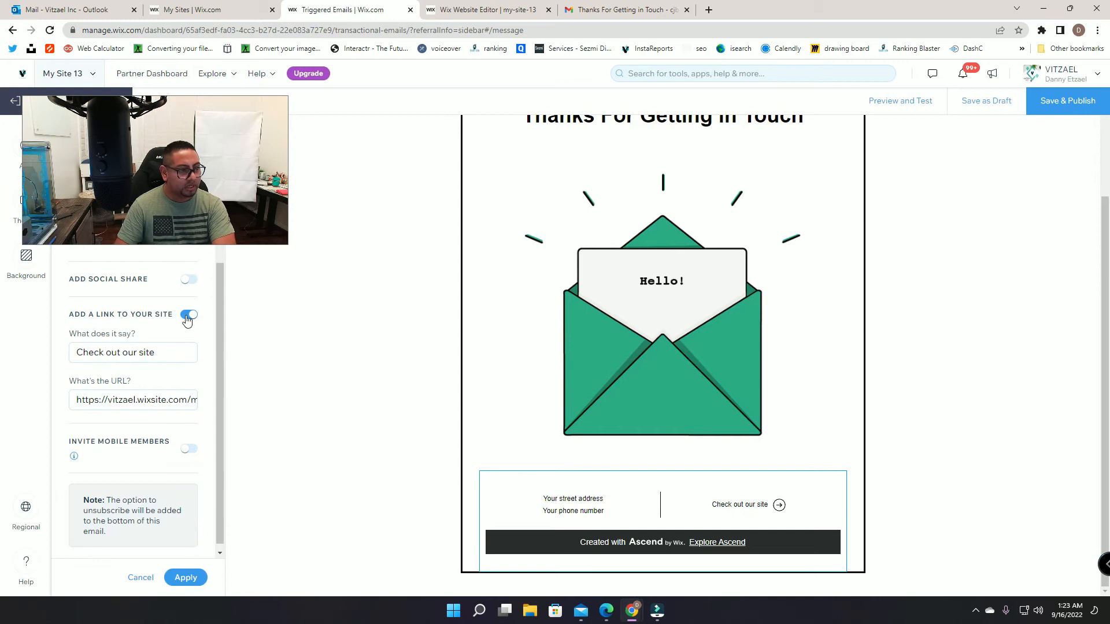
{"action": "left_click", "coordinate": [187, 318]}
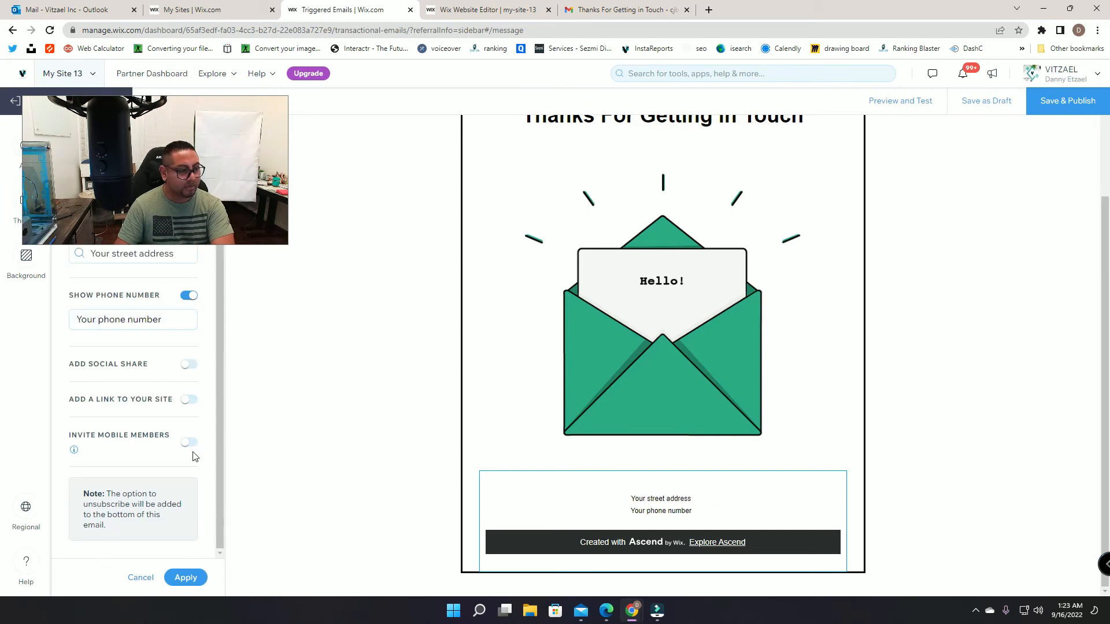
{"action": "scroll", "coordinate": [183, 491], "scroll_direction": "up", "scroll_amount": 1}
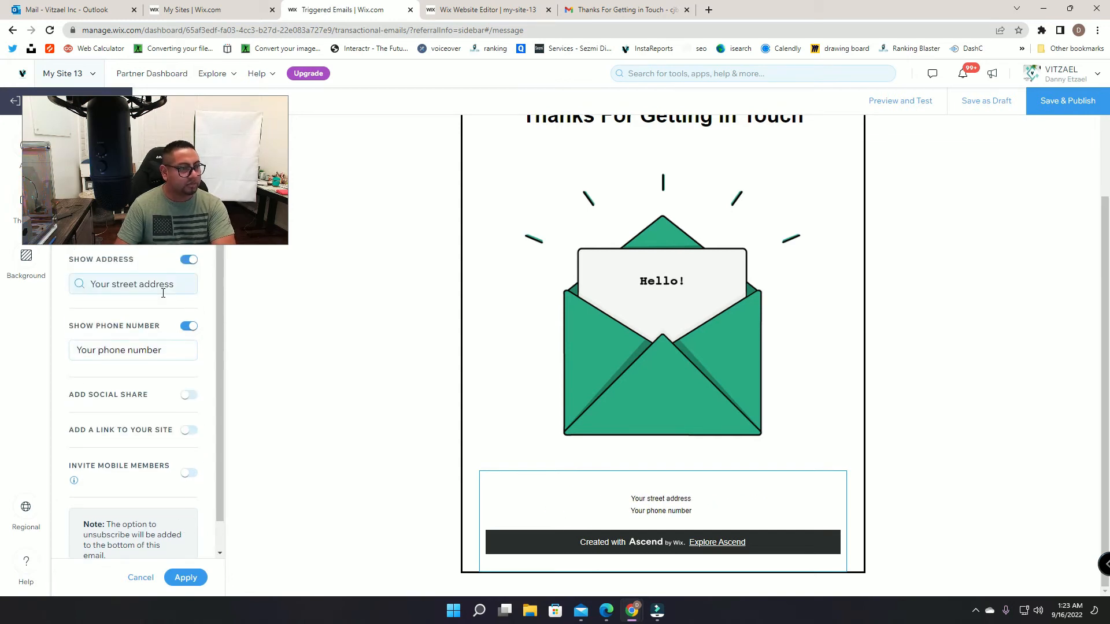
{"action": "left_click", "coordinate": [189, 262]}
{"action": "left_click", "coordinate": [195, 294]}
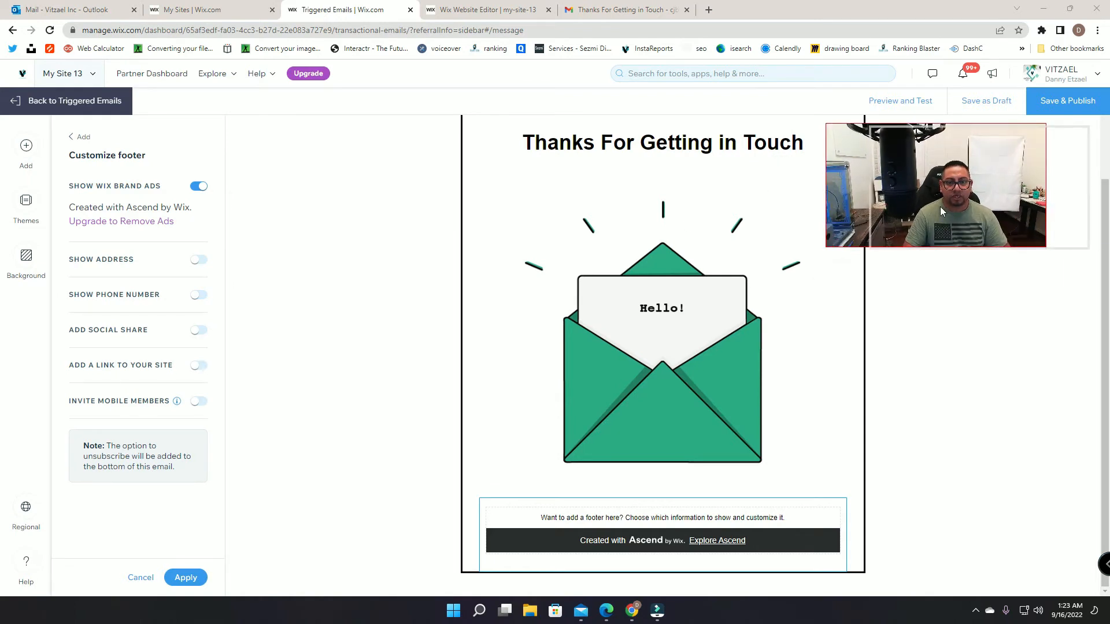
Step: Add a text block under the heading and replace its placeholder with the 'Full Name' label
{"action": "scroll", "coordinate": [466, 332], "scroll_direction": "up", "scroll_amount": 2}
{"action": "left_click", "coordinate": [26, 145]}
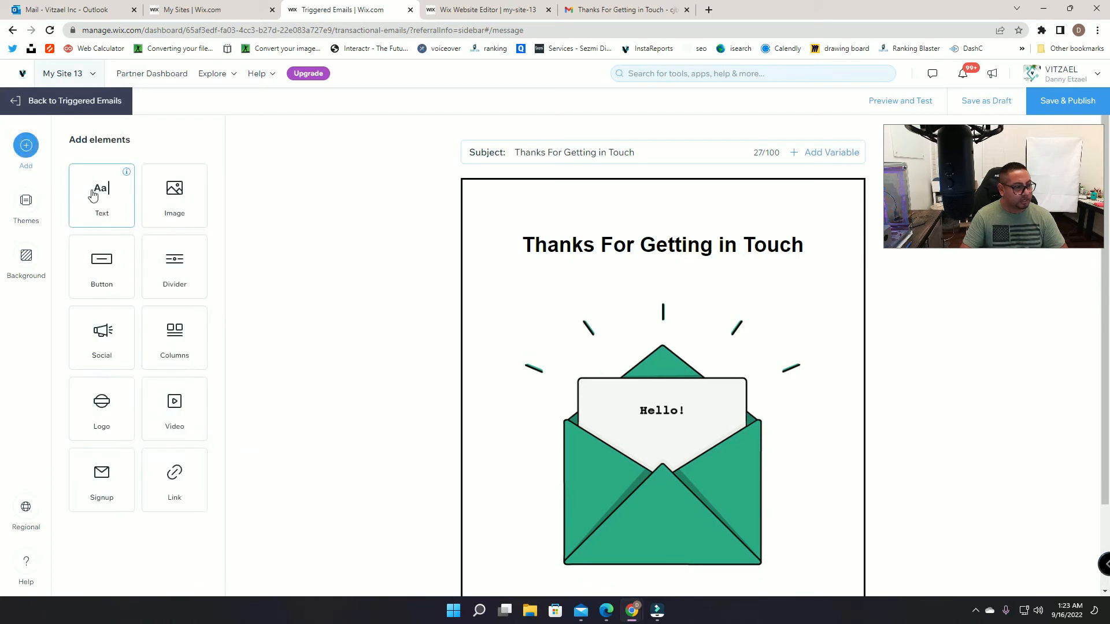
{"action": "left_click", "coordinate": [93, 195]}
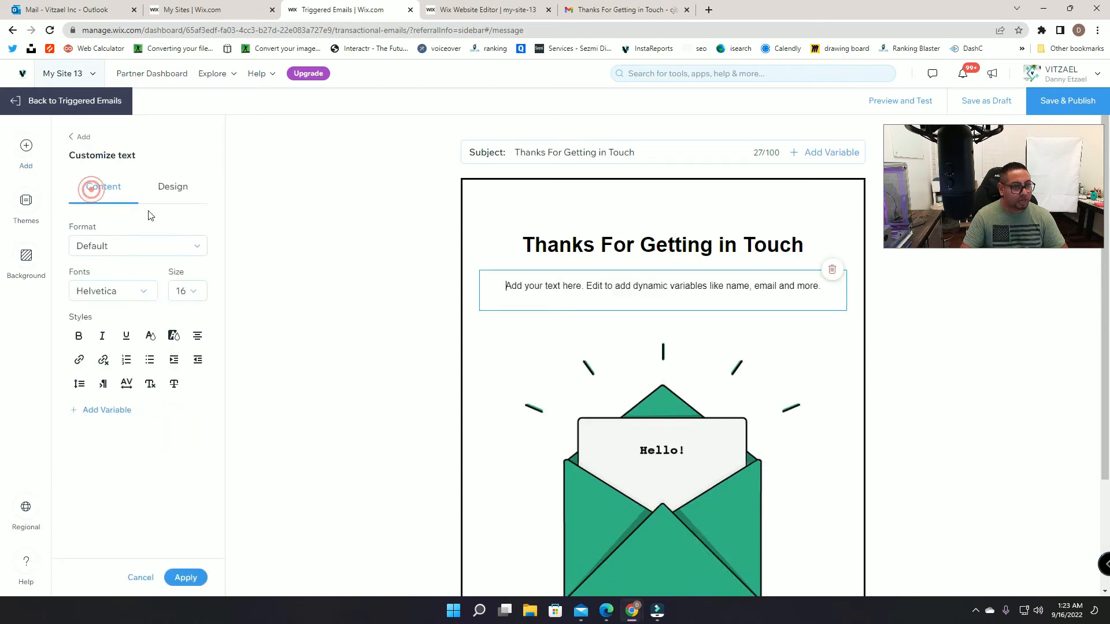
{"action": "triple_click", "coordinate": [717, 283]}
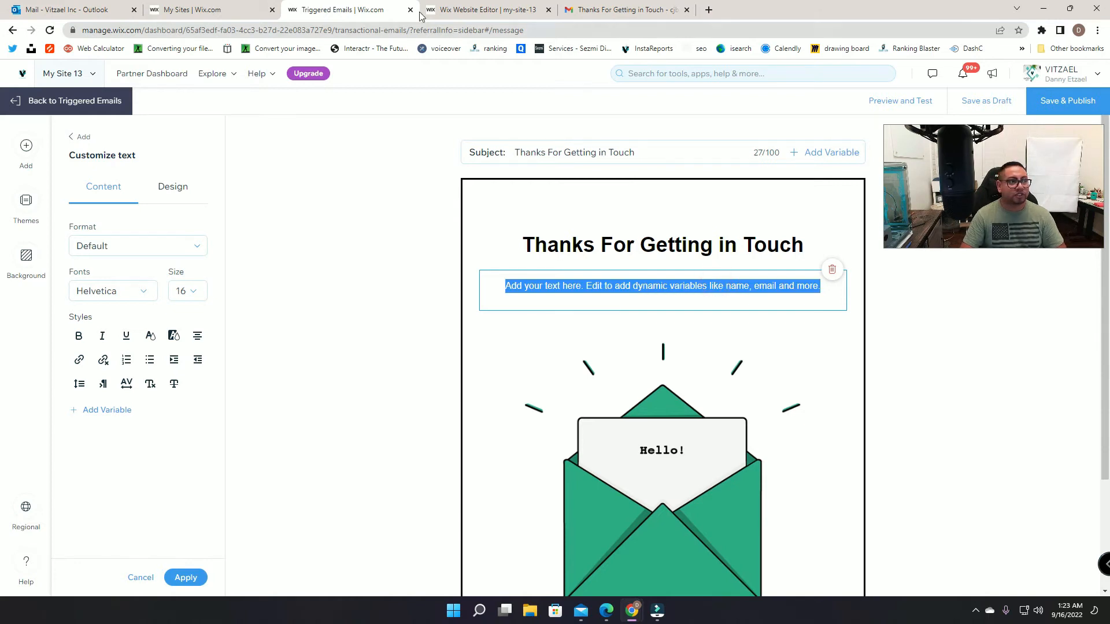
{"action": "left_click", "coordinate": [627, 6]}
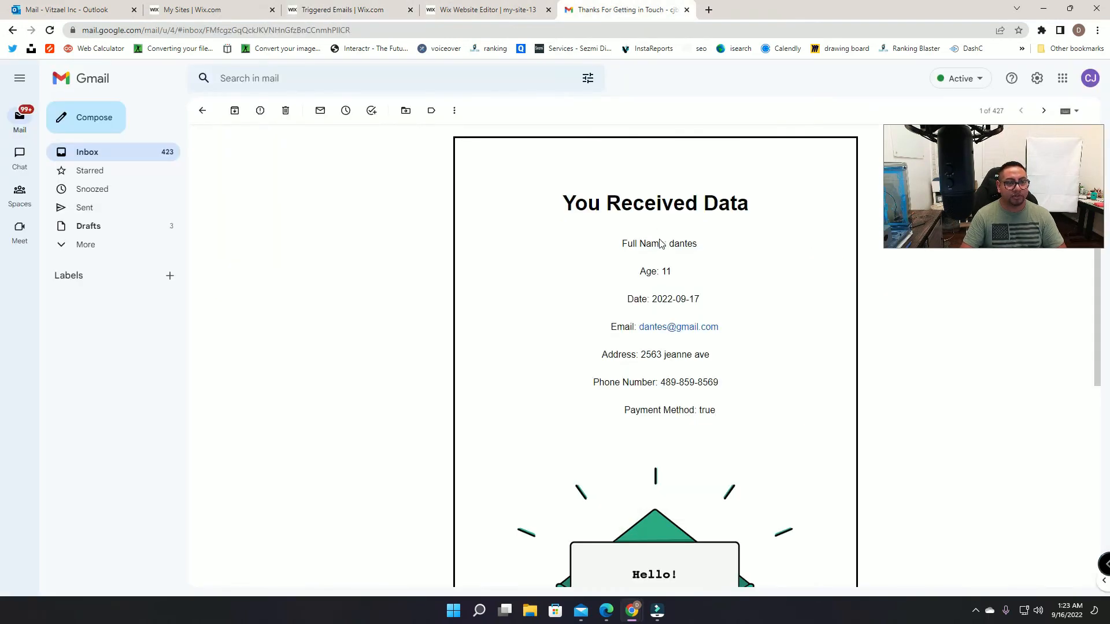
{"action": "left_click_drag", "start_coordinate": [659, 244], "coordinate": [628, 244]}
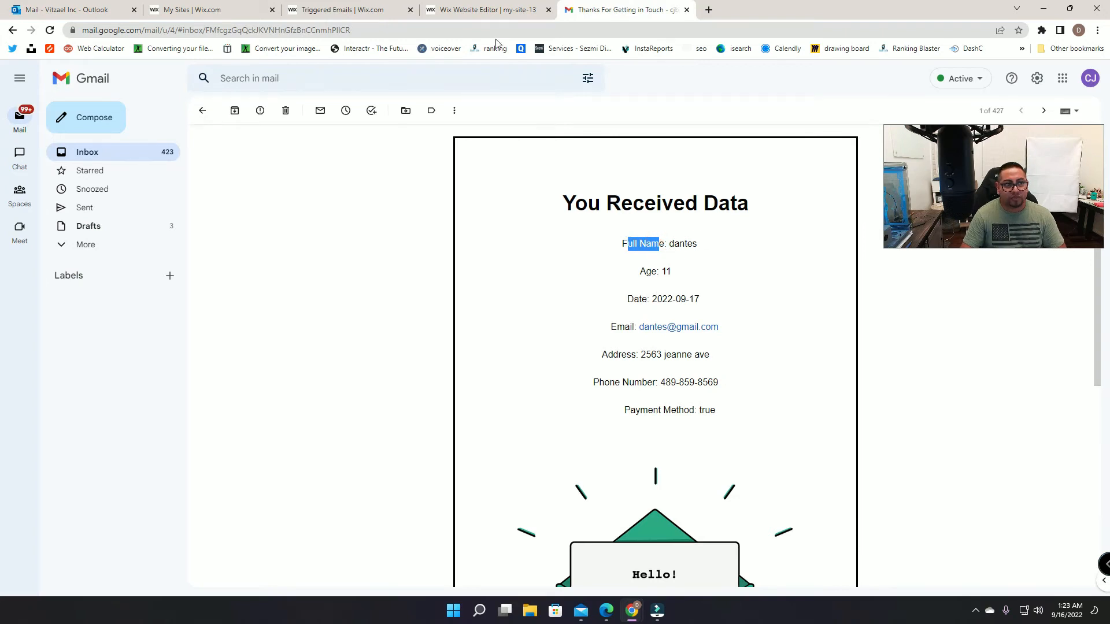
{"action": "left_click", "coordinate": [485, 12]}
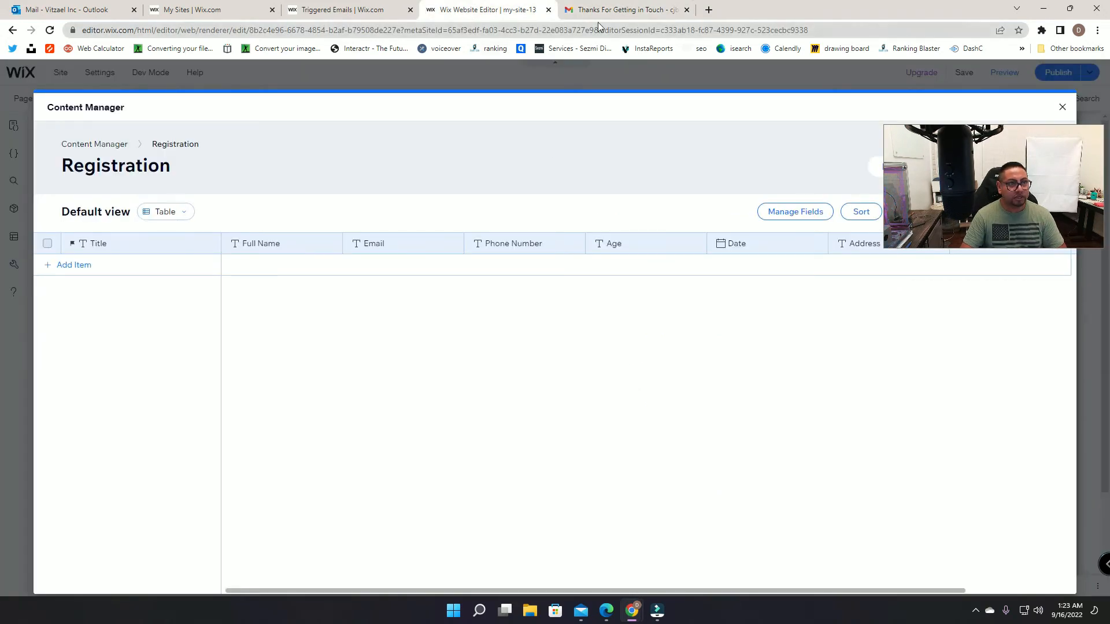
{"action": "left_click_drag", "start_coordinate": [372, 7], "coordinate": [507, 9]}
{"action": "left_click", "coordinate": [668, 290]}
{"action": "triple_click", "coordinate": [670, 292]}
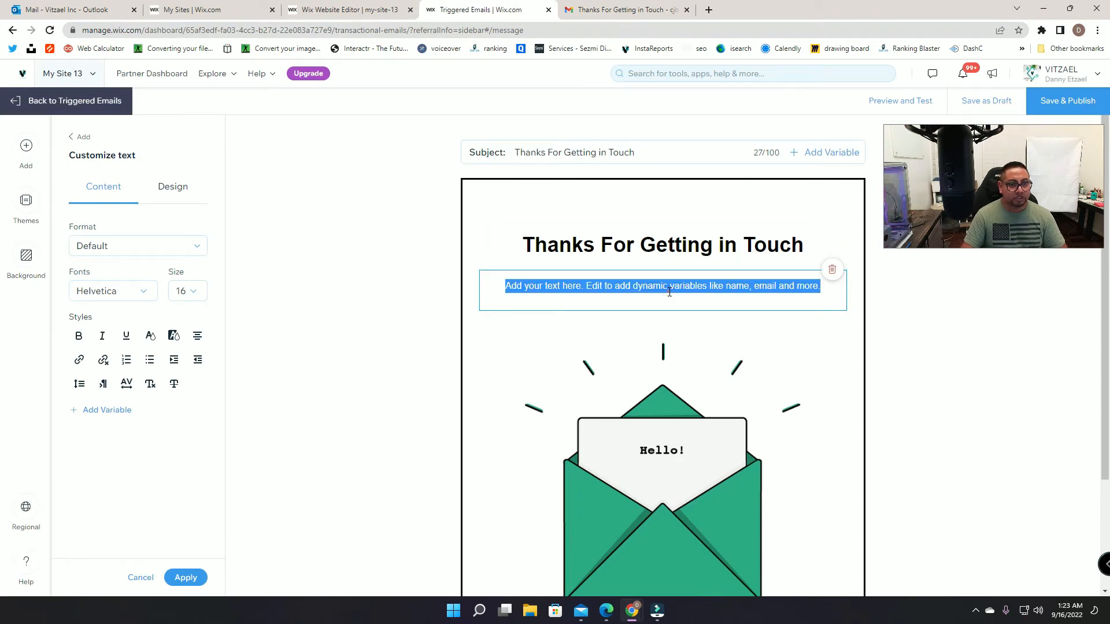
{"action": "type", "text": "Full Name:"}
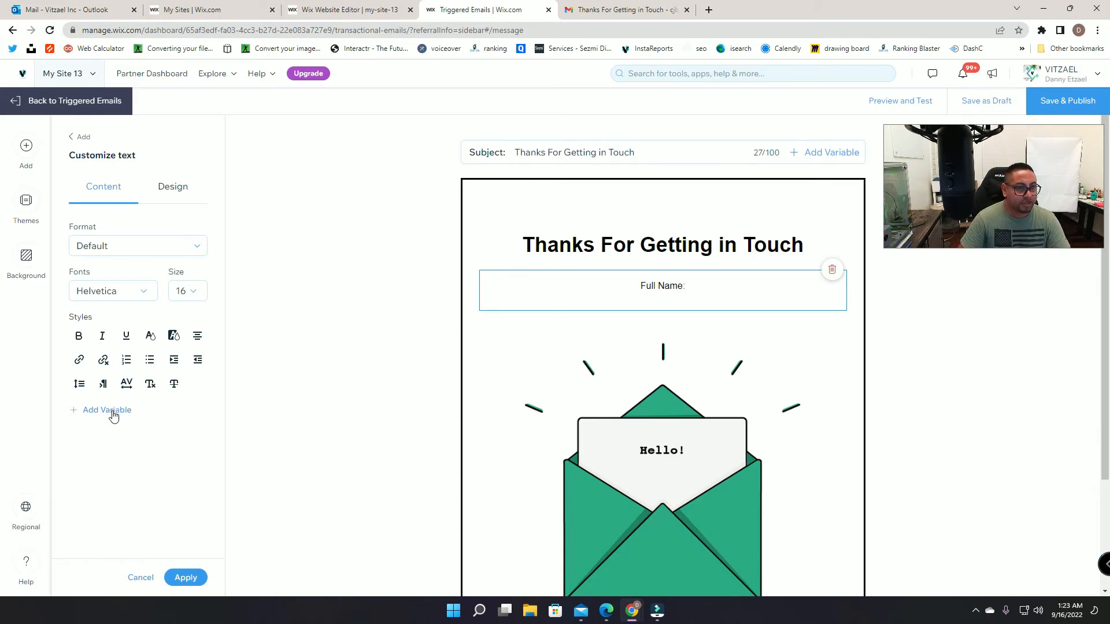
Step: Insert the ${FullName} dynamic variable into the Full Name line
{"action": "left_click", "coordinate": [112, 412]}
{"action": "left_click", "coordinate": [496, 315]}
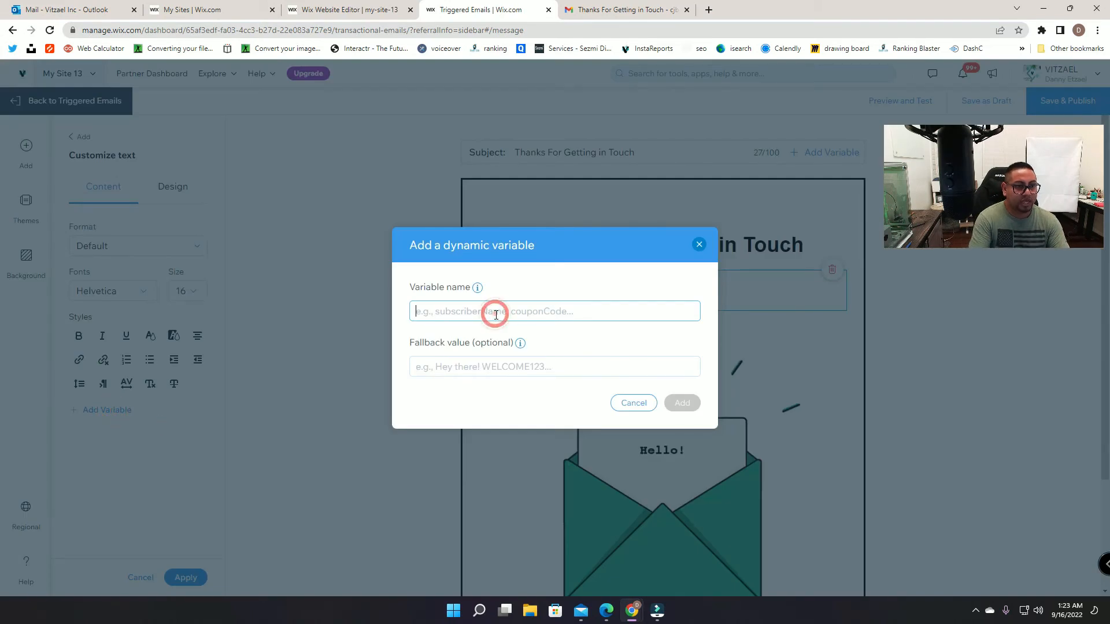
{"action": "type", "text": "Full Name"}
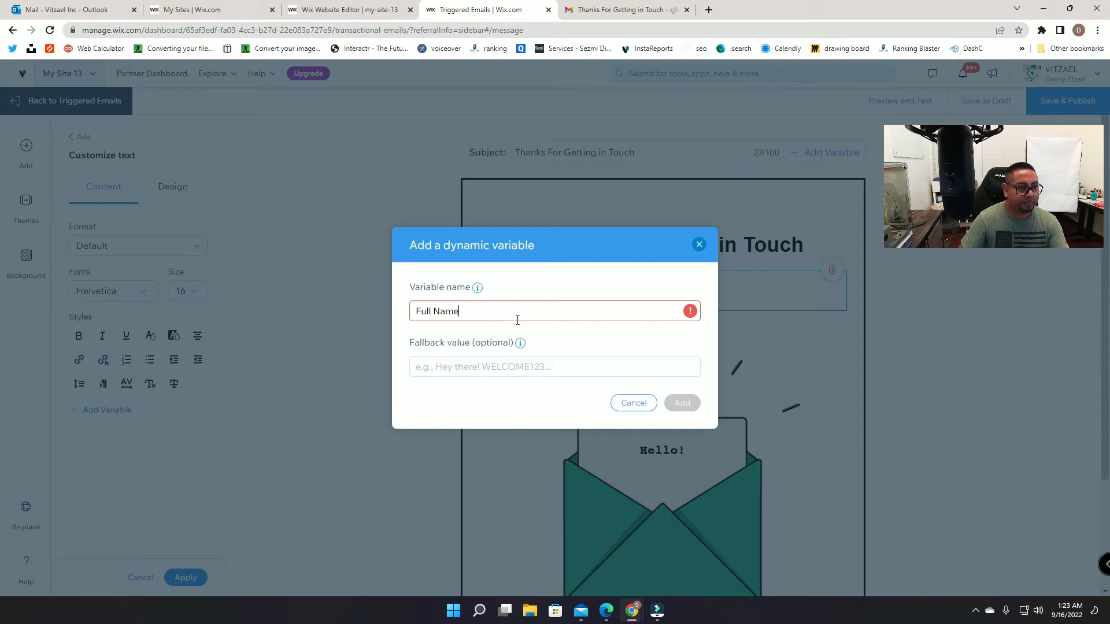
{"action": "mouse_move", "coordinate": [689, 314]}
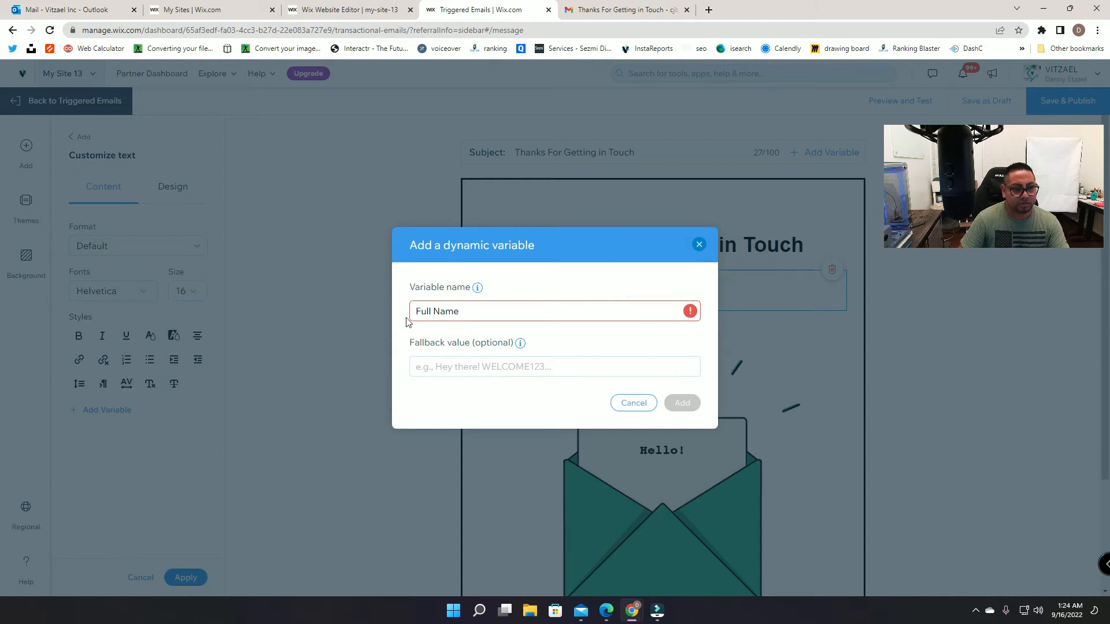
{"action": "key", "text": "BackSpace"}
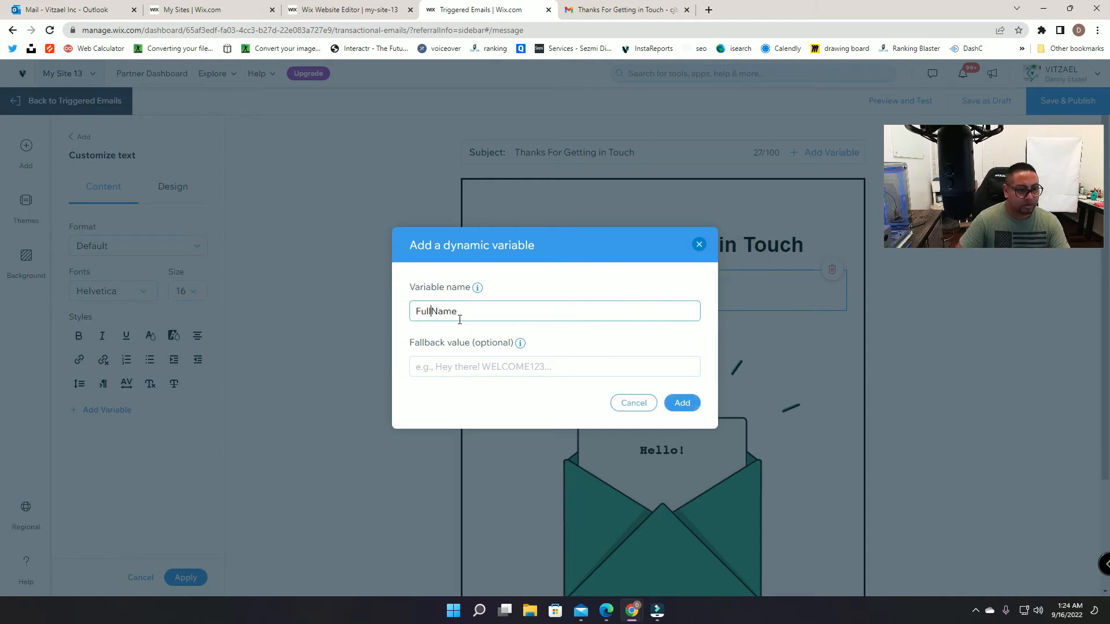
{"action": "left_click", "coordinate": [691, 412]}
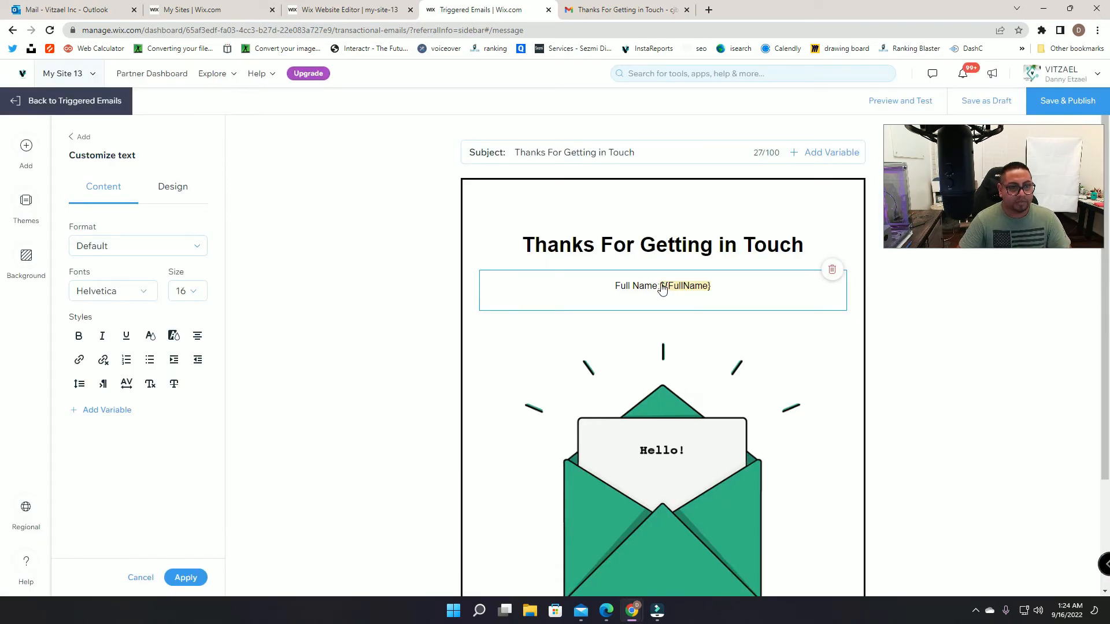
{"action": "left_click", "coordinate": [663, 289]}
{"action": "left_click", "coordinate": [699, 244]}
Step: Add the colon after 'Full Name' and compare the line with the submitted name in Gmail
{"action": "left_click", "coordinate": [658, 286]}
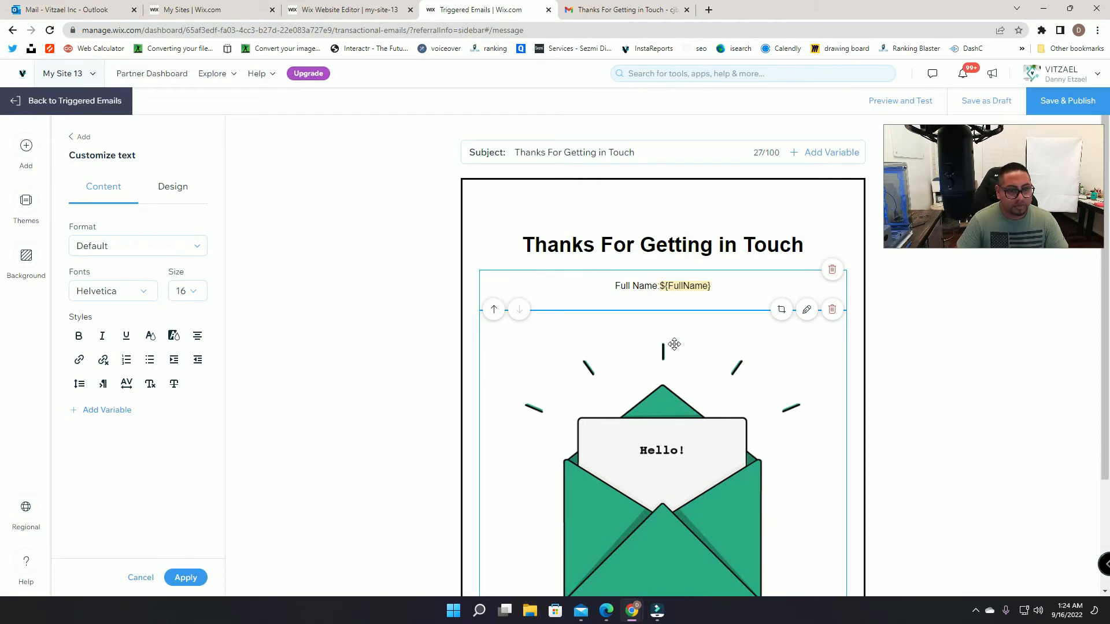
{"action": "left_click", "coordinate": [659, 286]}
{"action": "left_click", "coordinate": [656, 286]}
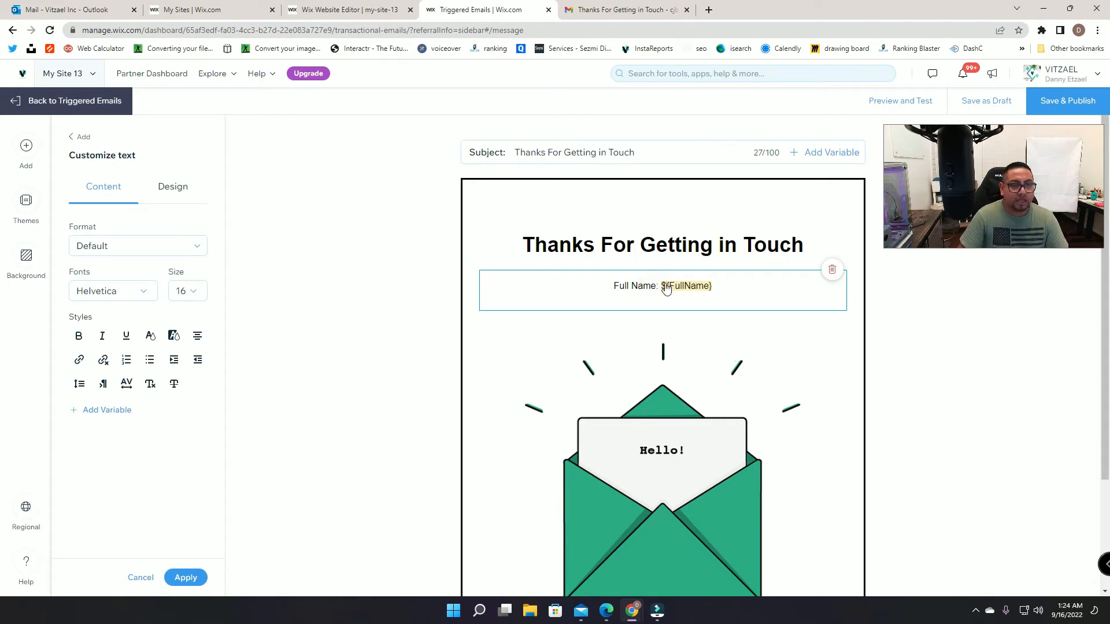
{"action": "left_click", "coordinate": [605, 20]}
{"action": "left_click", "coordinate": [656, 259]}
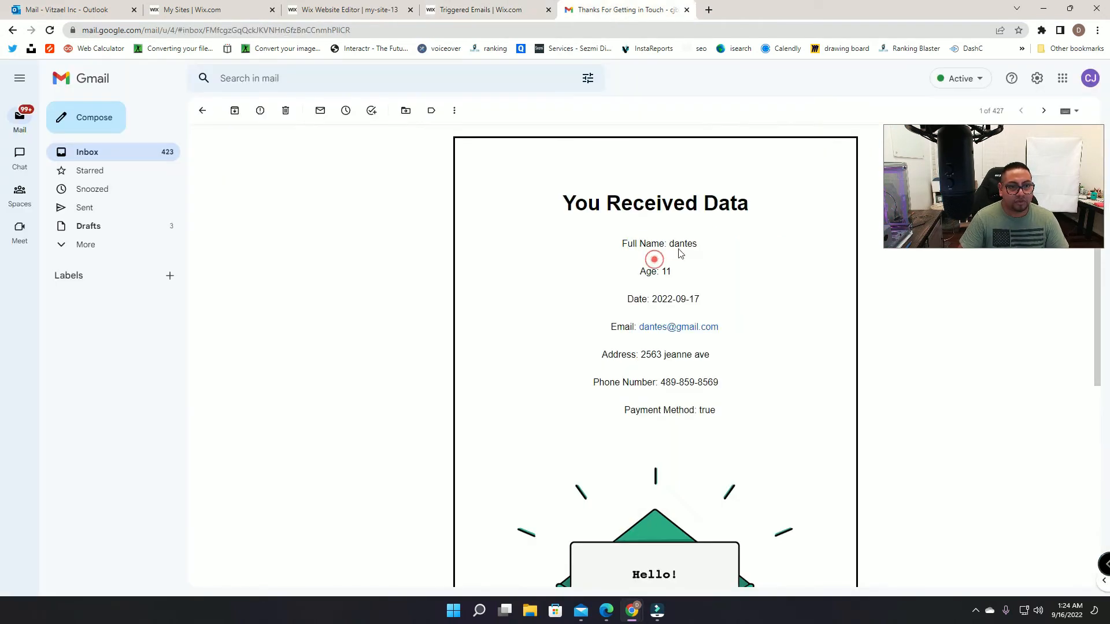
{"action": "double_click", "coordinate": [671, 242]}
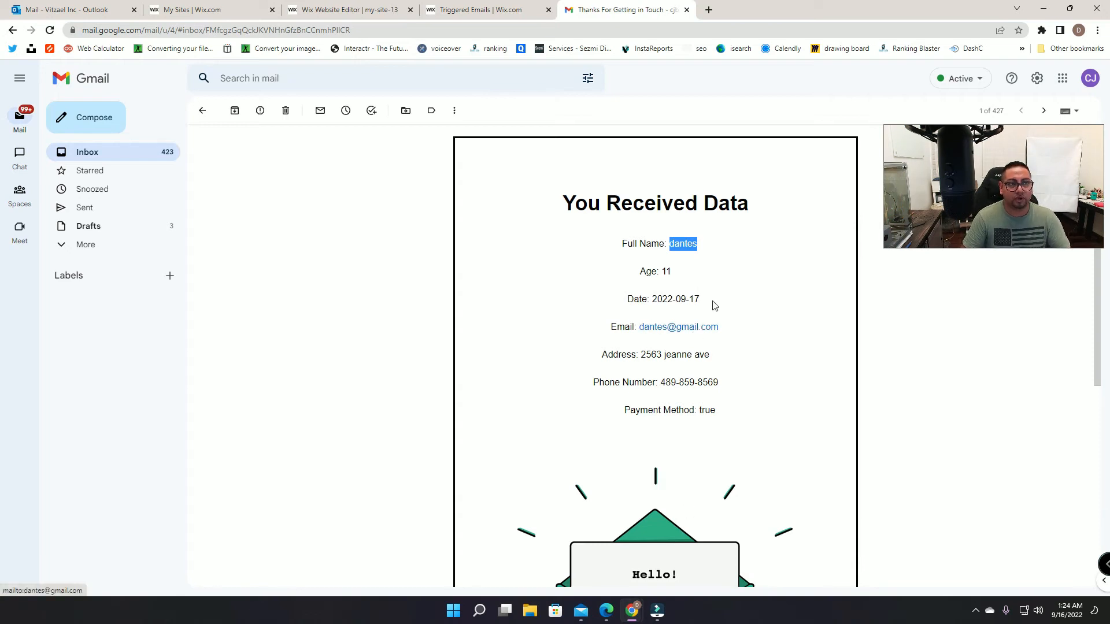
{"action": "left_click", "coordinate": [479, 8]}
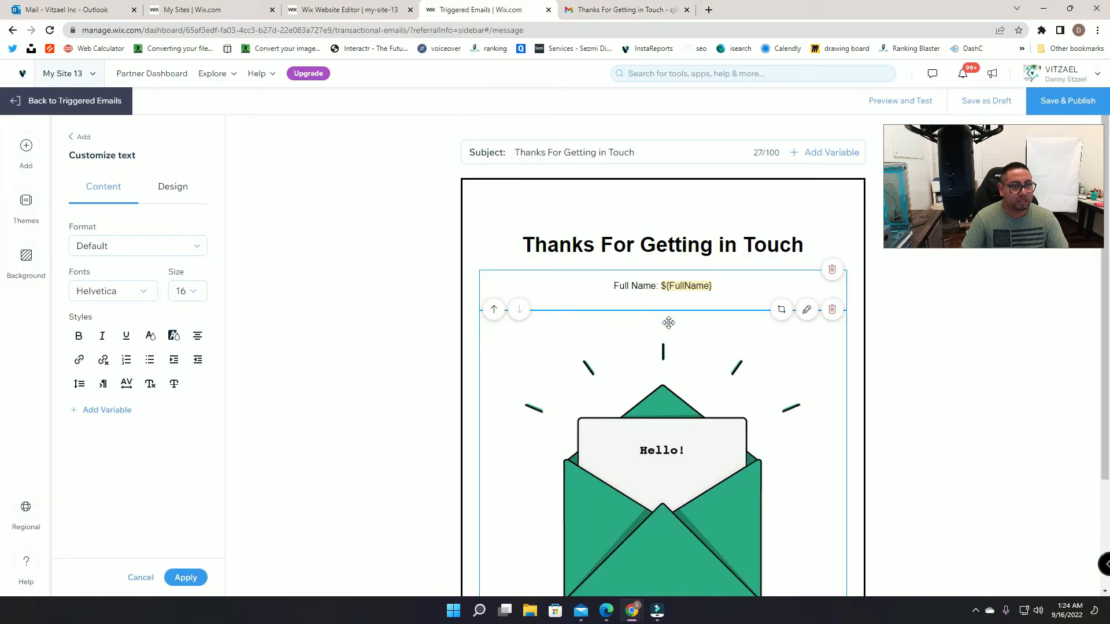
Step: Add an 'Age:' text line below Full Name followed by the ${age} variable
{"action": "left_click", "coordinate": [72, 142]}
{"action": "left_click", "coordinate": [110, 197]}
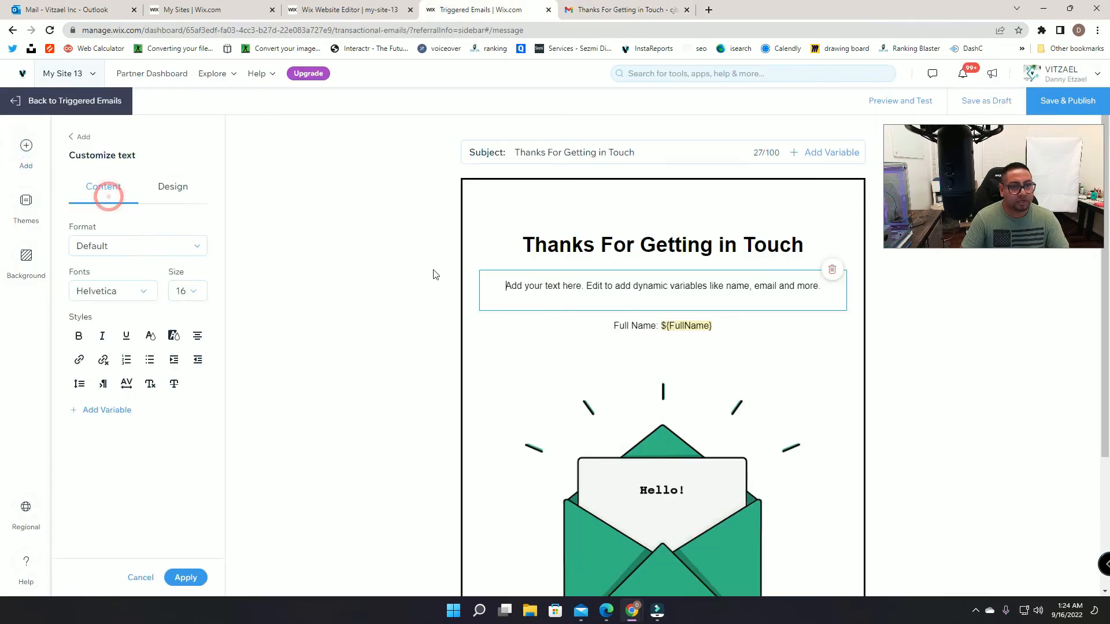
{"action": "left_click", "coordinate": [527, 330]}
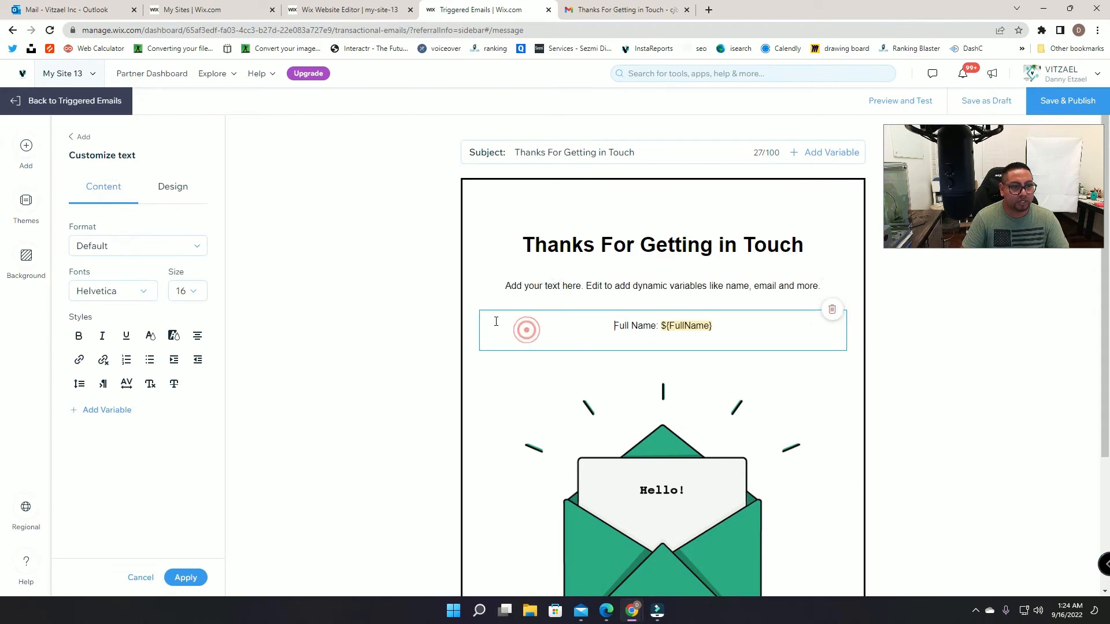
{"action": "left_click", "coordinate": [518, 270]}
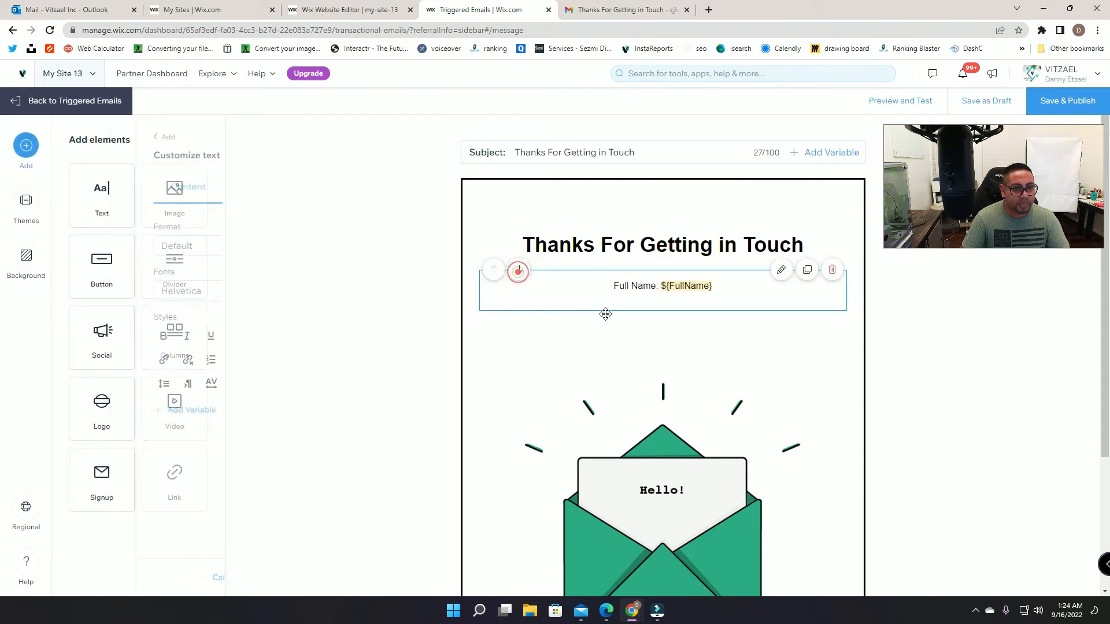
{"action": "left_click", "coordinate": [590, 339]}
{"action": "triple_click", "coordinate": [604, 324]}
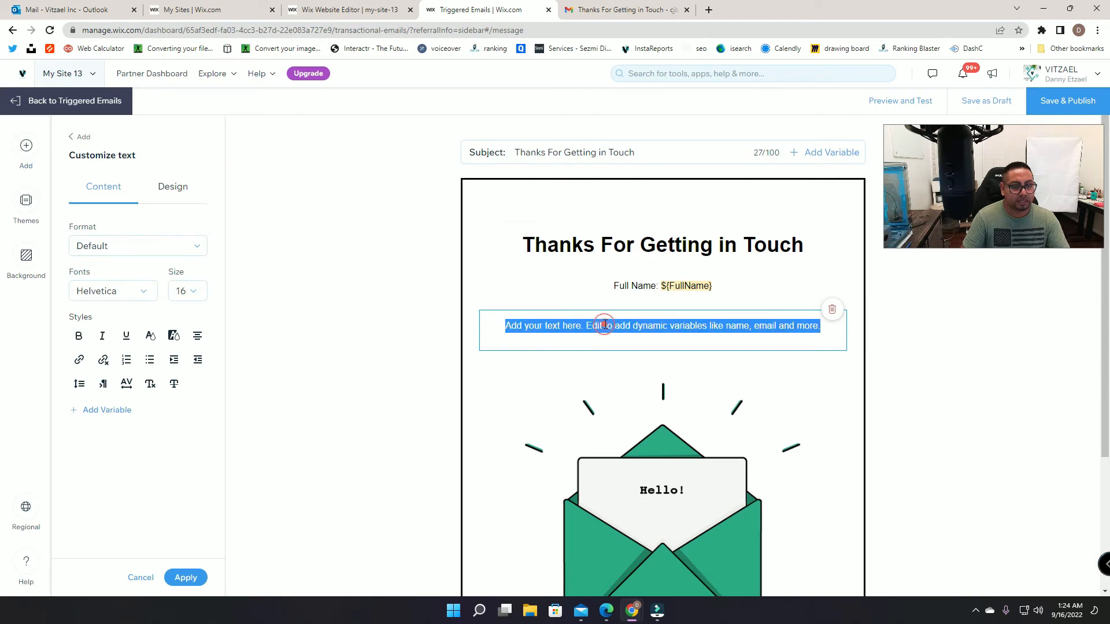
{"action": "type", "text": "Age:"}
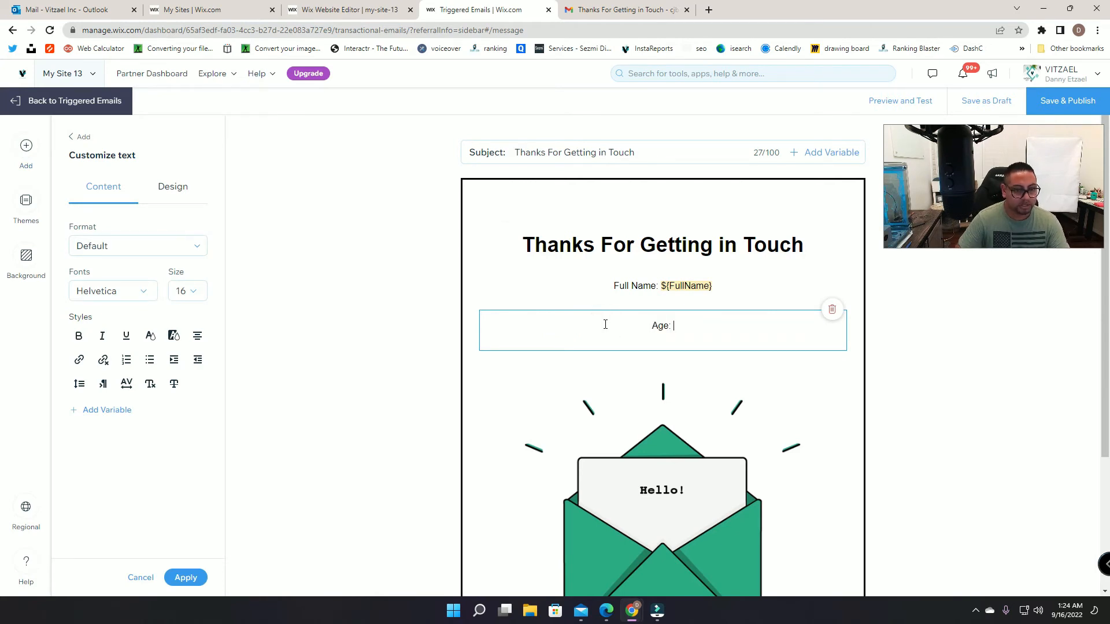
{"action": "left_click", "coordinate": [99, 411]}
{"action": "type", "text": "a"}
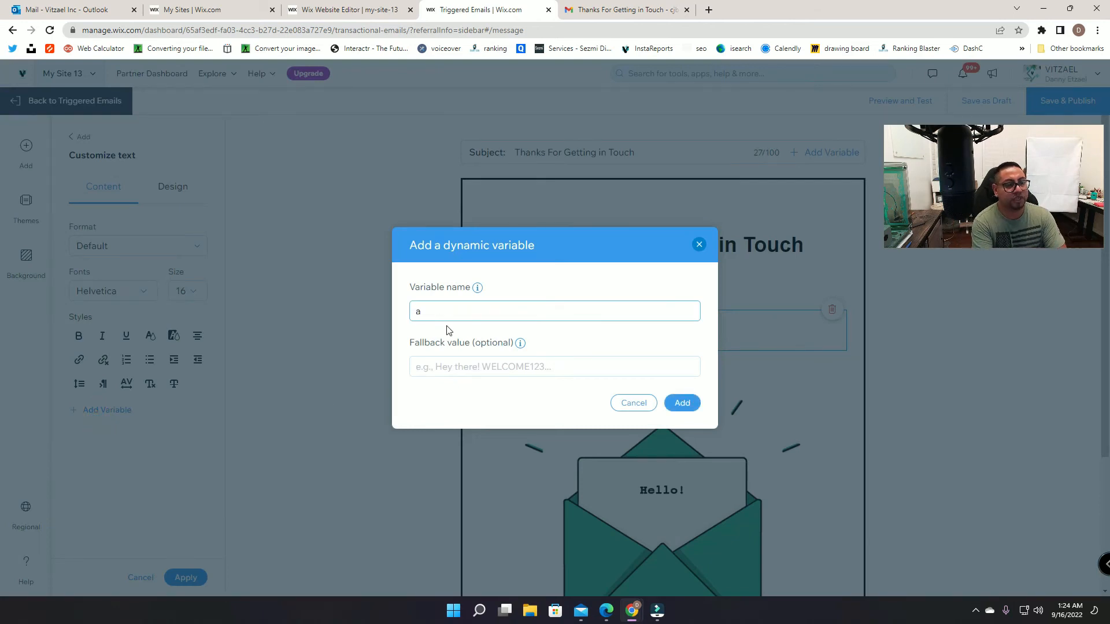
{"action": "type", "text": "ge"}
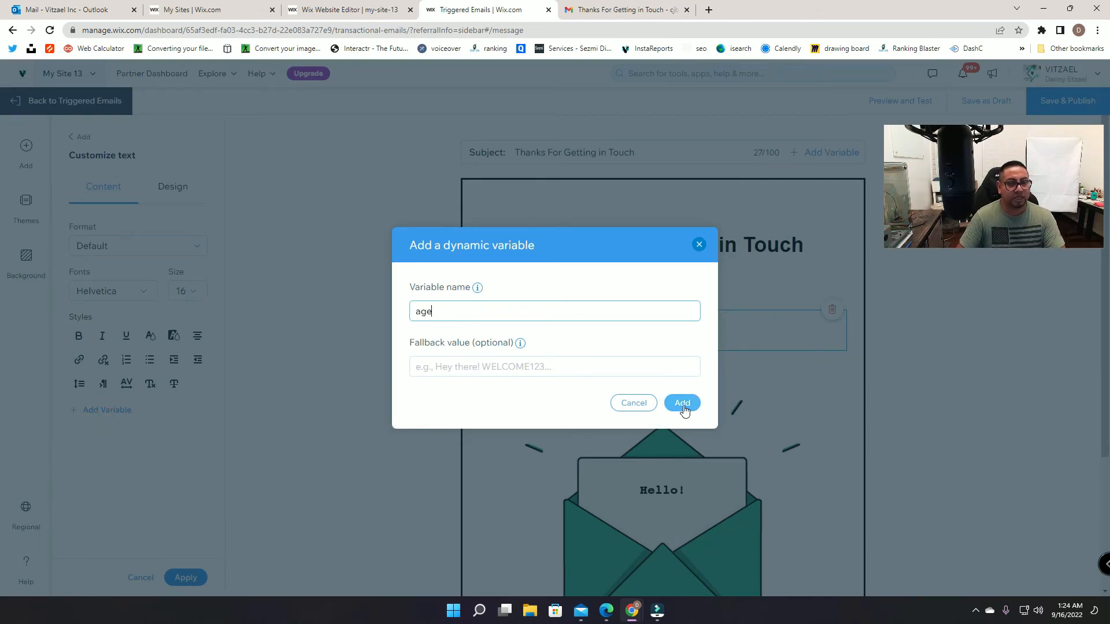
{"action": "left_click", "coordinate": [682, 403]}
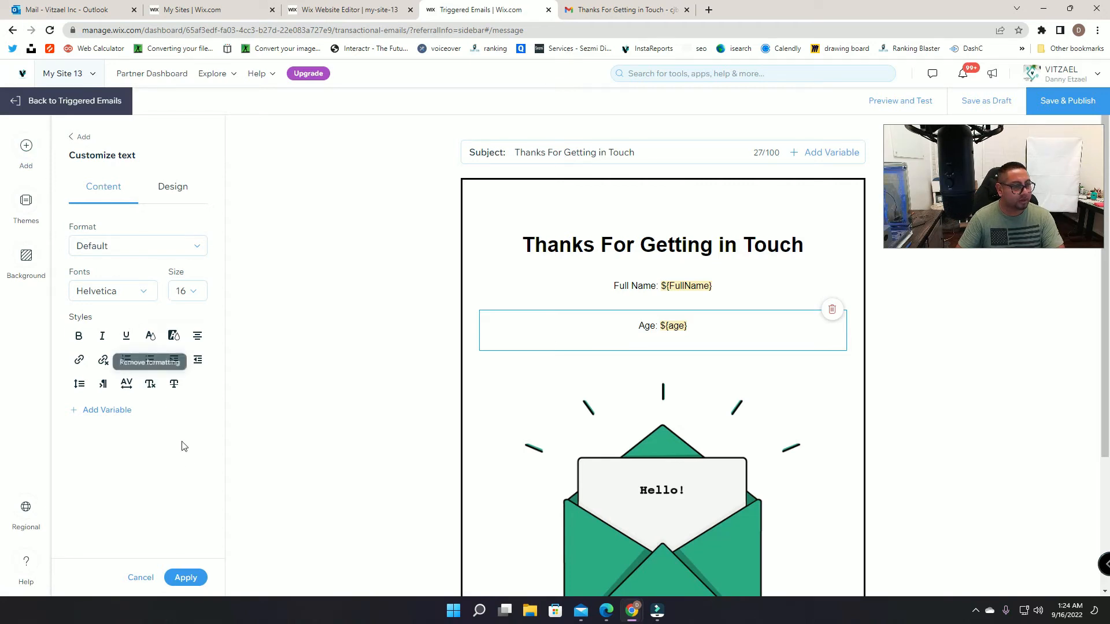
{"action": "left_click", "coordinate": [26, 150]}
Step: Add another text block and move it below the Full Name and Age lines
{"action": "left_click", "coordinate": [99, 214]}
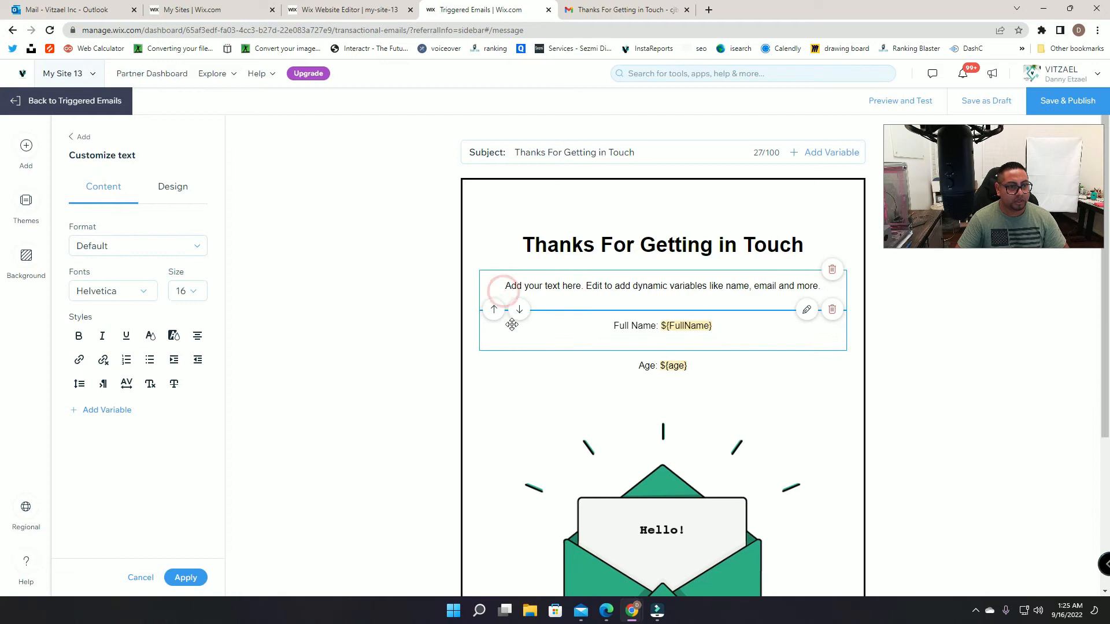
{"action": "left_click", "coordinate": [514, 312]}
{"action": "left_click", "coordinate": [515, 312]}
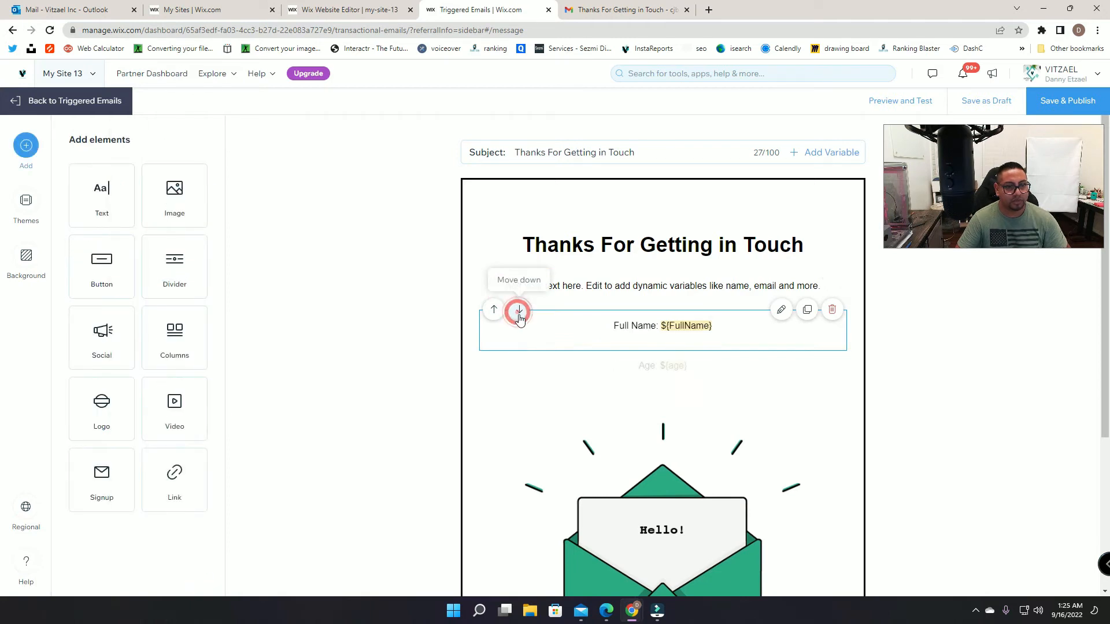
{"action": "left_click", "coordinate": [615, 272]}
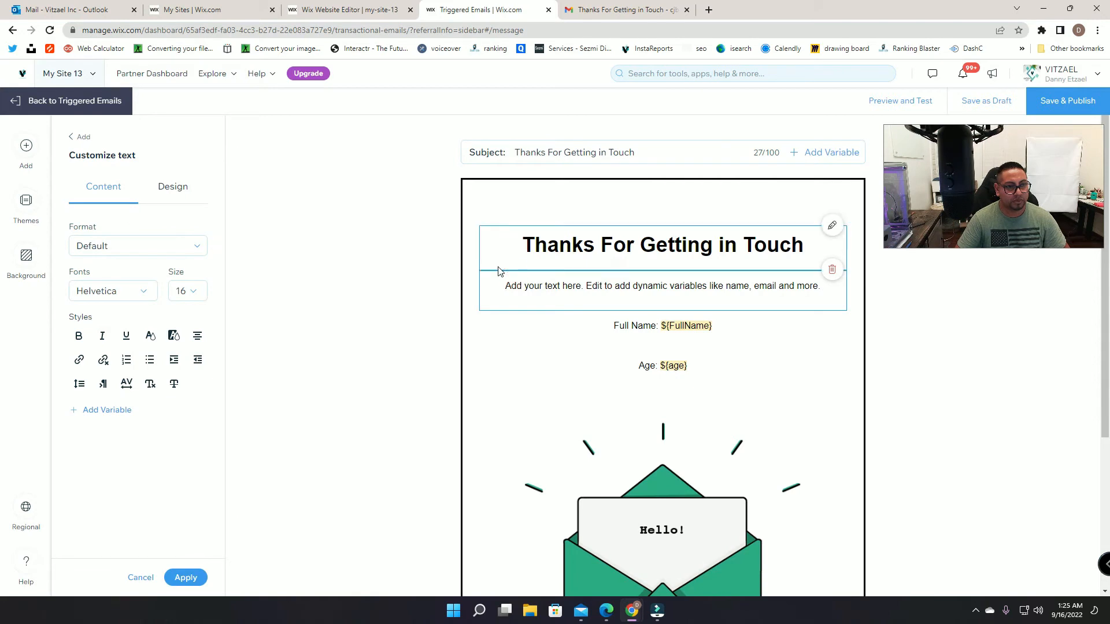
{"action": "left_click", "coordinate": [520, 272]}
{"action": "left_click", "coordinate": [541, 339]}
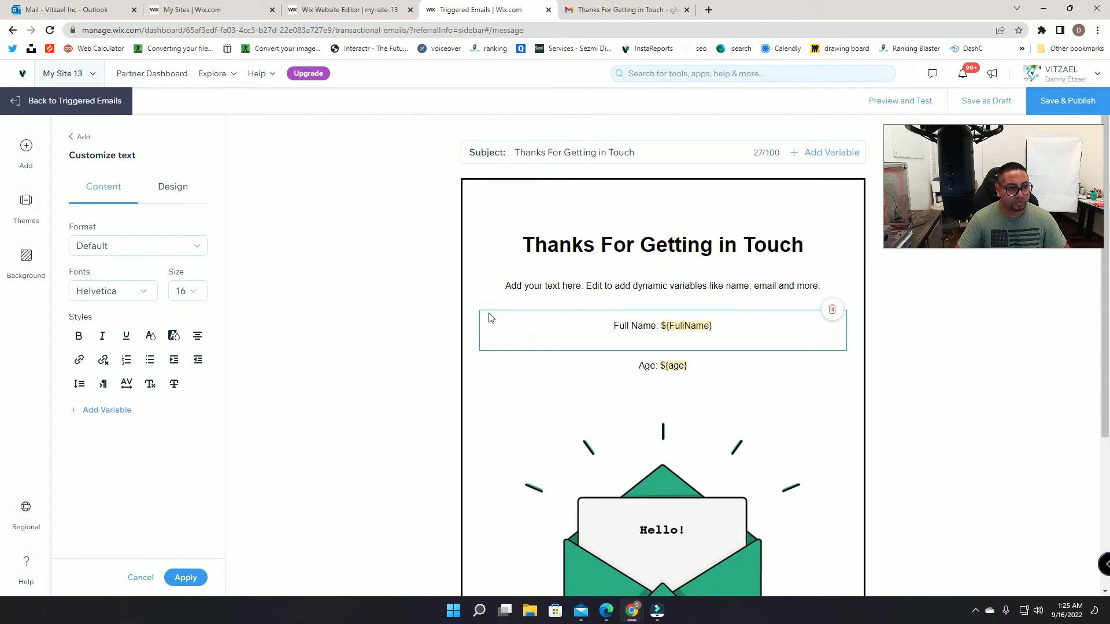
{"action": "left_click", "coordinate": [520, 271]}
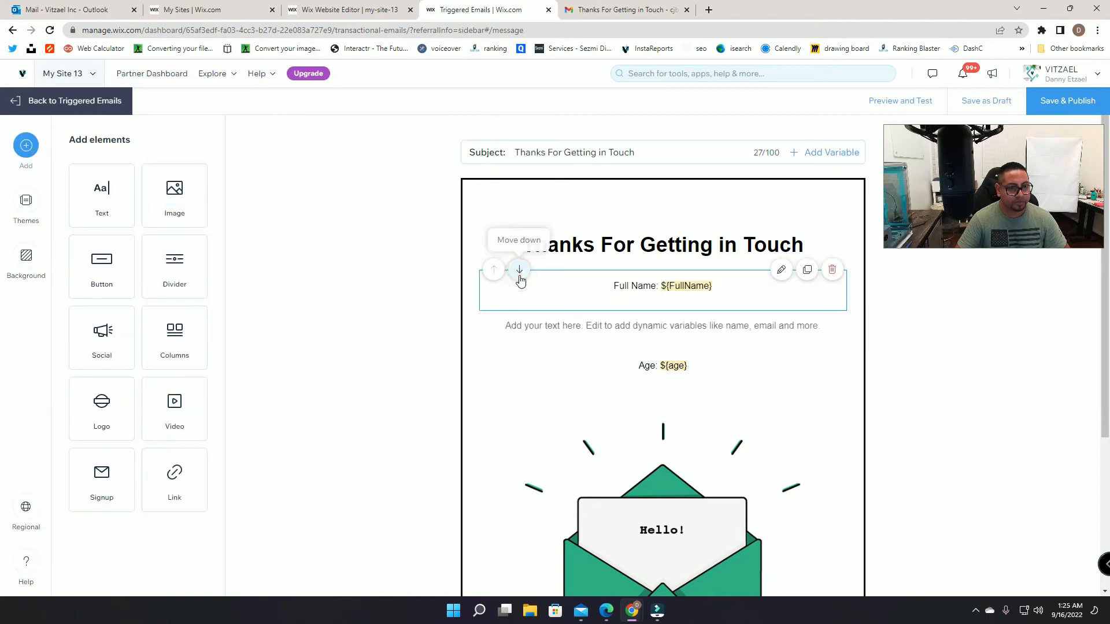
{"action": "left_click", "coordinate": [521, 312]}
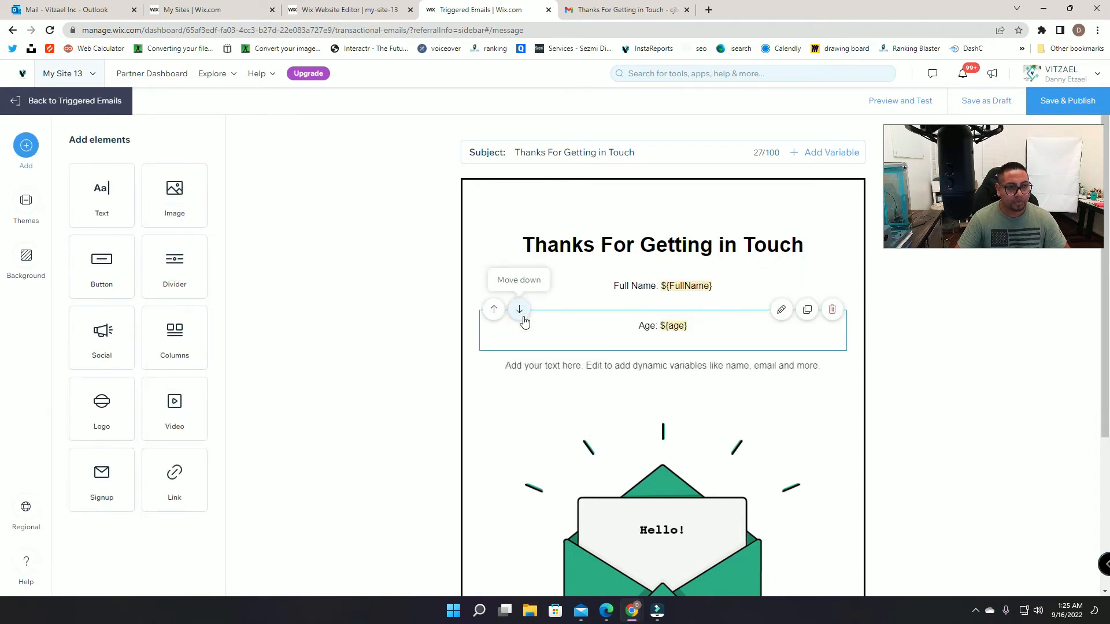
{"action": "left_click", "coordinate": [608, 373]}
Step: Type 'Email:' into the block and insert the ${email} variable, checking the fields in Gmail
{"action": "left_click", "coordinate": [657, 19]}
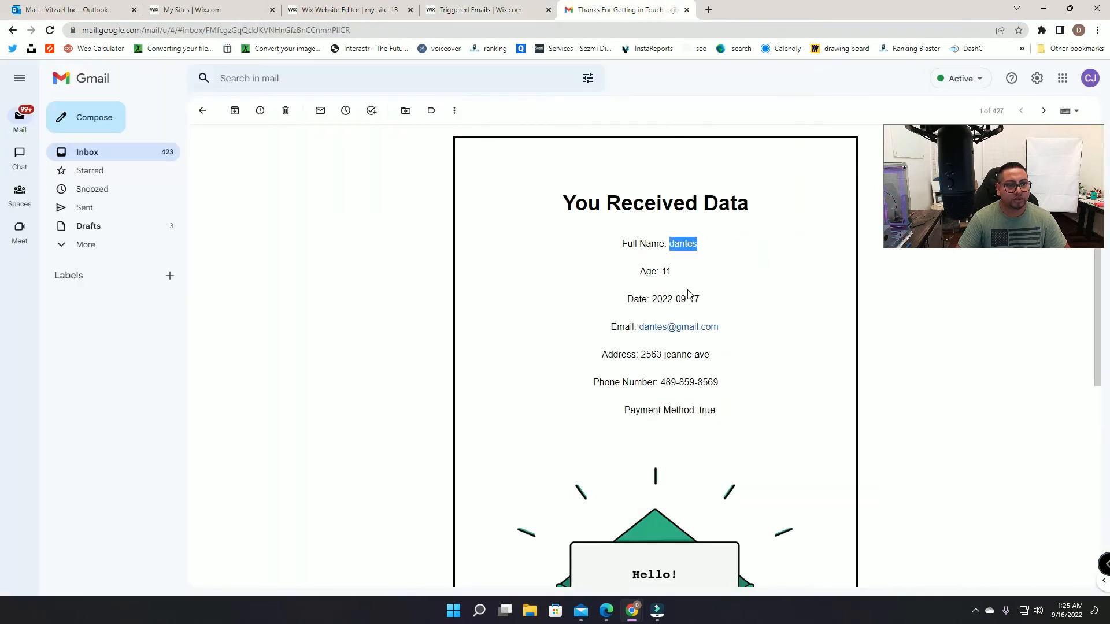
{"action": "left_click", "coordinate": [480, 10]}
{"action": "triple_click", "coordinate": [643, 368]}
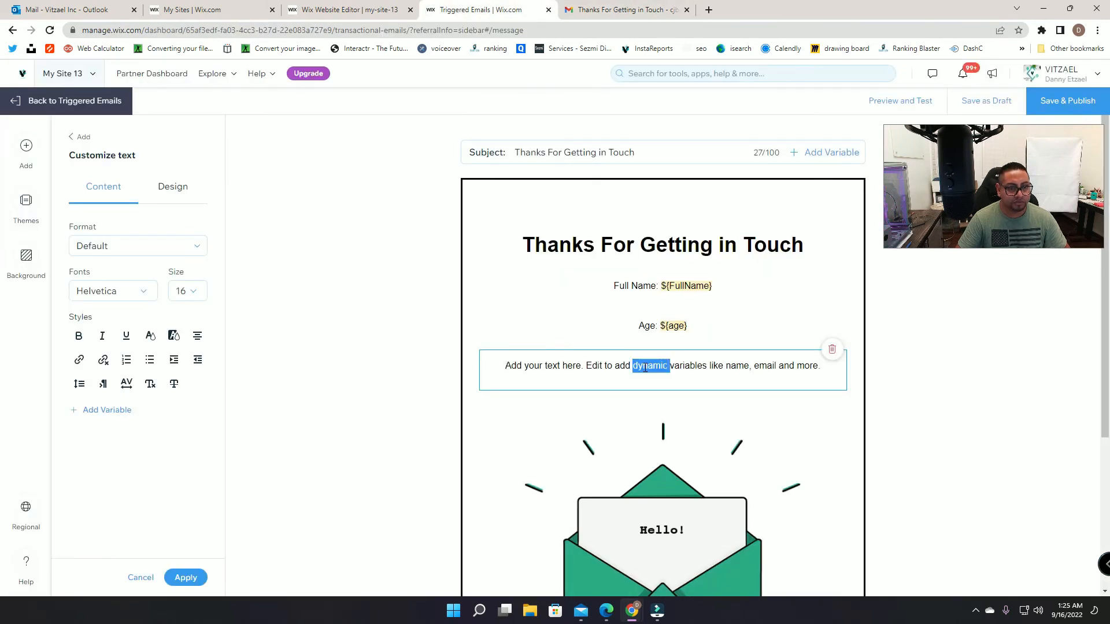
{"action": "type", "text": "Email:"}
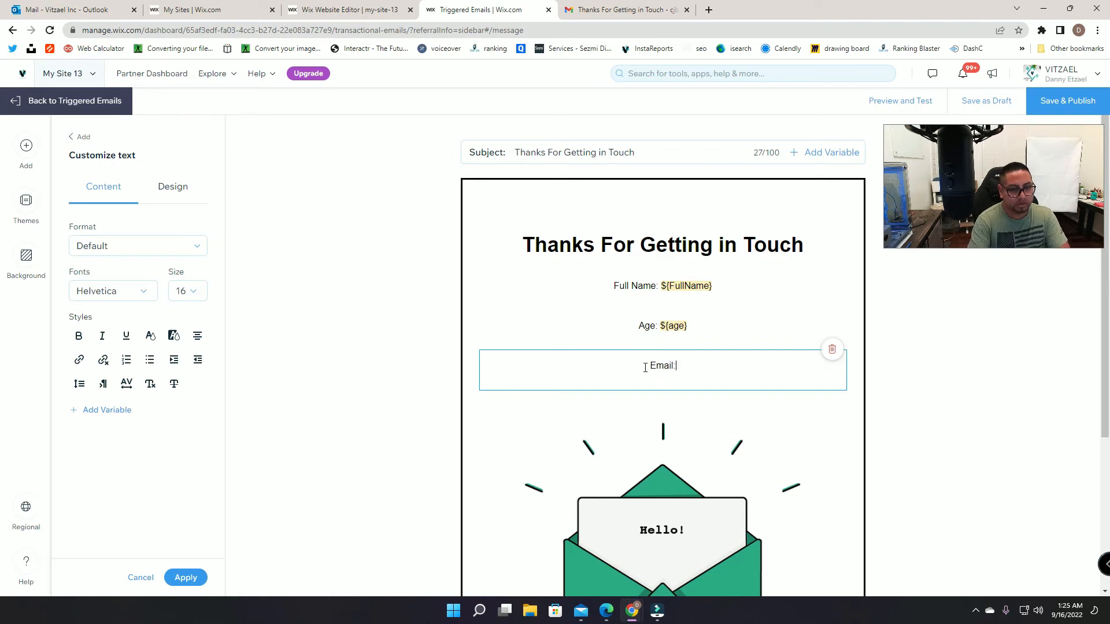
{"action": "left_click", "coordinate": [118, 409]}
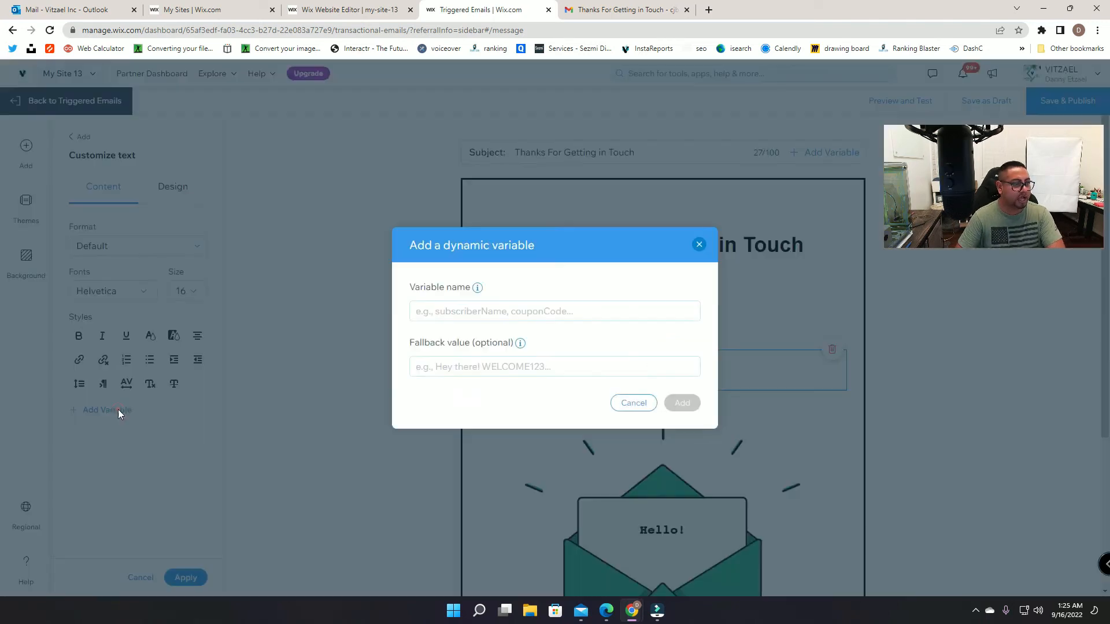
{"action": "type", "text": "email"}
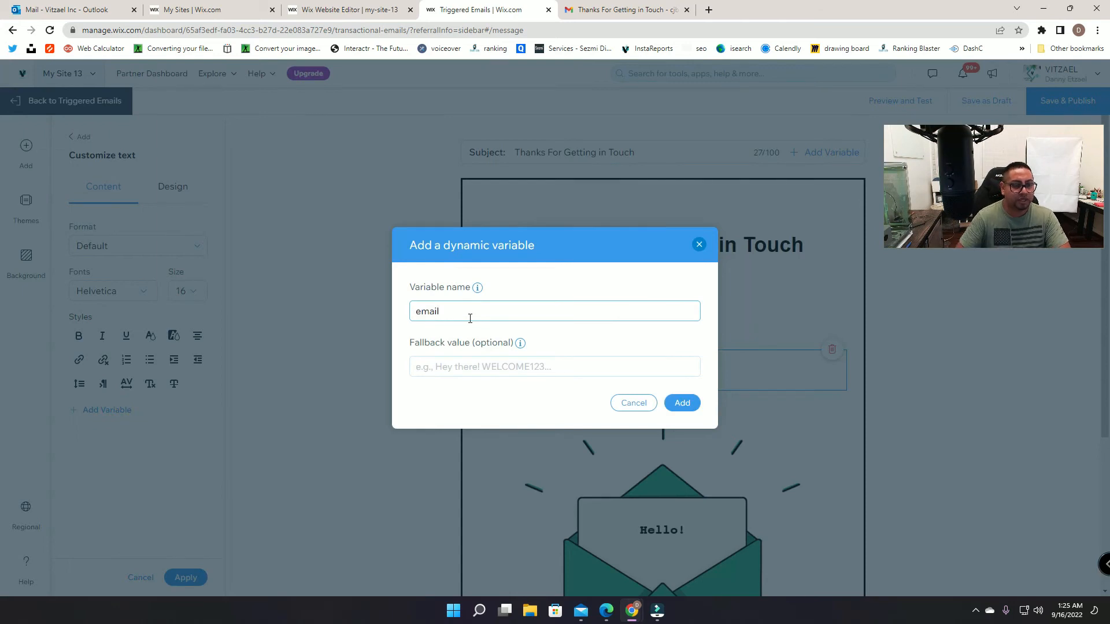
{"action": "left_click", "coordinate": [678, 401]}
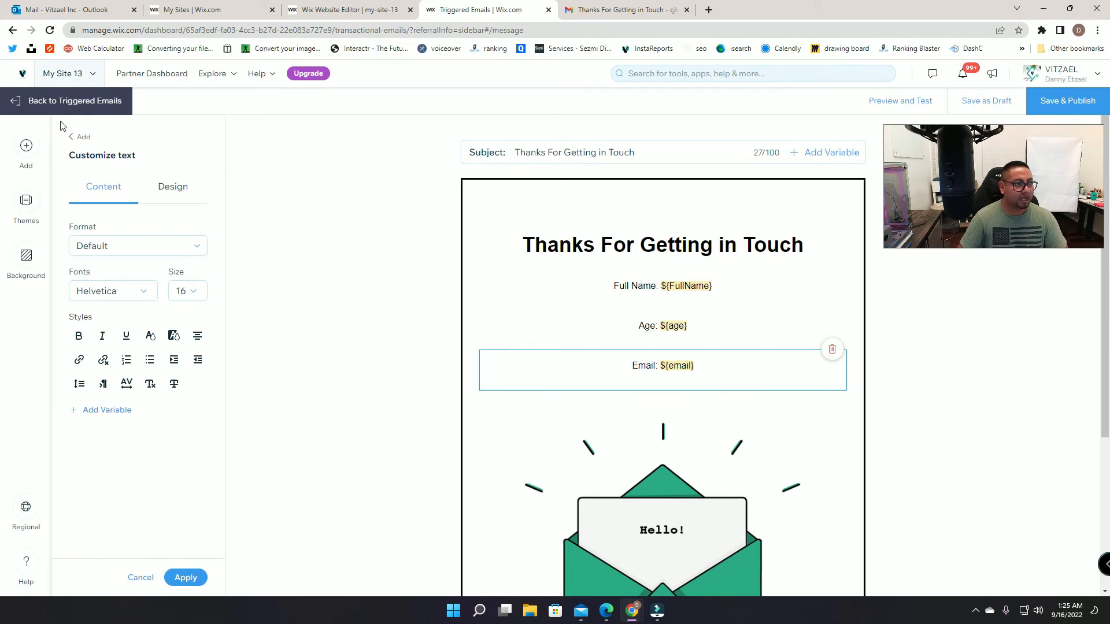
{"action": "left_click", "coordinate": [677, 9]}
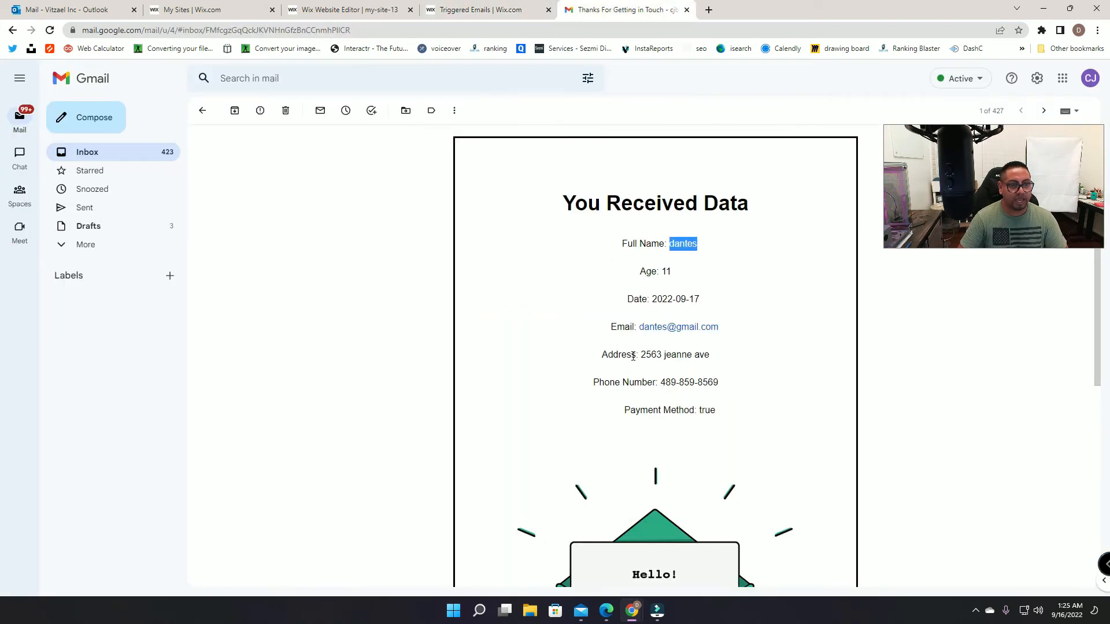
{"action": "left_click", "coordinate": [488, 11]}
Step: Add an 'Address' text line and move it below Full Name, Age and Email
{"action": "left_click", "coordinate": [26, 145]}
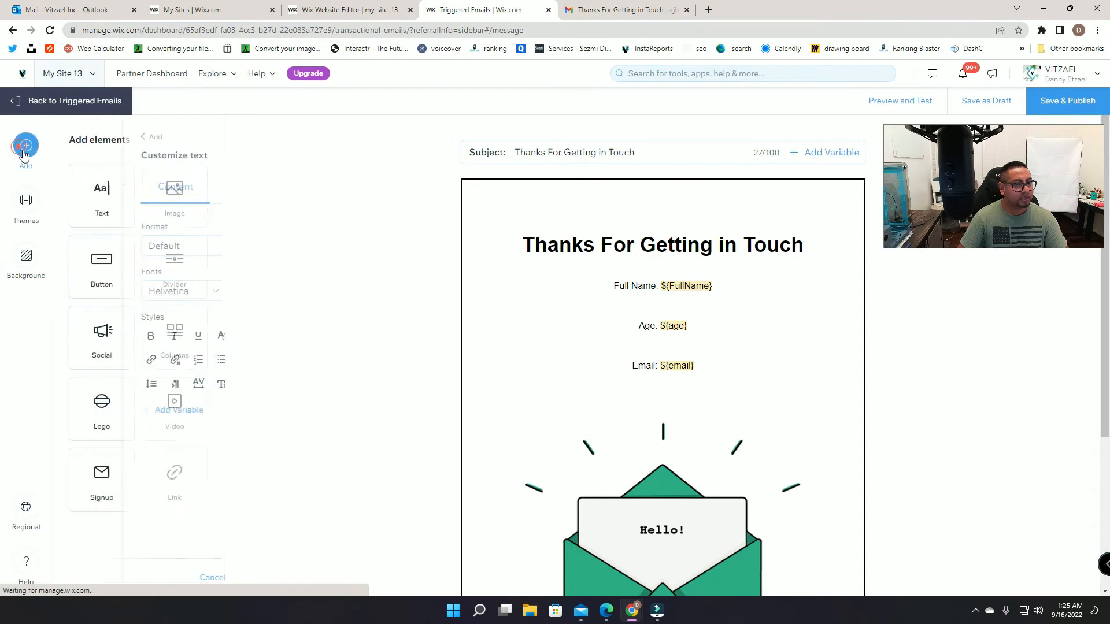
{"action": "left_click_drag", "start_coordinate": [97, 203], "coordinate": [566, 304]}
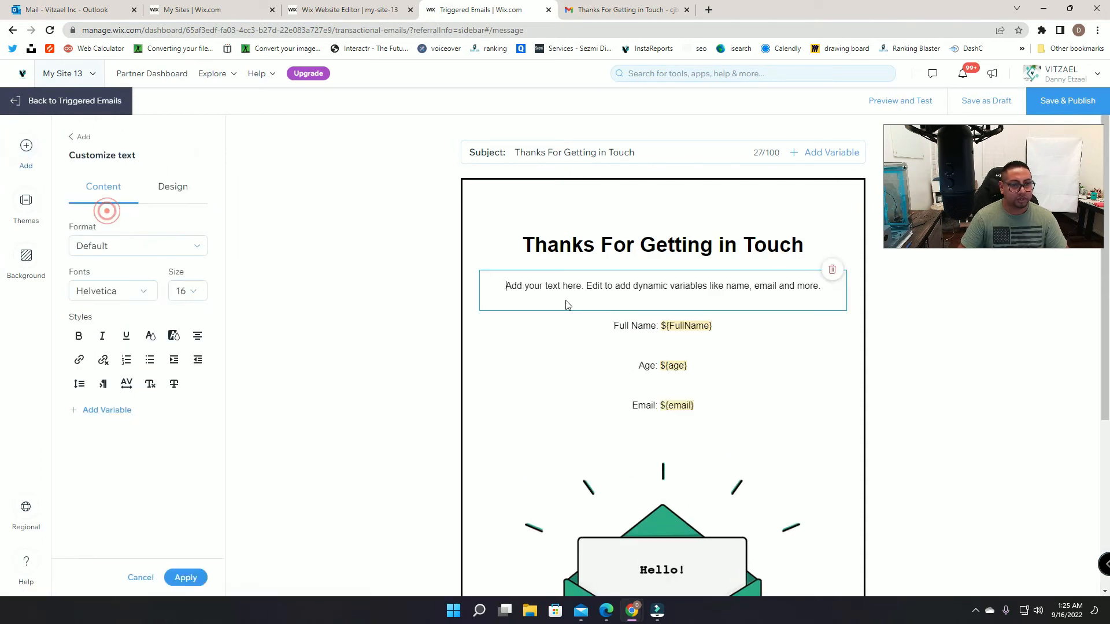
{"action": "triple_click", "coordinate": [595, 287]}
{"action": "type", "text": "Address :"}
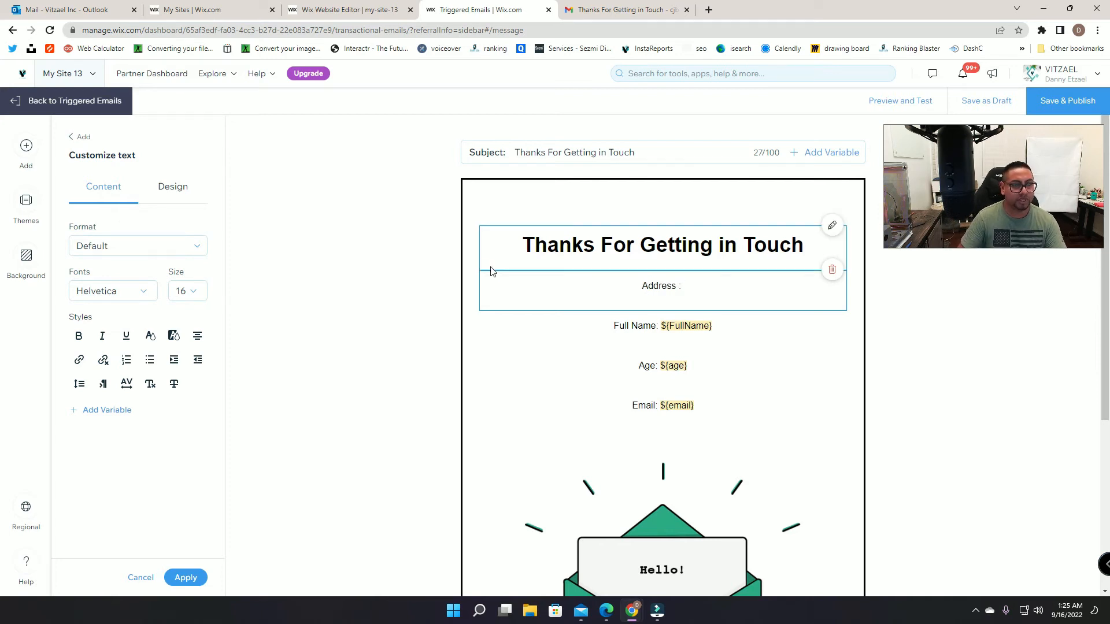
{"action": "left_click", "coordinate": [521, 365]}
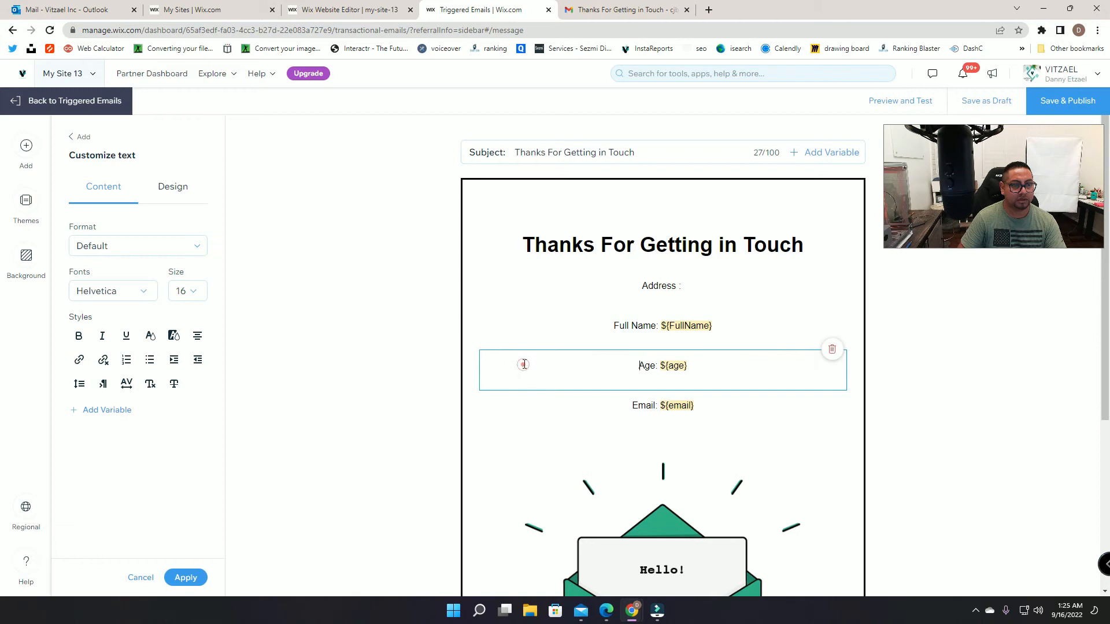
{"action": "left_click", "coordinate": [523, 271]}
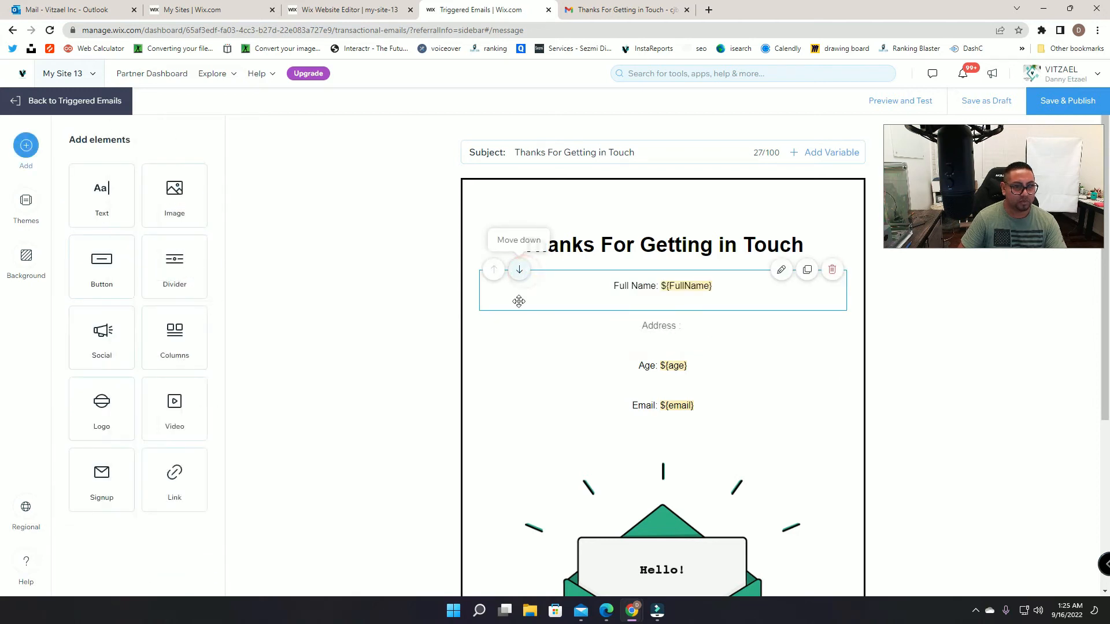
{"action": "left_click", "coordinate": [520, 310]}
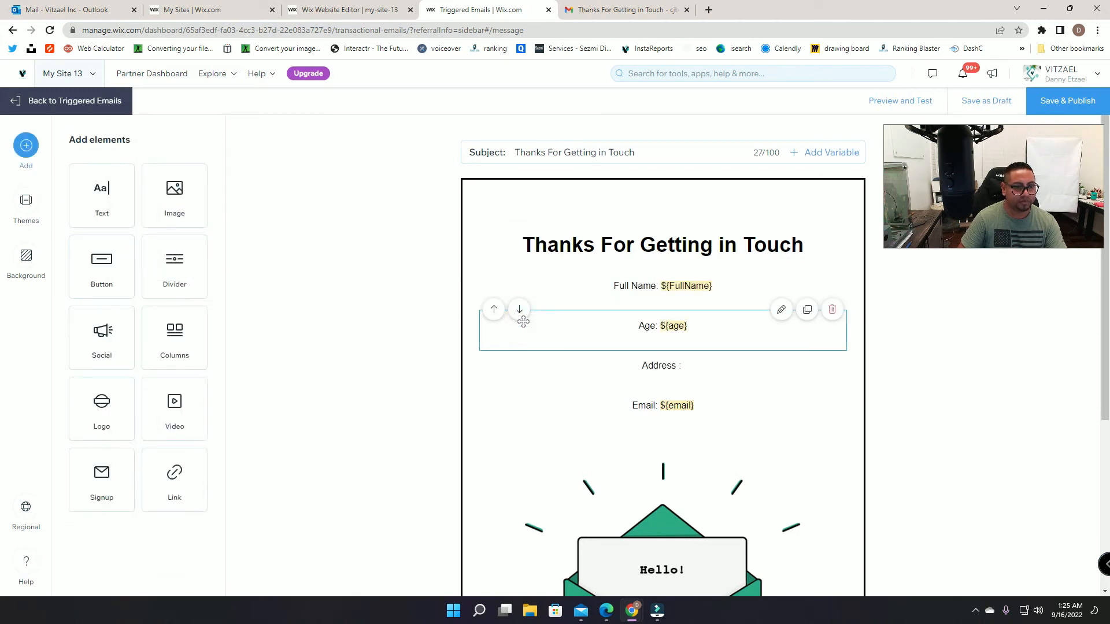
{"action": "left_click", "coordinate": [520, 351]}
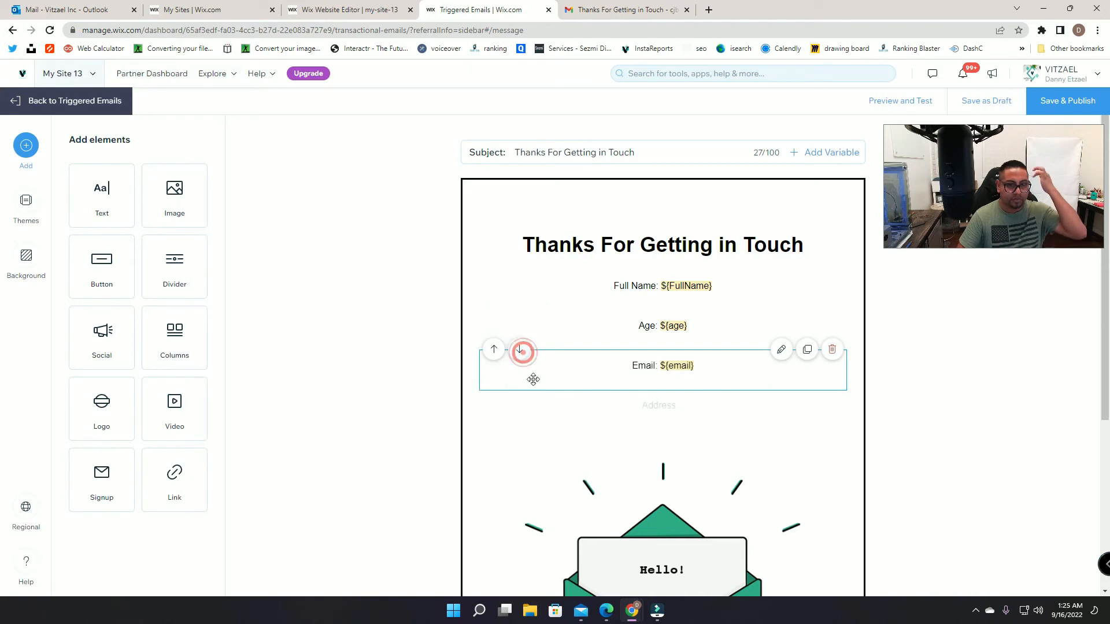
Step: Insert the ${address} variable into the Address line and compare it with the Gmail message
{"action": "left_click", "coordinate": [644, 404]}
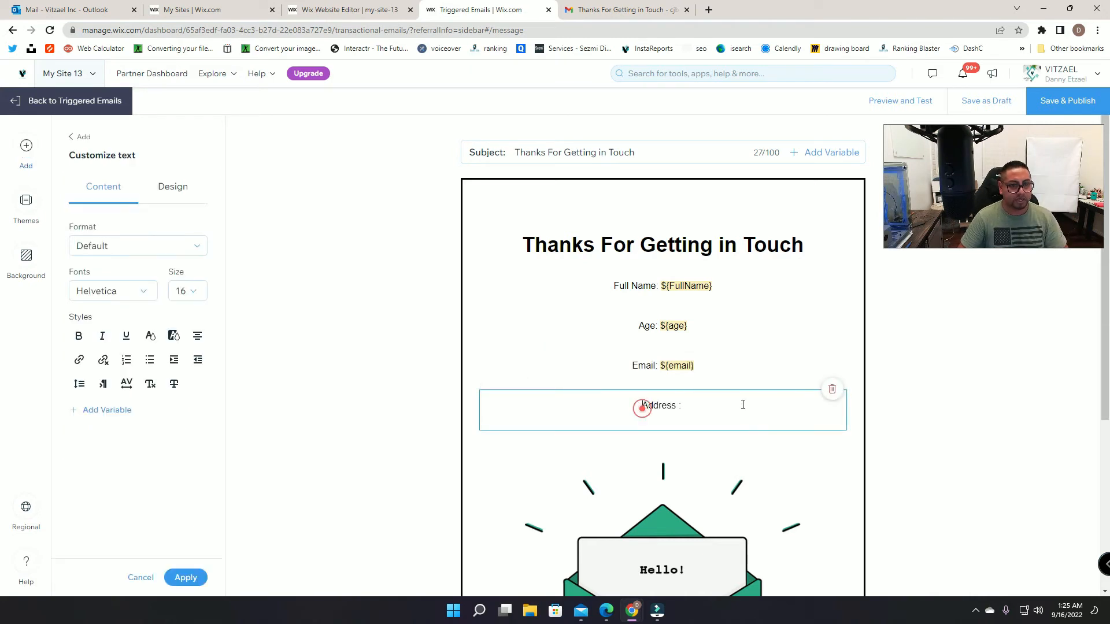
{"action": "left_click", "coordinate": [110, 410]}
{"action": "left_click", "coordinate": [519, 315]}
{"action": "type", "text": "address"}
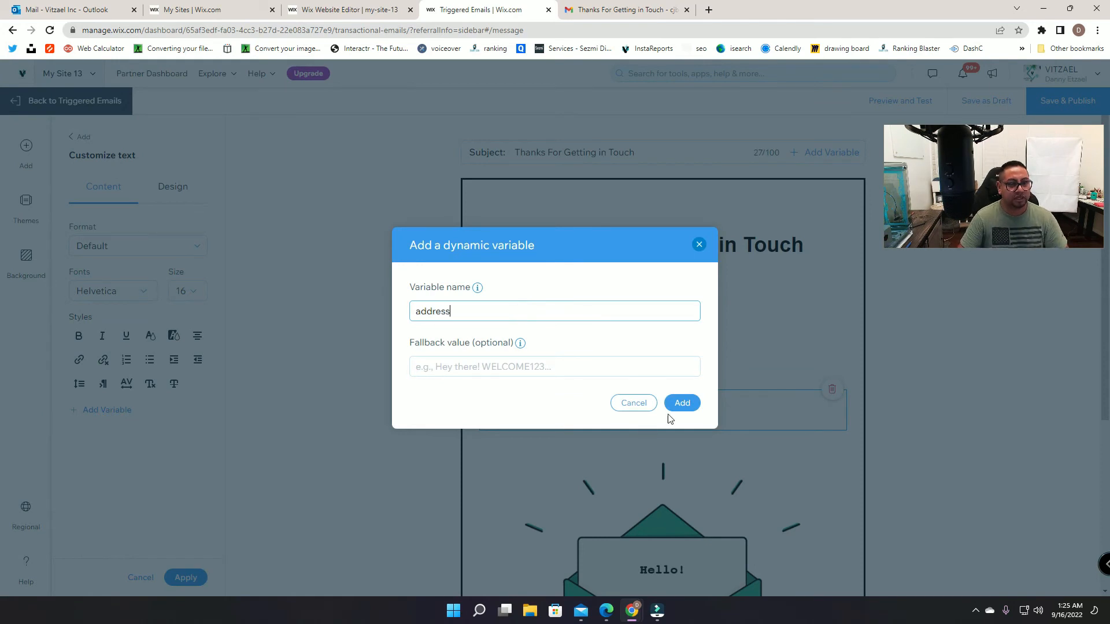
{"action": "left_click", "coordinate": [680, 404]}
{"action": "left_click", "coordinate": [596, 6]}
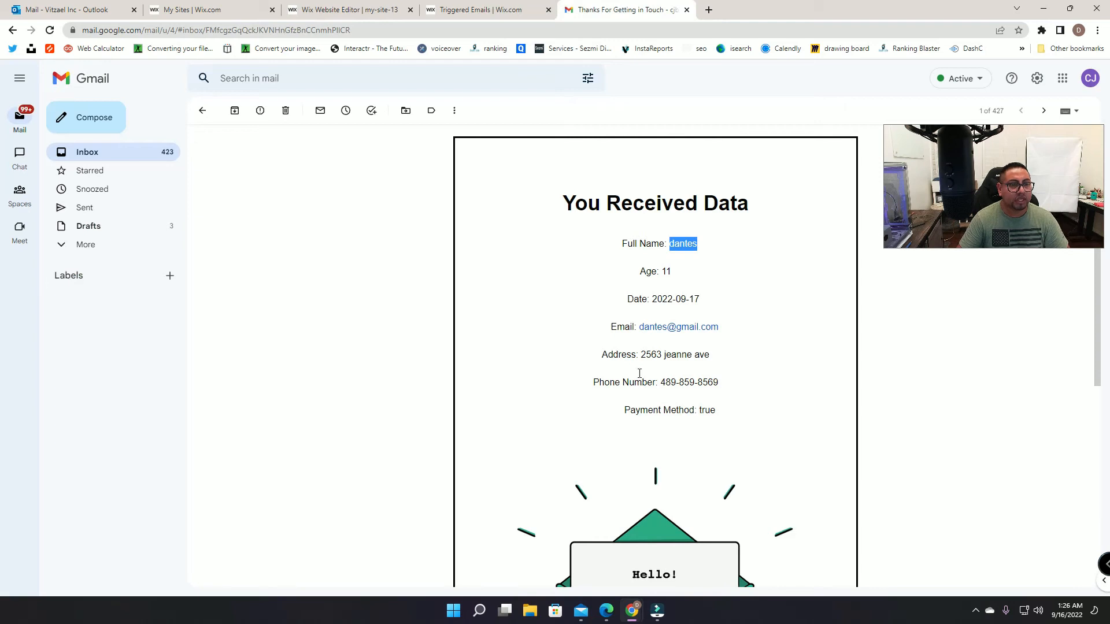
{"action": "left_click", "coordinate": [502, 8]}
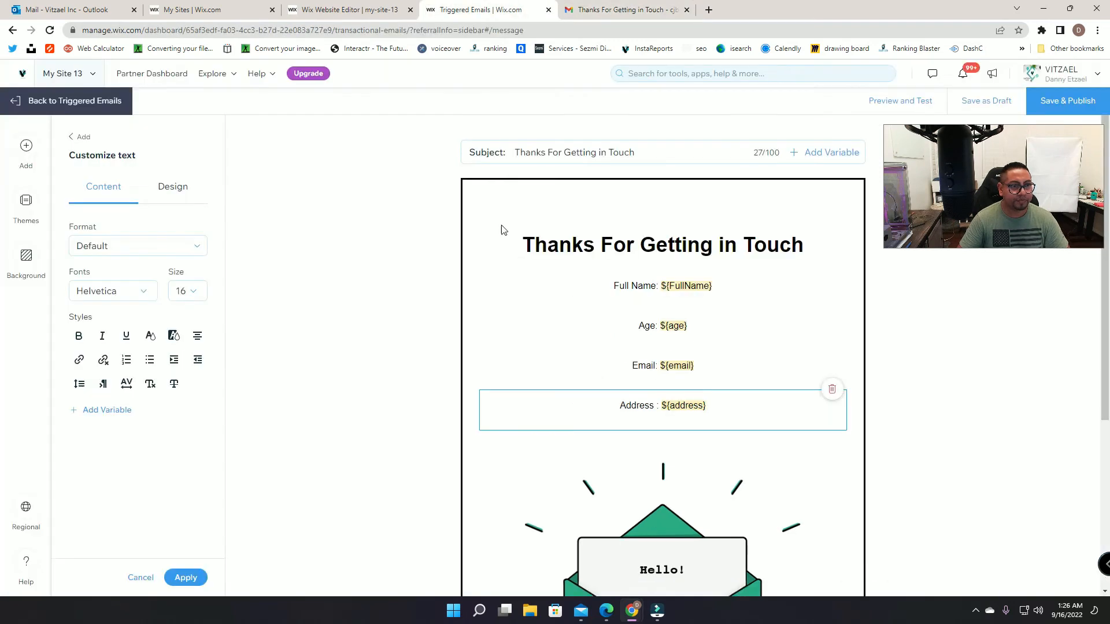
Step: Add a 'Phone Number :' text line with the ${phoneNumber} variable
{"action": "left_click", "coordinate": [27, 149]}
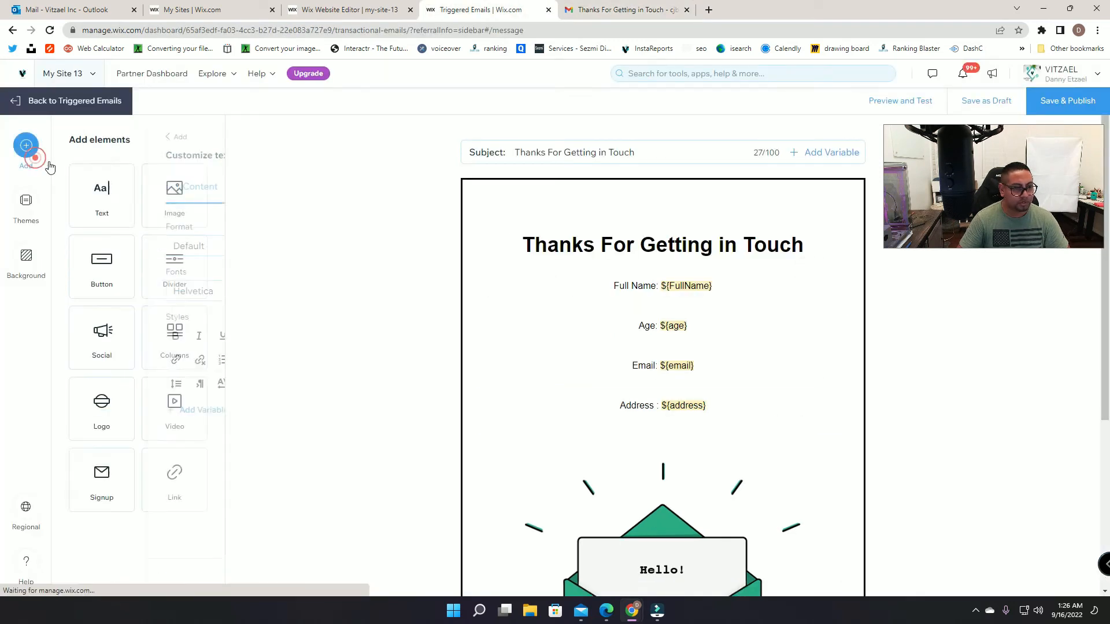
{"action": "left_click", "coordinate": [115, 190]}
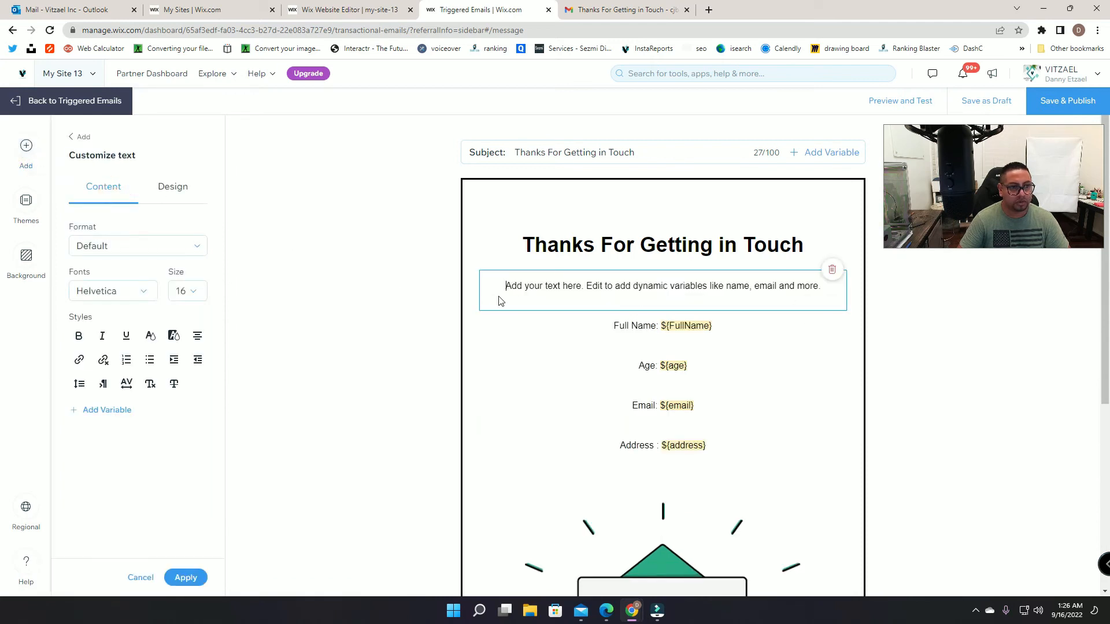
{"action": "triple_click", "coordinate": [524, 285]}
{"action": "type", "text": "Ph"}
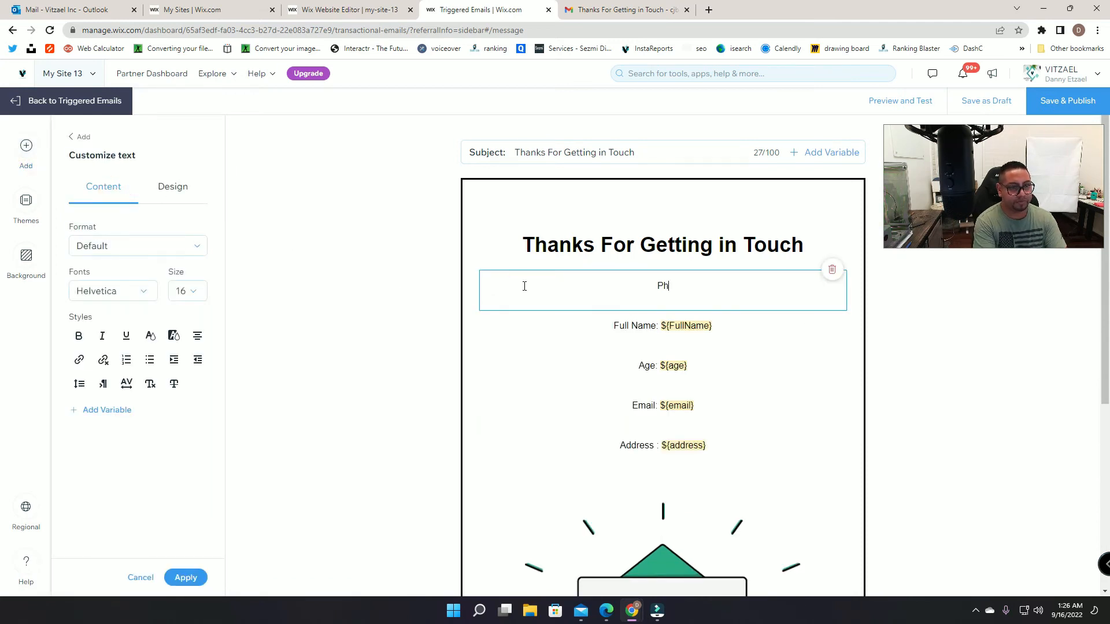
{"action": "type", "text": "one Number "}
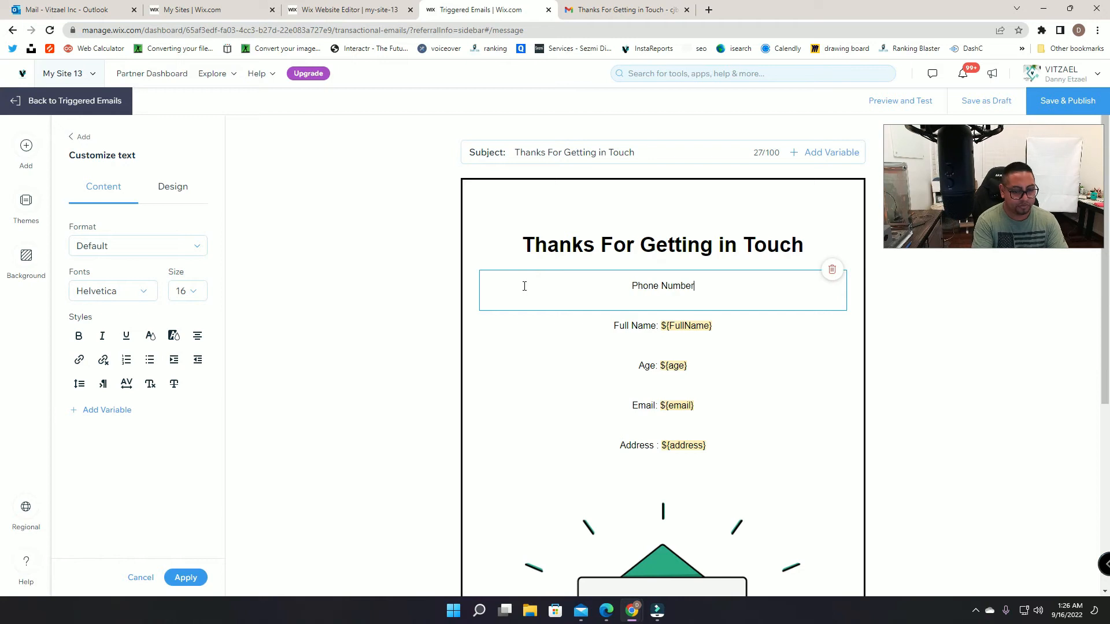
{"action": "type", "text": ":"}
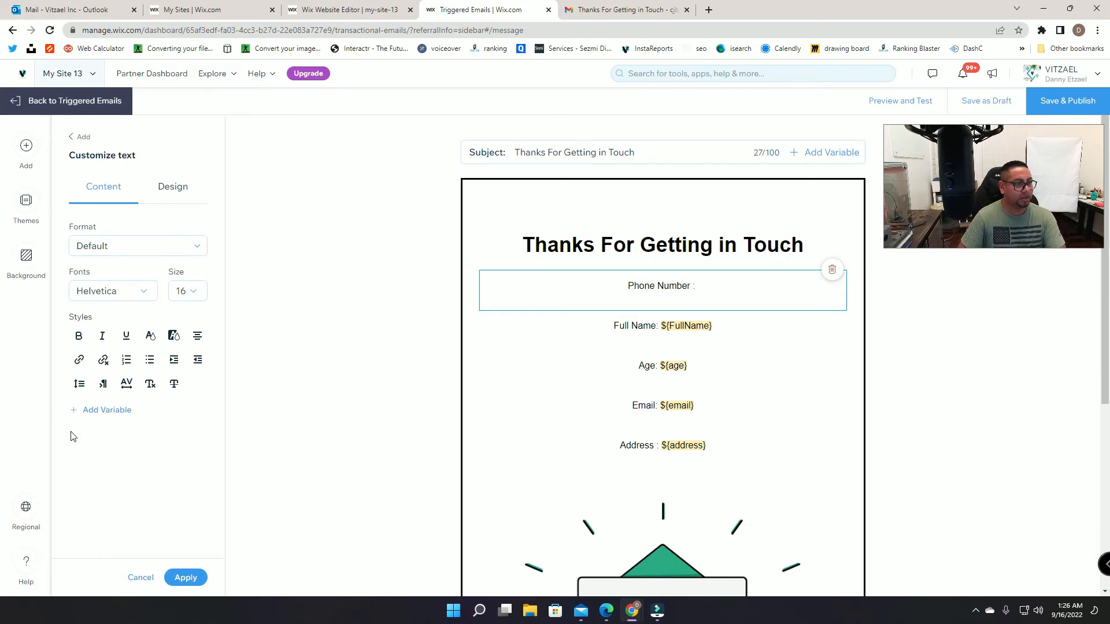
{"action": "left_click", "coordinate": [105, 410]}
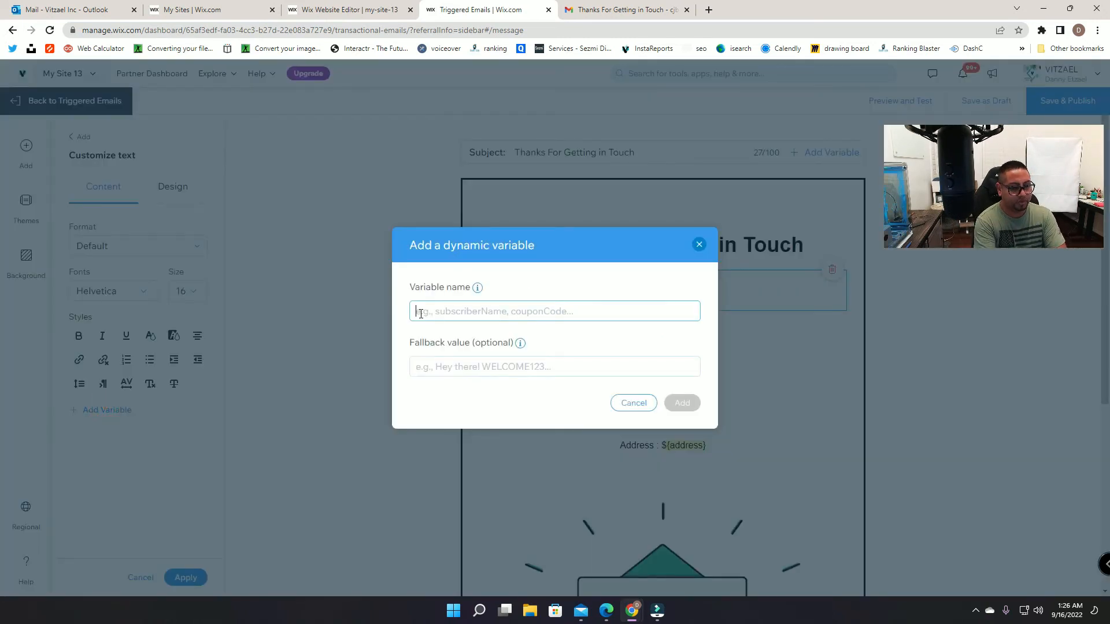
{"action": "type", "text": "phoneNumber"}
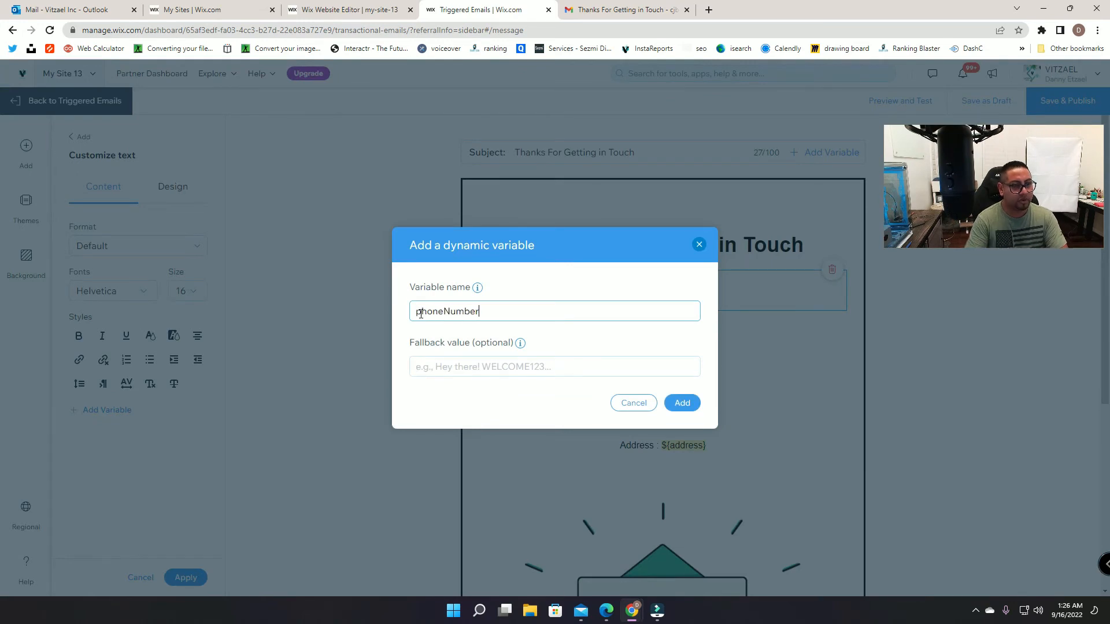
{"action": "left_click", "coordinate": [683, 403]}
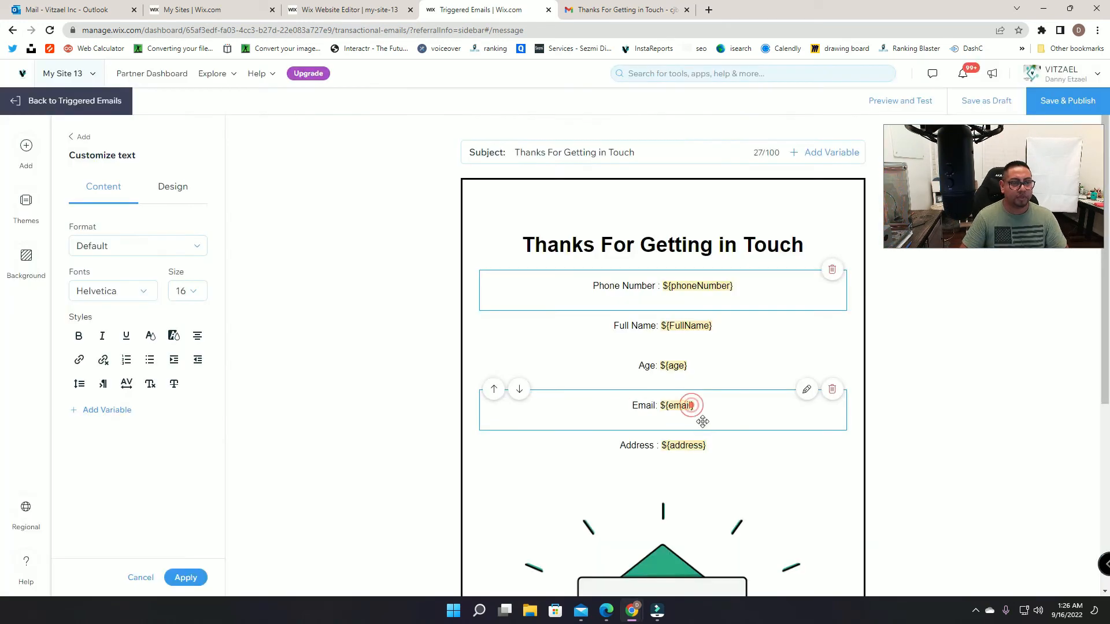
Step: Move the Phone Number line down past Full Name, Age, Email and Address to the end
{"action": "left_click", "coordinate": [506, 276]}
{"action": "left_click", "coordinate": [513, 331]}
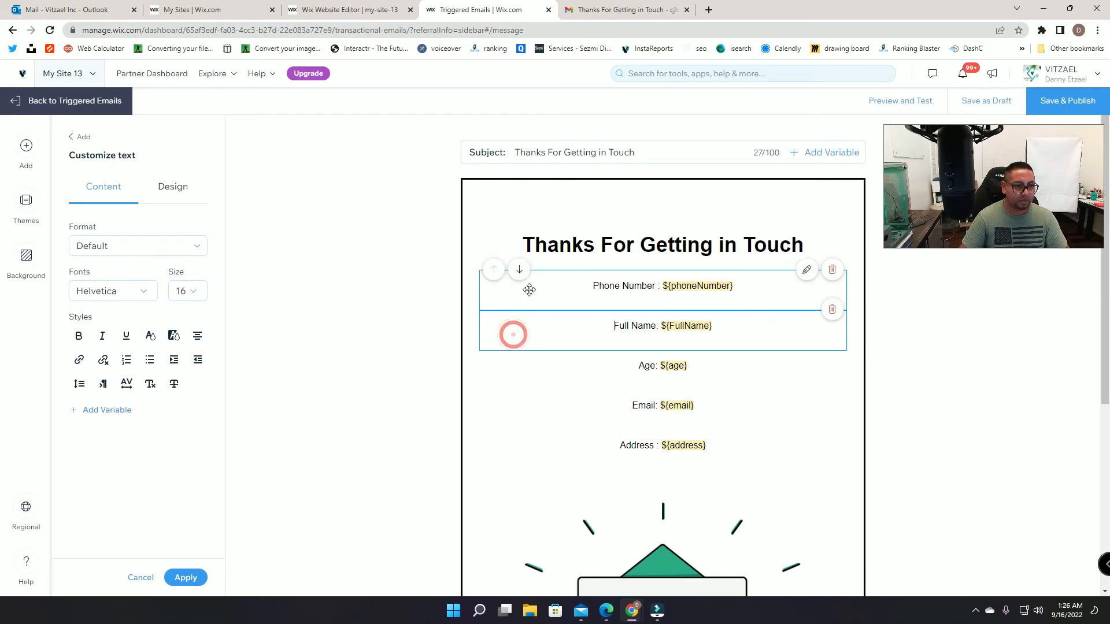
{"action": "left_click", "coordinate": [522, 271]}
{"action": "left_click", "coordinate": [522, 315]}
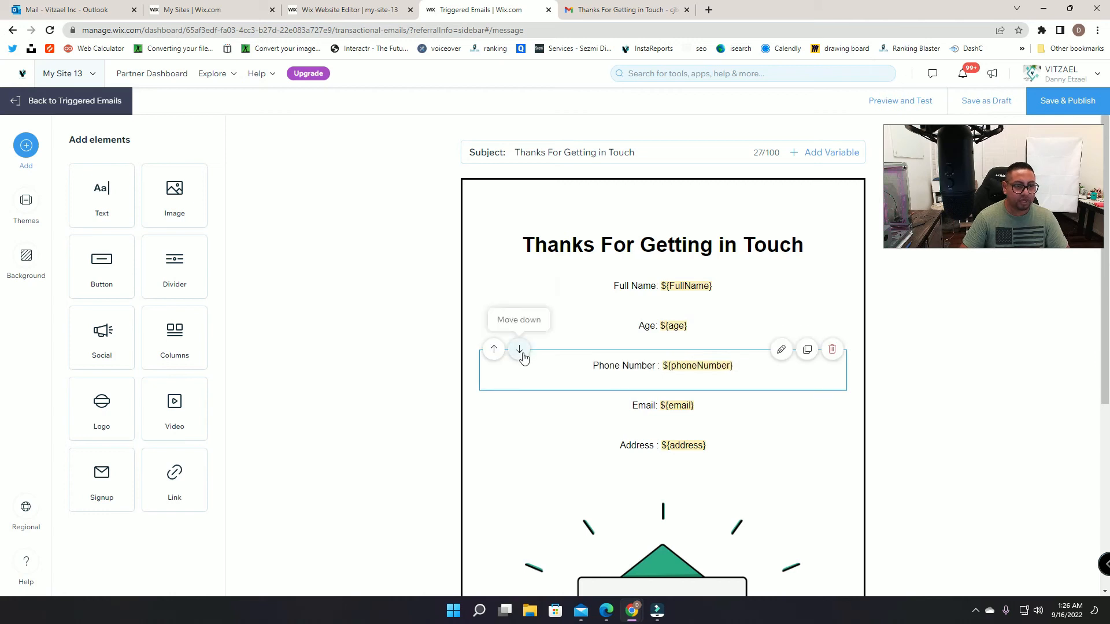
{"action": "left_click", "coordinate": [519, 350]}
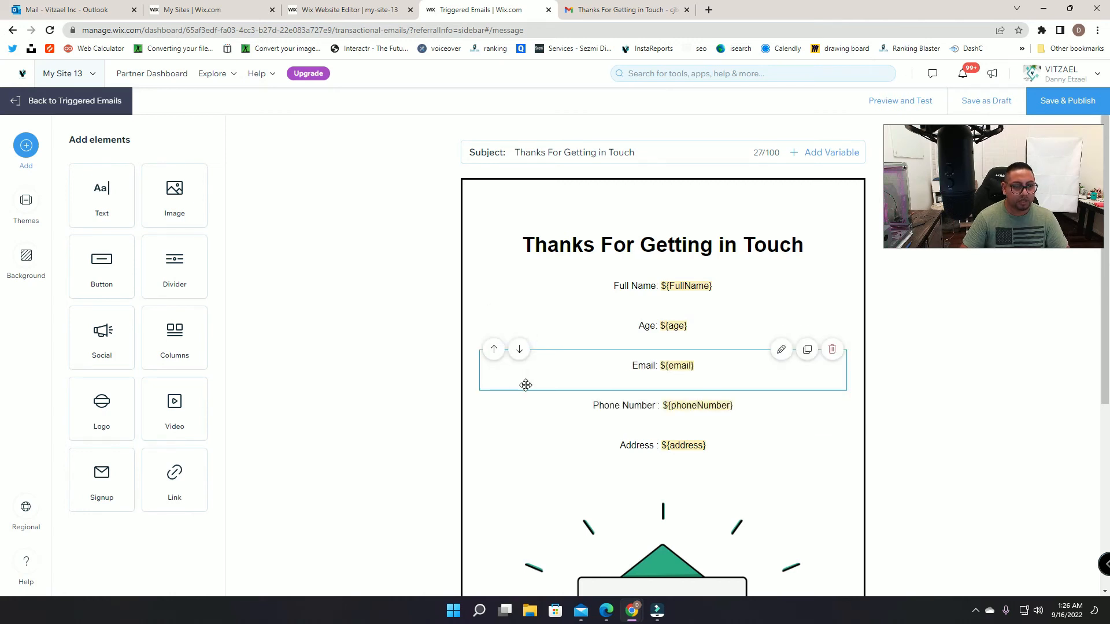
{"action": "left_click", "coordinate": [520, 397]}
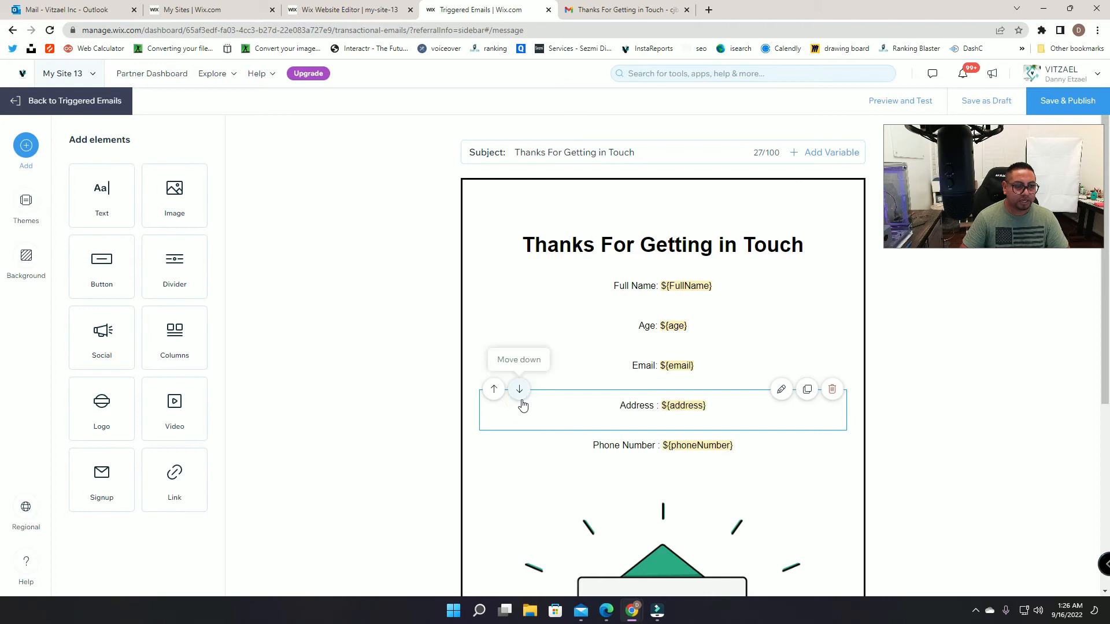
{"action": "left_click", "coordinate": [520, 395]}
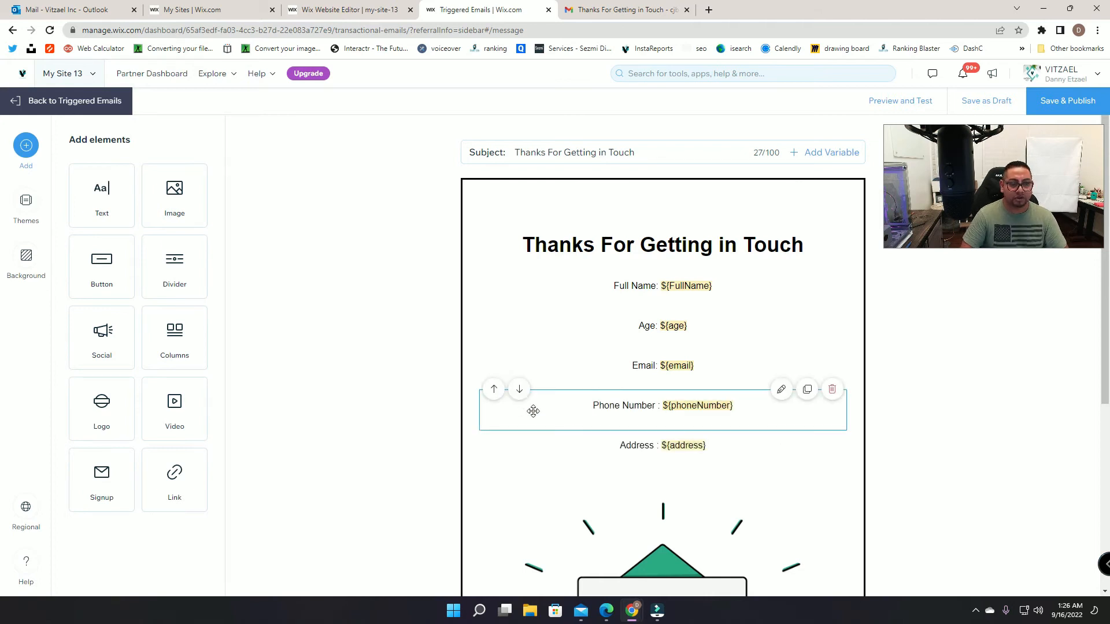
{"action": "left_click", "coordinate": [513, 392]}
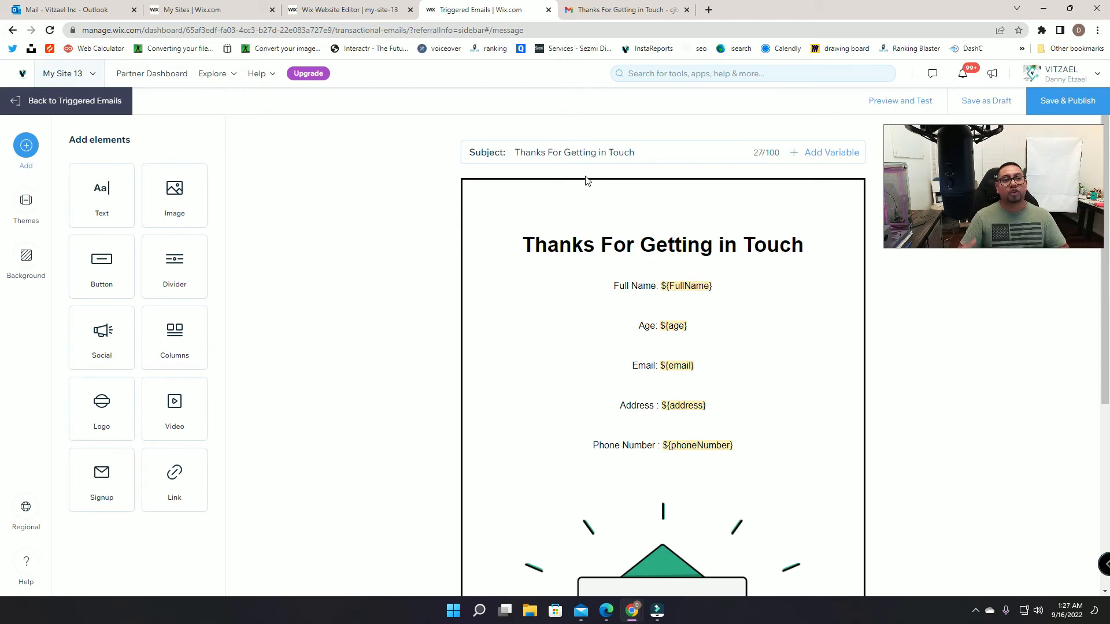
{"action": "left_click", "coordinate": [376, 6]}
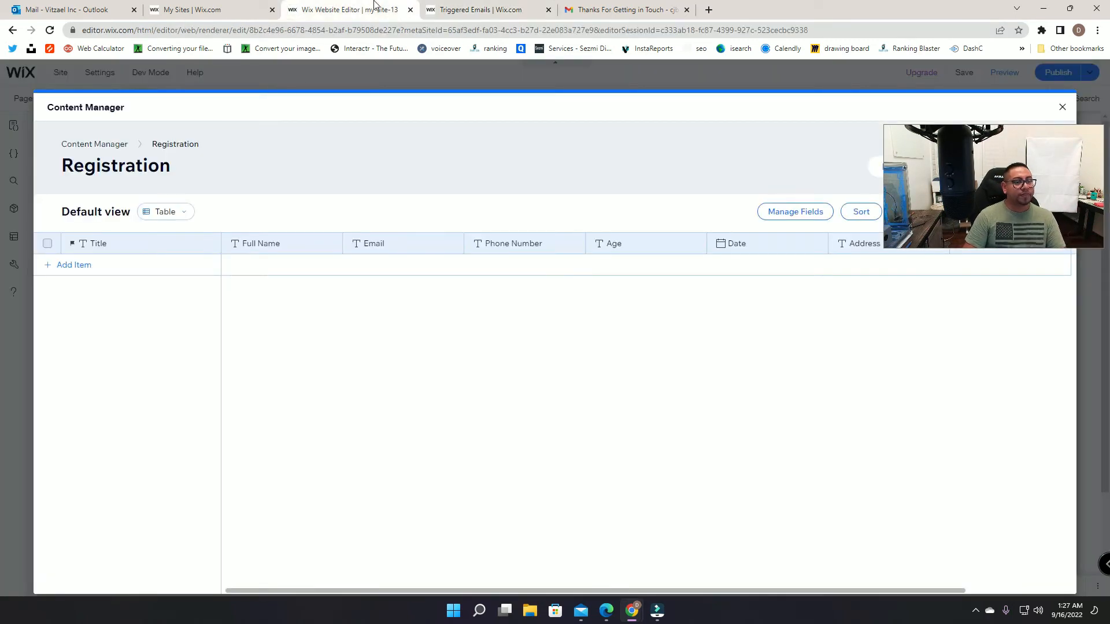
{"action": "left_click", "coordinate": [487, 7]}
{"action": "left_click", "coordinate": [643, 9]}
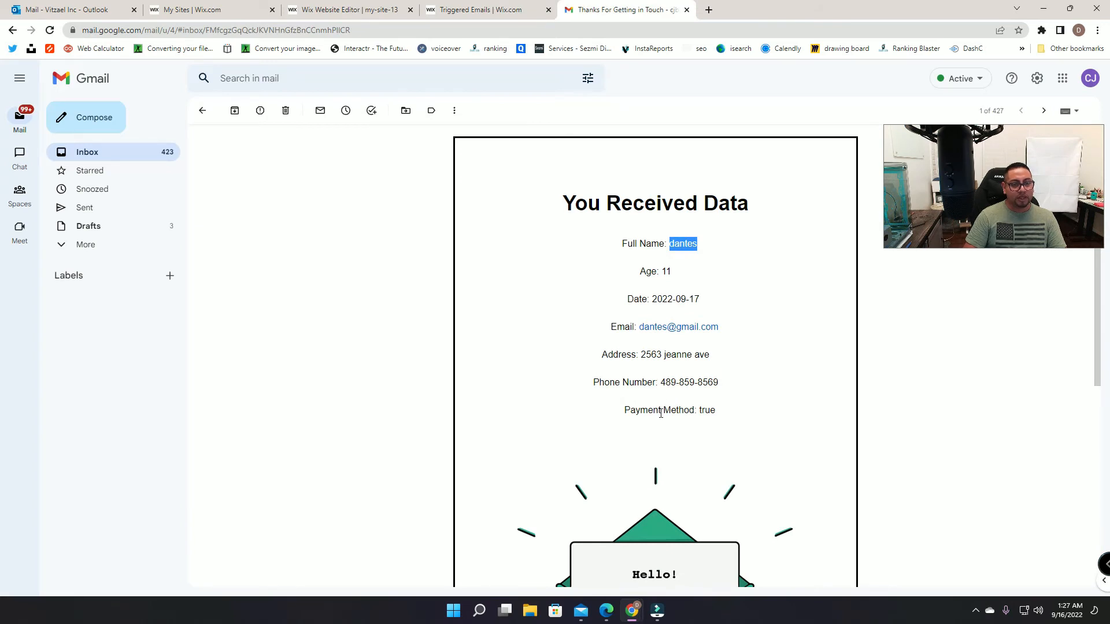
{"action": "left_click", "coordinate": [468, 9]}
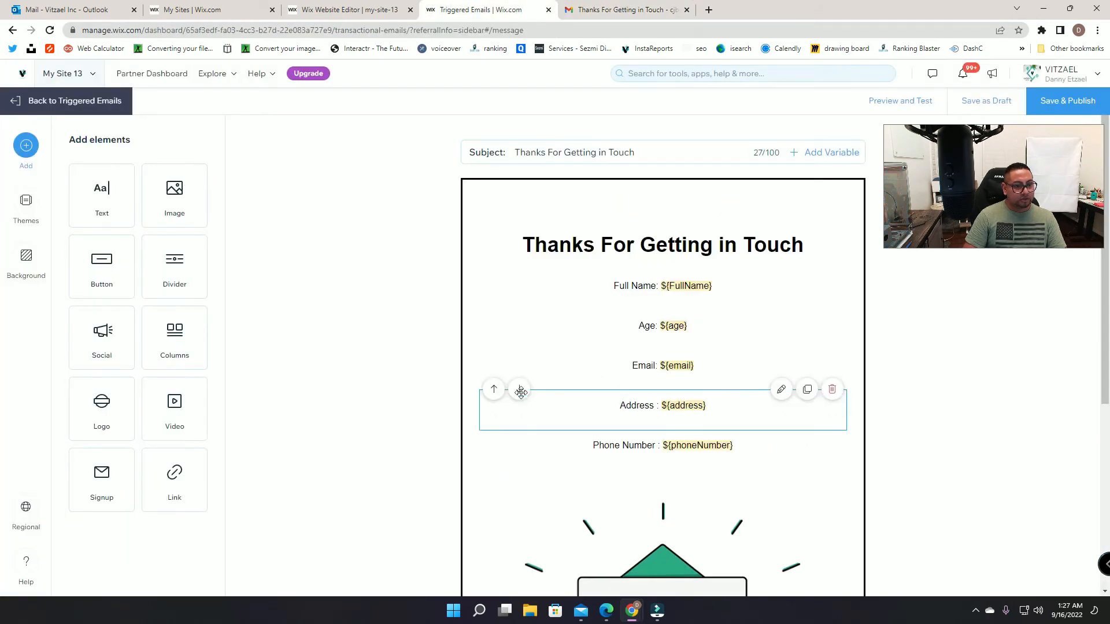
Step: Add a 'Payment Method' text line and move it down below Phone Number
{"action": "left_click", "coordinate": [98, 177]}
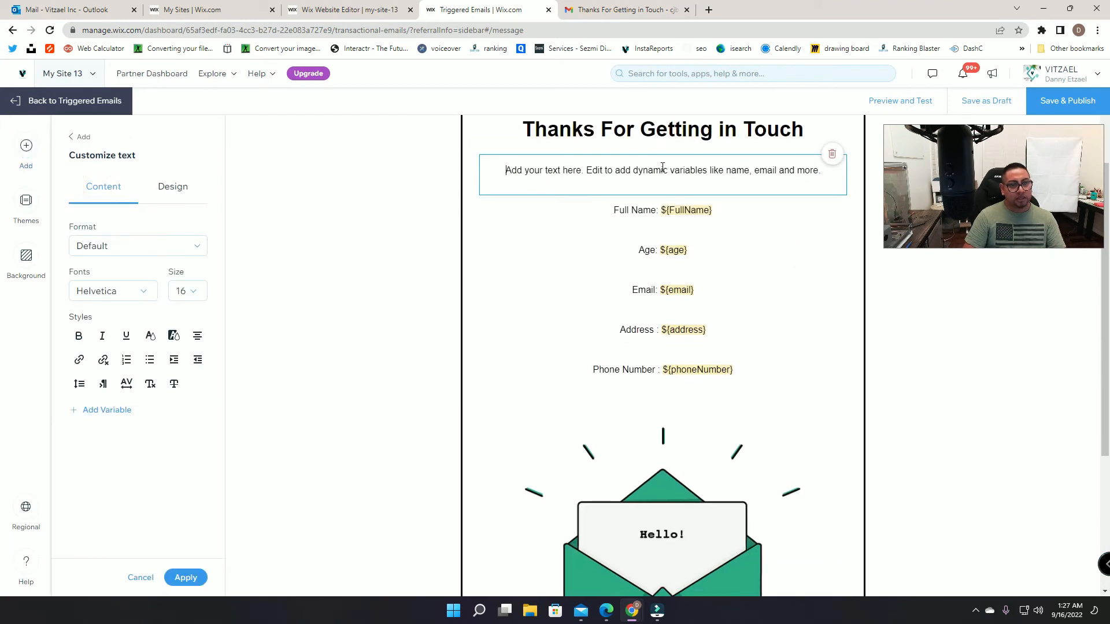
{"action": "triple_click", "coordinate": [550, 171]}
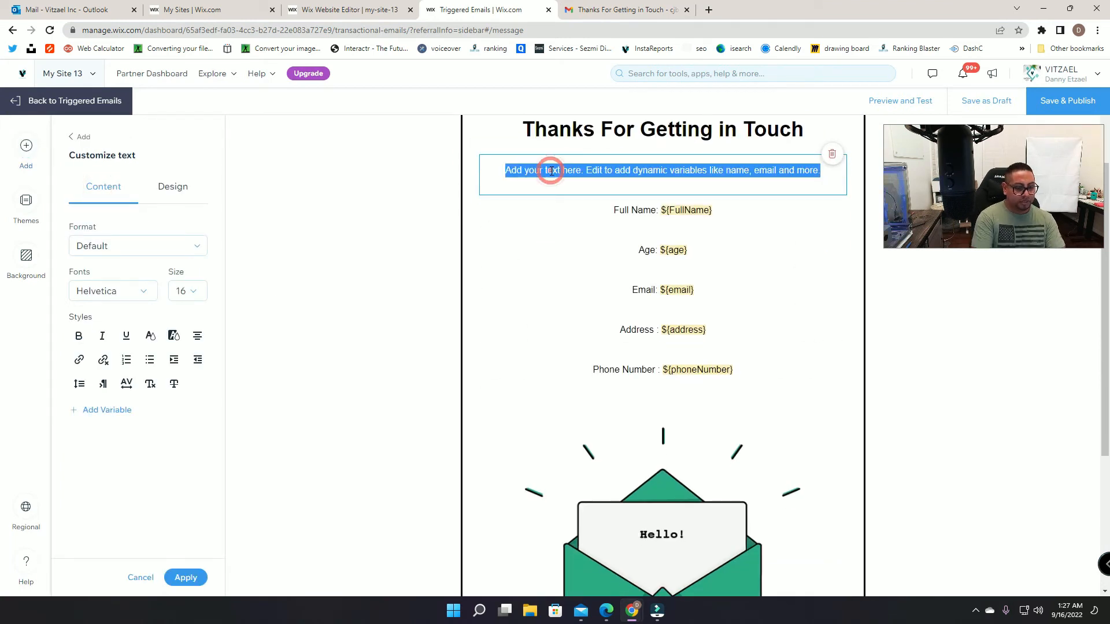
{"action": "type", "text": "Payment Method"}
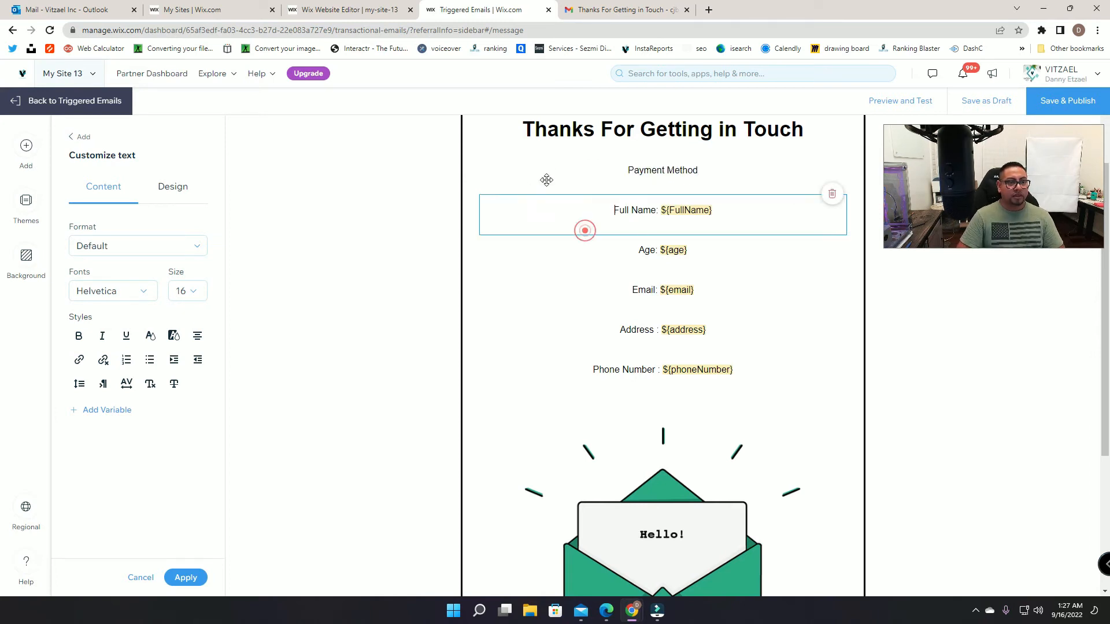
{"action": "left_click", "coordinate": [521, 157]}
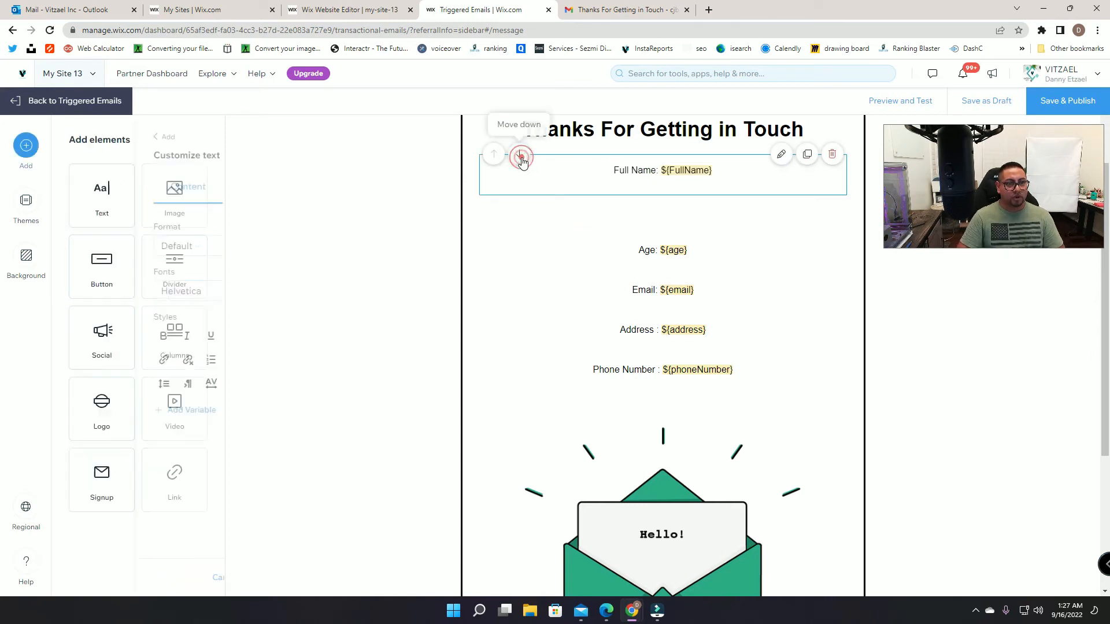
{"action": "left_click", "coordinate": [521, 191]}
{"action": "left_click", "coordinate": [521, 233]}
{"action": "left_click", "coordinate": [520, 272]}
{"action": "left_click", "coordinate": [519, 314]}
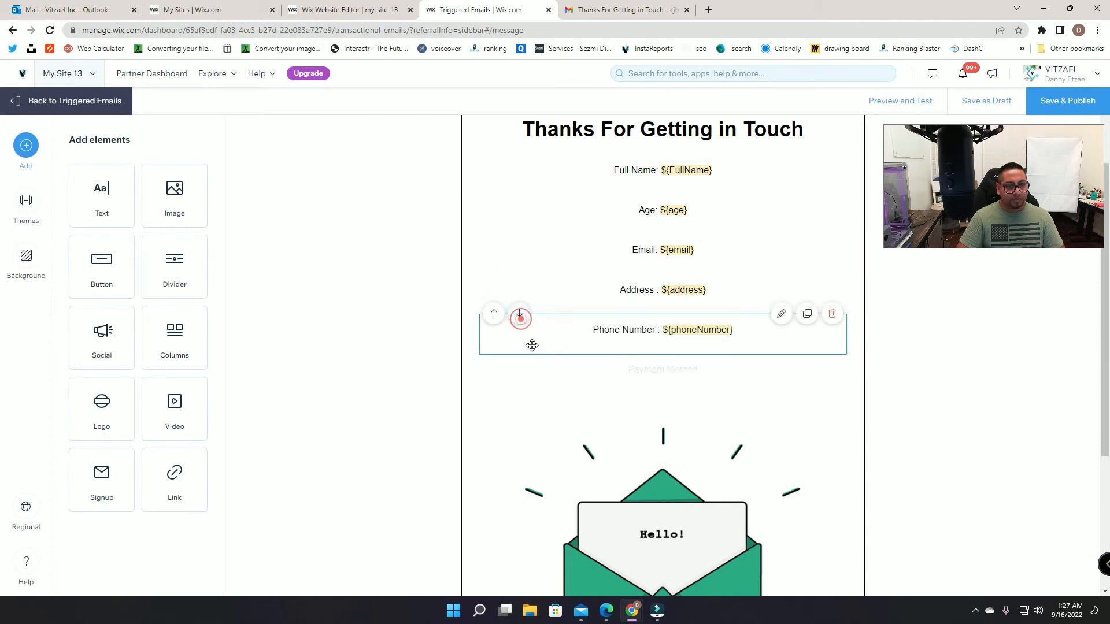
Step: Insert the ${paymentMethod} variable at the end of the Payment Method line
{"action": "left_click", "coordinate": [562, 362]}
{"action": "left_click", "coordinate": [728, 370]}
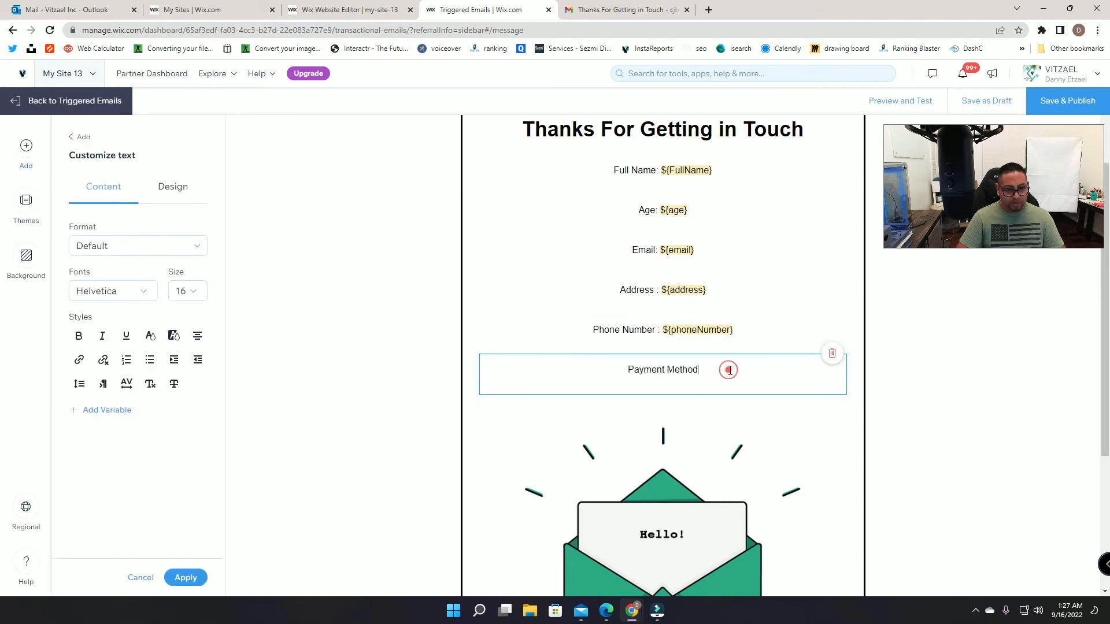
{"action": "left_click", "coordinate": [99, 412]}
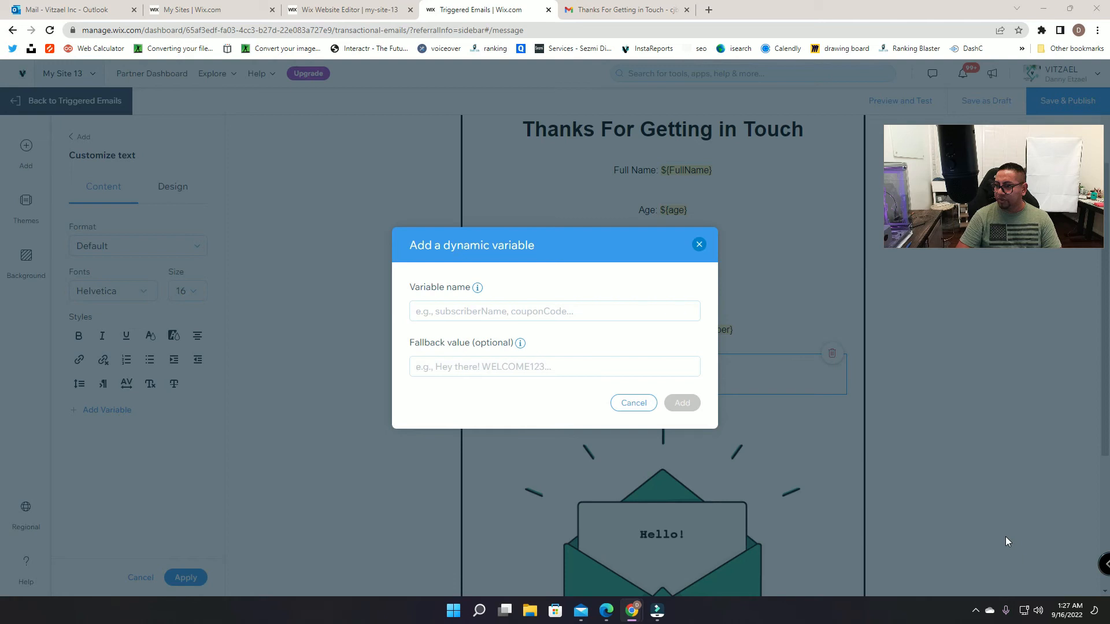
{"action": "left_click", "coordinate": [495, 311]}
{"action": "type", "text": "paymentMethod"}
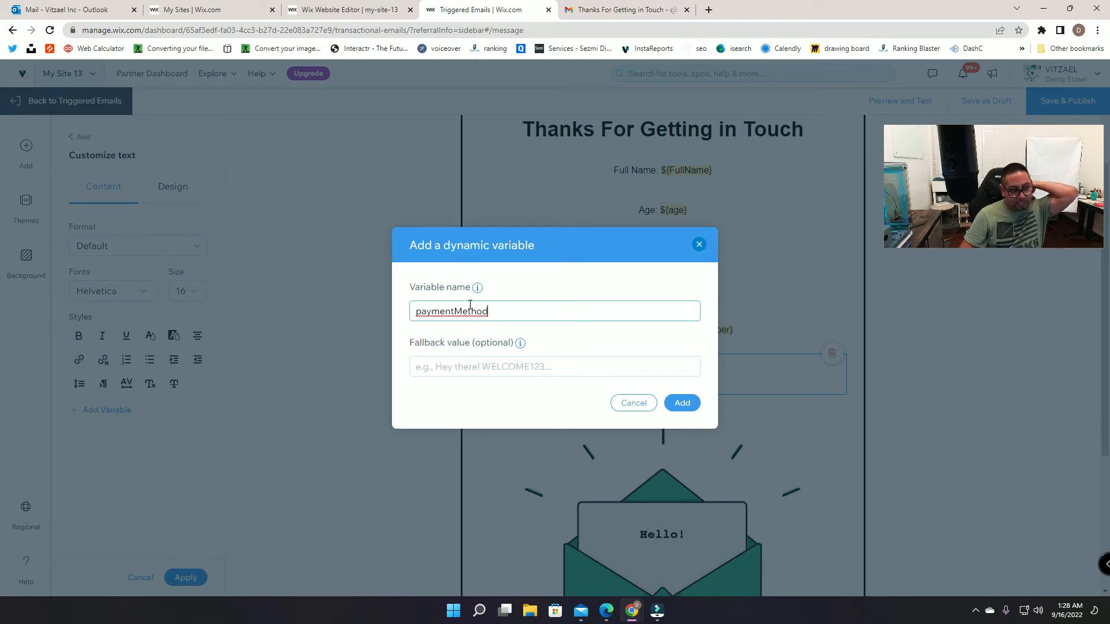
{"action": "left_click", "coordinate": [694, 403]}
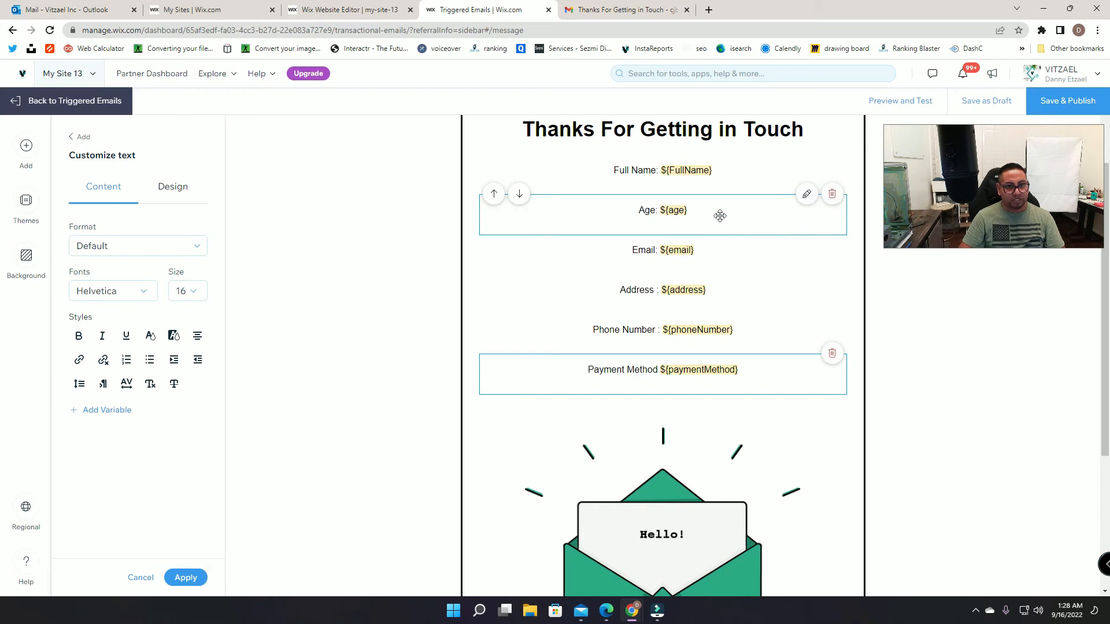
Step: Rename the Full Name line's variable from FullName to fullName
{"action": "left_click", "coordinate": [702, 170]}
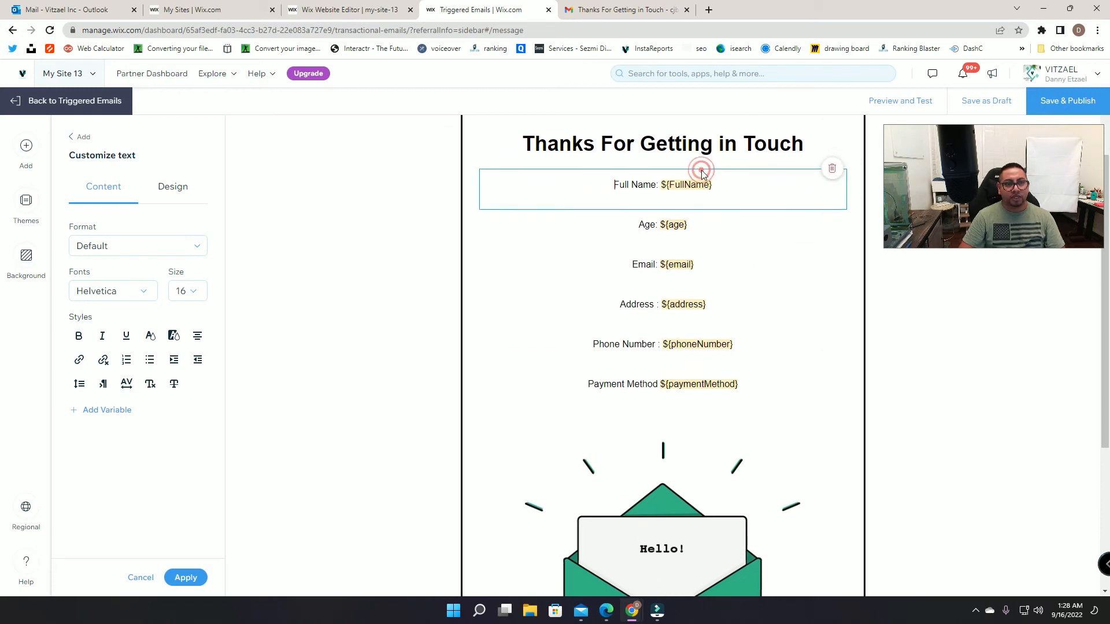
{"action": "left_click", "coordinate": [710, 201]}
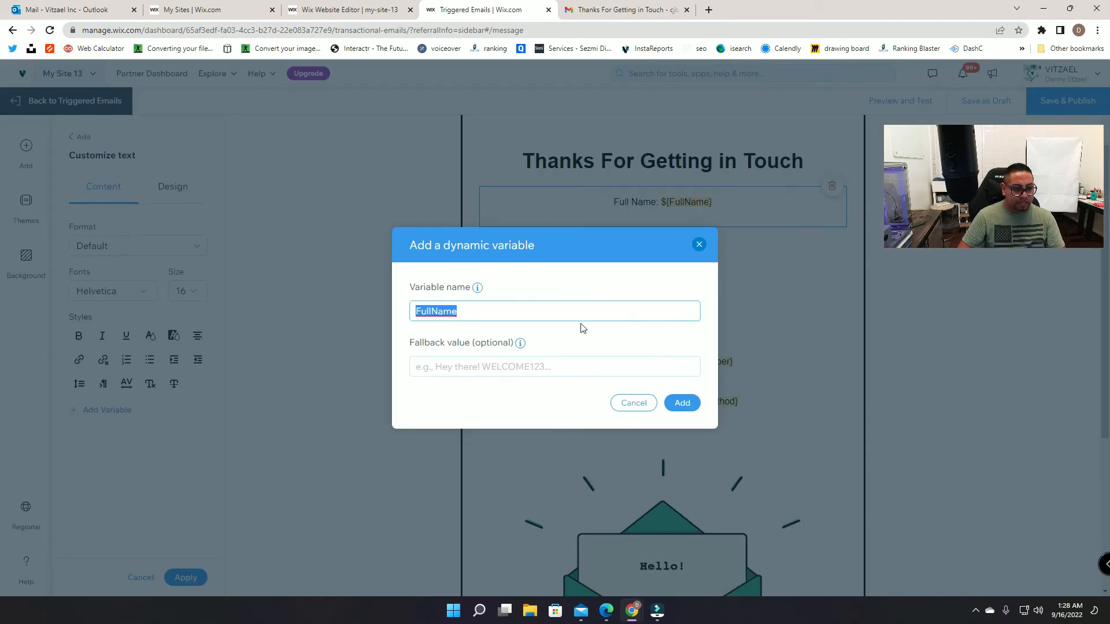
{"action": "type", "text": "f"}
{"action": "key", "text": "BackSpace"}
{"action": "type", "text": "fu"}
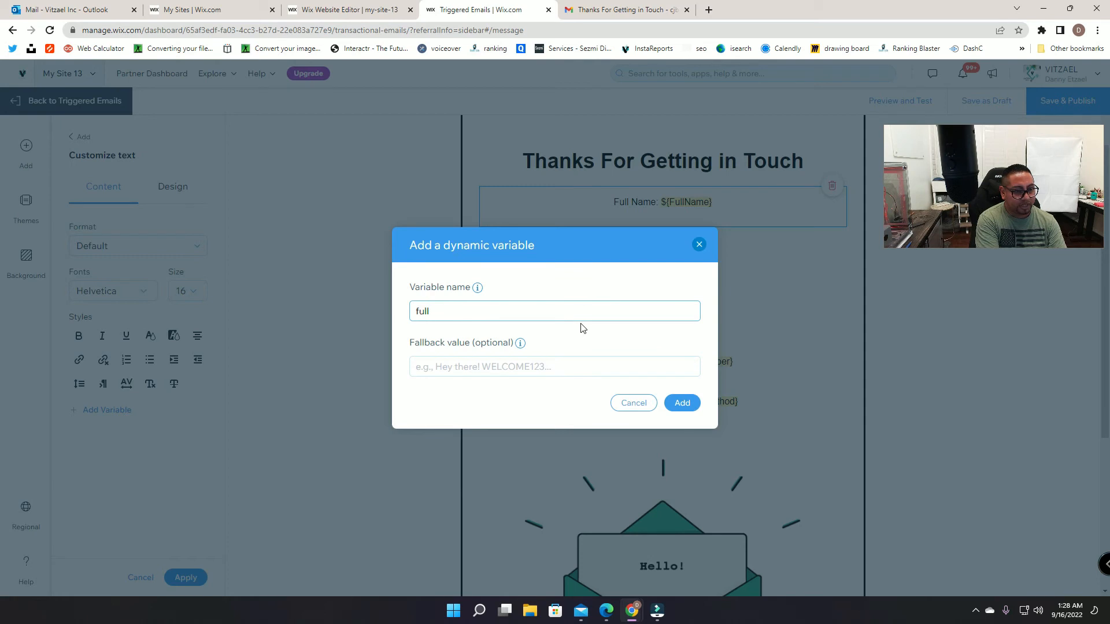
{"action": "left_click", "coordinate": [690, 403]}
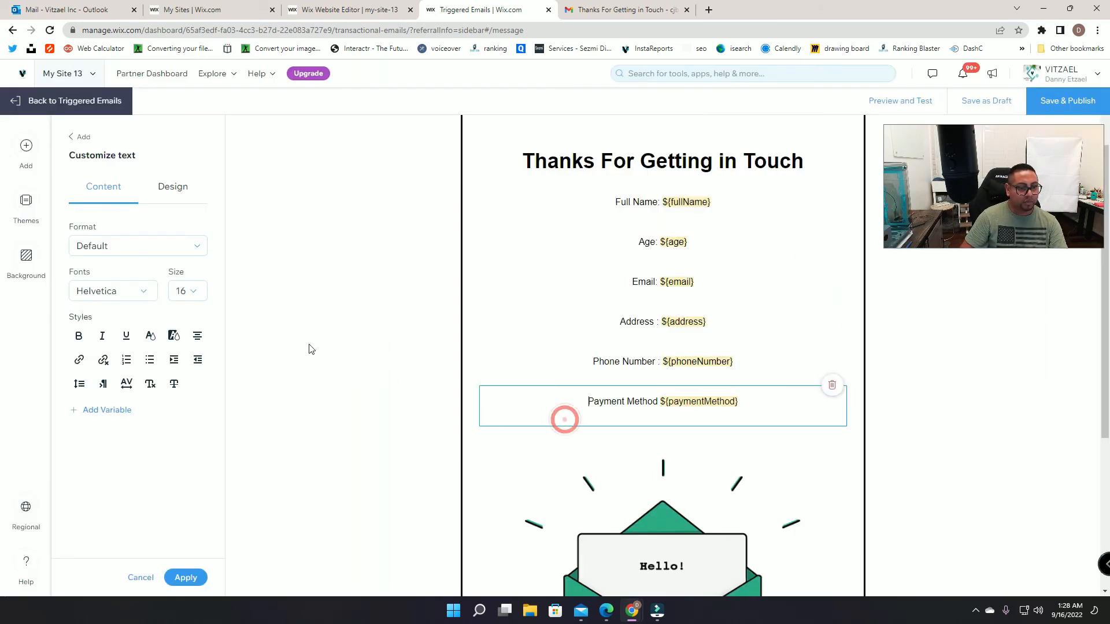
Step: Add a new text block to the email reading 'Date:'
{"action": "left_click", "coordinate": [26, 145]}
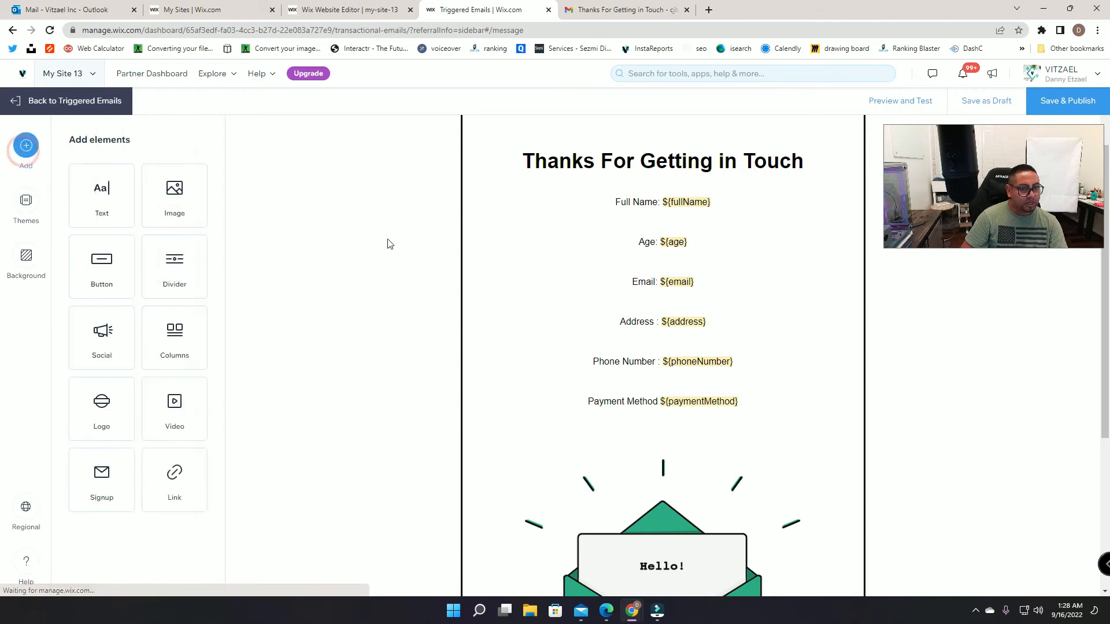
{"action": "left_click", "coordinate": [86, 203]}
{"action": "triple_click", "coordinate": [621, 203]}
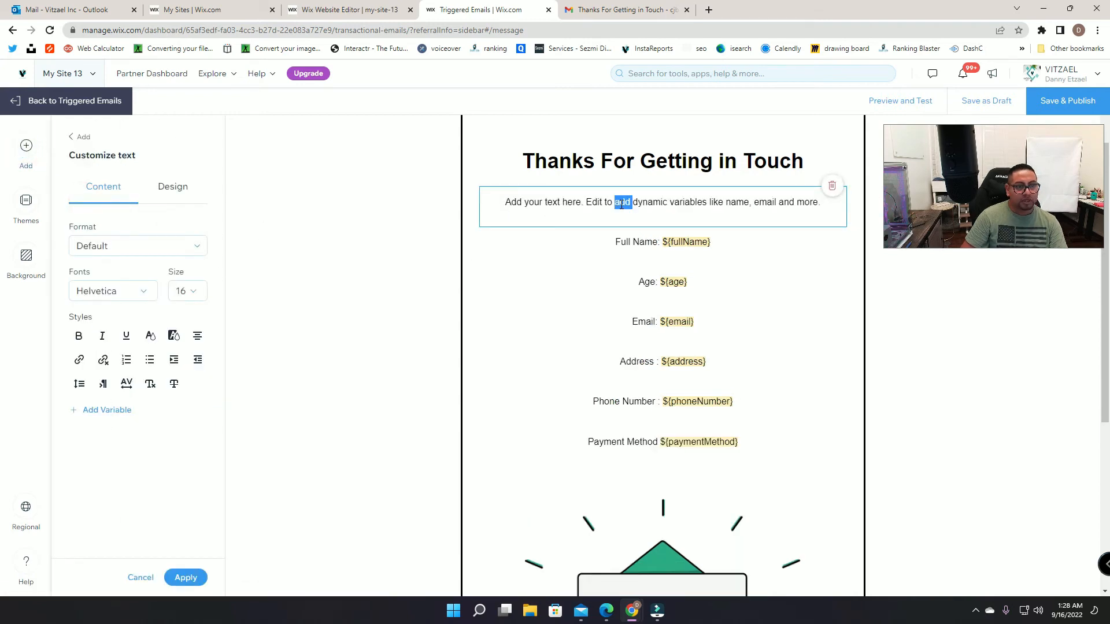
{"action": "type", "text": "D"}
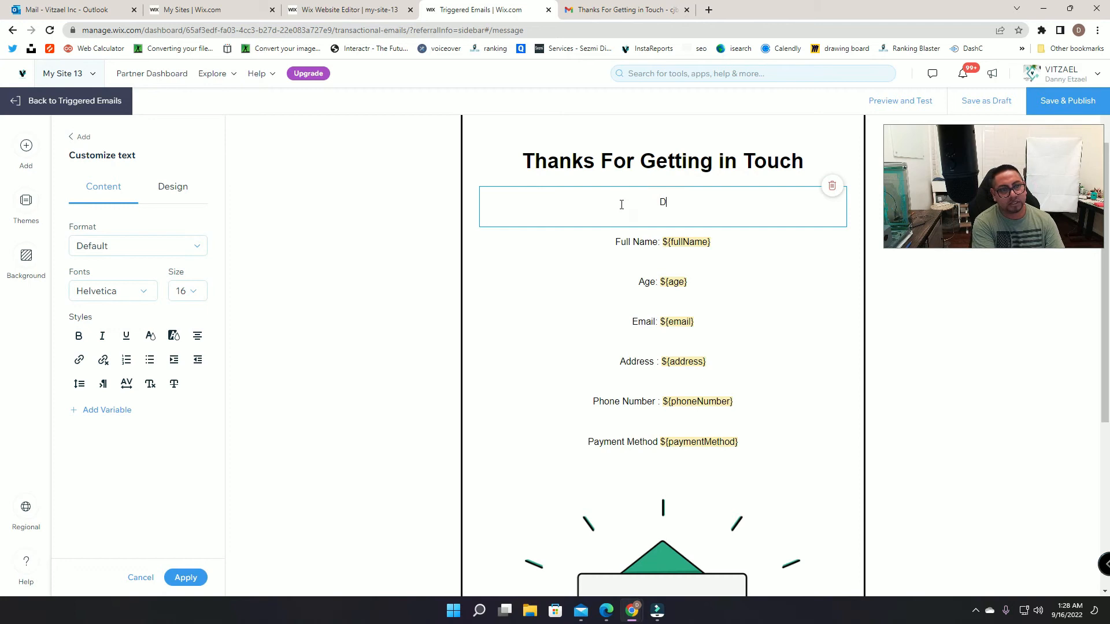
{"action": "type", "text": "ate"}
{"action": "key", "text": "Menu"}
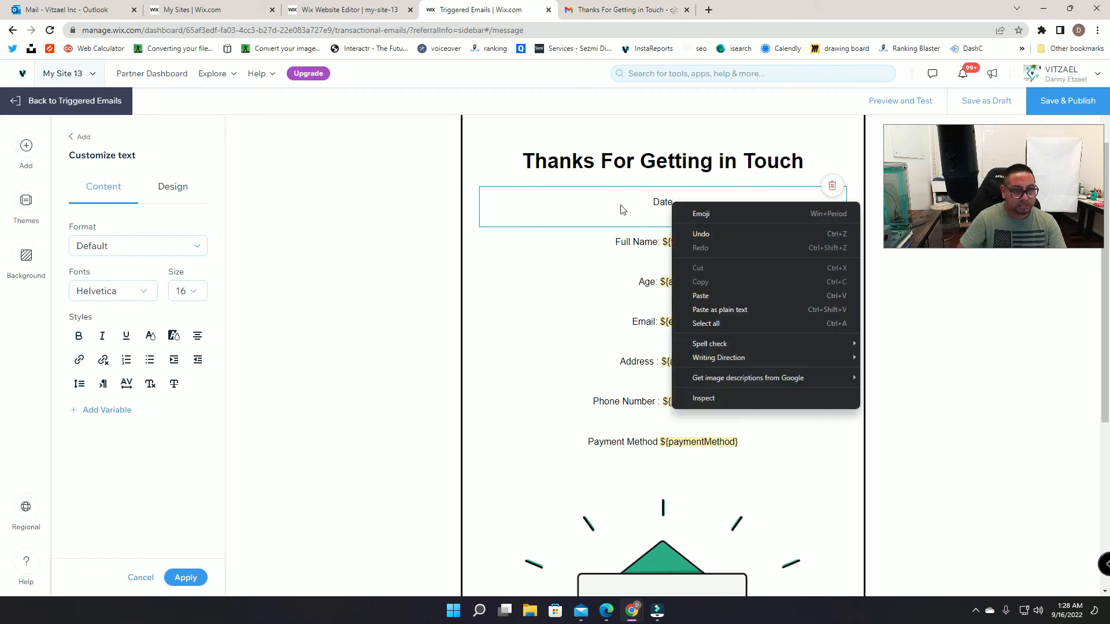
{"action": "left_click", "coordinate": [621, 209]}
{"action": "left_click", "coordinate": [701, 205]}
{"action": "type", "text": ":"}
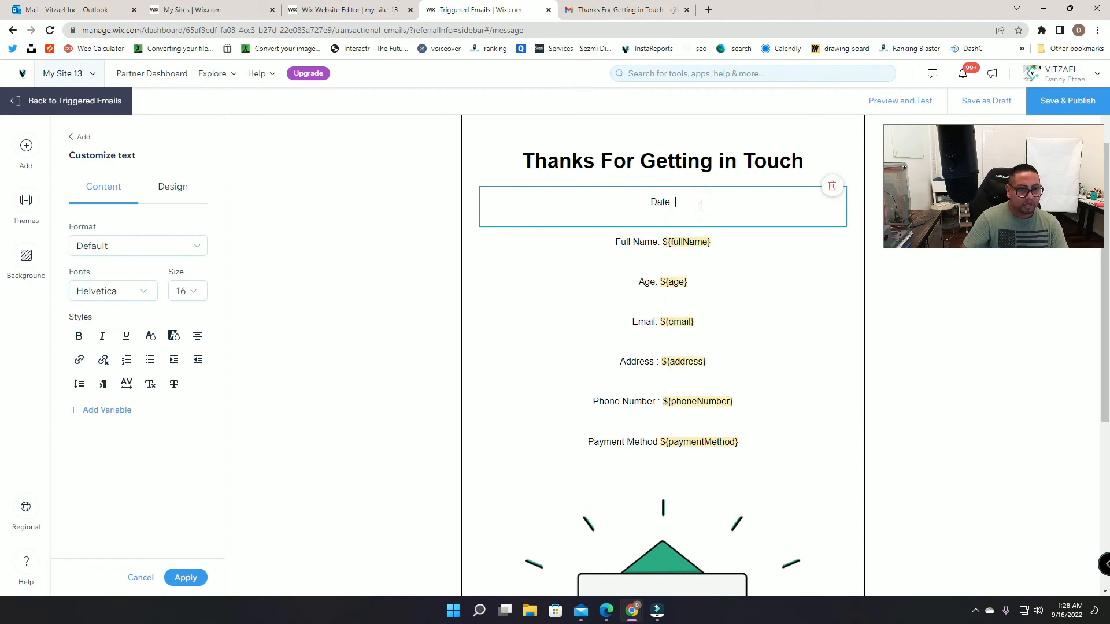
Step: Insert the date variable after 'Date:' and move the line directly below Full Name
{"action": "left_click", "coordinate": [109, 410]}
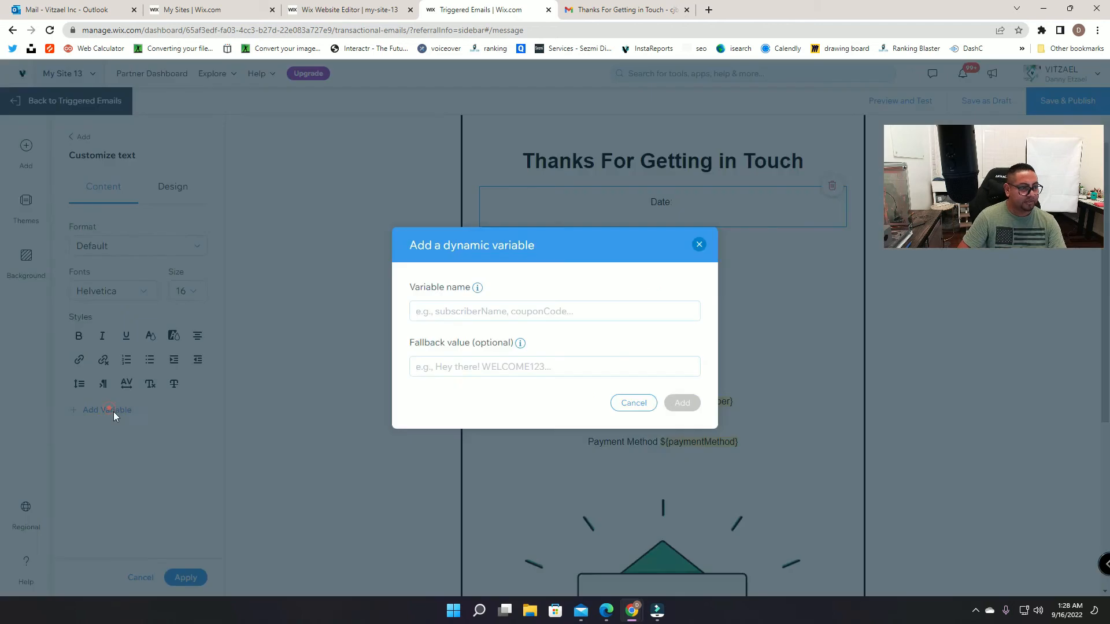
{"action": "left_click", "coordinate": [483, 313]}
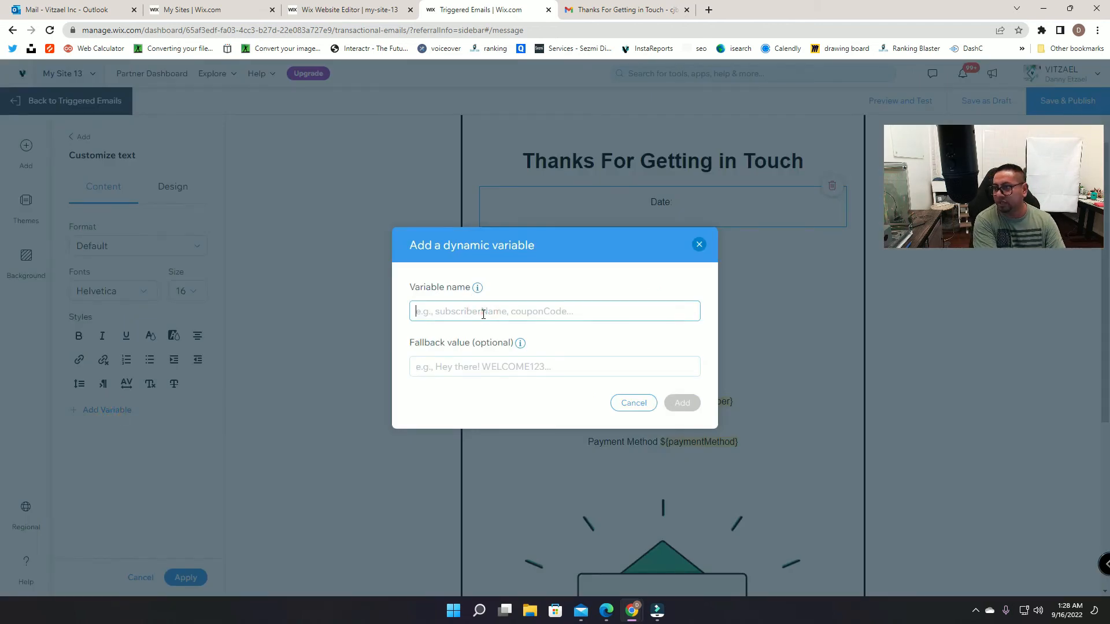
{"action": "type", "text": "date"}
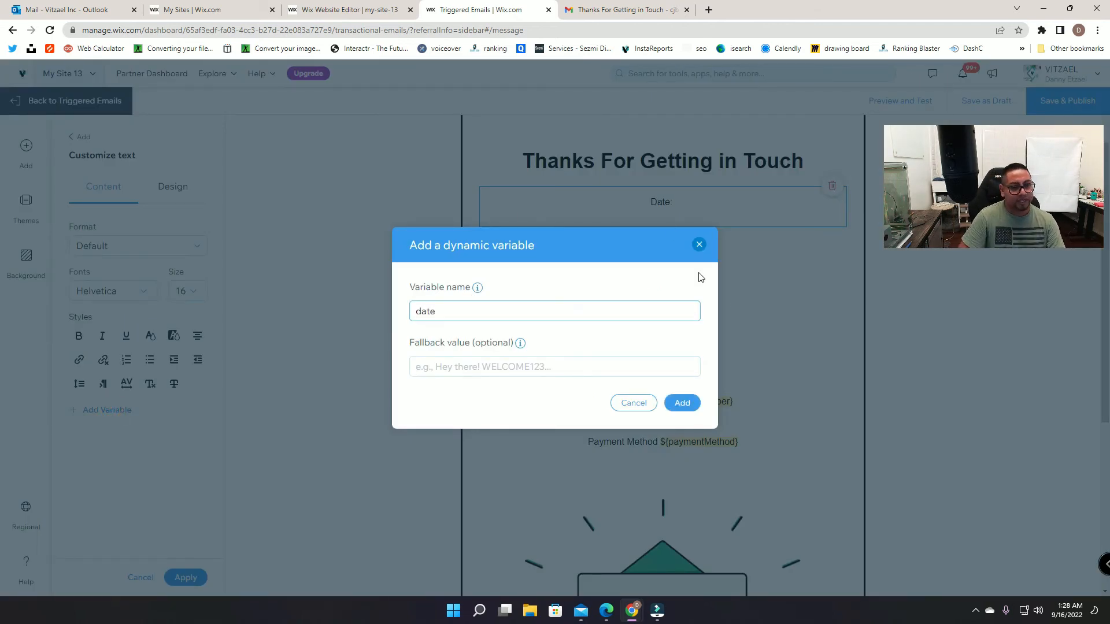
{"action": "left_click", "coordinate": [692, 406]}
{"action": "left_click", "coordinate": [493, 286]}
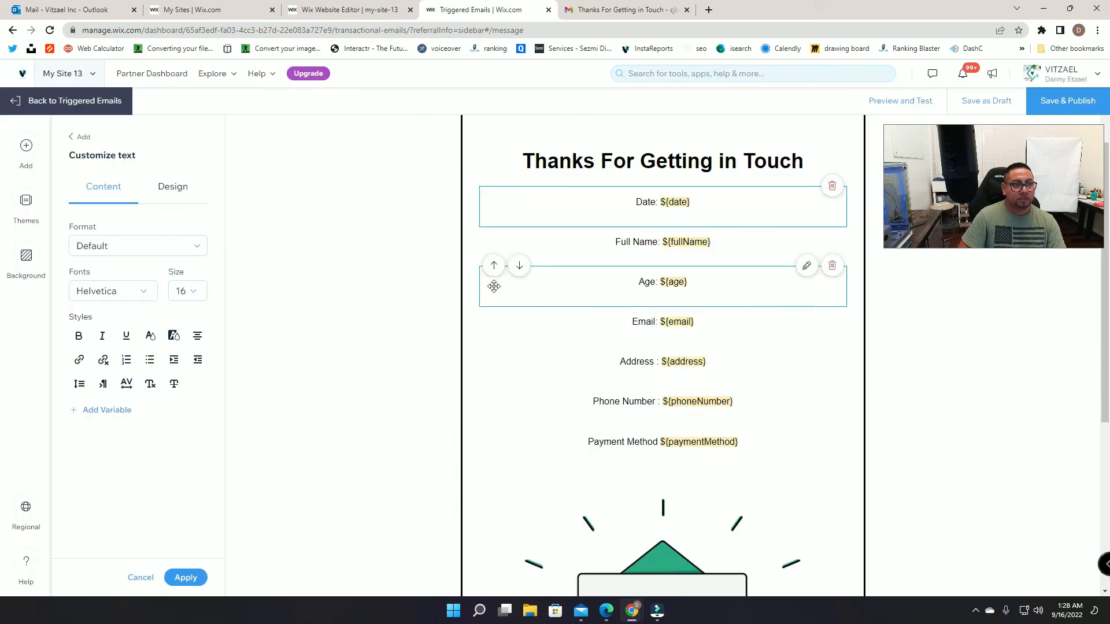
{"action": "left_click", "coordinate": [520, 186]}
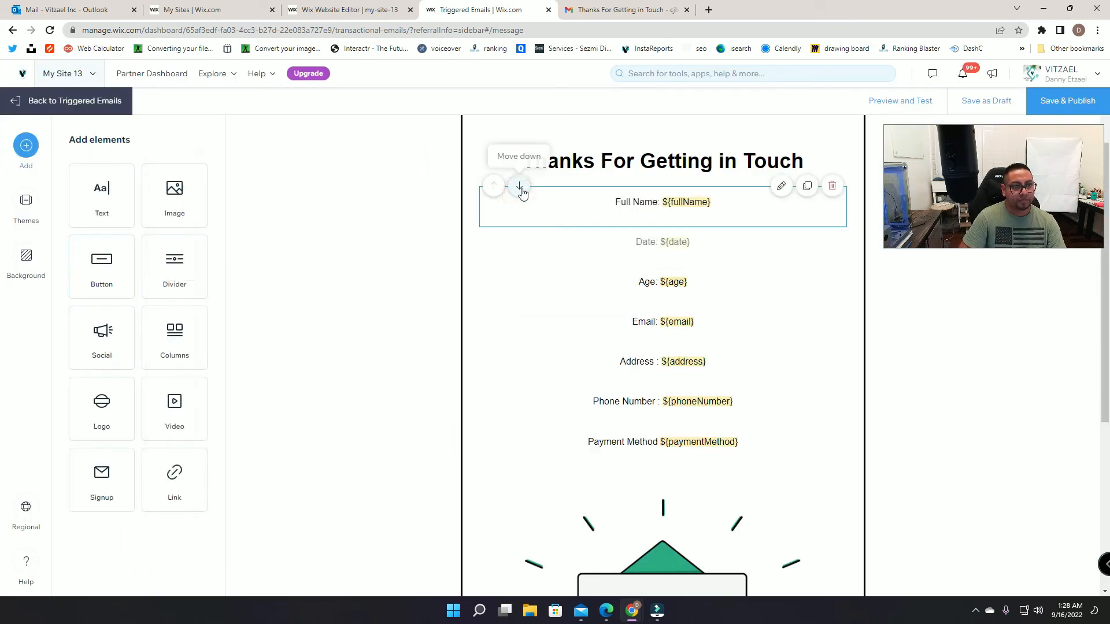
Step: Move Date below Age, Phone Number up under Full Name, and Age below Address
{"action": "left_click", "coordinate": [524, 228]}
{"action": "left_click", "coordinate": [523, 266]}
{"action": "left_click", "coordinate": [521, 305]}
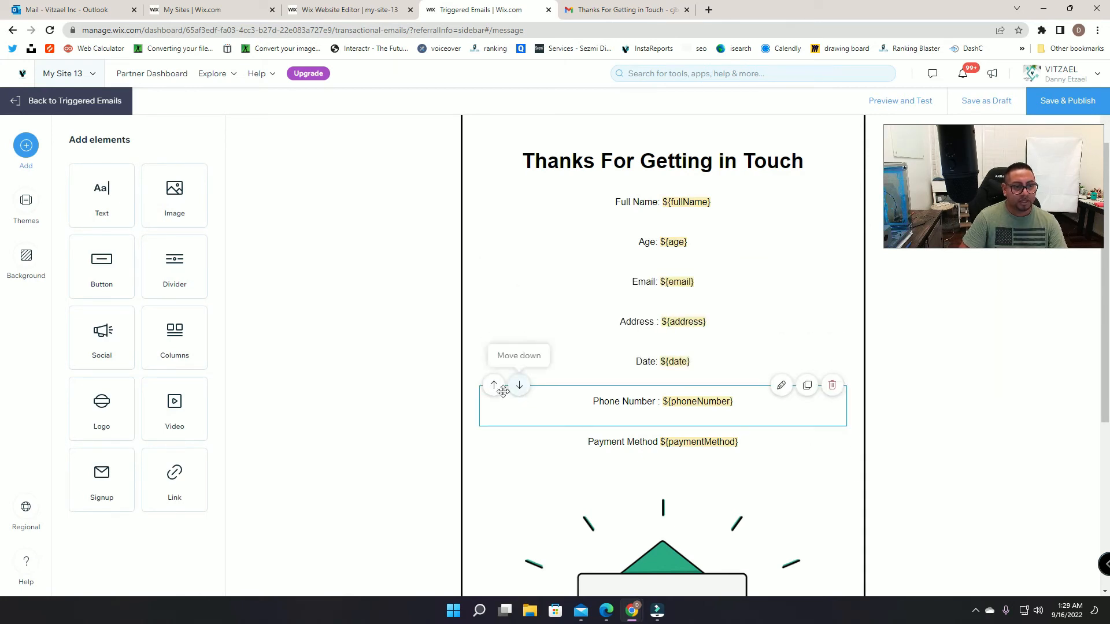
{"action": "left_click", "coordinate": [496, 387]}
{"action": "left_click", "coordinate": [495, 347]}
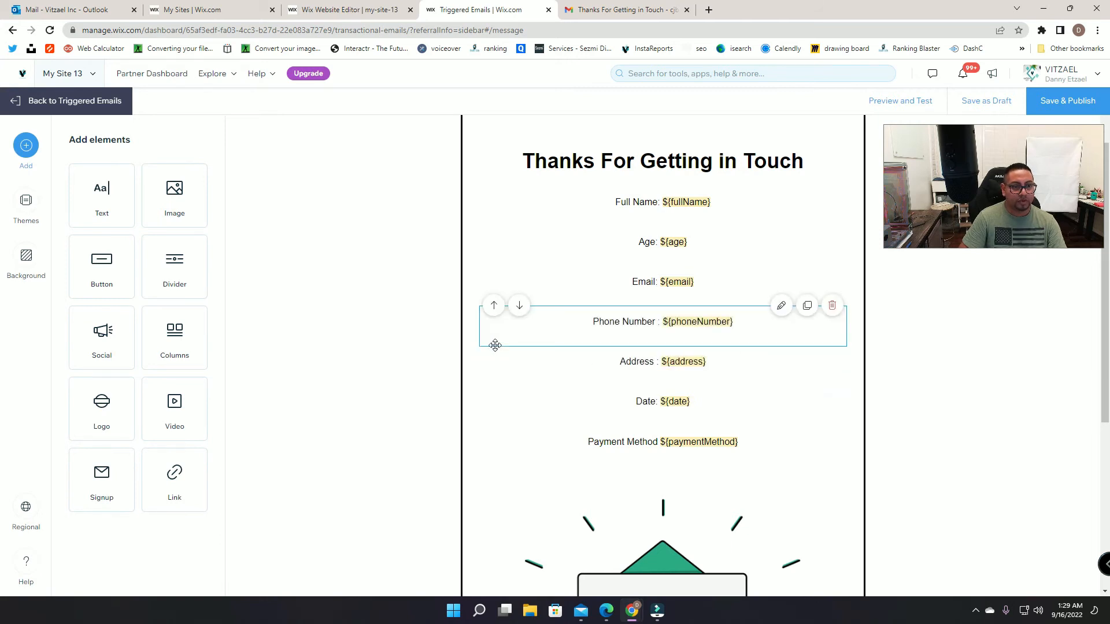
{"action": "left_click", "coordinate": [494, 306]}
{"action": "left_click", "coordinate": [494, 306]}
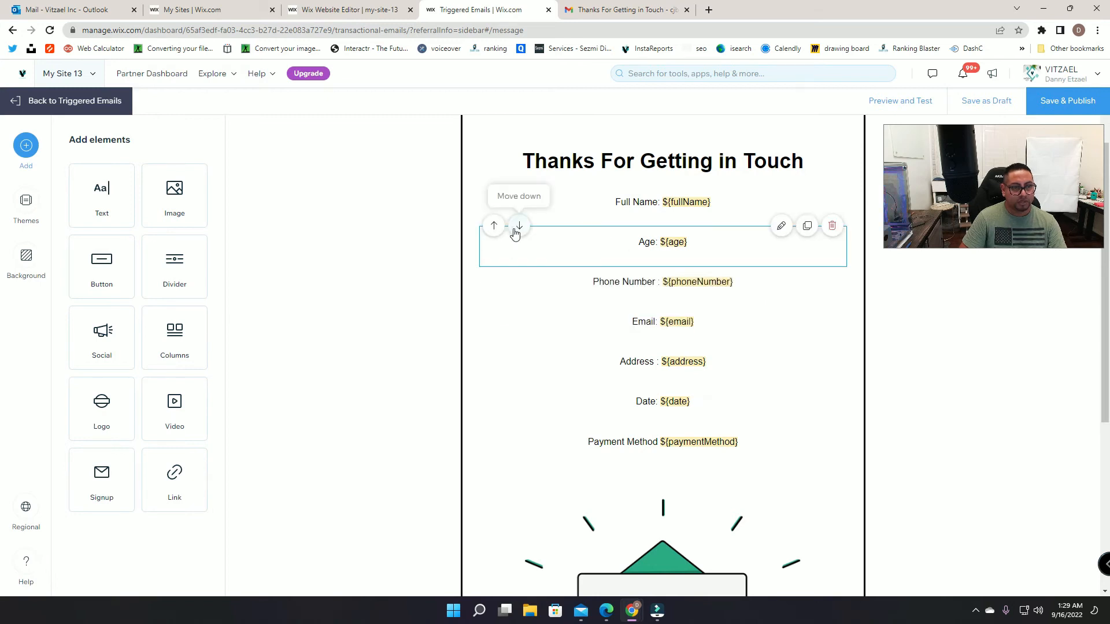
{"action": "left_click", "coordinate": [520, 267]}
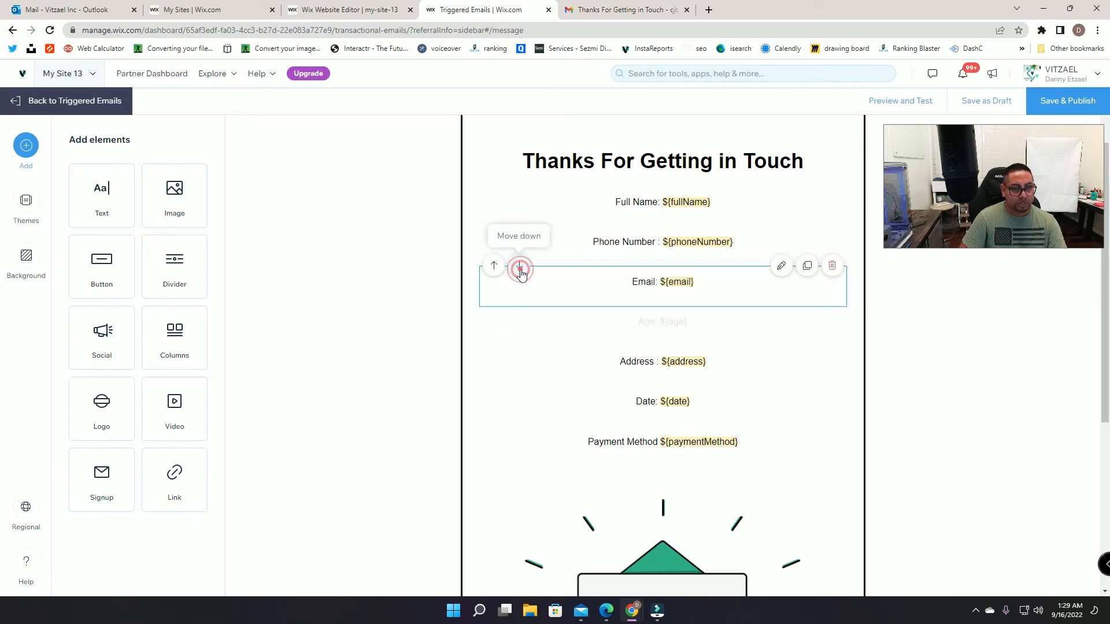
{"action": "left_click", "coordinate": [521, 306]}
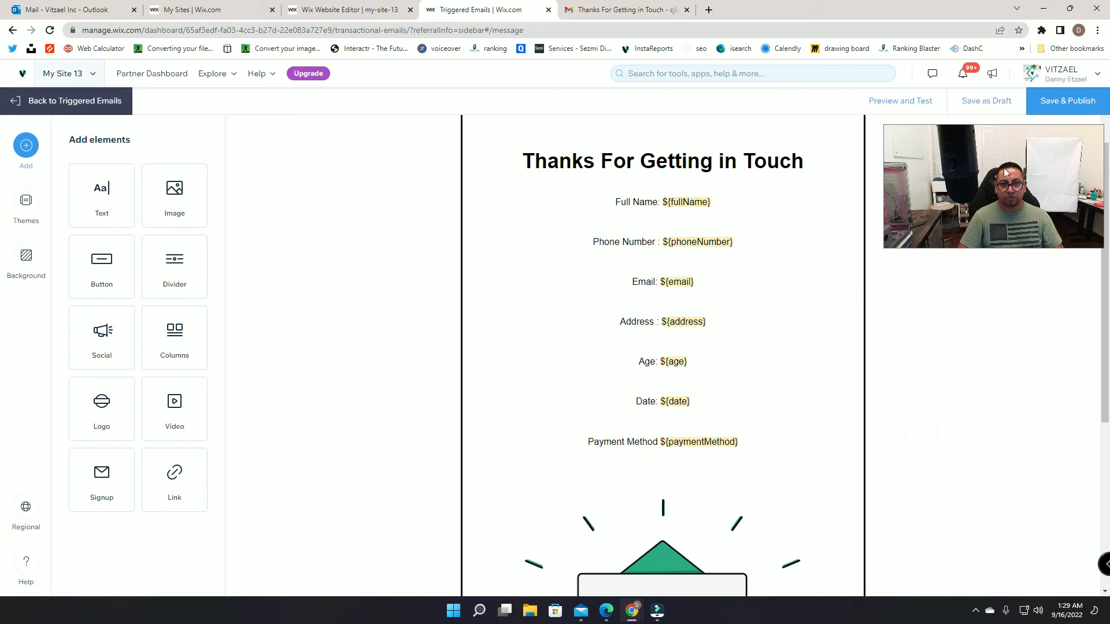
Step: Publish the email and save sender details with a From name and Gmail reply-to address
{"action": "left_click", "coordinate": [1075, 103]}
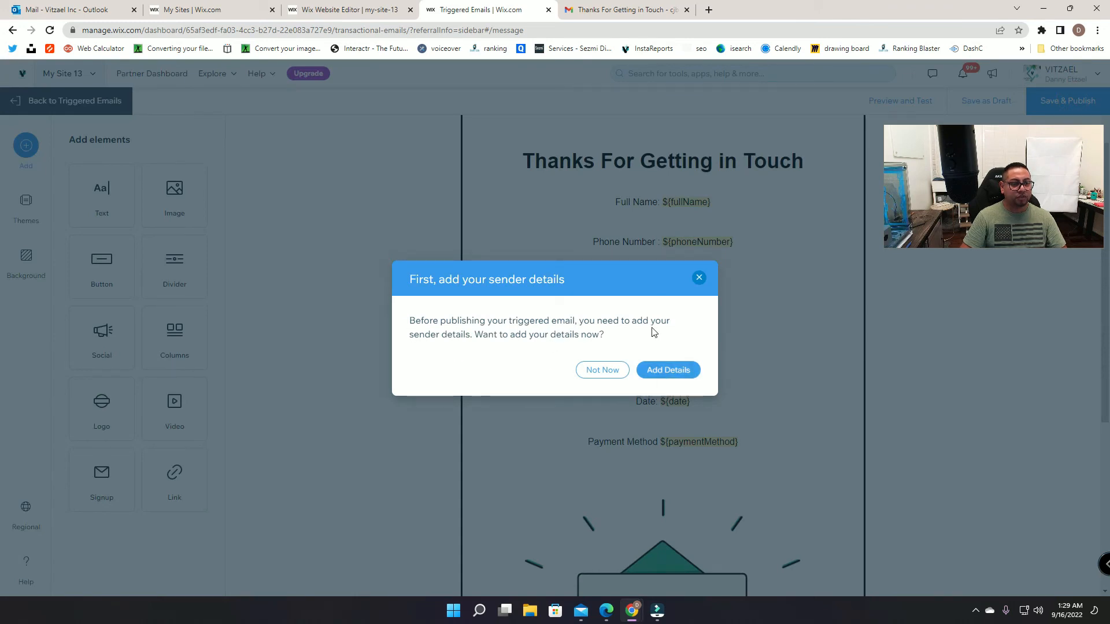
{"action": "left_click", "coordinate": [671, 371]}
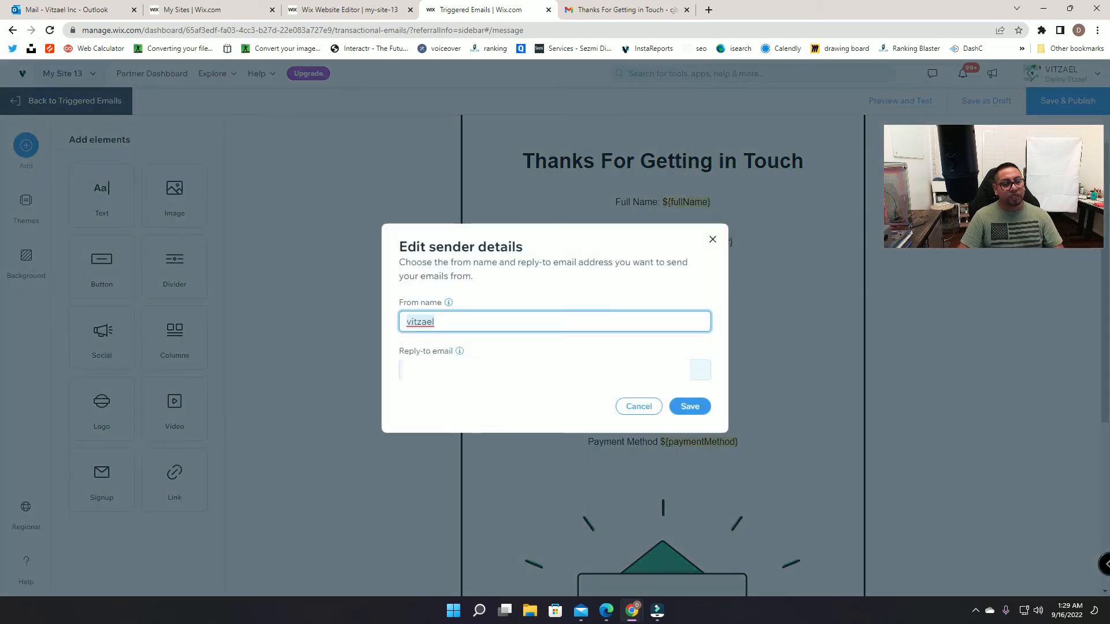
{"action": "left_click", "coordinate": [507, 381]}
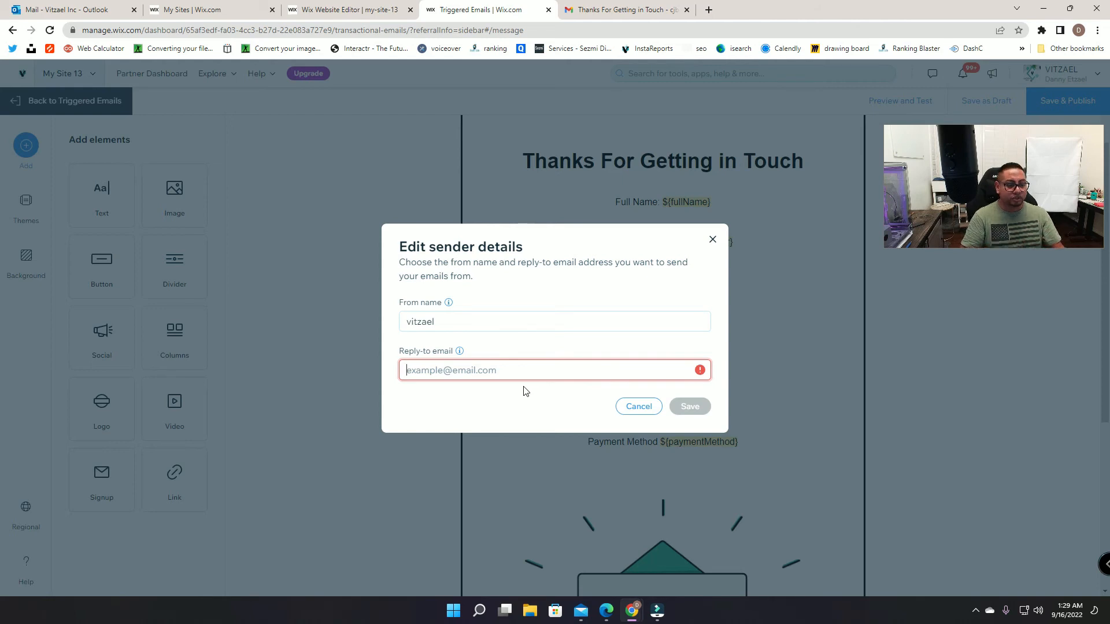
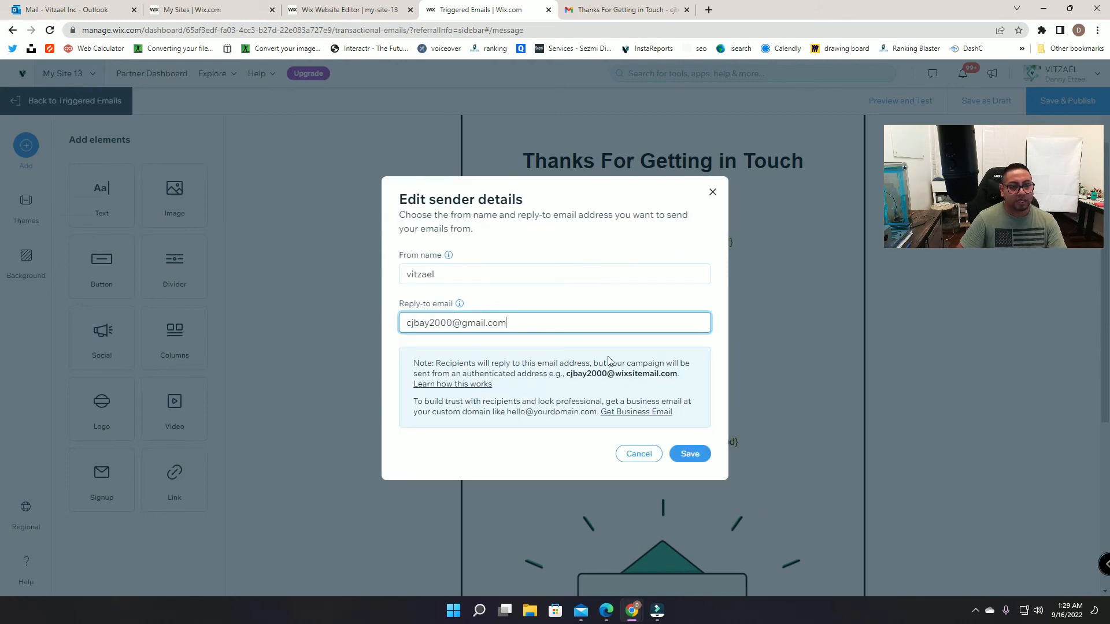
{"action": "left_click", "coordinate": [692, 454]}
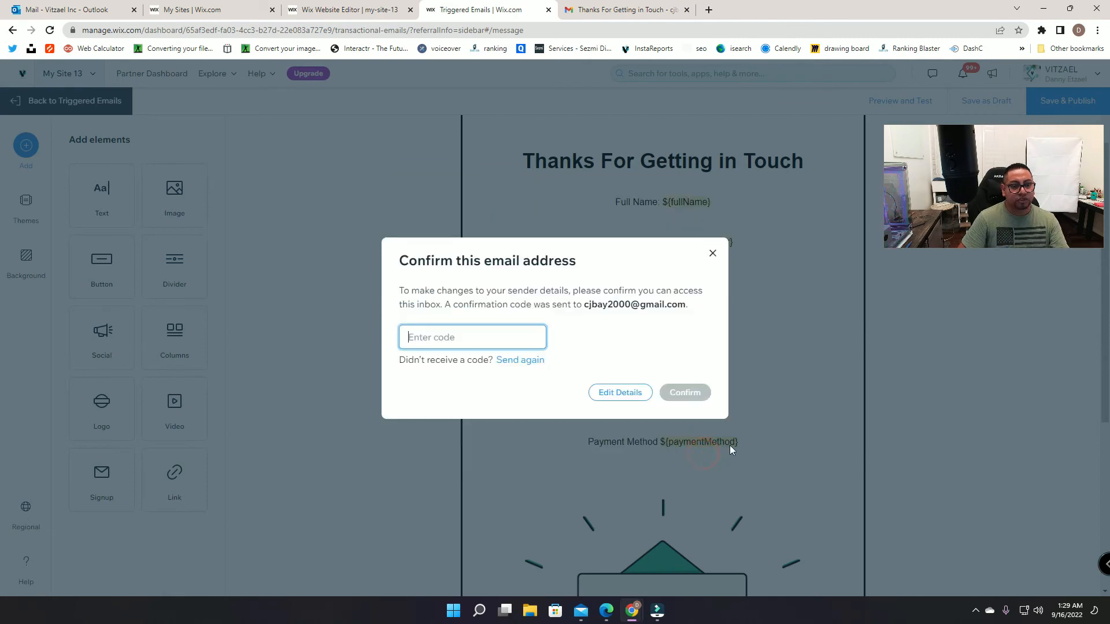
Step: Copy the code from Gmail's 'Your Email Confirmation Code' message into Wix's confirmation field
{"action": "left_click", "coordinate": [658, 9]}
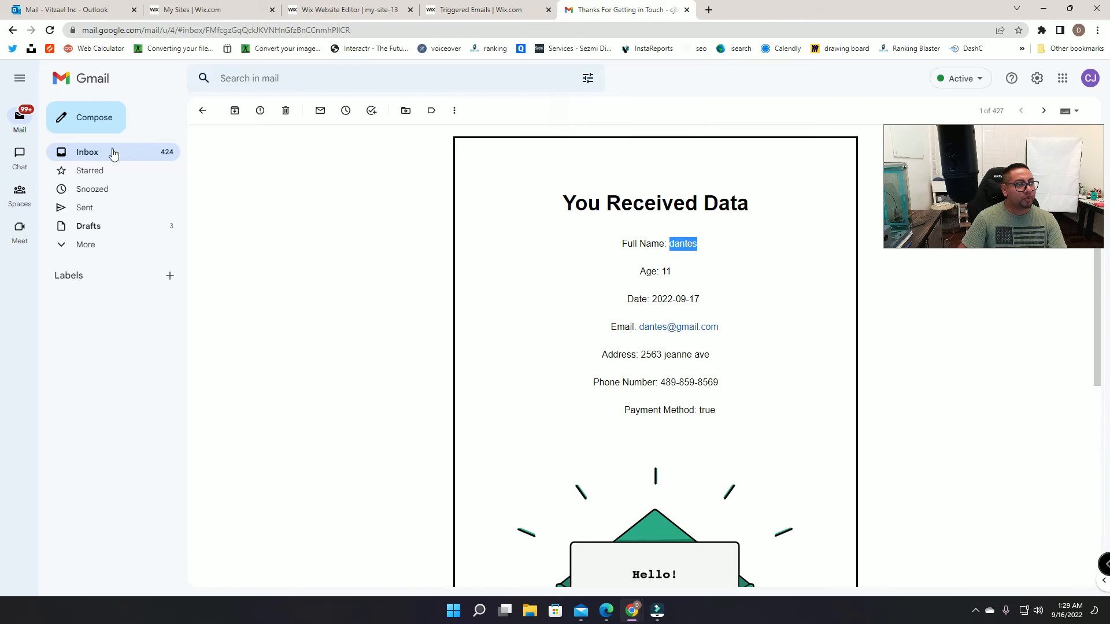
{"action": "left_click", "coordinate": [114, 153]}
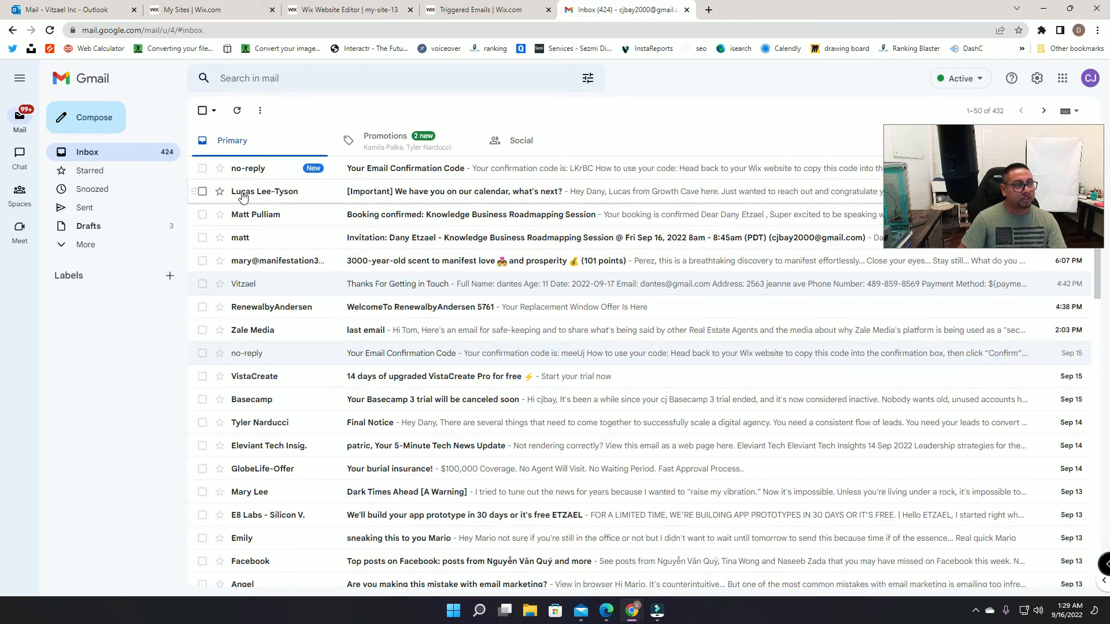
{"action": "left_click", "coordinate": [248, 168]}
{"action": "left_click_drag", "start_coordinate": [578, 317], "coordinate": [530, 317]}
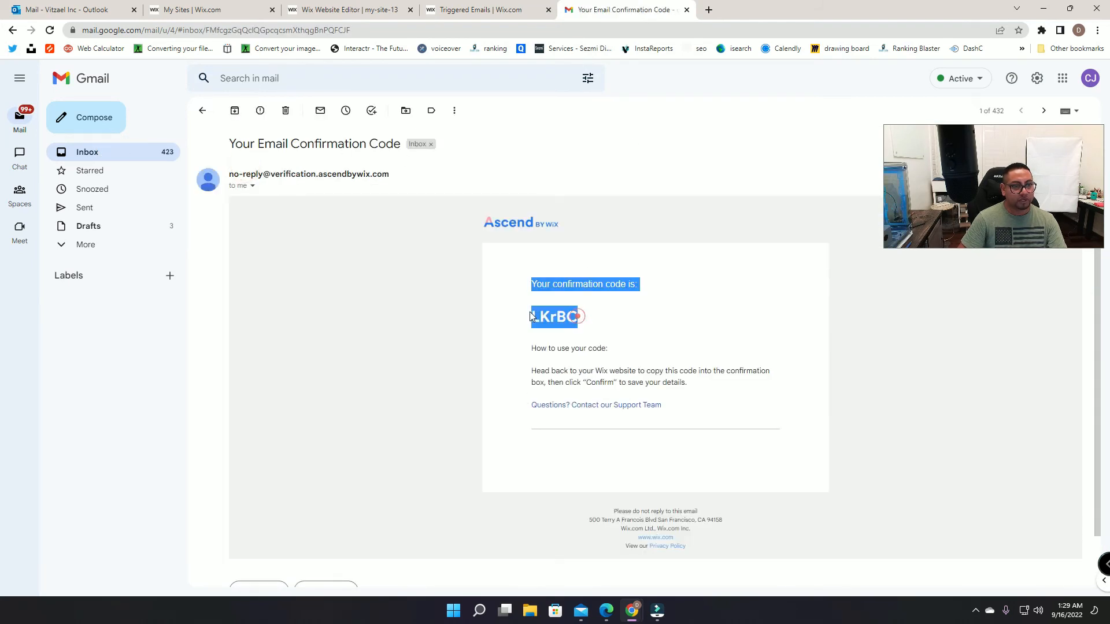
{"action": "left_click", "coordinate": [579, 318]}
{"action": "double_click", "coordinate": [578, 317]}
{"action": "key", "text": "ctrl+c"}
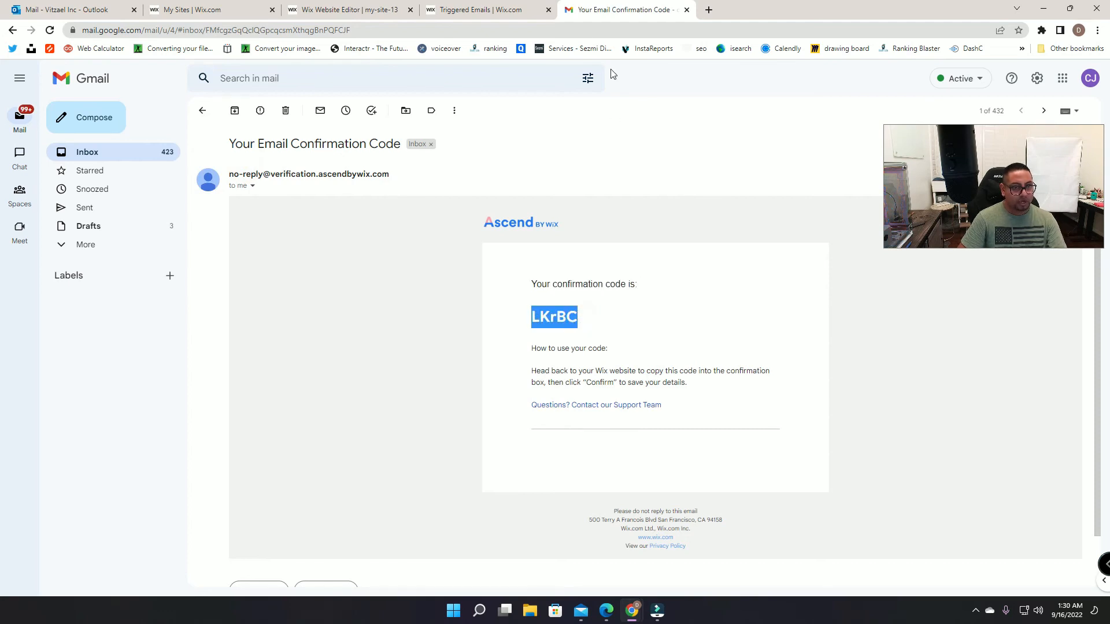
{"action": "left_click", "coordinate": [480, 10]}
{"action": "left_click", "coordinate": [480, 337]}
Step: Paste the confirmation code to verify the sender email address
{"action": "key", "text": "ctrl+v"}
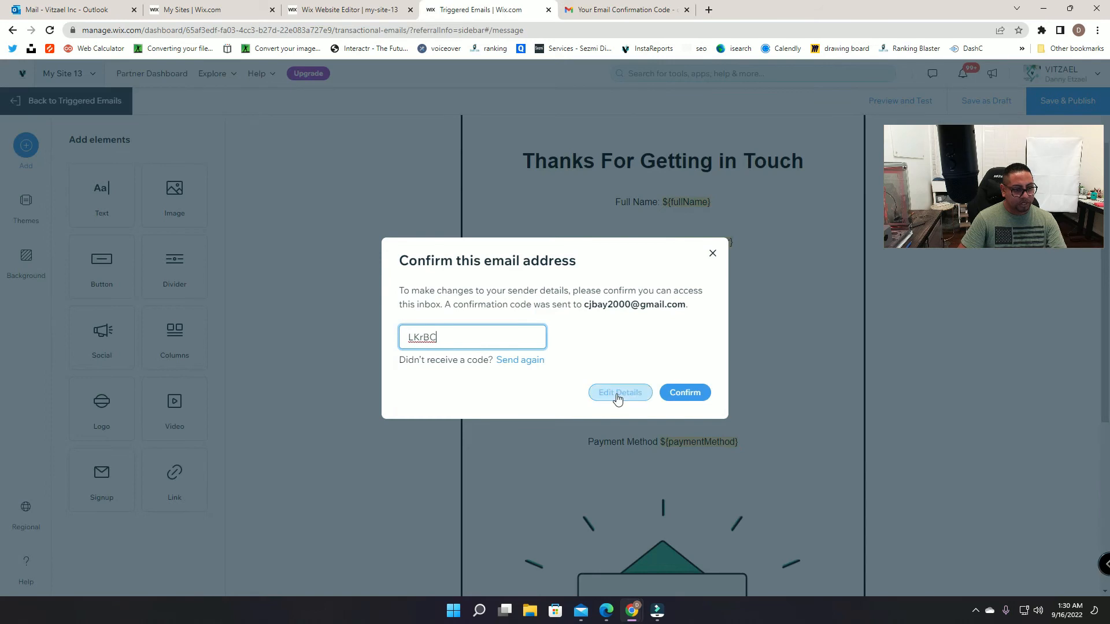
{"action": "left_click", "coordinate": [699, 392]}
{"action": "left_click", "coordinate": [545, 426]}
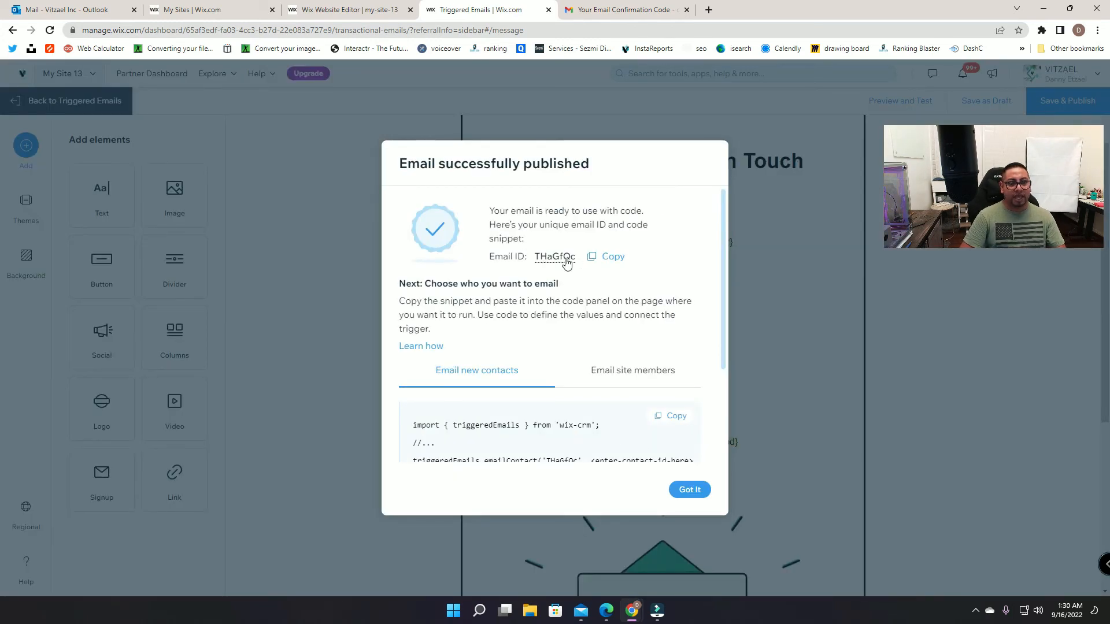
Step: Copy the published email's ID THaGfQc and return to the site editor
{"action": "left_click", "coordinate": [616, 258]}
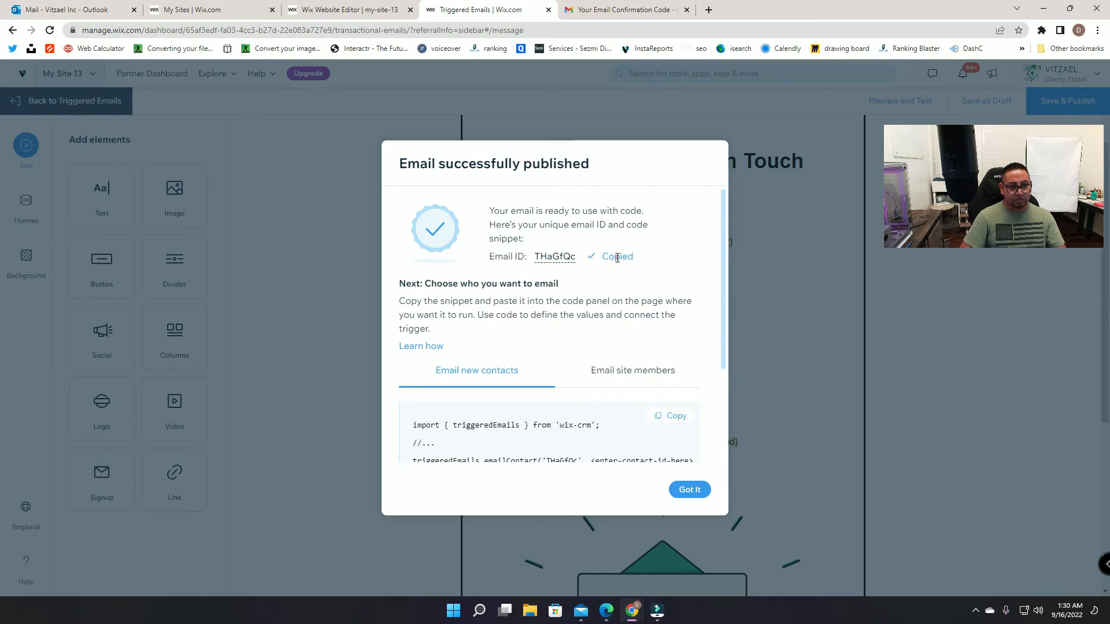
{"action": "left_click", "coordinate": [692, 491]}
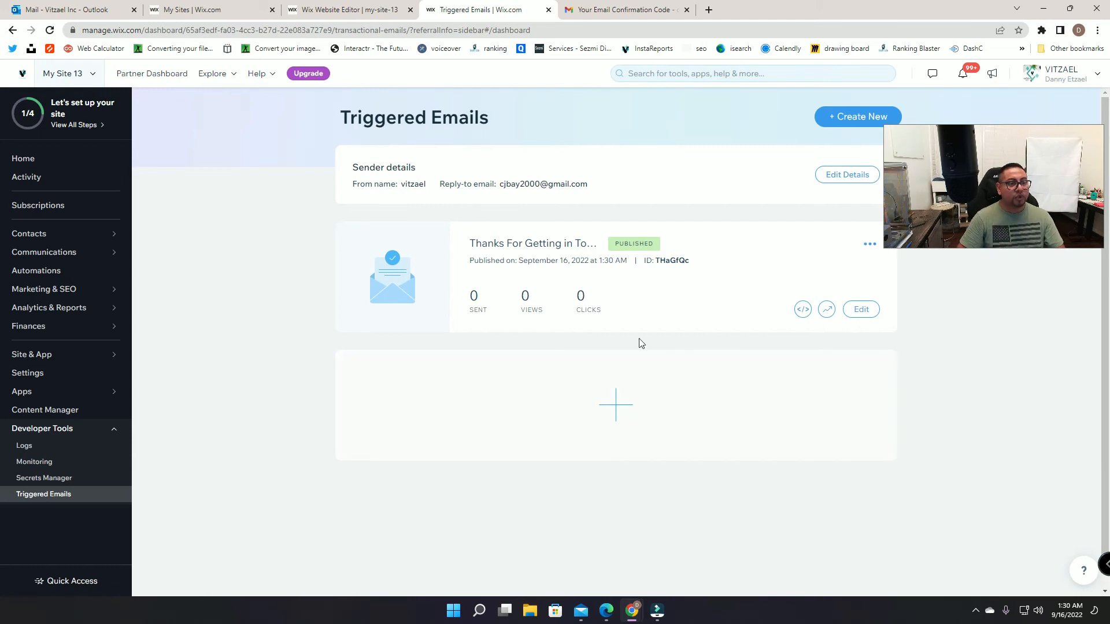
{"action": "left_click", "coordinate": [56, 495]}
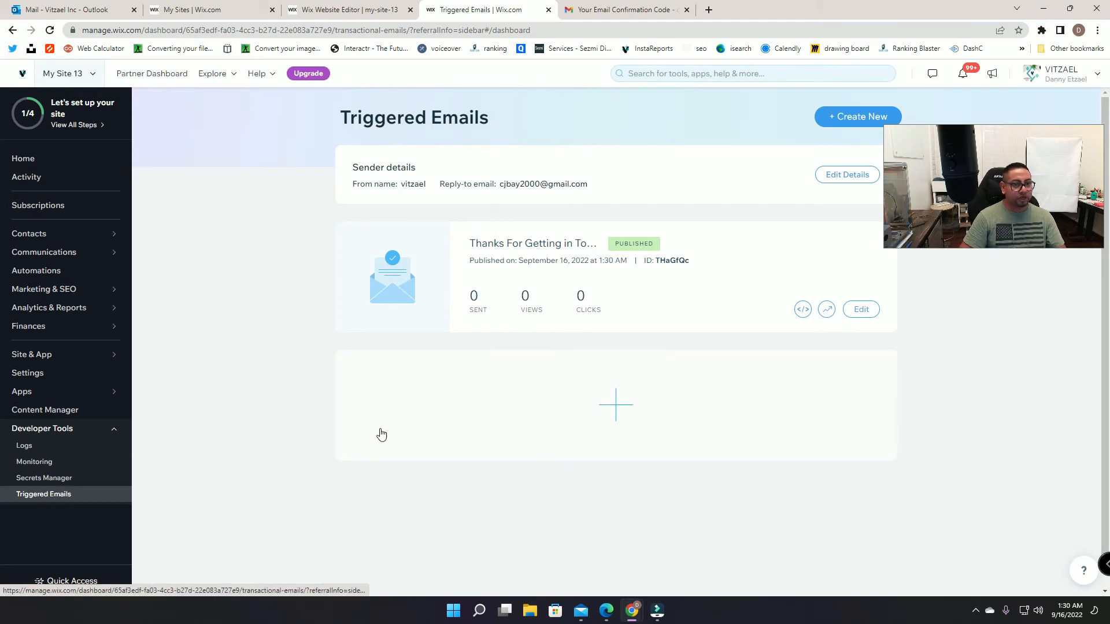
{"action": "double_click", "coordinate": [659, 260]}
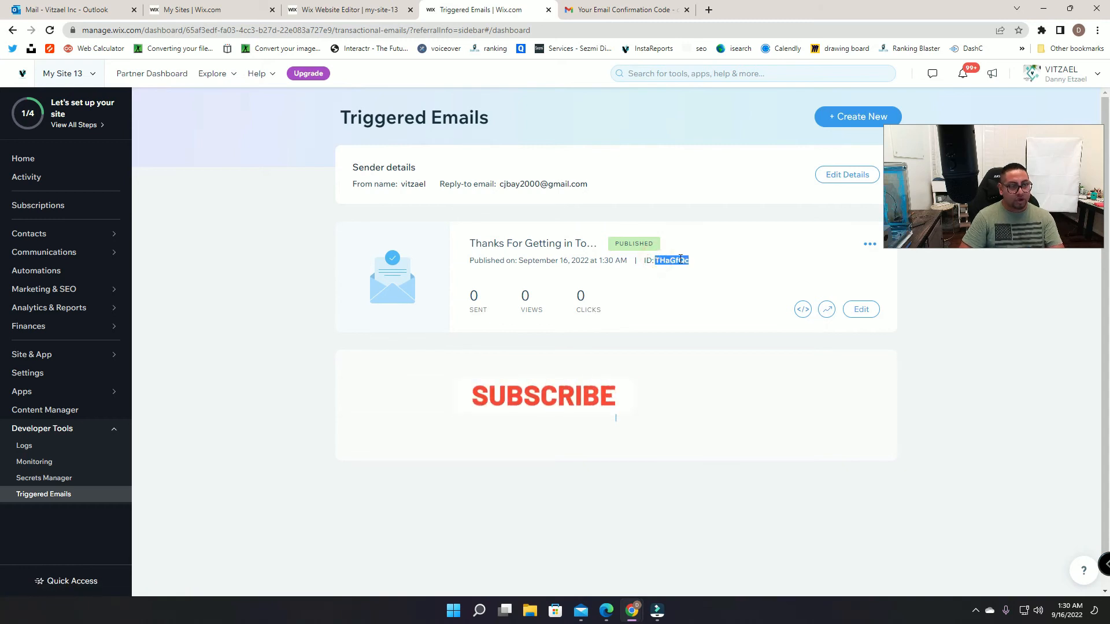
{"action": "left_click", "coordinate": [368, 10]}
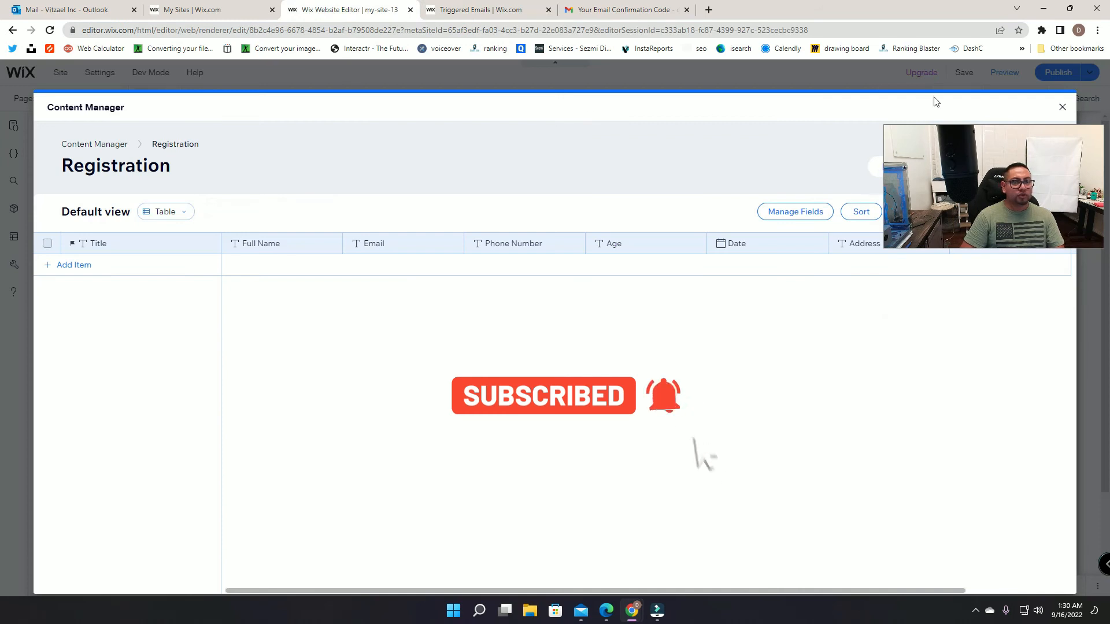
Step: Replace the old email ID TGDPeCf on code line 31 with THaGfQc
{"action": "left_click", "coordinate": [1061, 107]}
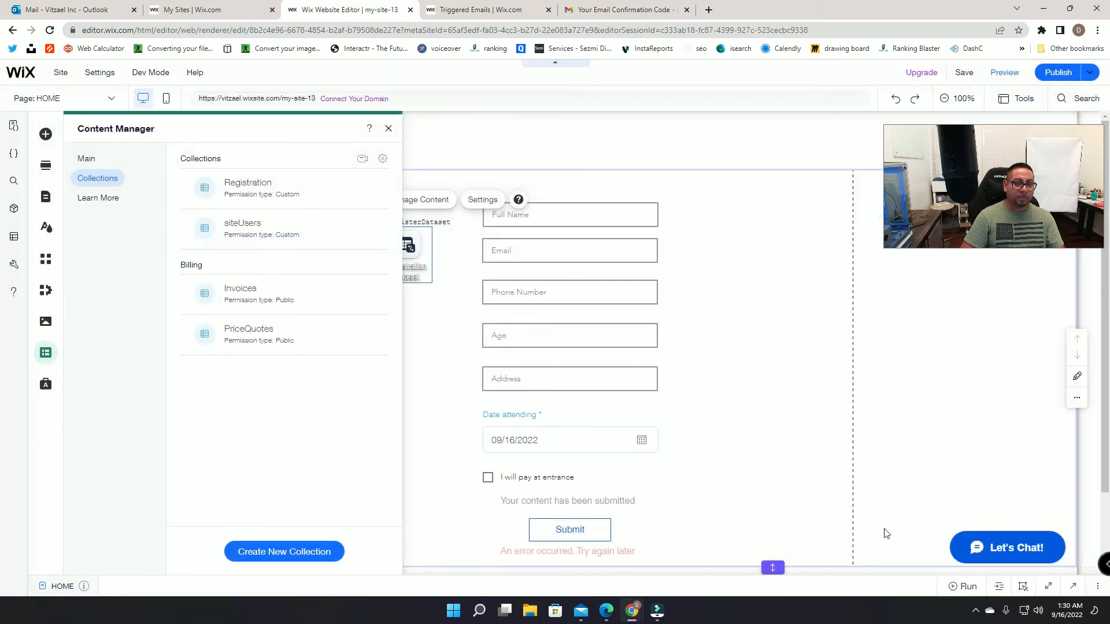
{"action": "left_click", "coordinate": [1073, 584]}
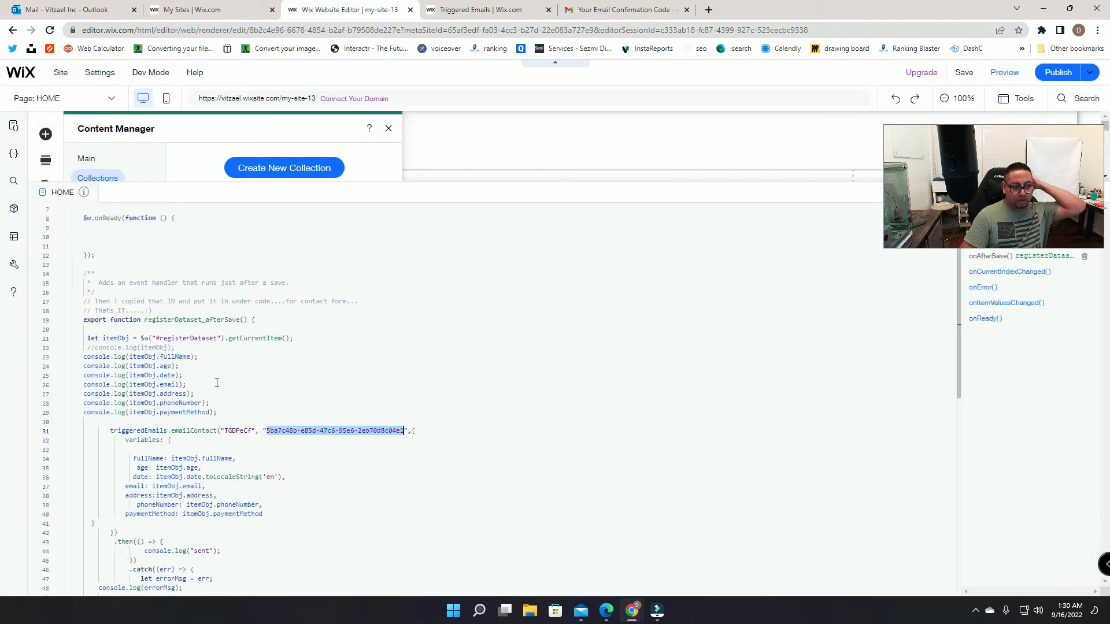
{"action": "left_click", "coordinate": [215, 382]}
{"action": "left_click_drag", "start_coordinate": [253, 431], "coordinate": [232, 431]}
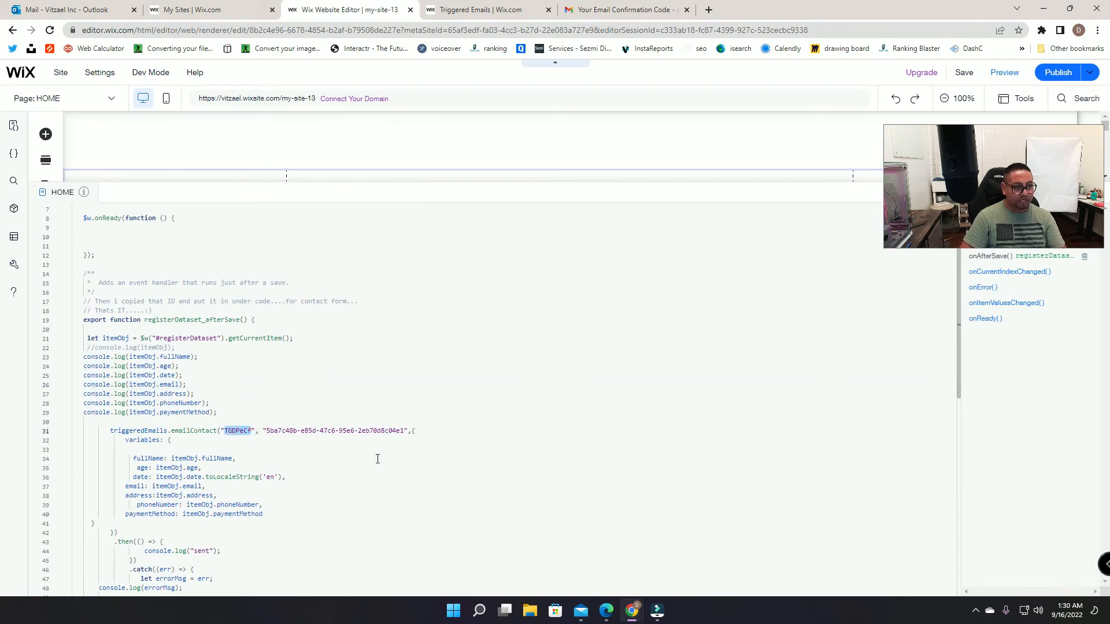
{"action": "key", "text": "ctrl+v"}
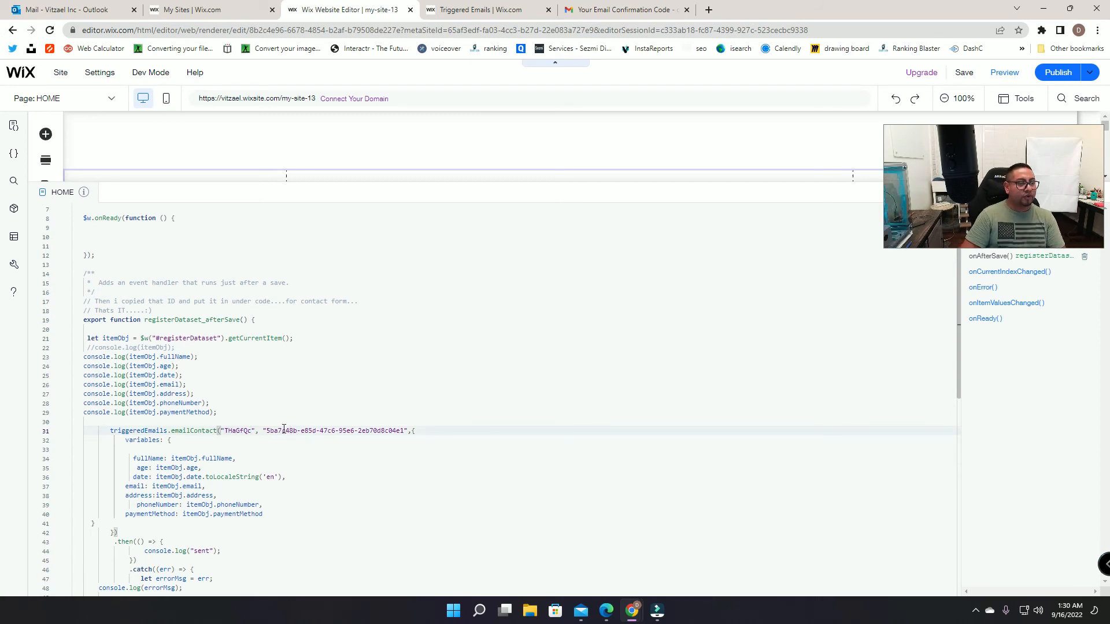
{"action": "left_click_drag", "start_coordinate": [267, 430], "coordinate": [403, 433]}
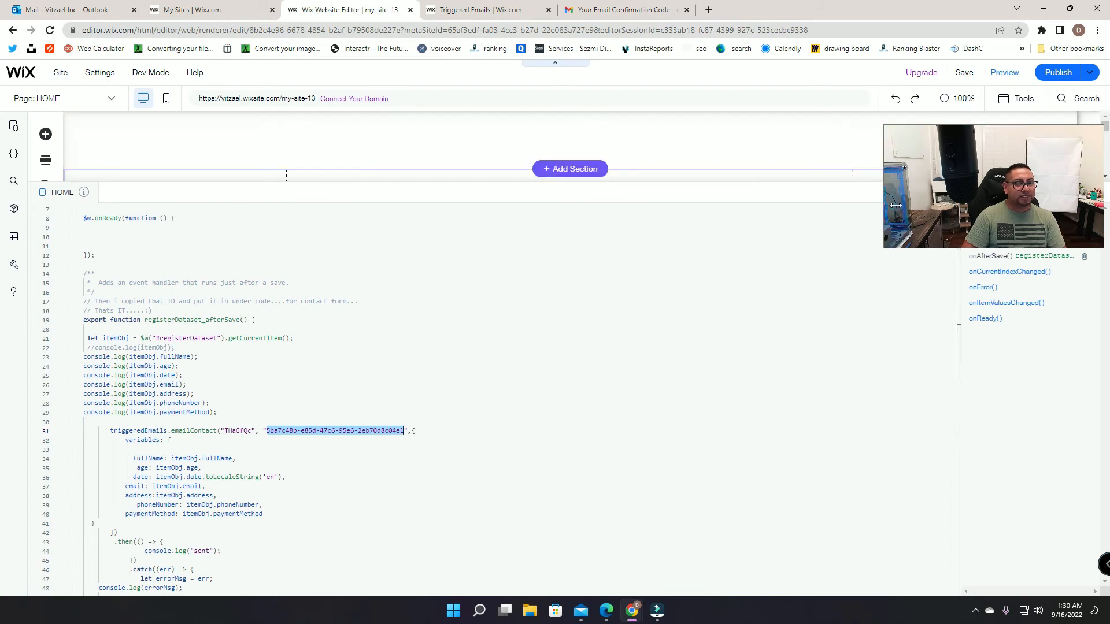
{"action": "left_click", "coordinate": [1010, 206]}
{"action": "left_click_drag", "start_coordinate": [1010, 205], "coordinate": [1013, 293]}
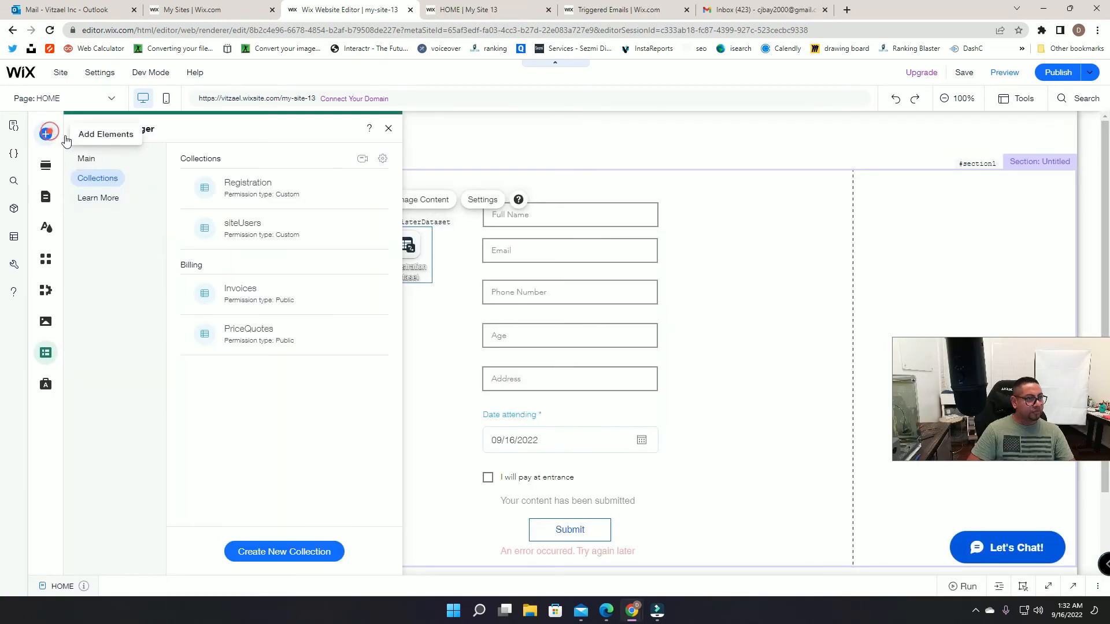
Step: Search 'mem' in the App Market, add Wix Members Area, and publish the site
{"action": "left_click", "coordinate": [45, 134]}
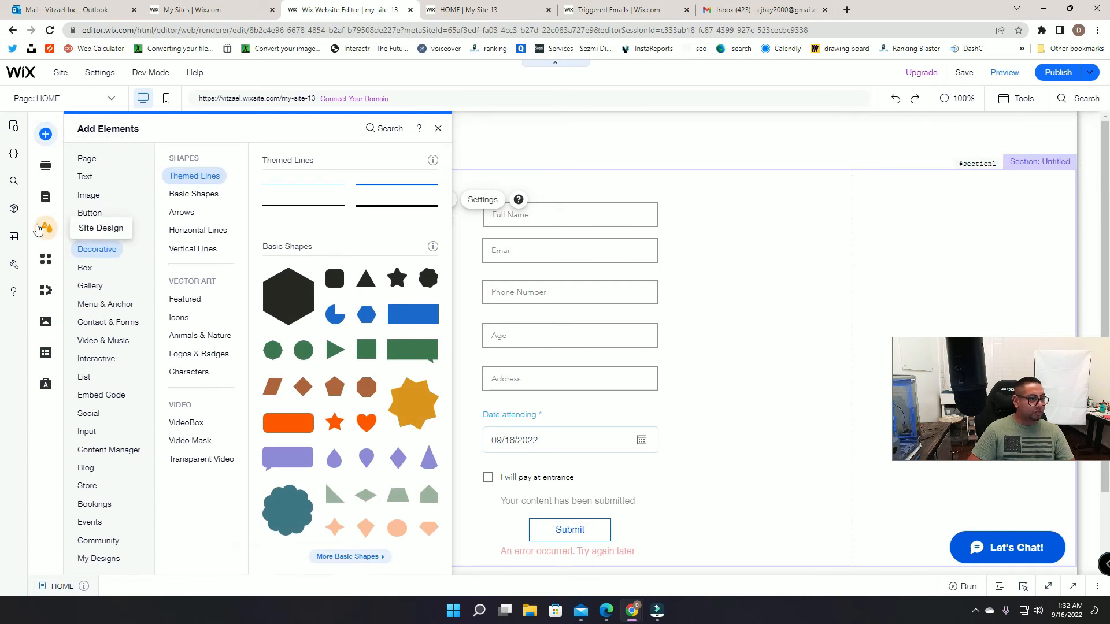
{"action": "left_click", "coordinate": [45, 259]}
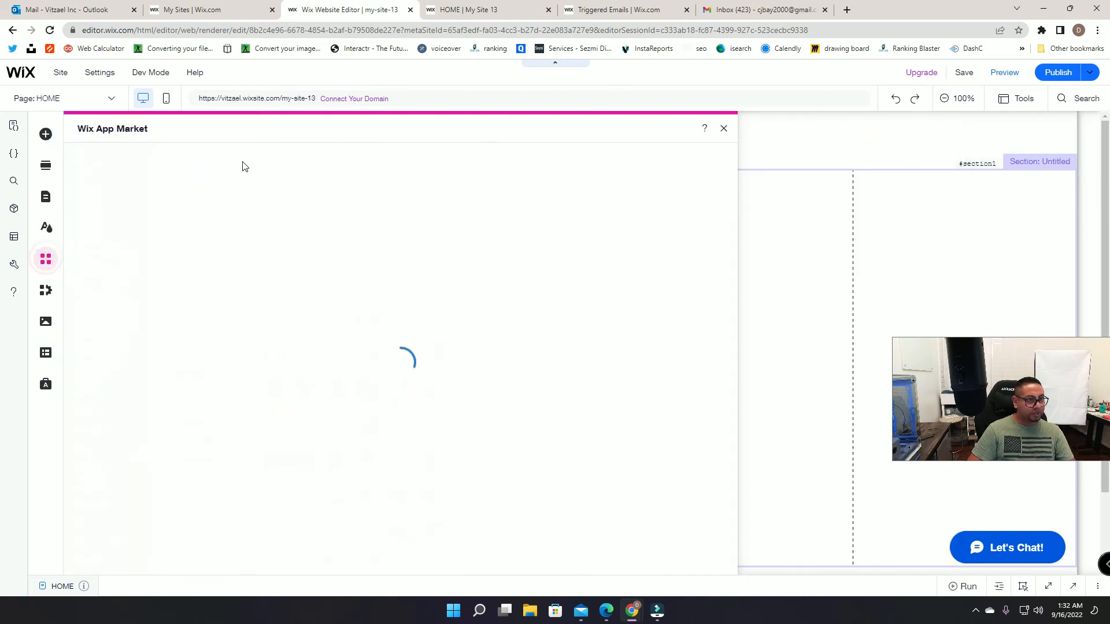
{"action": "left_click", "coordinate": [166, 165]}
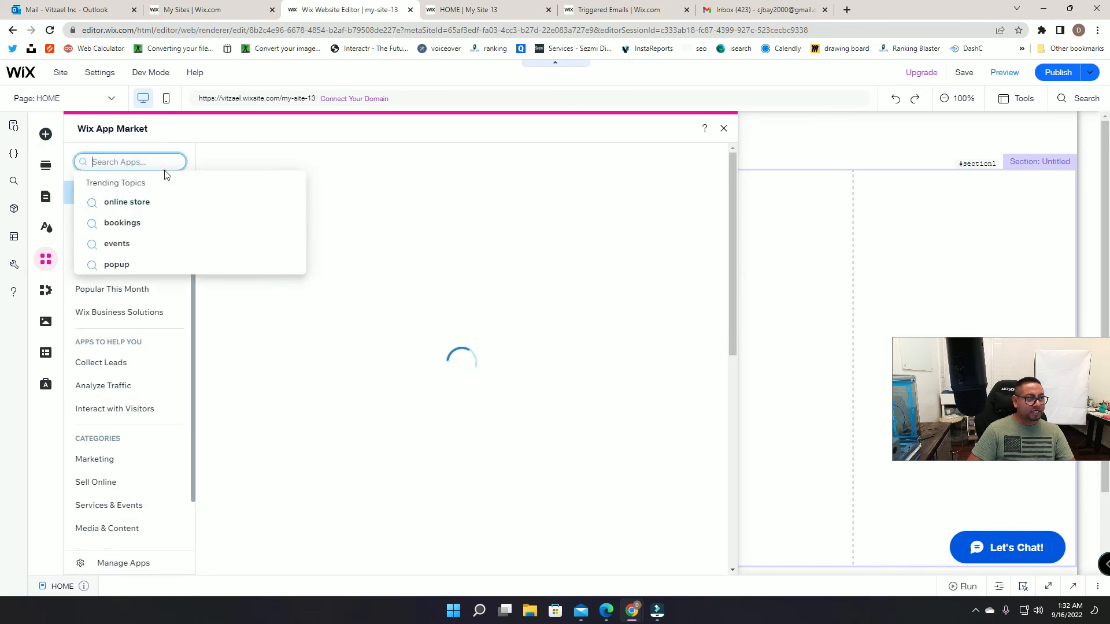
{"action": "type", "text": "mem"}
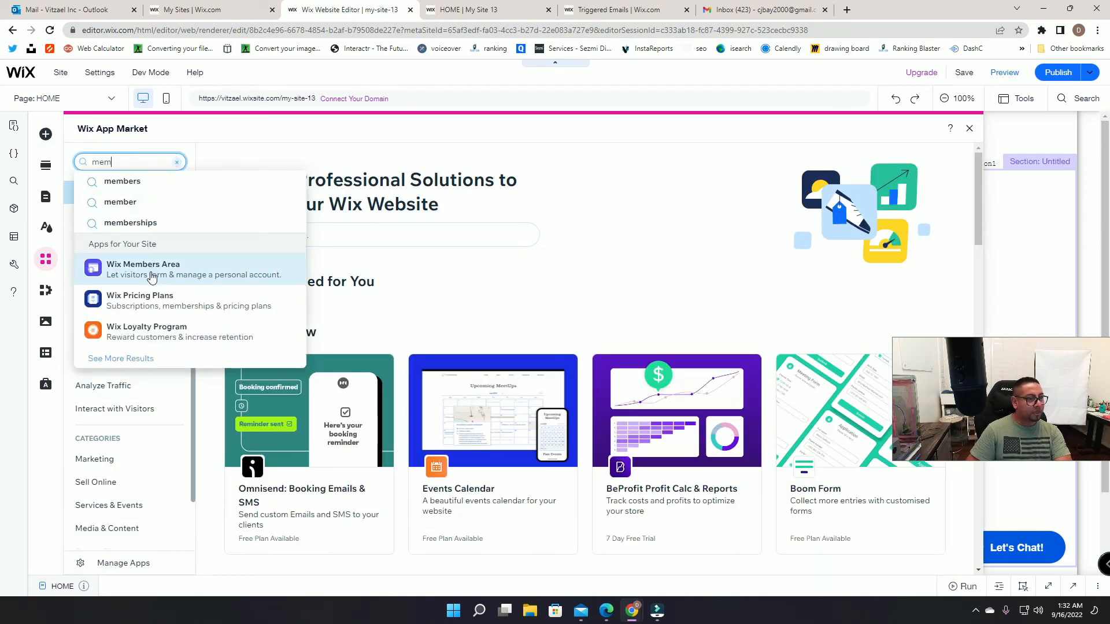
{"action": "left_click", "coordinate": [151, 276]}
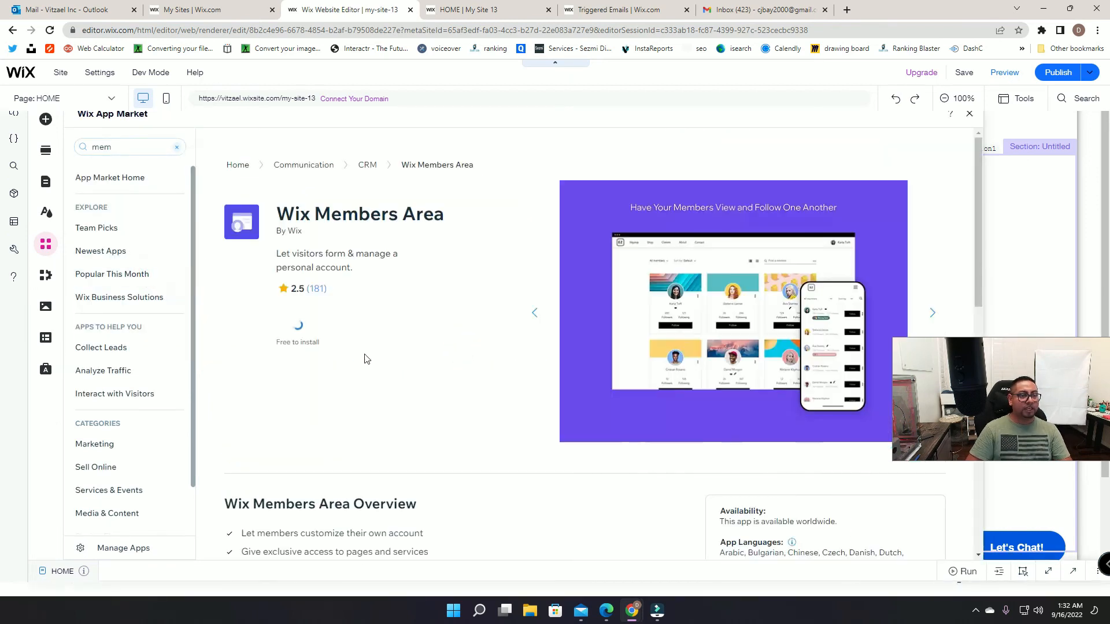
{"action": "left_click", "coordinate": [322, 339]}
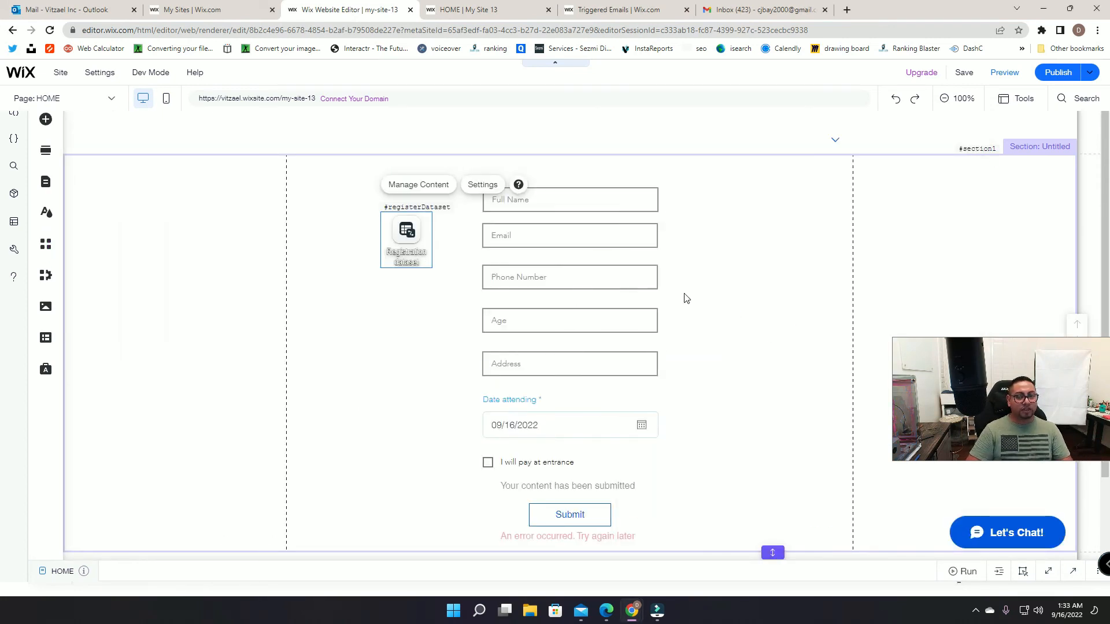
{"action": "left_click", "coordinate": [1059, 72]}
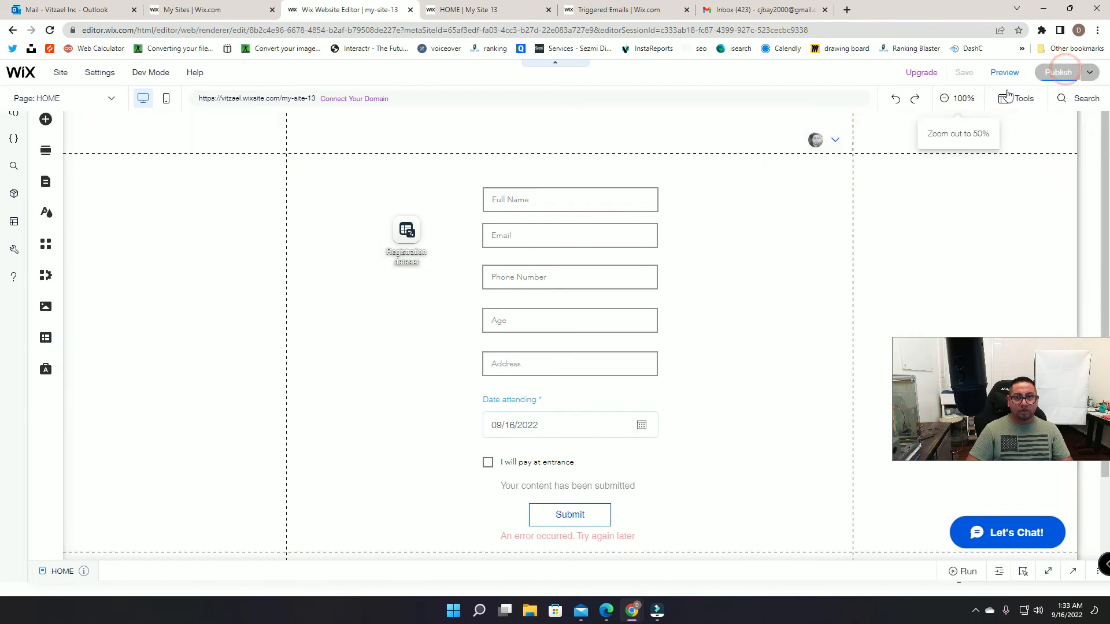
Step: Reload the live site to check it, then dismiss the editor's Congratulations dialog
{"action": "left_click", "coordinate": [492, 8]}
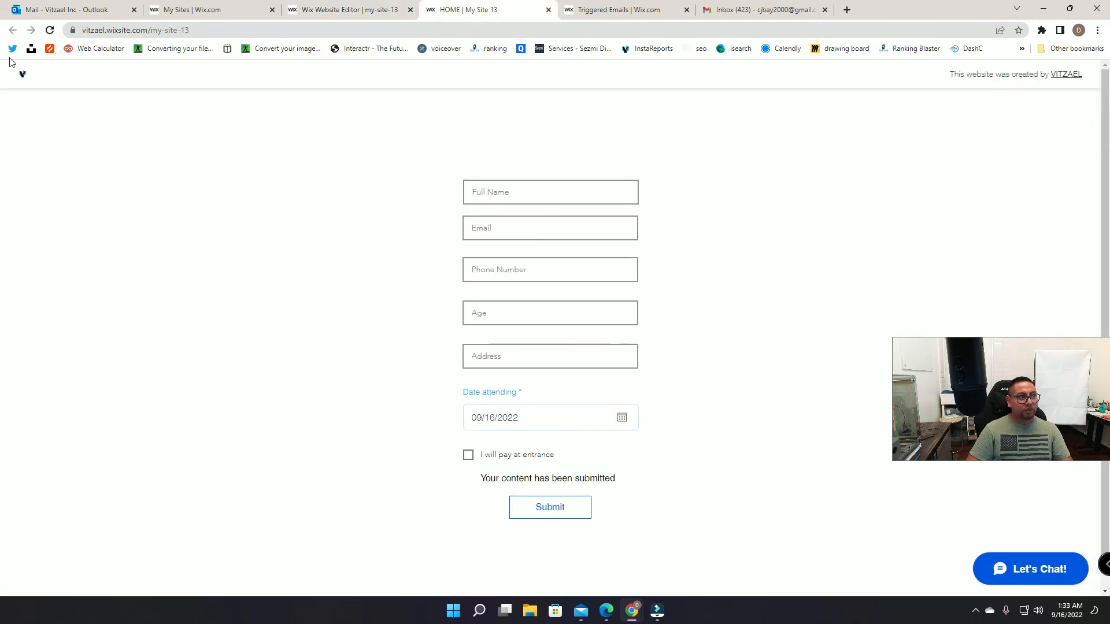
{"action": "left_click", "coordinate": [51, 30]}
{"action": "left_click", "coordinate": [347, 9]}
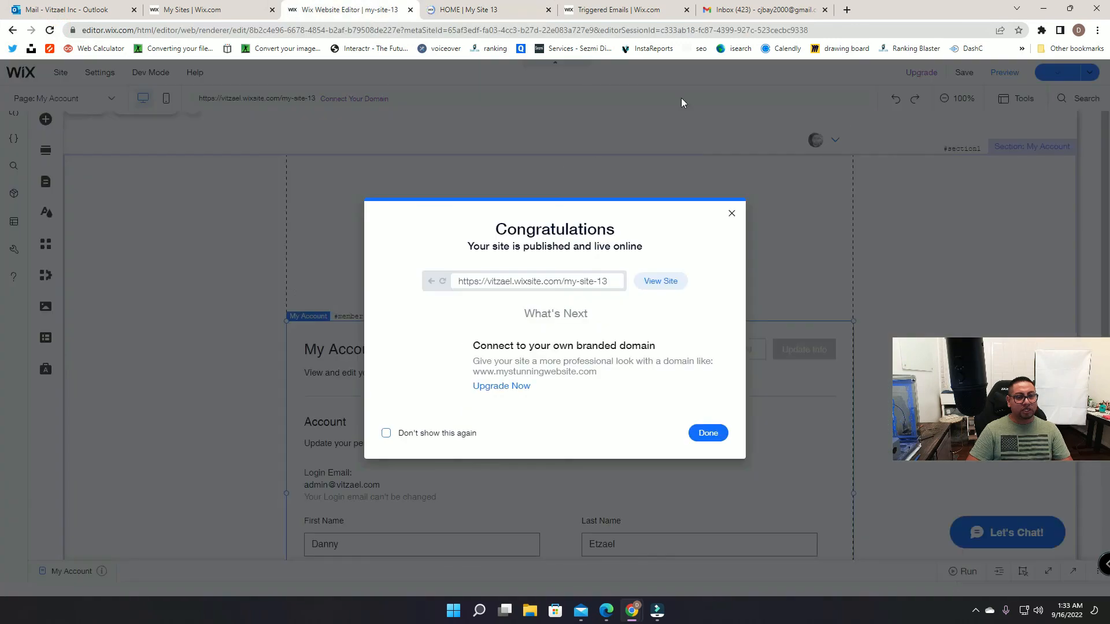
{"action": "left_click", "coordinate": [732, 216]}
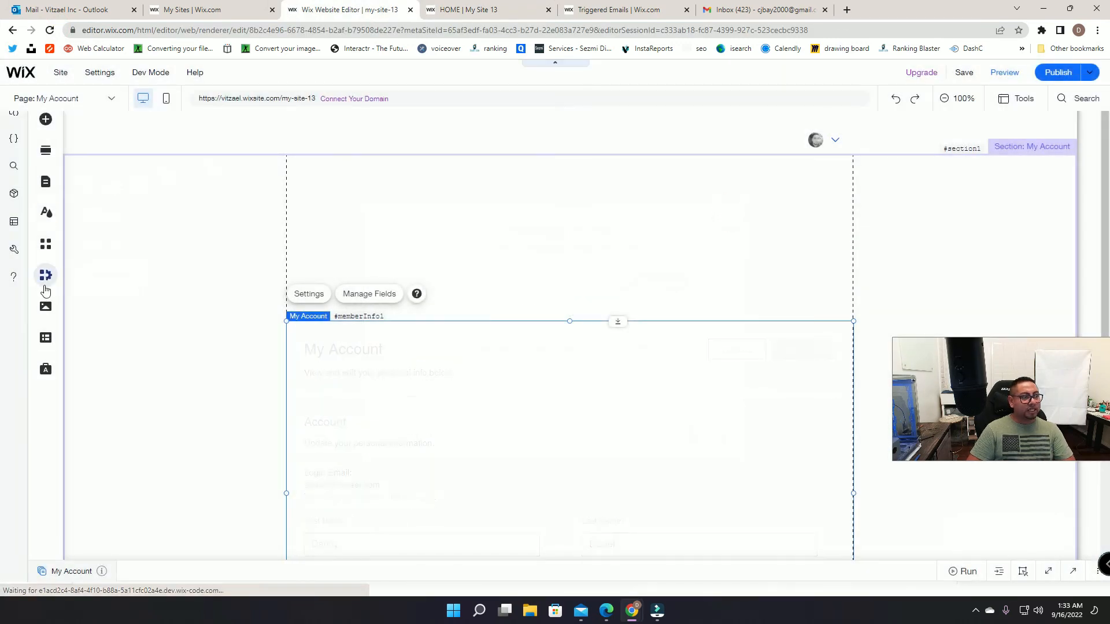
Step: Search the App Market for 'meme', check the live registration form, then close the marketplace search
{"action": "left_click", "coordinate": [46, 275]}
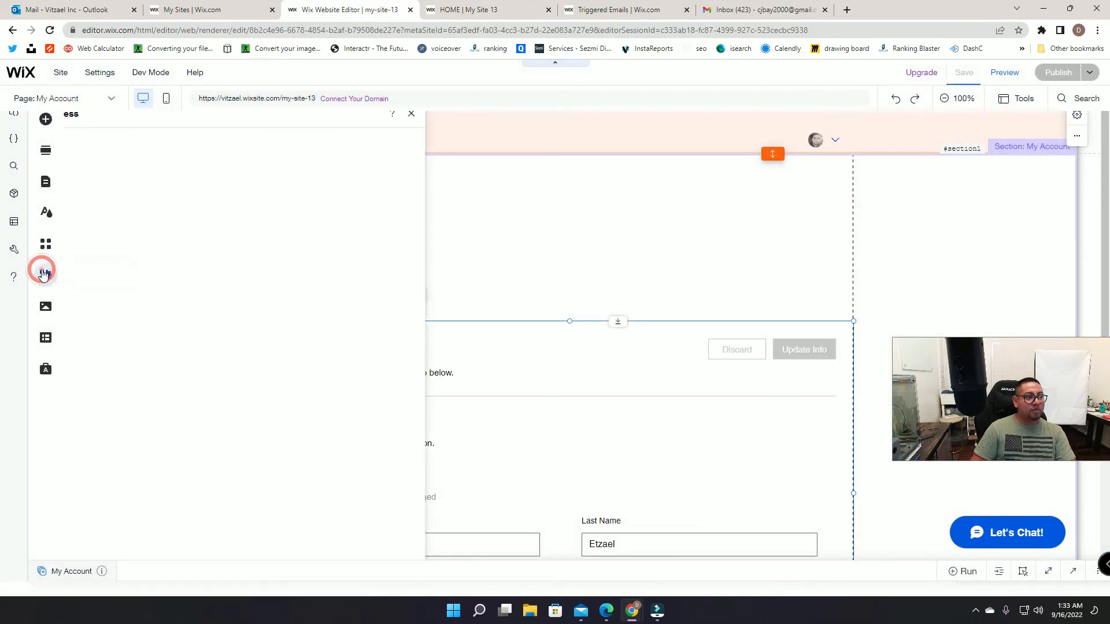
{"action": "left_click", "coordinate": [46, 248]}
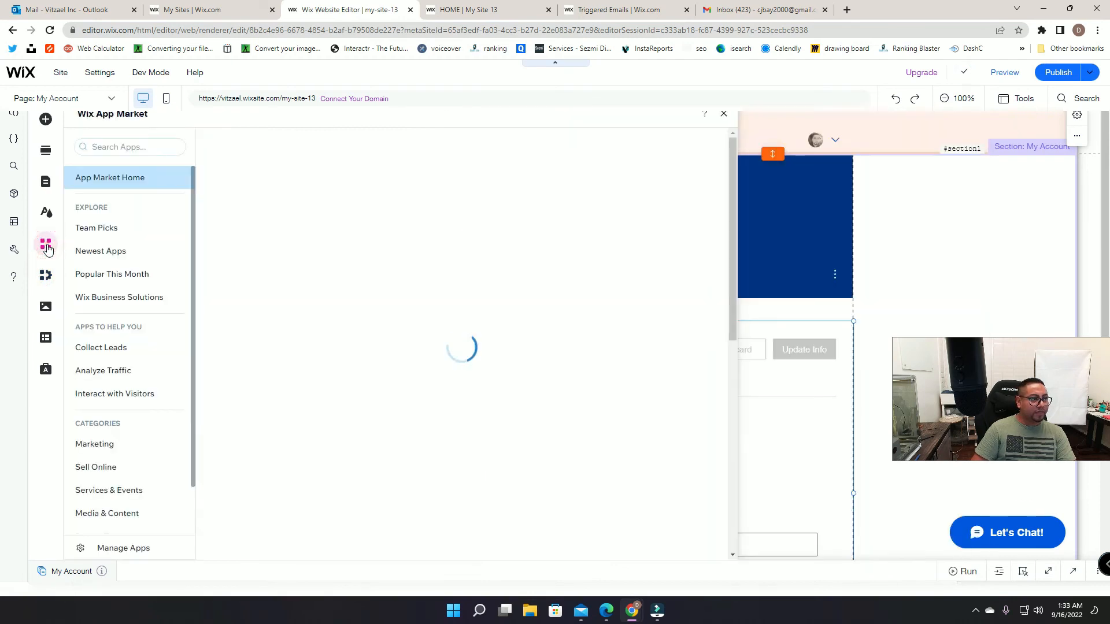
{"action": "left_click", "coordinate": [113, 147]}
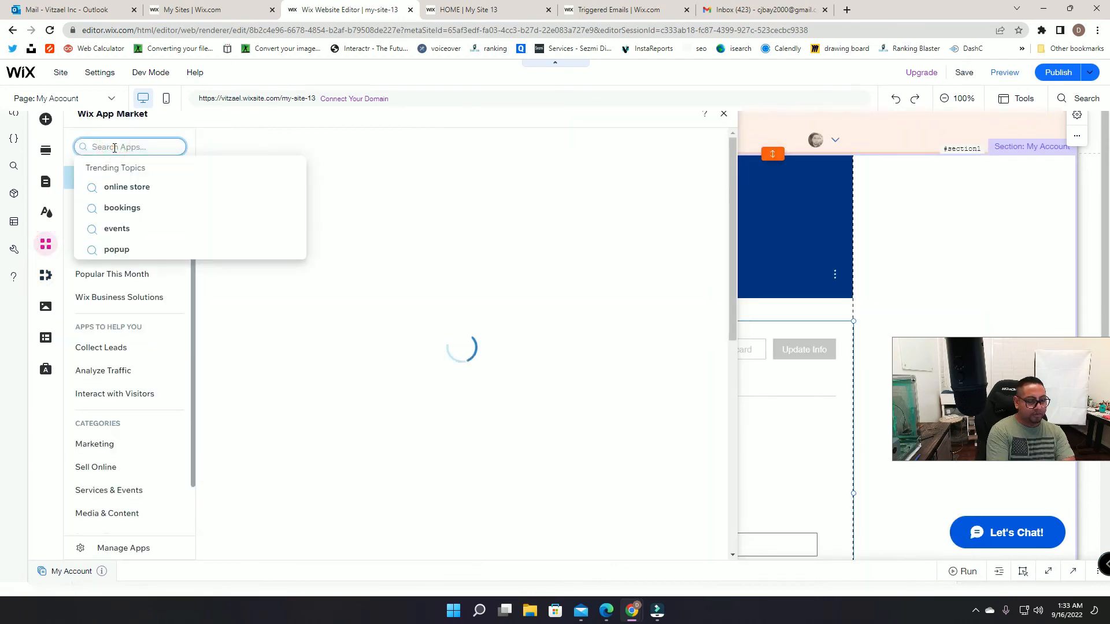
{"action": "type", "text": "meme"}
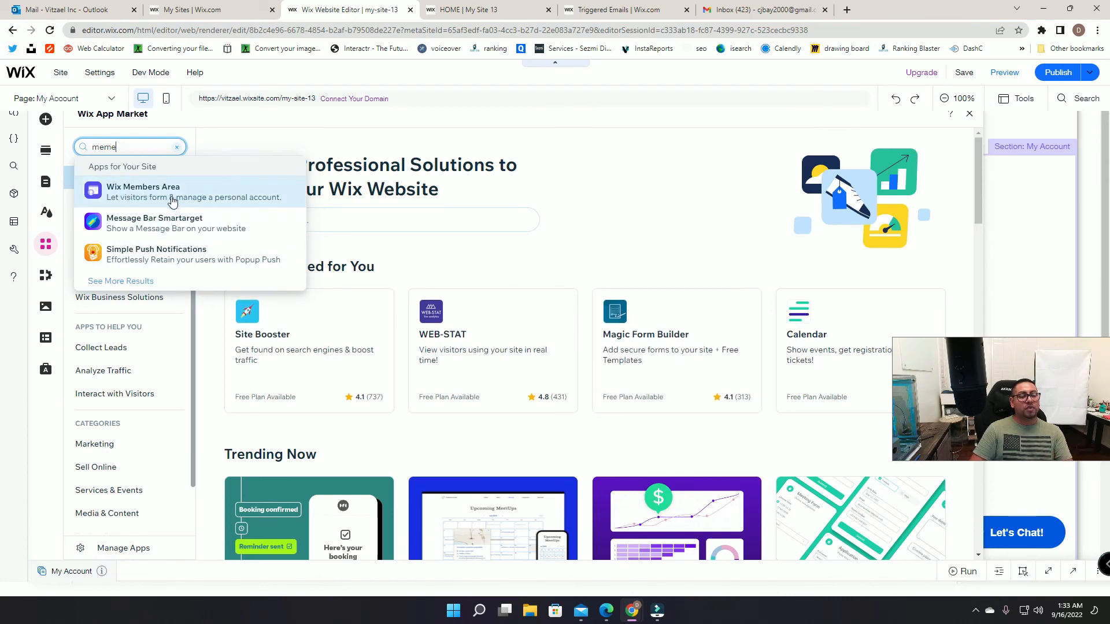
{"action": "left_click", "coordinate": [657, 7]}
{"action": "left_click", "coordinate": [523, 11]}
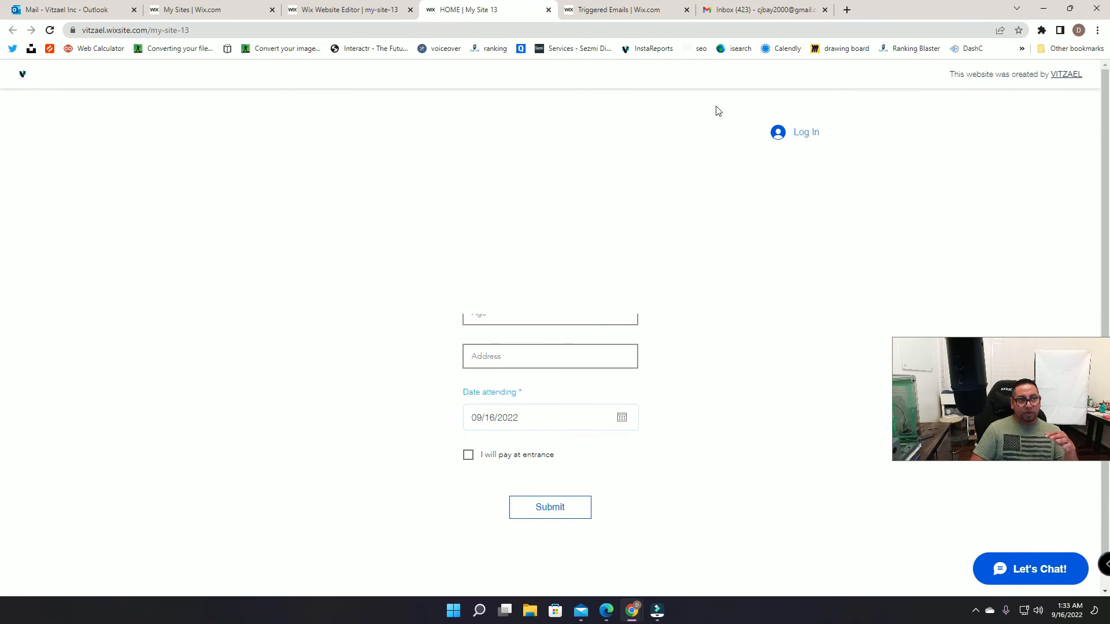
{"action": "left_click", "coordinate": [339, 8]}
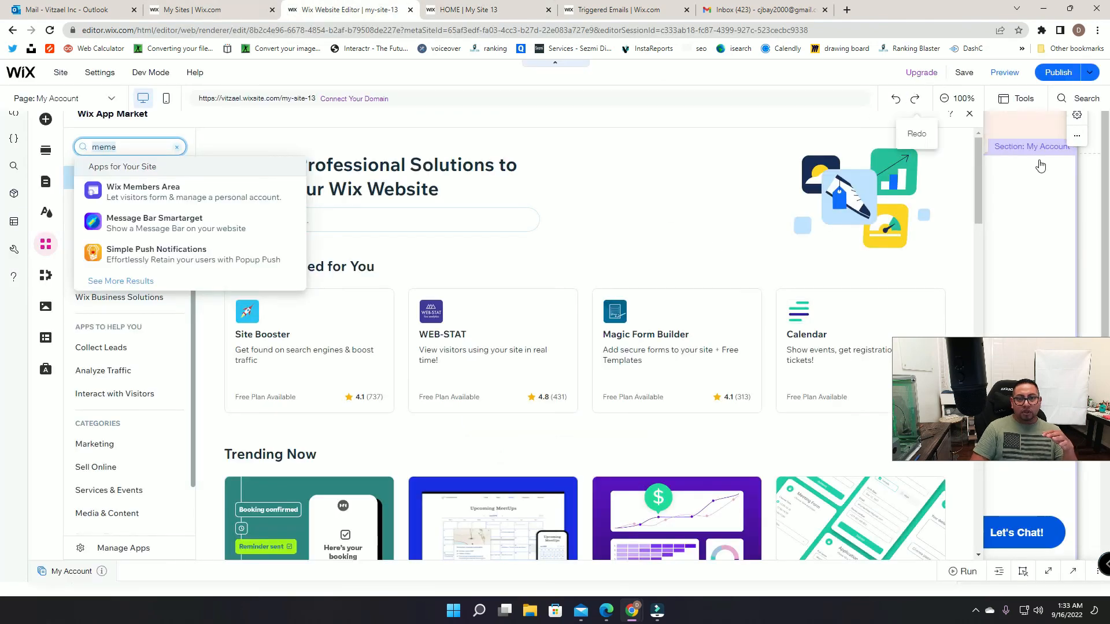
{"action": "left_click", "coordinate": [970, 114]}
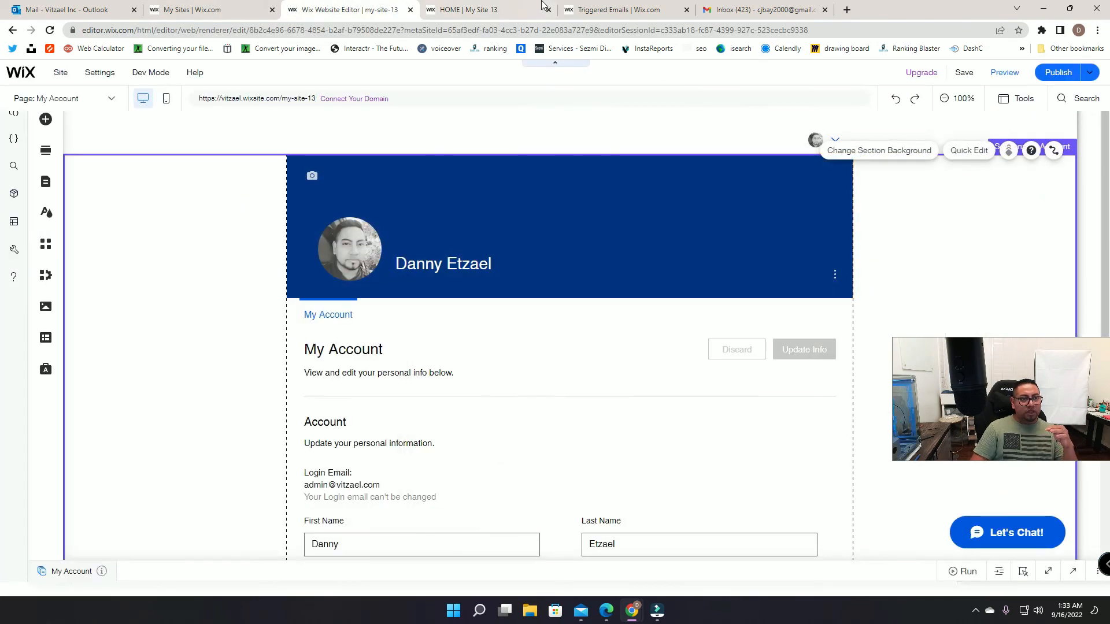
{"action": "left_click", "coordinate": [486, 9]}
Step: Sign up a new member on the live site with an email address and password
{"action": "left_click", "coordinate": [50, 30]}
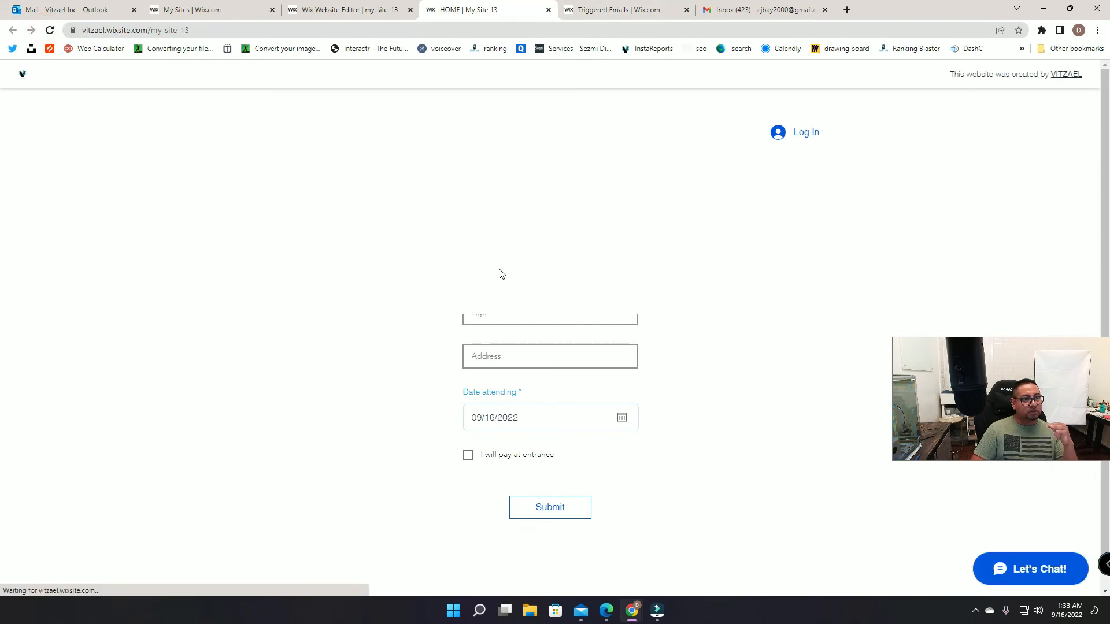
{"action": "left_click", "coordinate": [799, 138]}
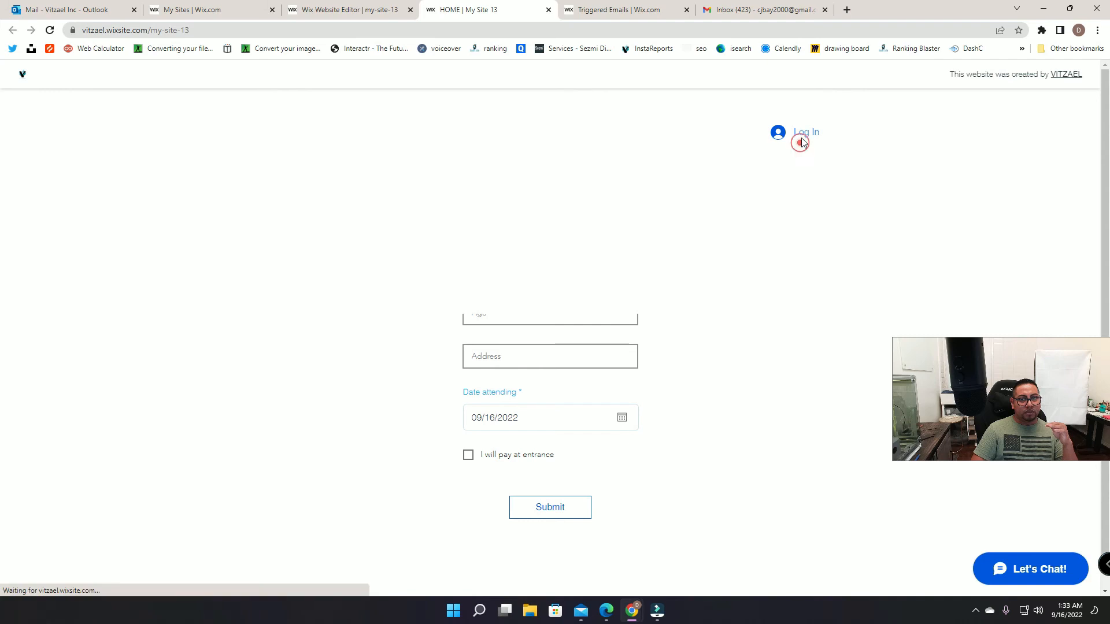
{"action": "left_click", "coordinate": [568, 368]}
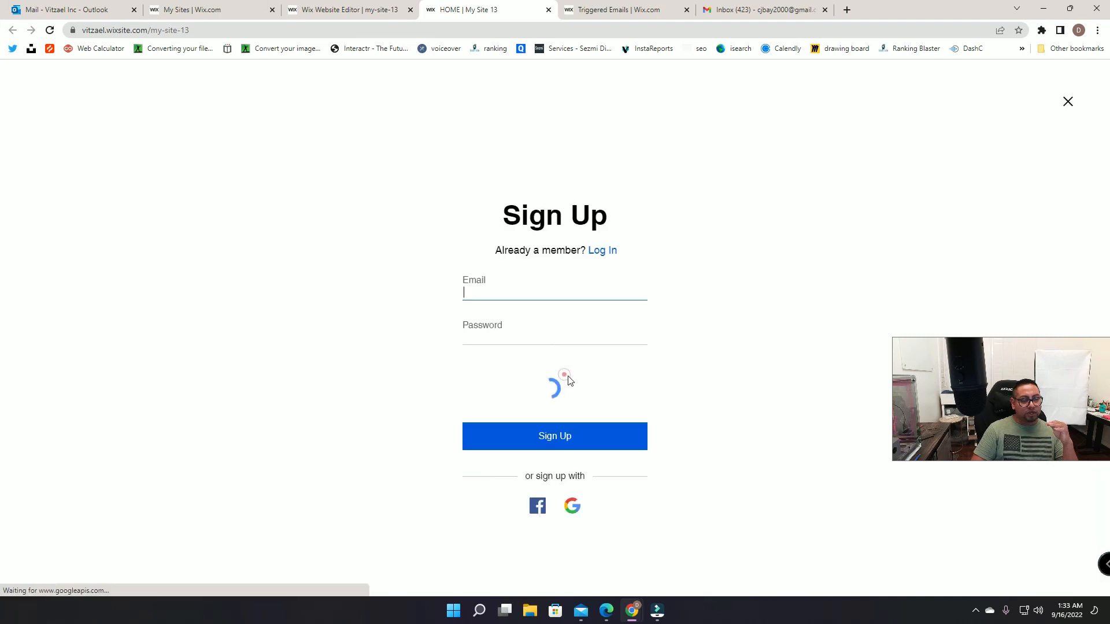
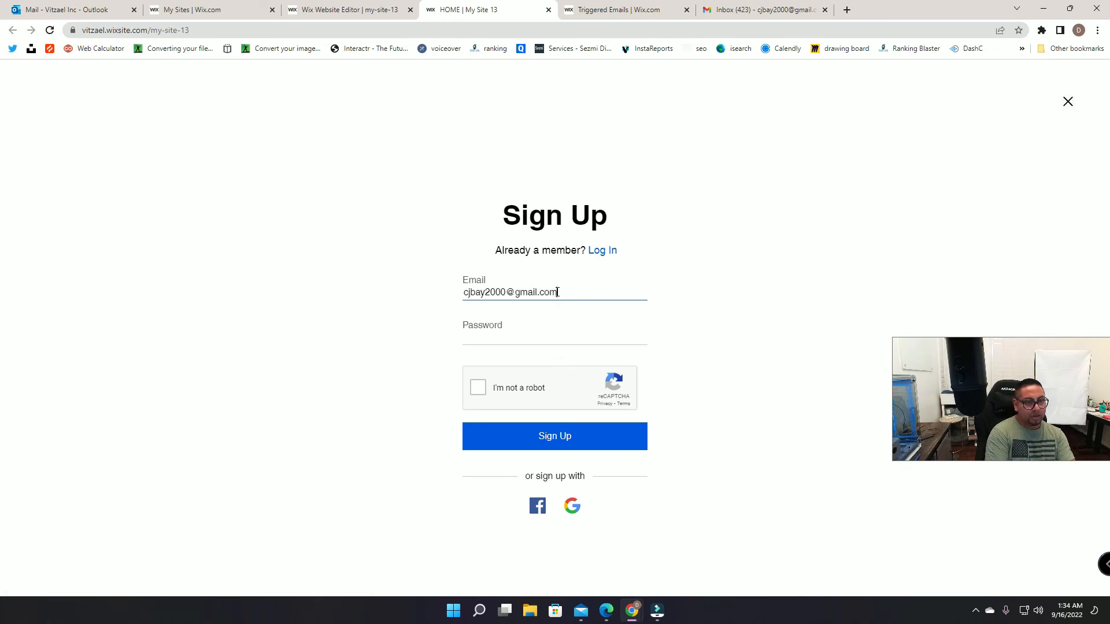
{"action": "left_click", "coordinate": [546, 332]}
{"action": "type", "text": "•••"}
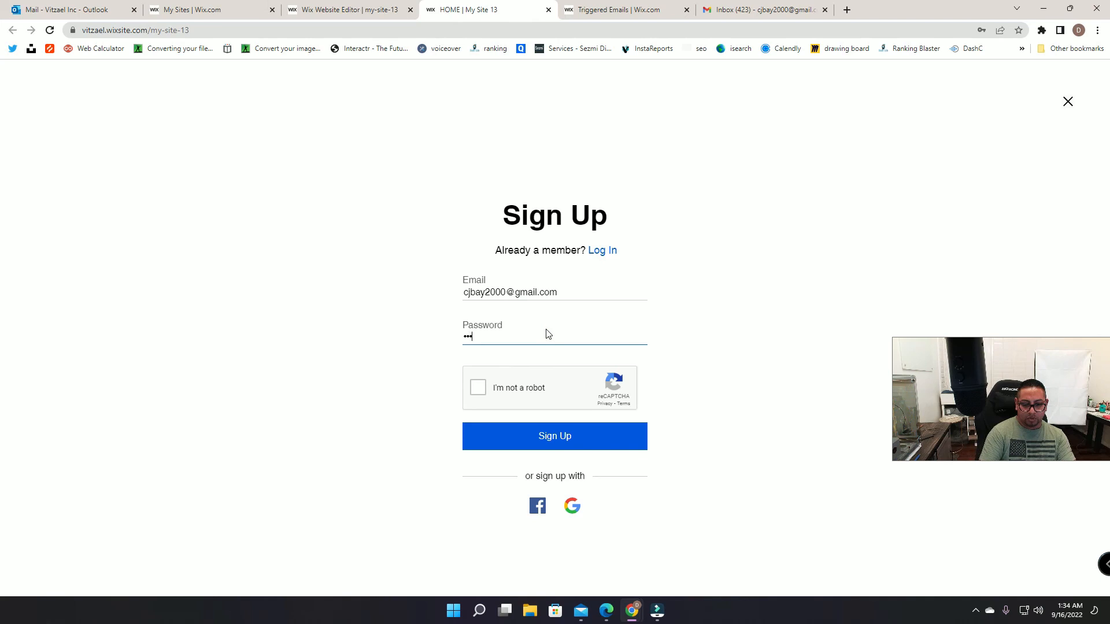
{"action": "left_click", "coordinate": [478, 389]}
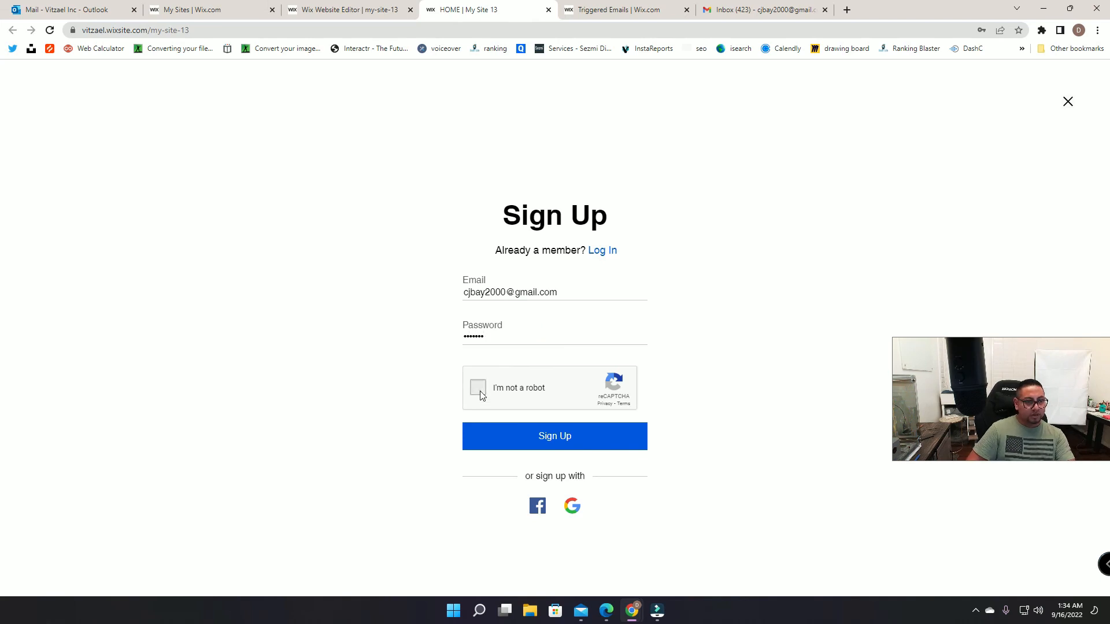
{"action": "left_click", "coordinate": [541, 435]}
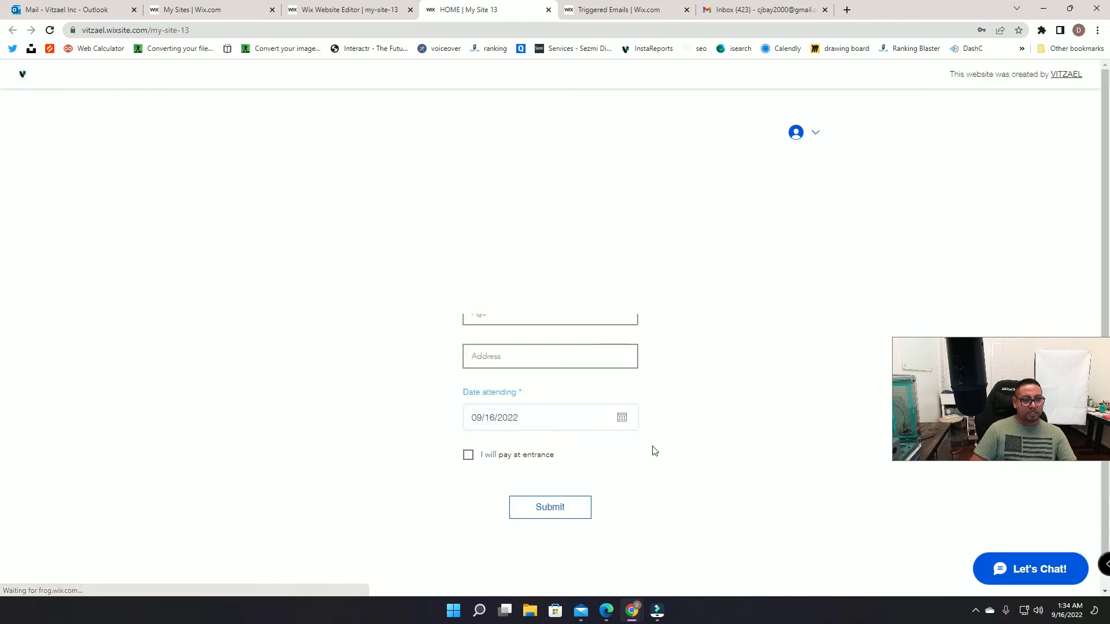
{"action": "left_click", "coordinate": [820, 131]}
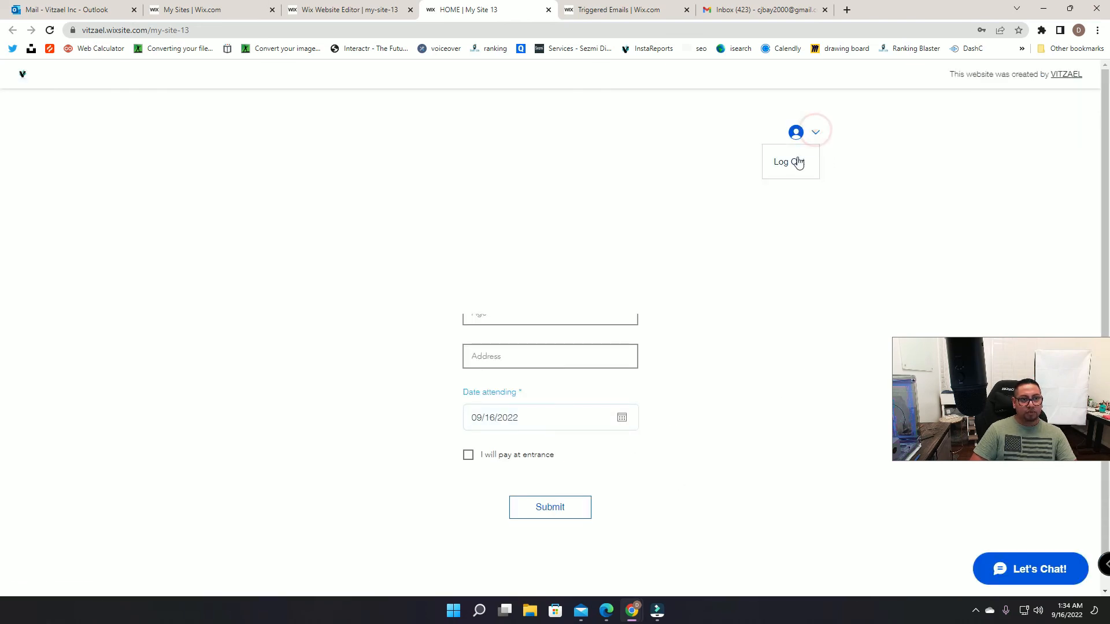
Step: Open the PrivateMembersData collection in the Content Manager and show its ID field
{"action": "left_click", "coordinate": [549, 10]}
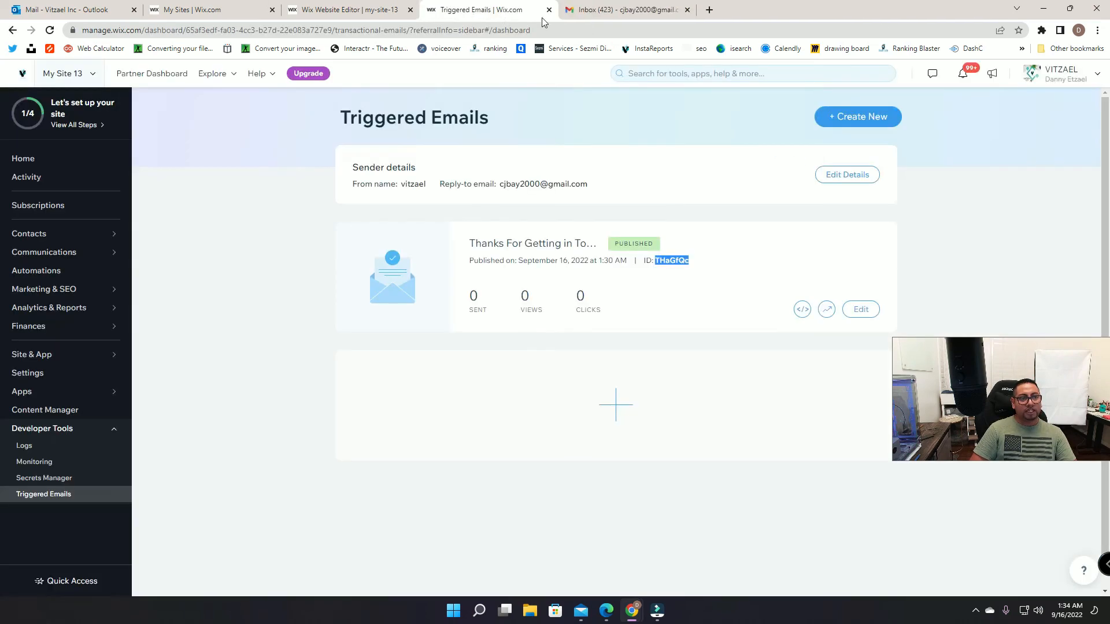
{"action": "left_click", "coordinate": [367, 10]}
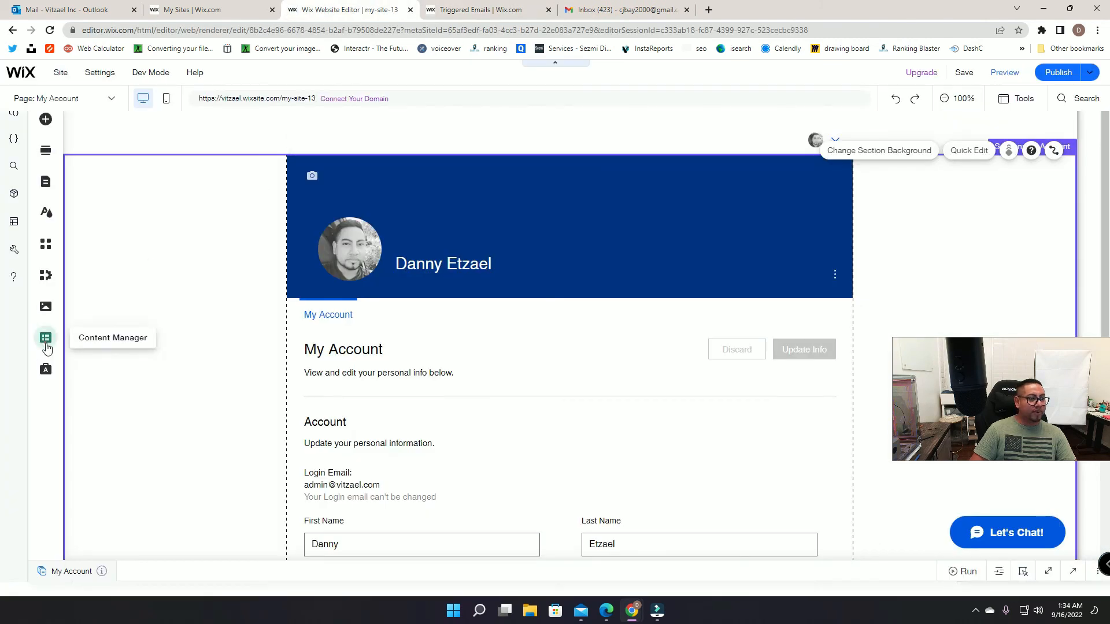
{"action": "left_click", "coordinate": [45, 338]}
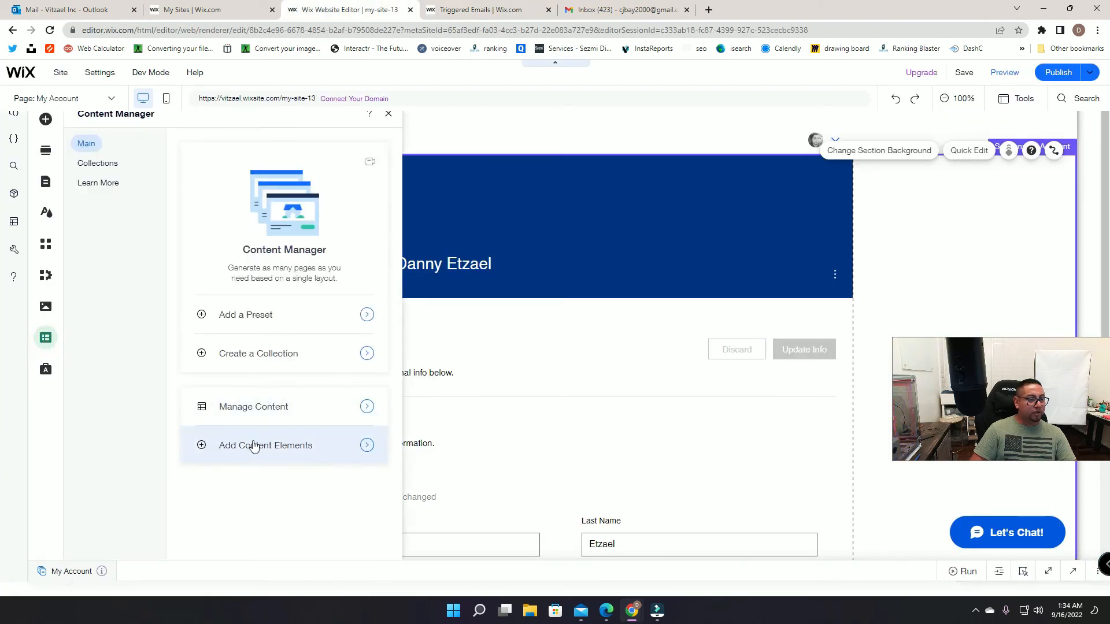
{"action": "left_click", "coordinate": [82, 162]}
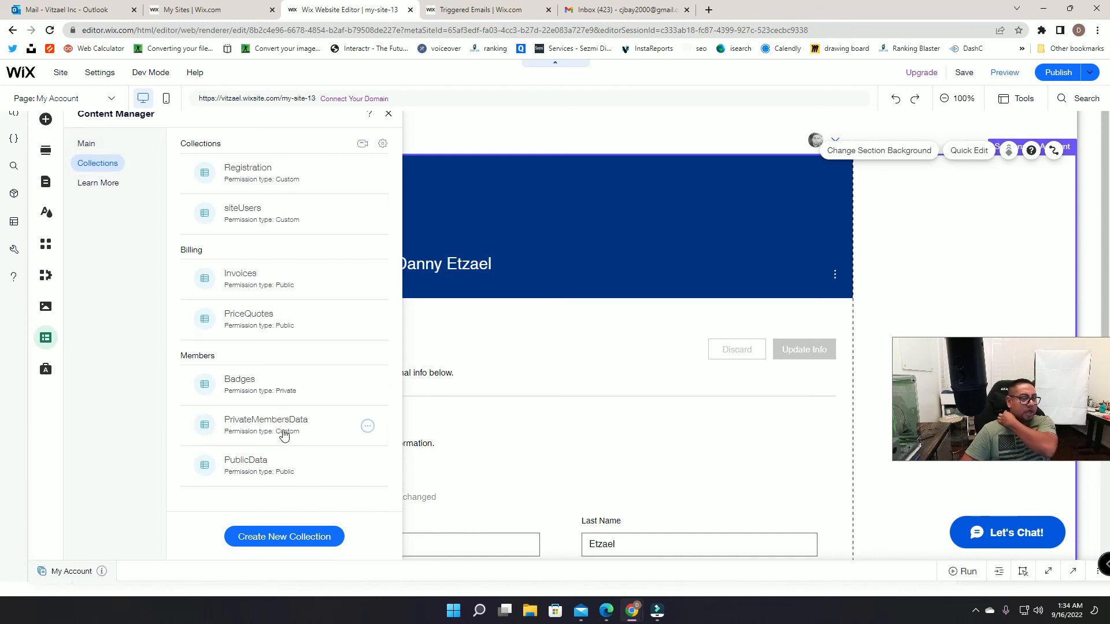
{"action": "left_click", "coordinate": [284, 435]}
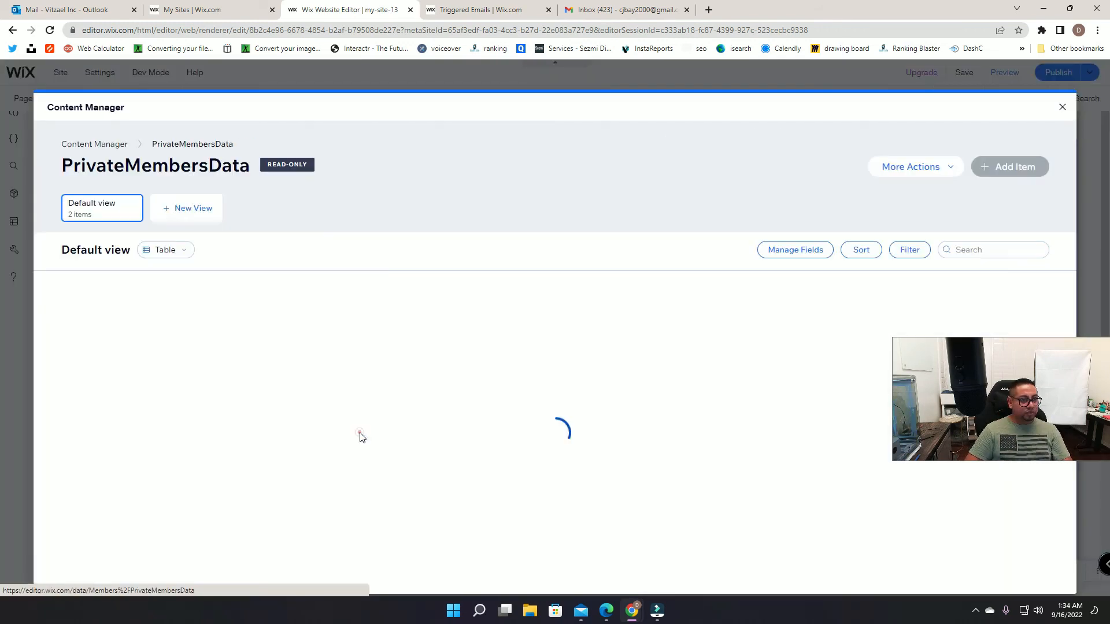
{"action": "left_click", "coordinate": [795, 250]}
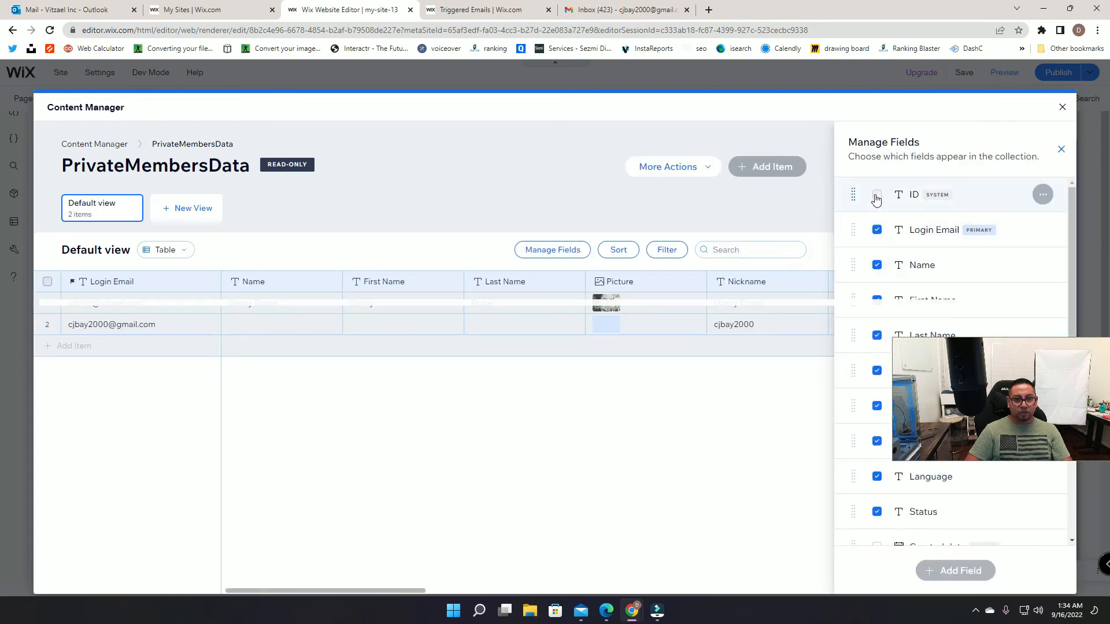
{"action": "left_click", "coordinate": [877, 196]}
Step: Copy the new member's ID from the second row and close the collection view
{"action": "left_click", "coordinate": [248, 425]}
{"action": "left_click", "coordinate": [144, 322]}
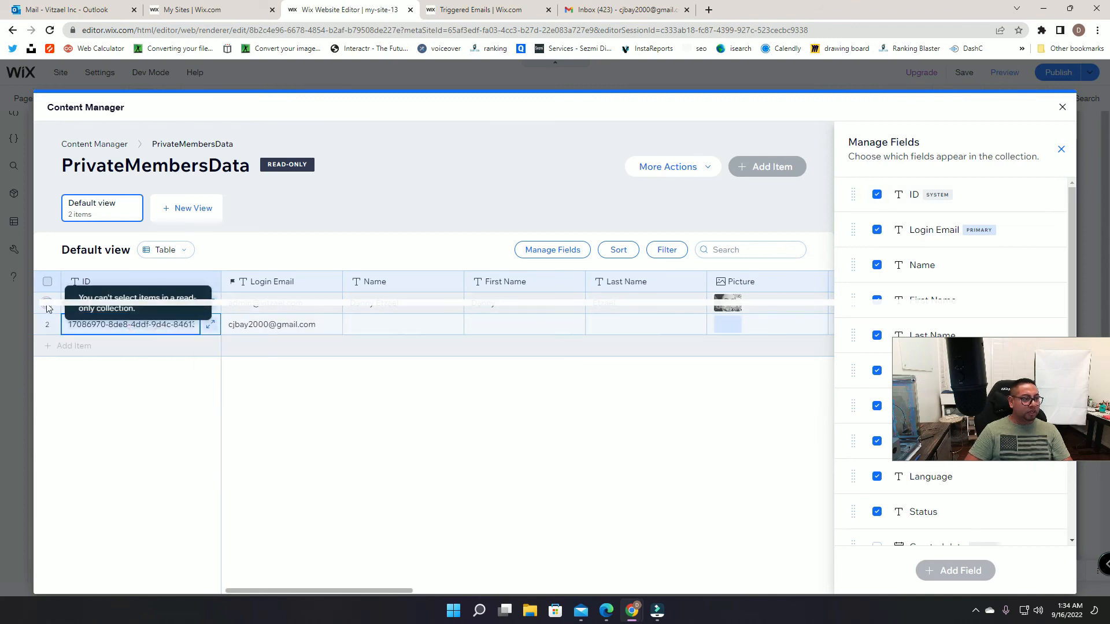
{"action": "left_click", "coordinate": [1061, 150]}
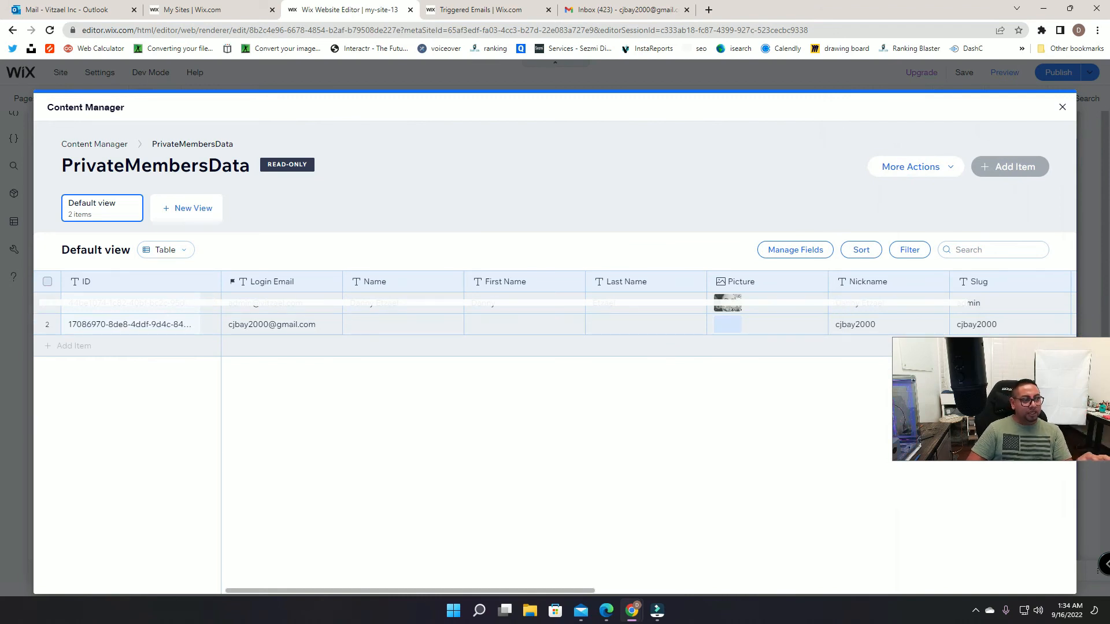
{"action": "left_click", "coordinate": [128, 329]}
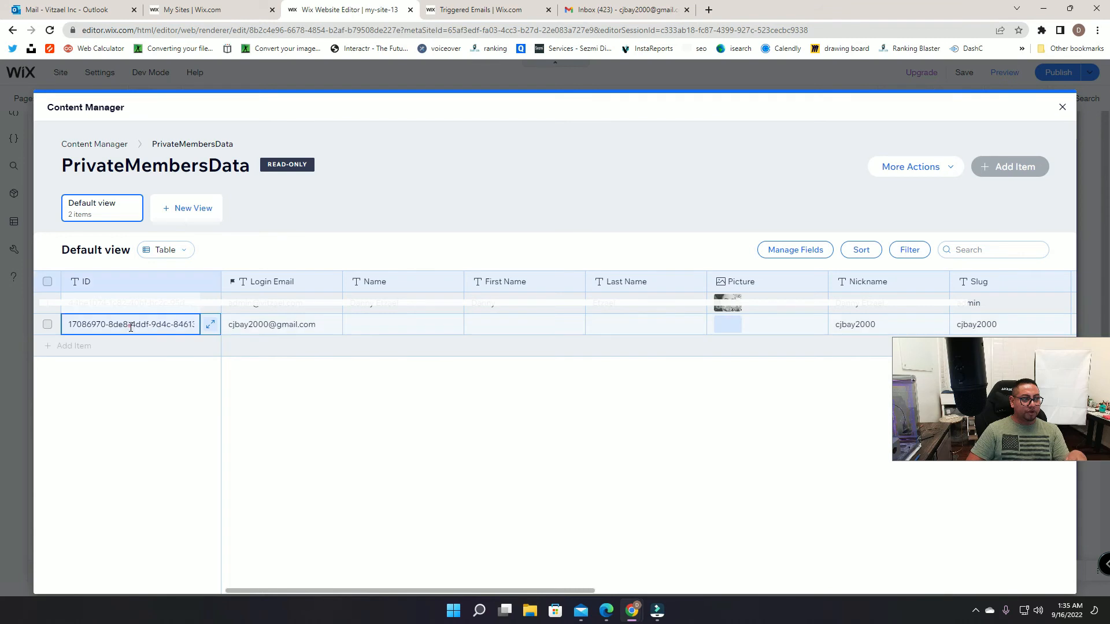
{"action": "right_click", "coordinate": [142, 334]}
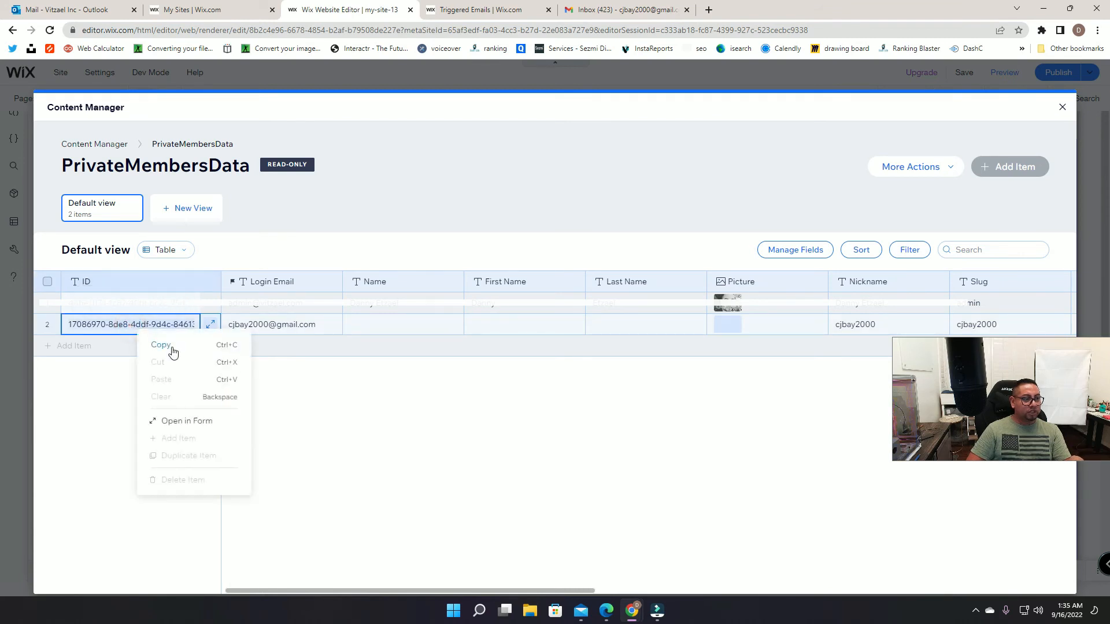
{"action": "left_click", "coordinate": [162, 345]}
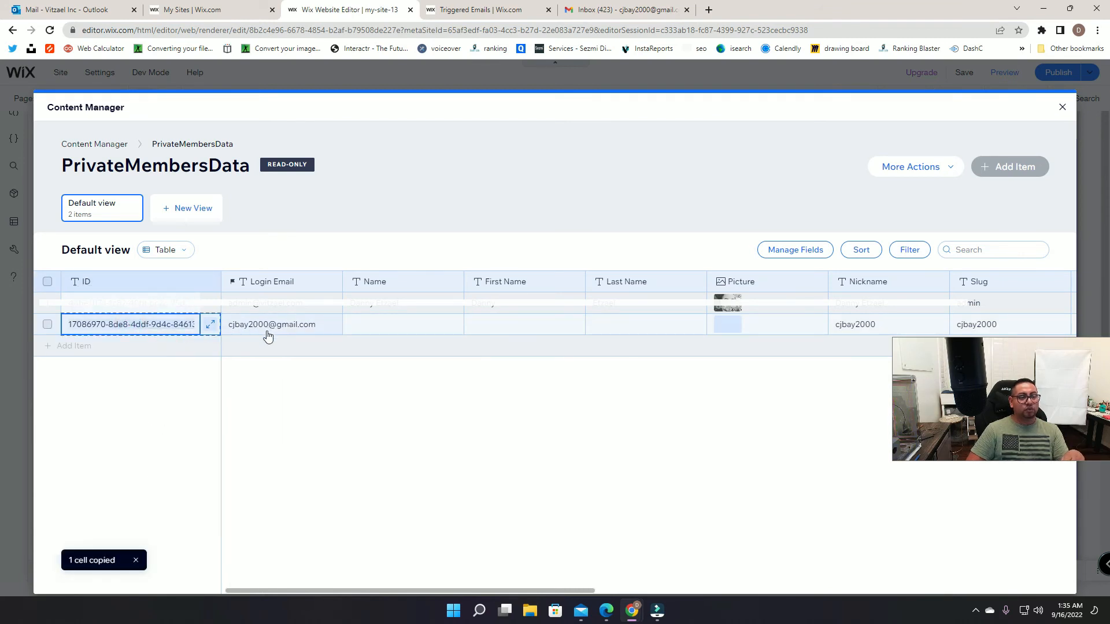
{"action": "left_click", "coordinate": [1061, 108]}
Step: Replace the old member ID on line 31 of the HOME page code with the new one, then publish
{"action": "left_click", "coordinate": [462, 6]}
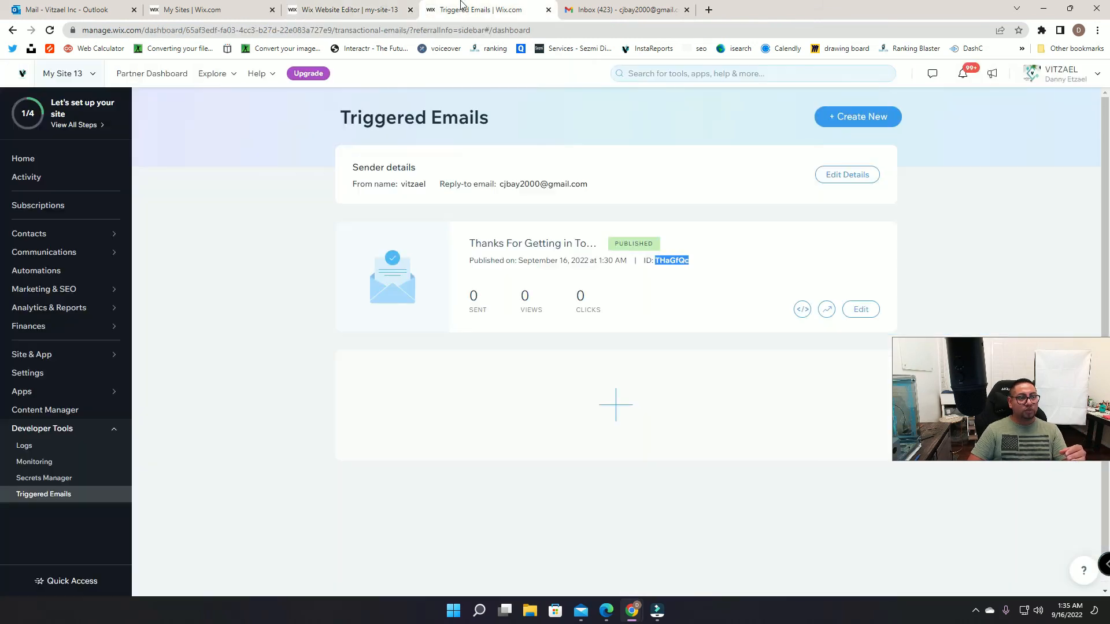
{"action": "left_click", "coordinate": [331, 12]}
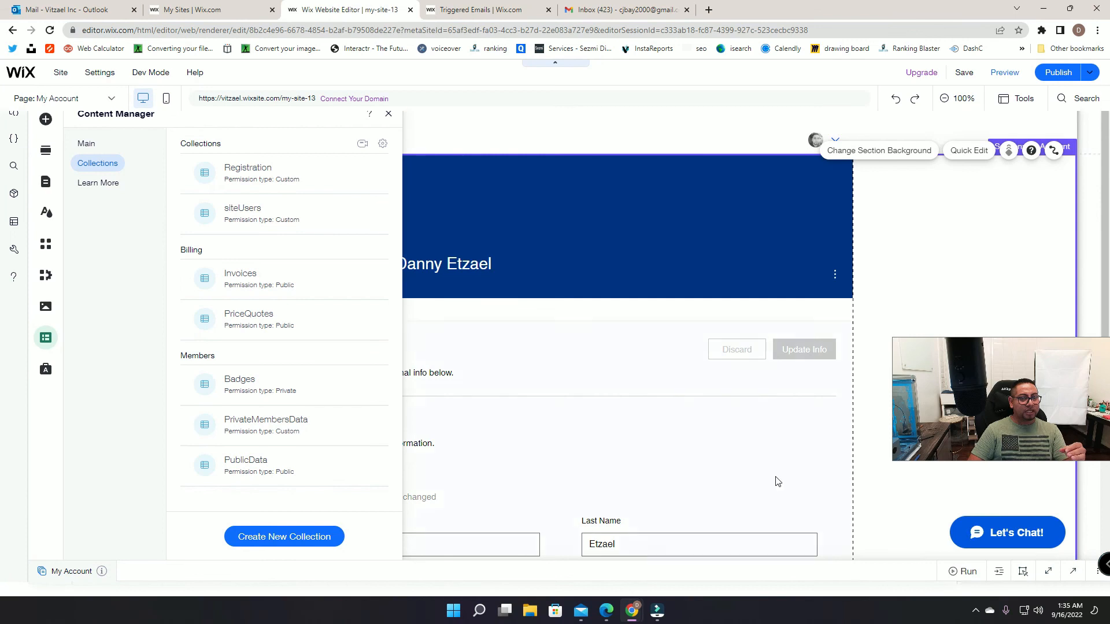
{"action": "left_click", "coordinate": [86, 144]}
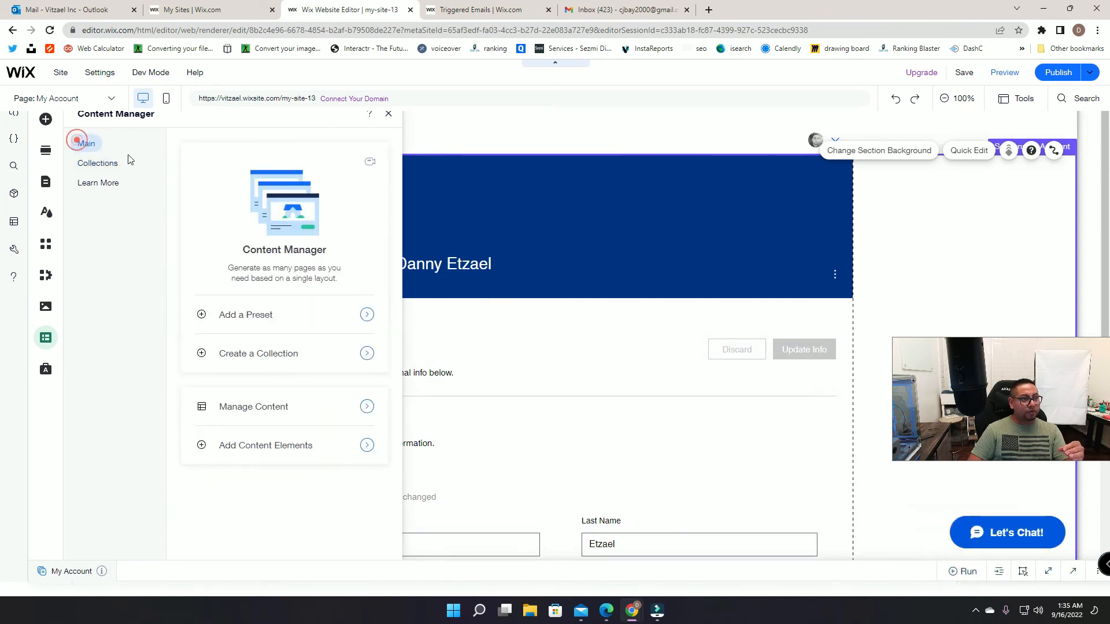
{"action": "left_click", "coordinate": [47, 183]}
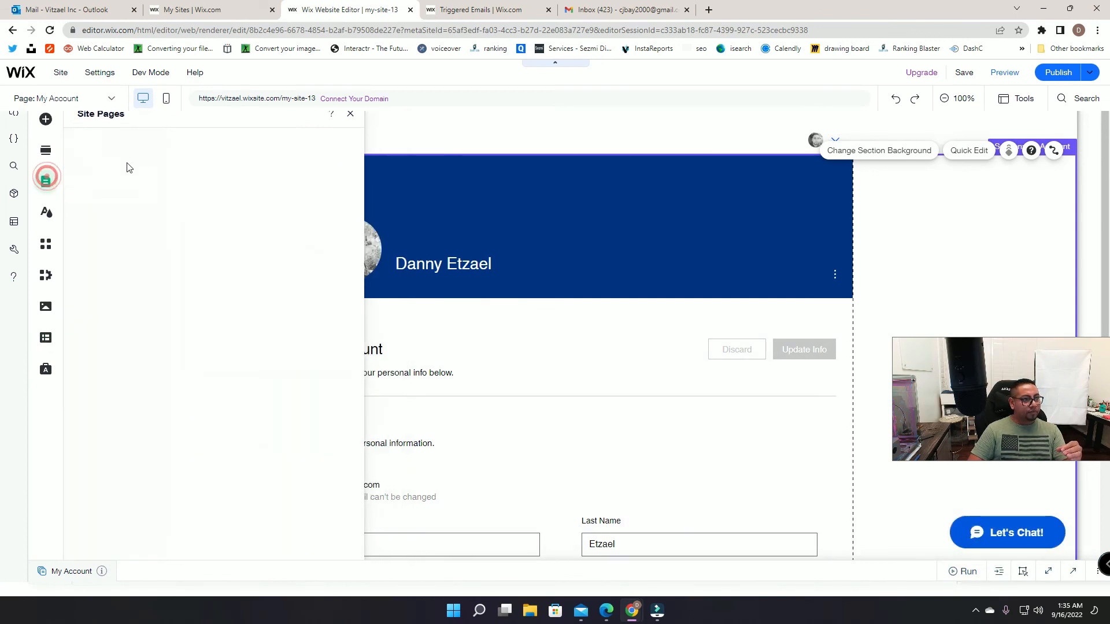
{"action": "left_click", "coordinate": [97, 145]}
{"action": "left_click", "coordinate": [218, 174]}
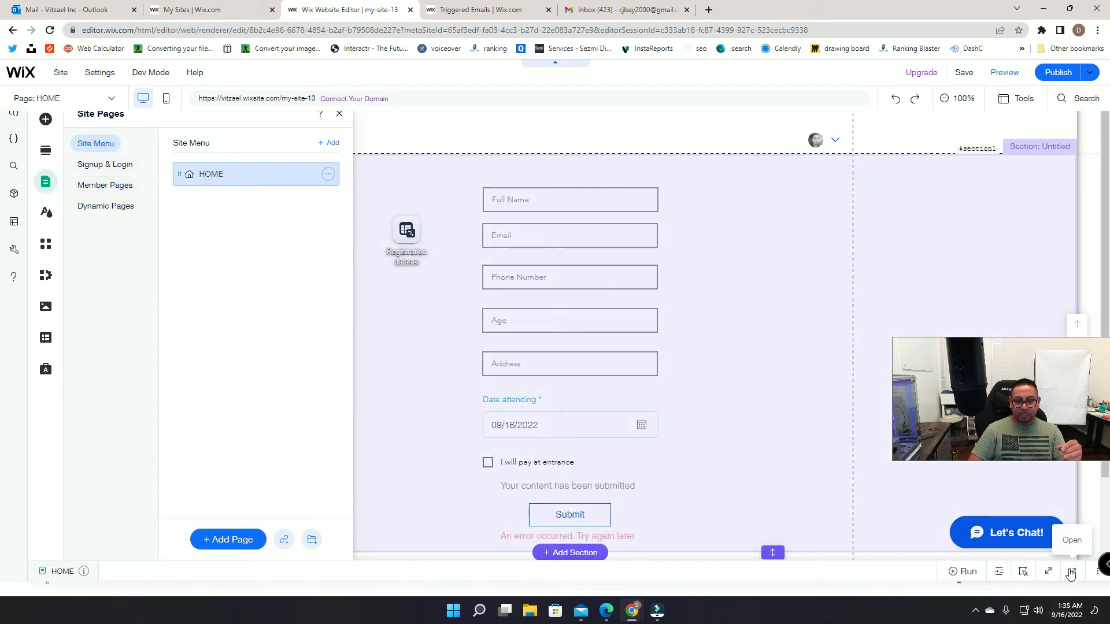
{"action": "left_click", "coordinate": [1072, 572]}
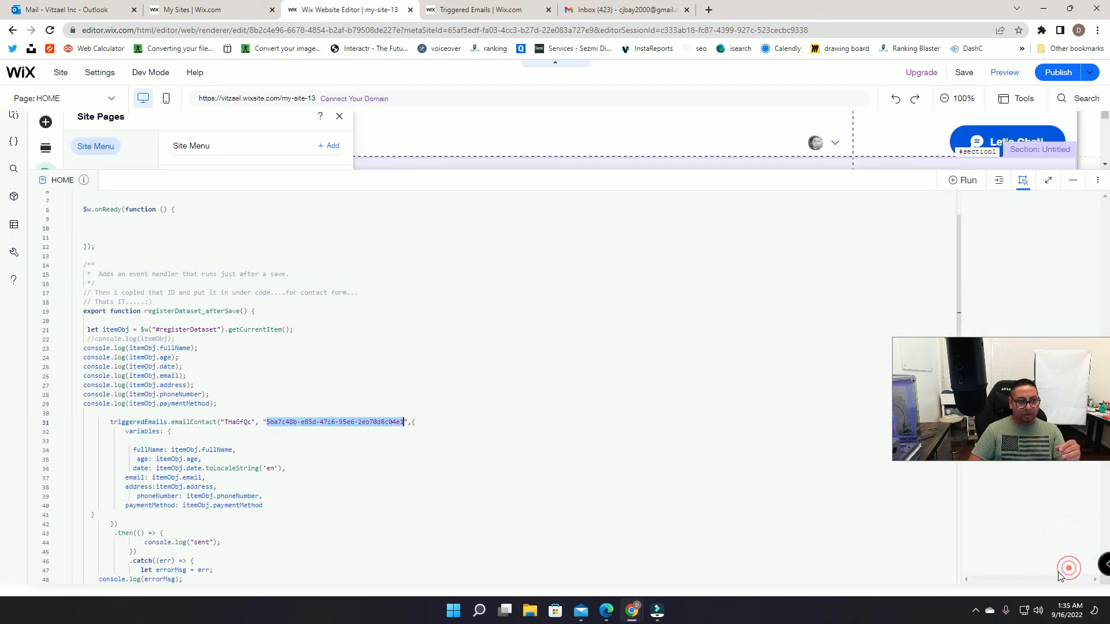
{"action": "left_click", "coordinate": [335, 433]}
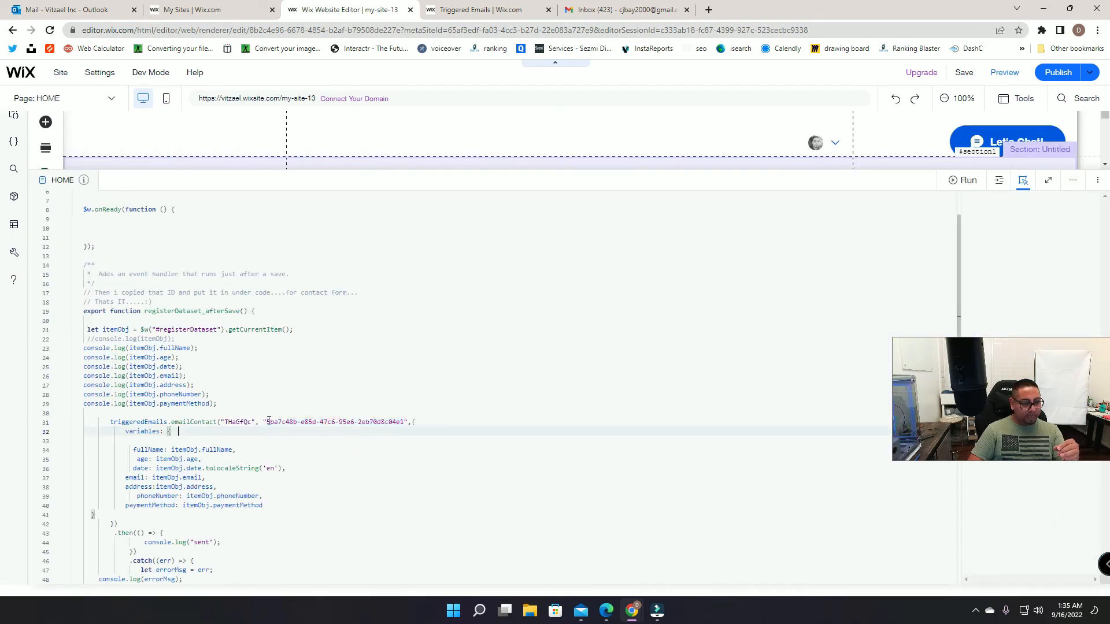
{"action": "left_click_drag", "start_coordinate": [267, 423], "coordinate": [375, 421]}
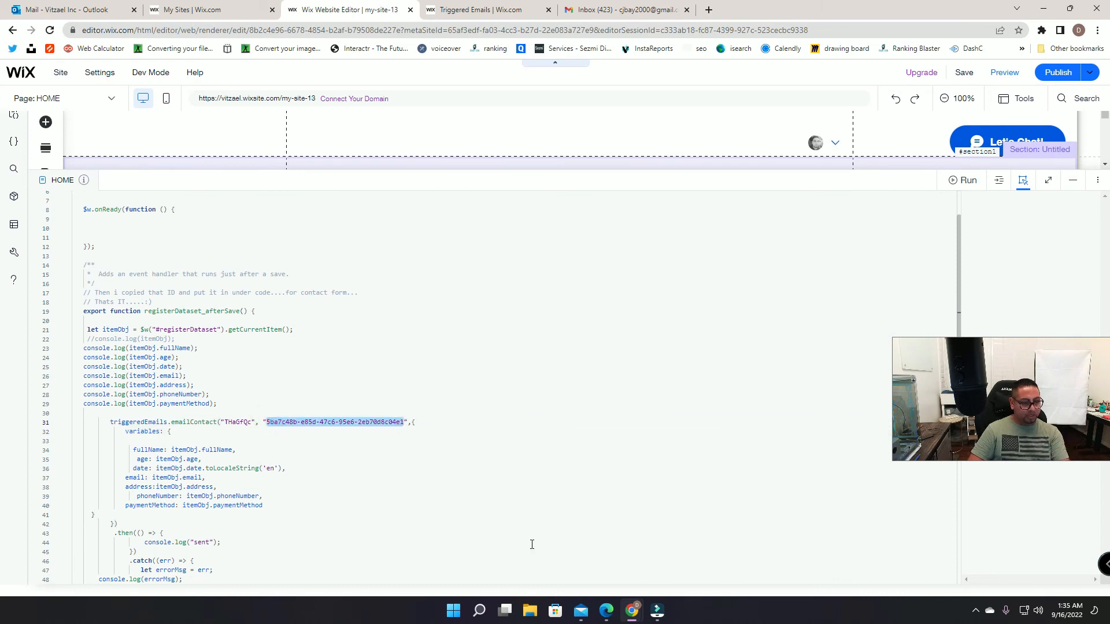
{"action": "key", "text": "ctrl+v"}
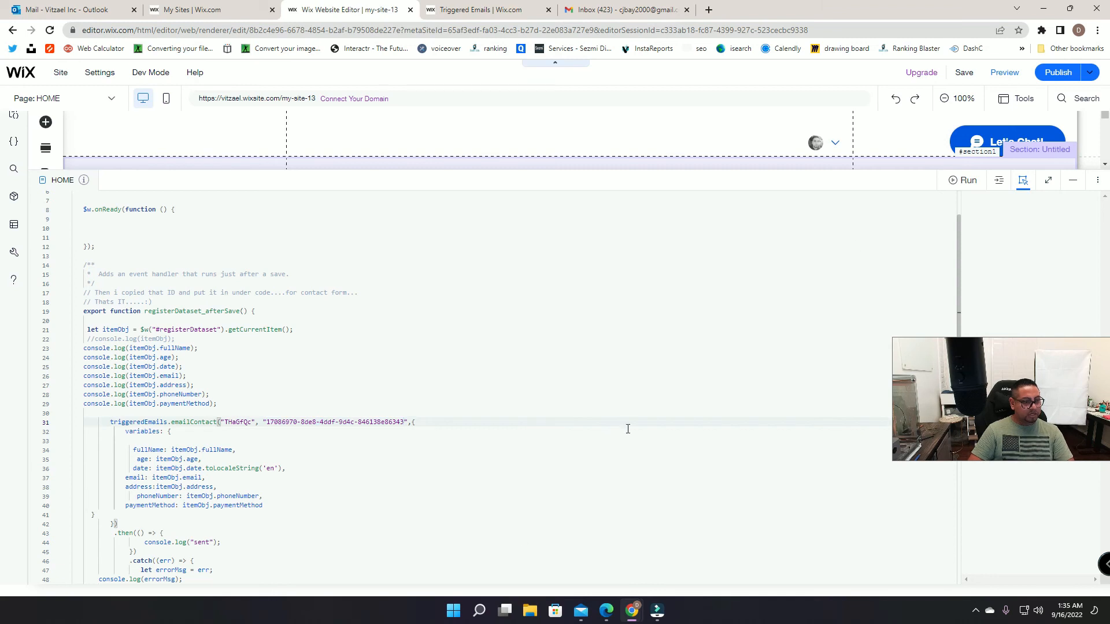
{"action": "left_click", "coordinate": [1058, 72]}
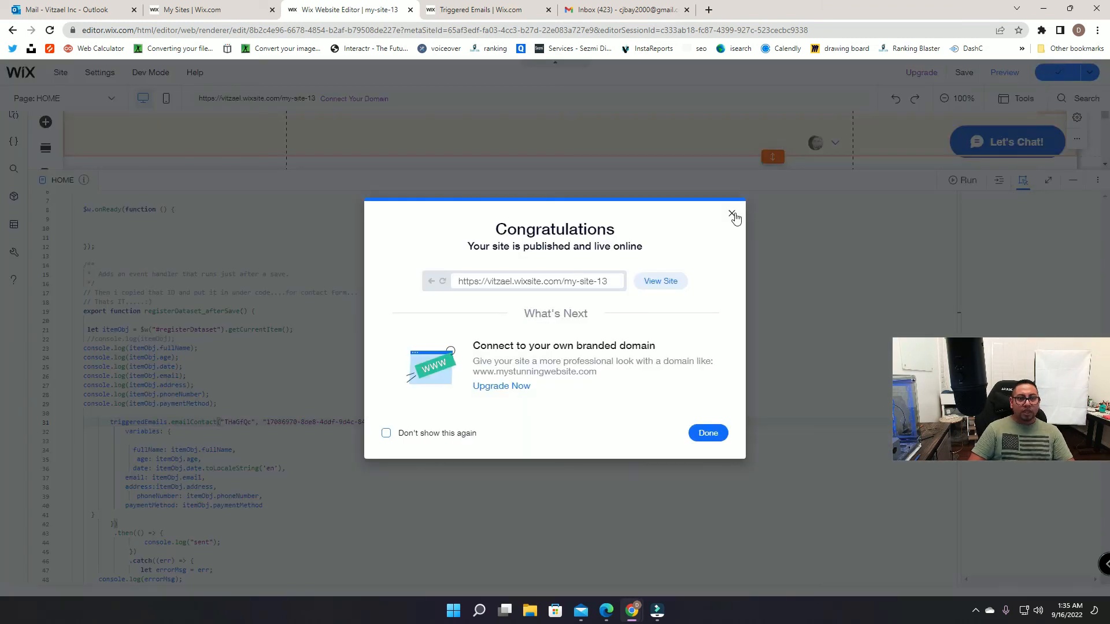
{"action": "left_click", "coordinate": [732, 214]}
Step: Delete the login bar from the site header and collapse the code panel
{"action": "left_click", "coordinate": [830, 139]}
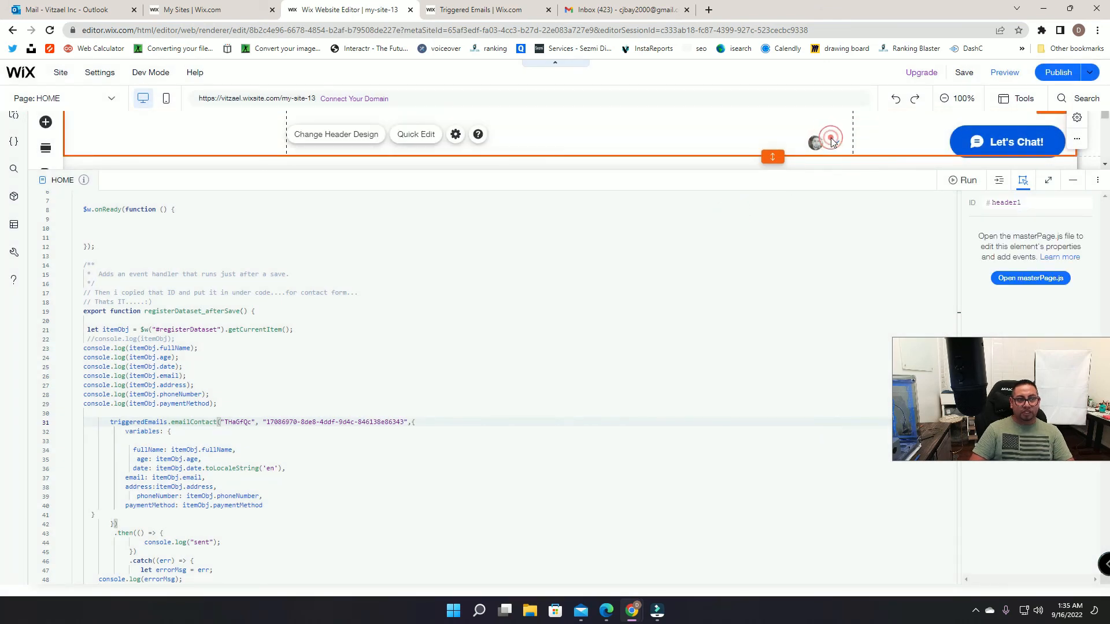
{"action": "left_click", "coordinate": [833, 147]}
{"action": "key", "text": "Delete"}
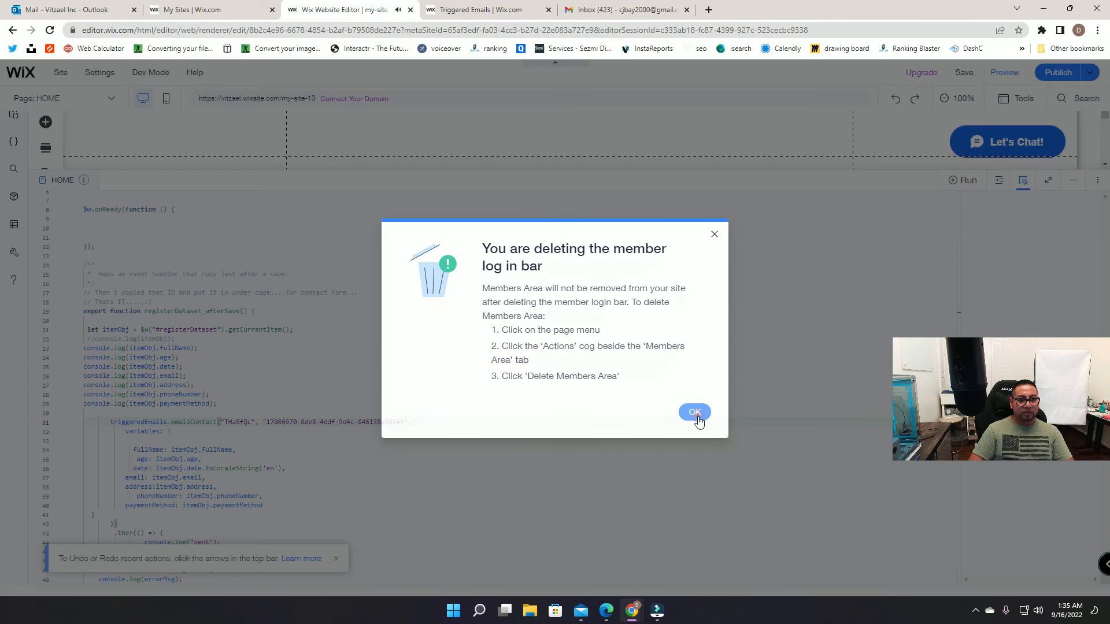
{"action": "left_click", "coordinate": [696, 414]}
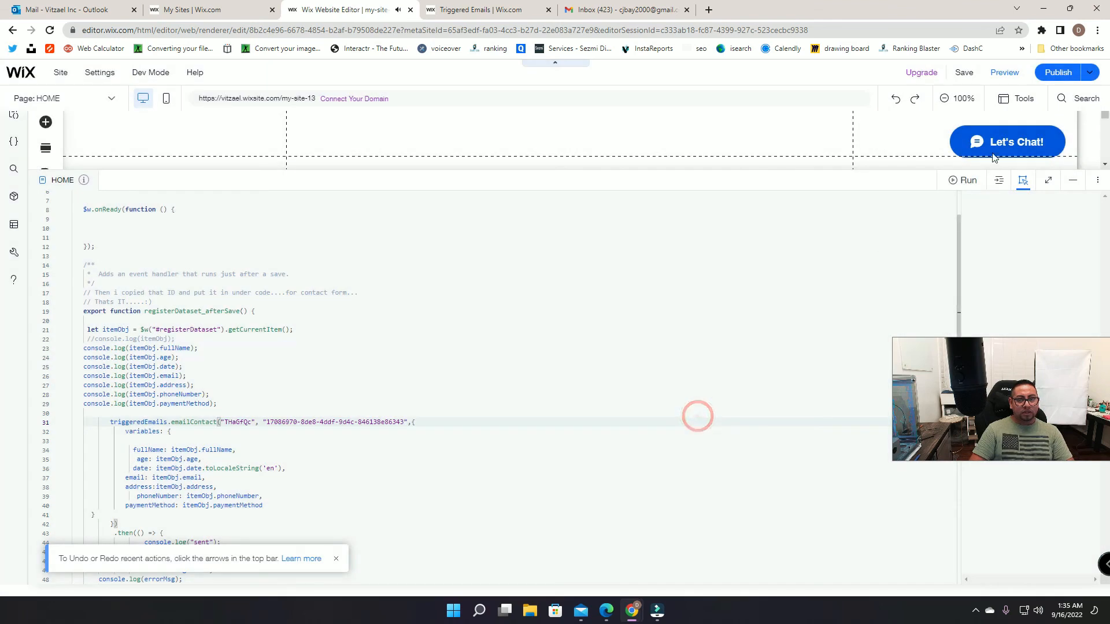
{"action": "left_click", "coordinate": [1074, 181]}
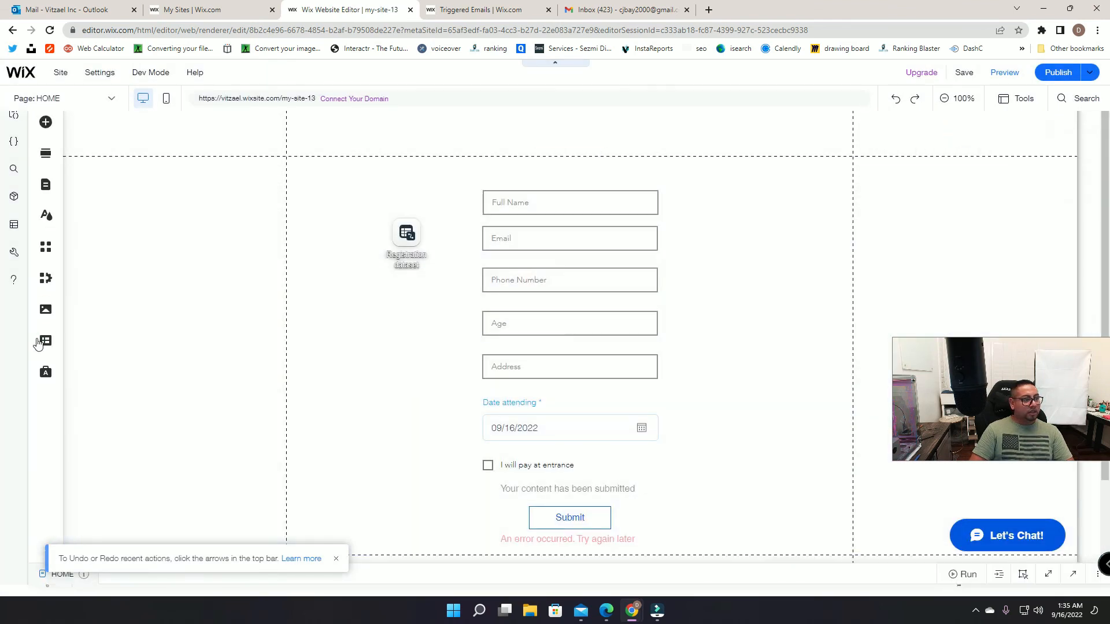
Step: Add a siteUsers item with the copied member ID pasted into Userid
{"action": "left_click", "coordinate": [46, 341]}
{"action": "left_click", "coordinate": [75, 164]}
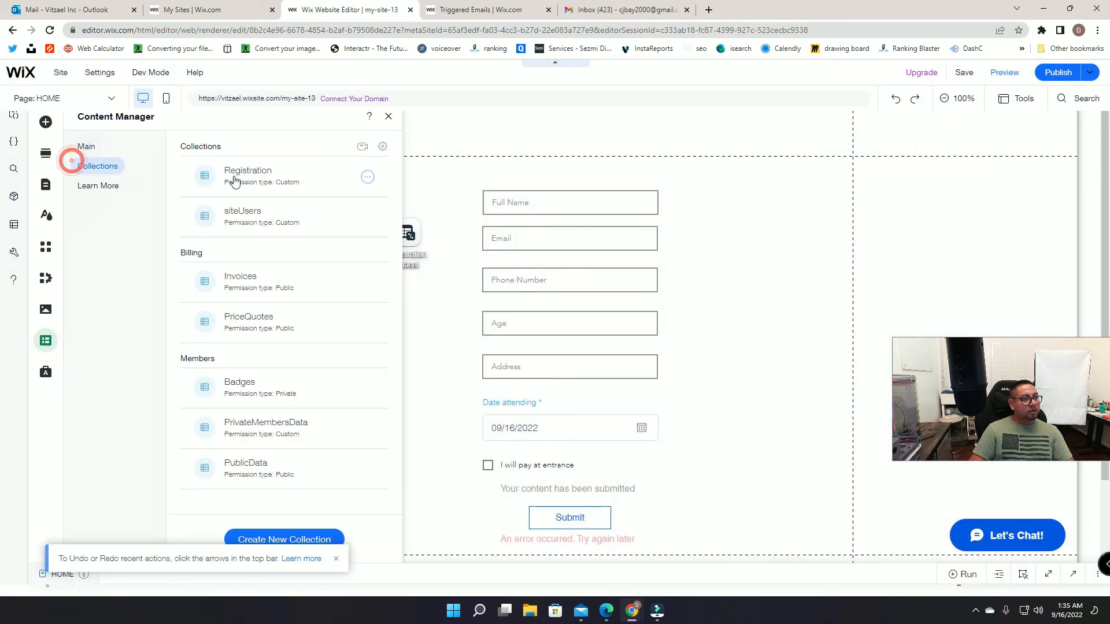
{"action": "left_click", "coordinate": [259, 213]}
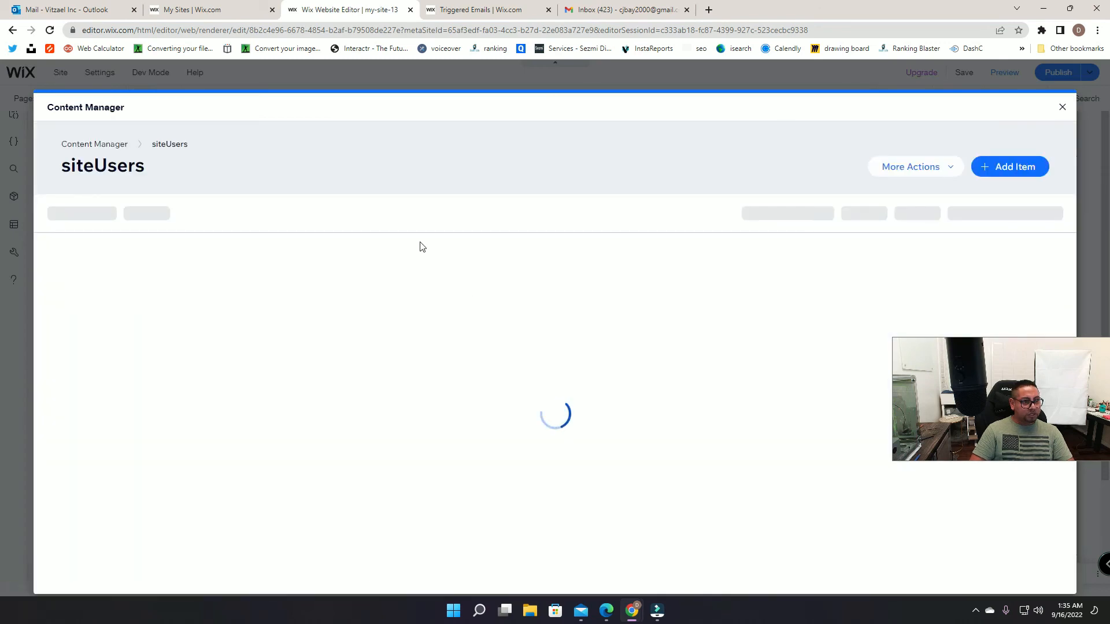
{"action": "left_click", "coordinate": [367, 266]}
{"action": "left_click", "coordinate": [367, 266]}
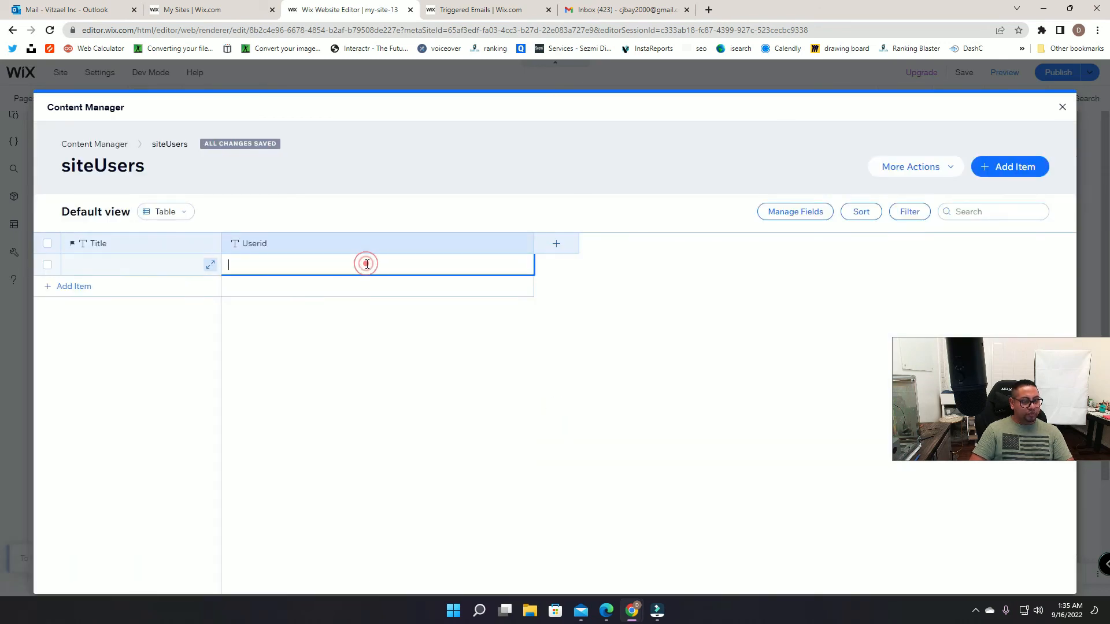
{"action": "key", "text": "ctrl+v"}
{"action": "left_click", "coordinate": [977, 131]}
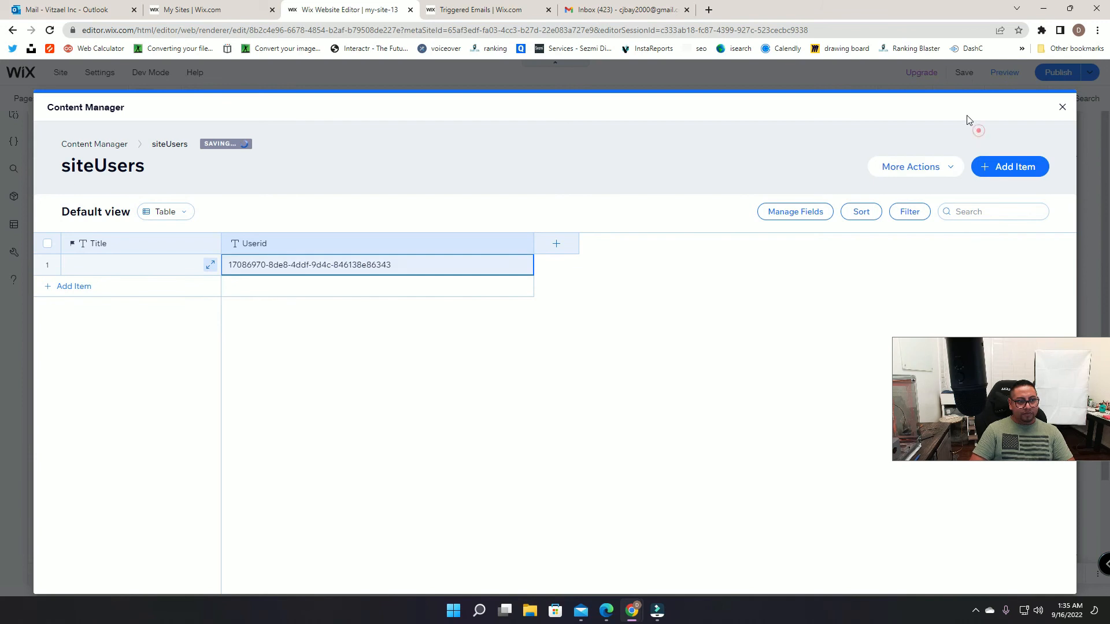
{"action": "left_click", "coordinate": [1063, 108]}
Step: Republish the site and open the live site
{"action": "left_click", "coordinate": [1061, 71]}
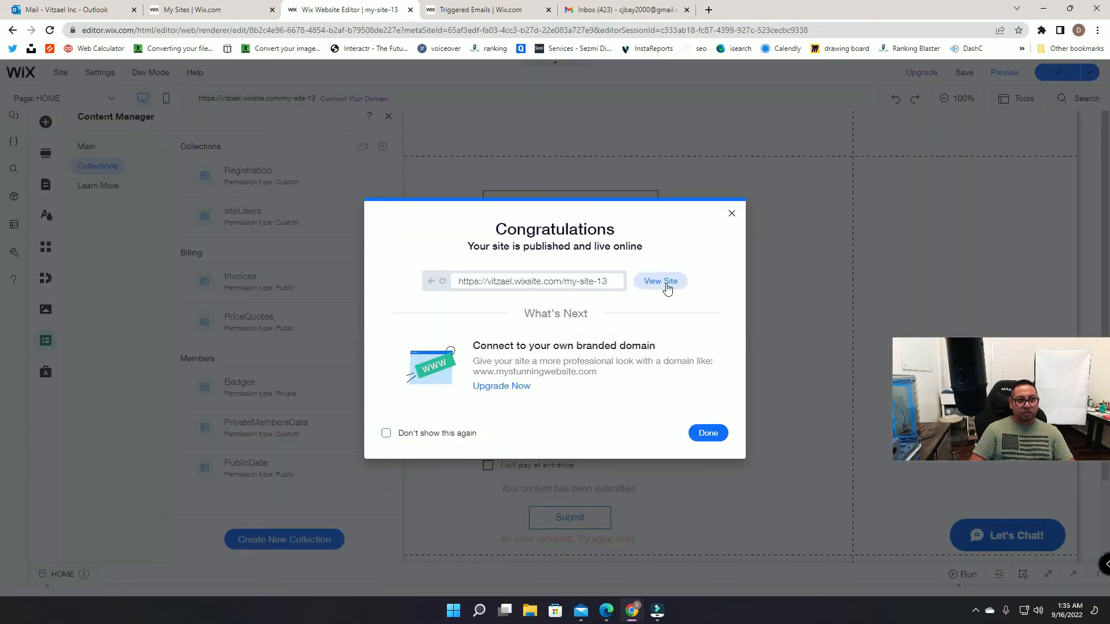
{"action": "left_click", "coordinate": [660, 280]}
{"action": "left_click", "coordinate": [687, 10]}
Step: Fill the registration form's name, email, phone, age 19 and address fields
{"action": "left_click", "coordinate": [559, 196]}
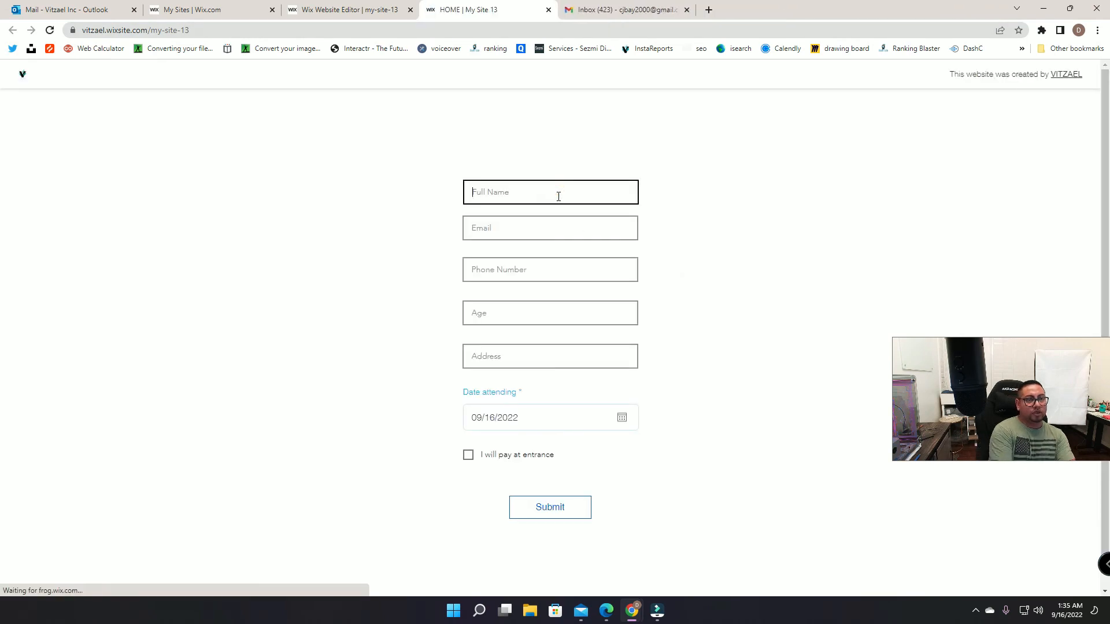
{"action": "left_click", "coordinate": [627, 6]}
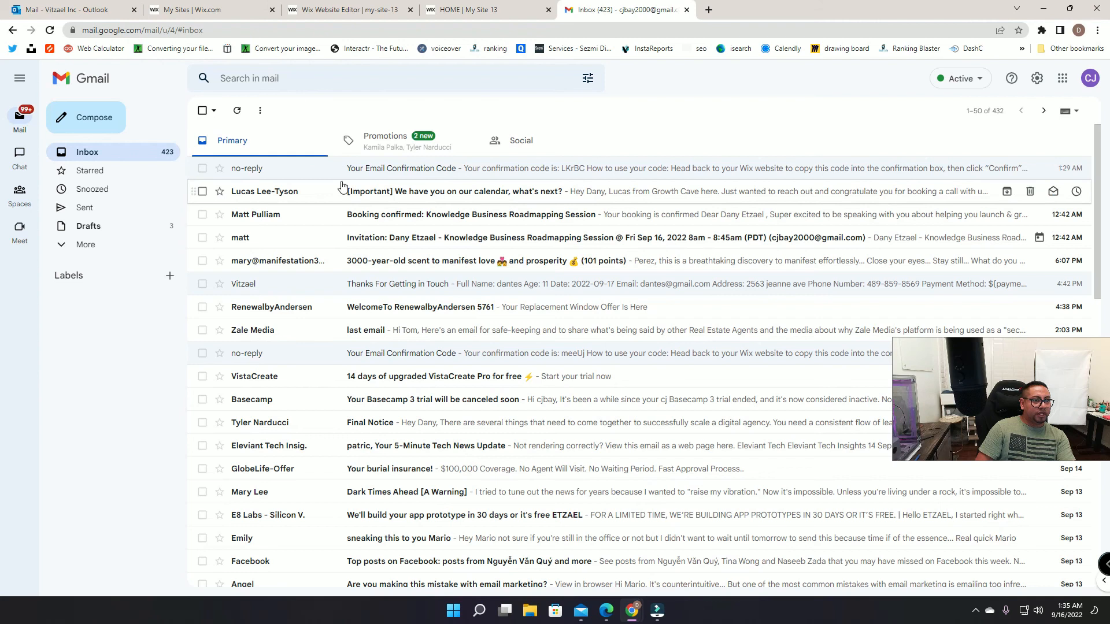
{"action": "left_click", "coordinate": [527, 9]}
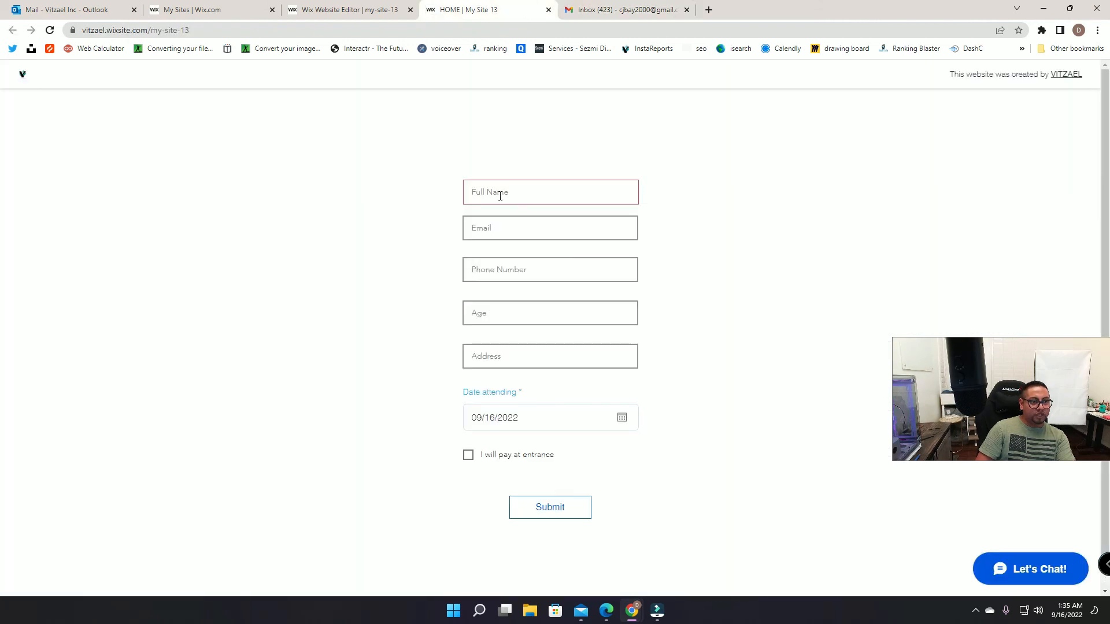
{"action": "type", "text": "brunos"}
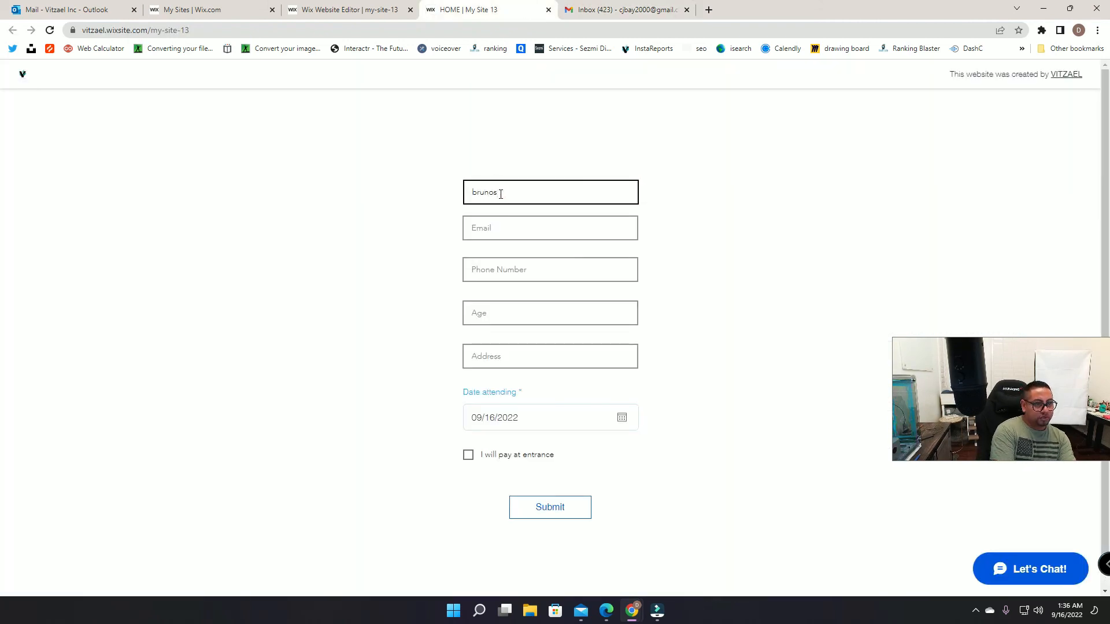
{"action": "key", "text": "Tab"}
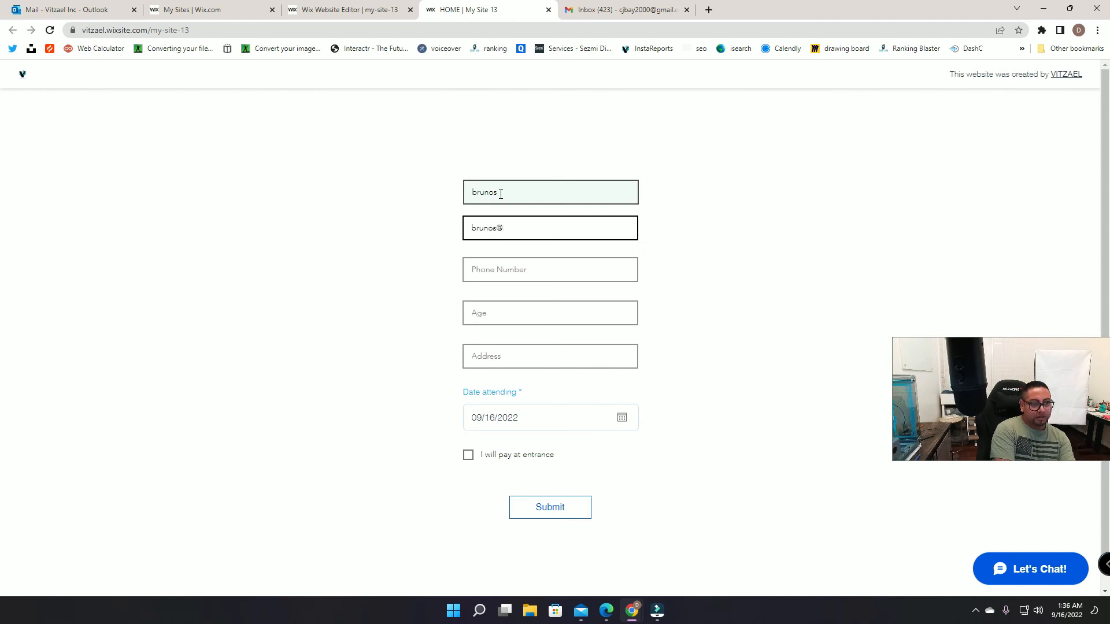
{"action": "left_click", "coordinate": [492, 274]}
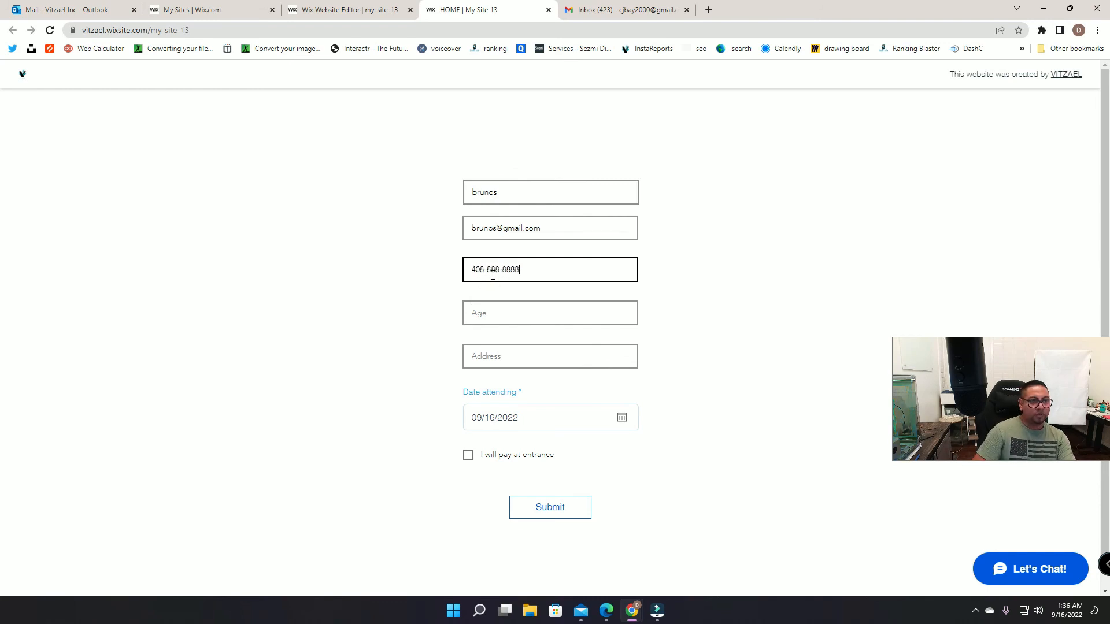
{"action": "left_click", "coordinate": [495, 308]}
{"action": "type", "text": "19"}
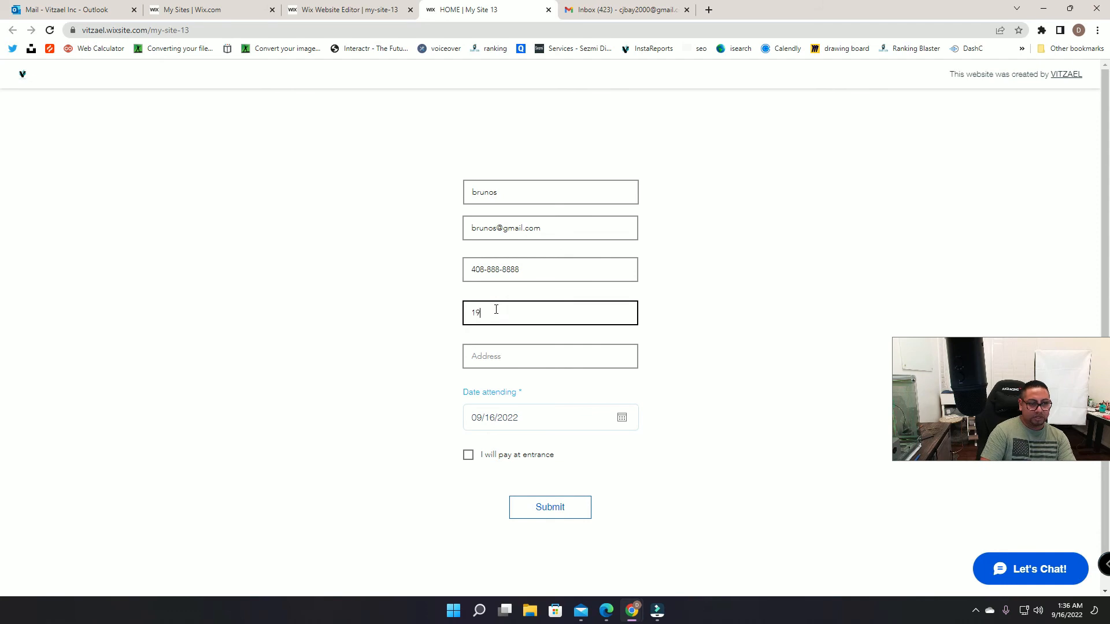
{"action": "left_click", "coordinate": [494, 355]}
{"action": "type", "text": "1256 Street Ave"}
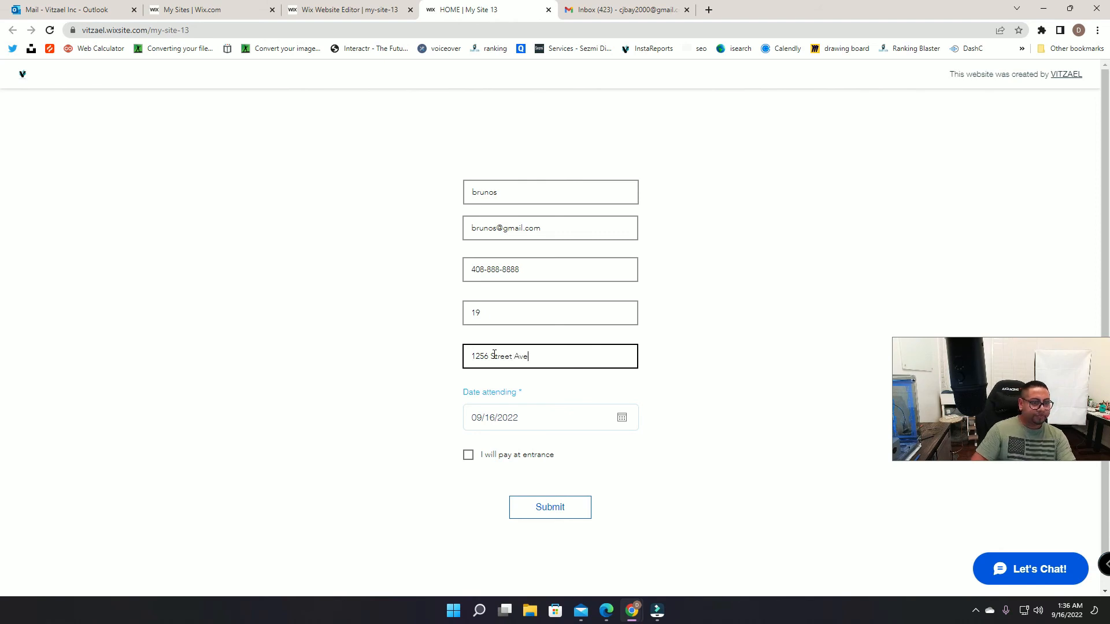
Step: Set the attending date to 09/17/2022, choose pay at entrance, and submit
{"action": "left_click", "coordinate": [554, 422]}
{"action": "left_click", "coordinate": [603, 292]}
{"action": "left_click", "coordinate": [599, 323]}
{"action": "left_click", "coordinate": [468, 455]}
{"action": "left_click", "coordinate": [565, 509]}
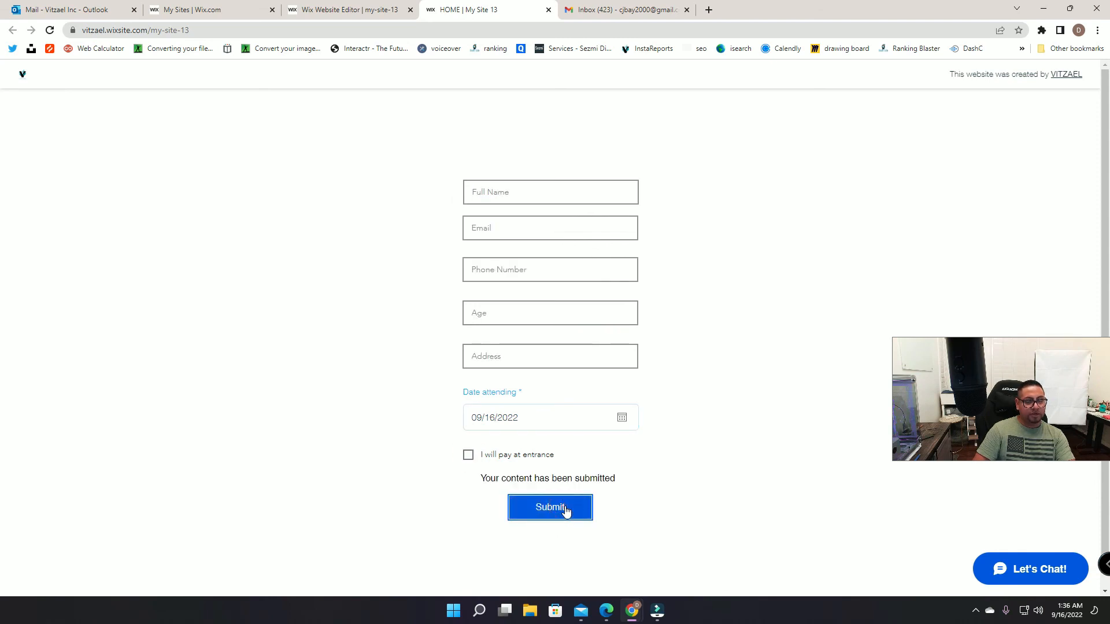
Step: Check the Registration and siteUsers collections for the new entries, then close the Content Manager
{"action": "left_click", "coordinate": [348, 12]}
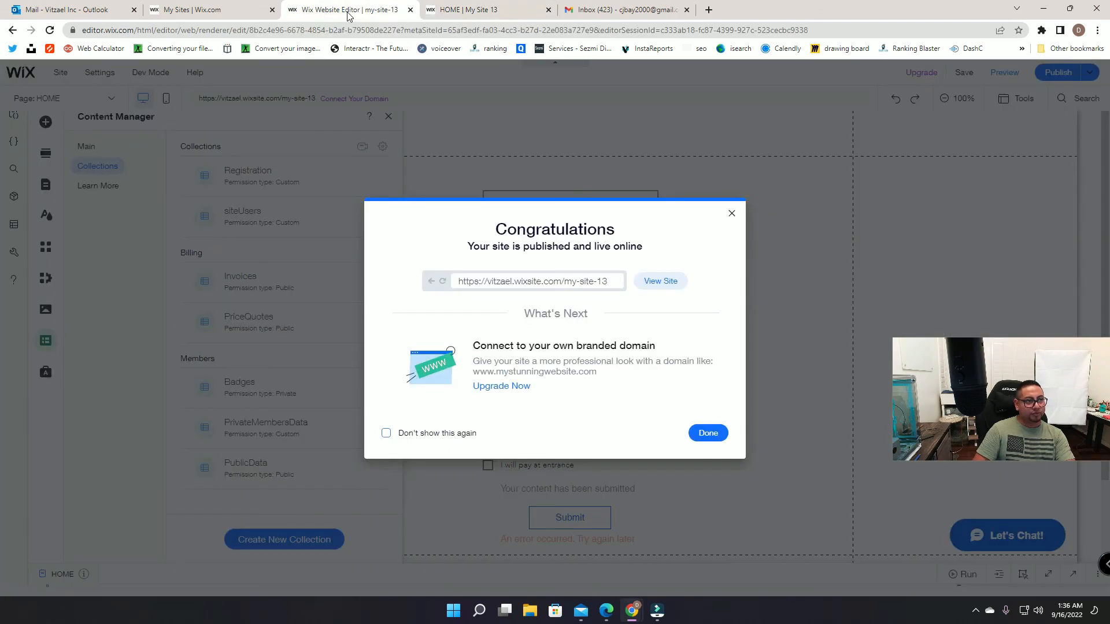
{"action": "left_click", "coordinate": [732, 215]}
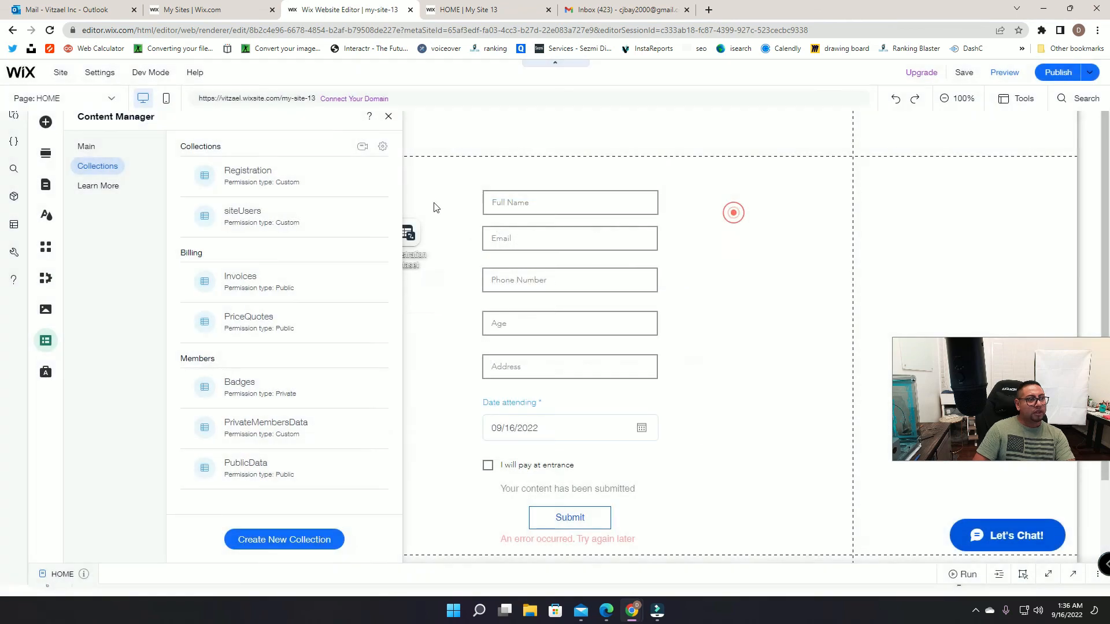
{"action": "left_click", "coordinate": [281, 177]}
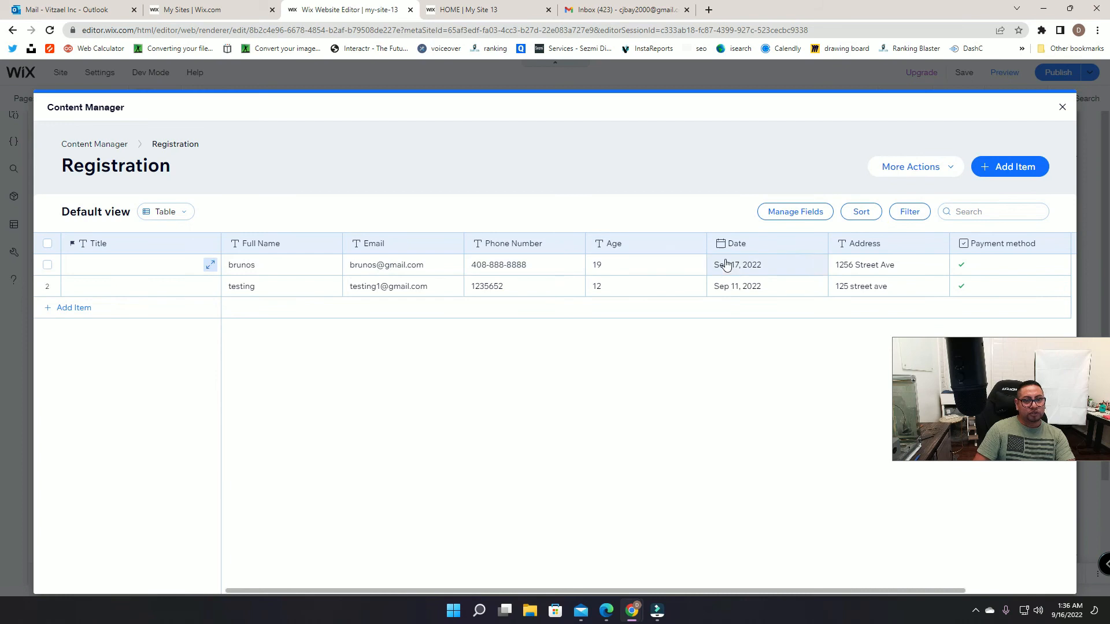
{"action": "left_click", "coordinate": [66, 145]}
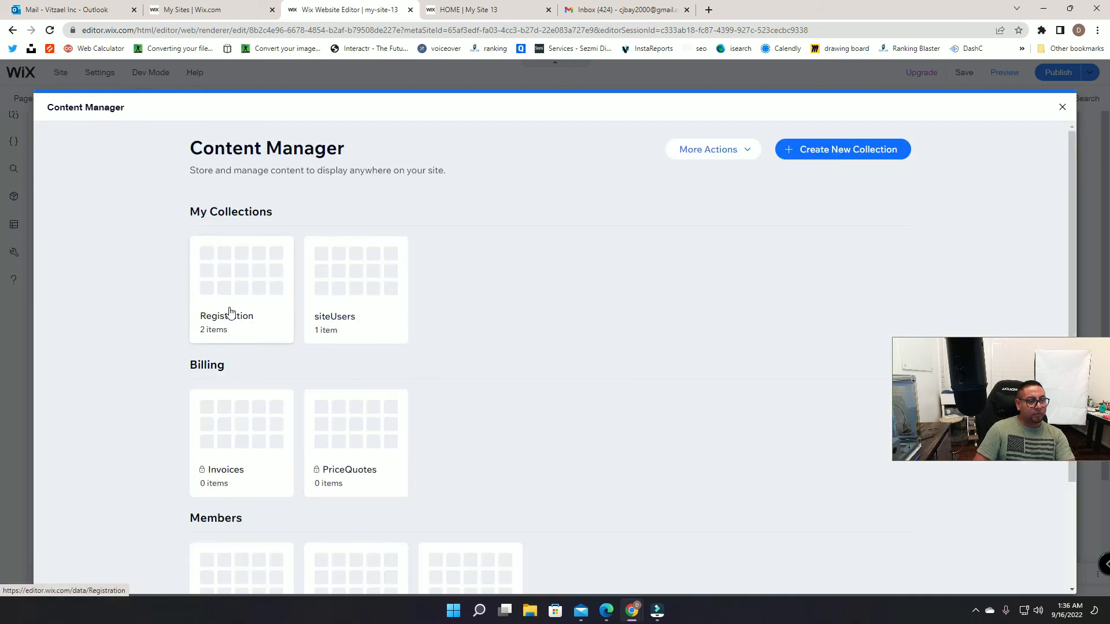
{"action": "left_click", "coordinate": [353, 268]}
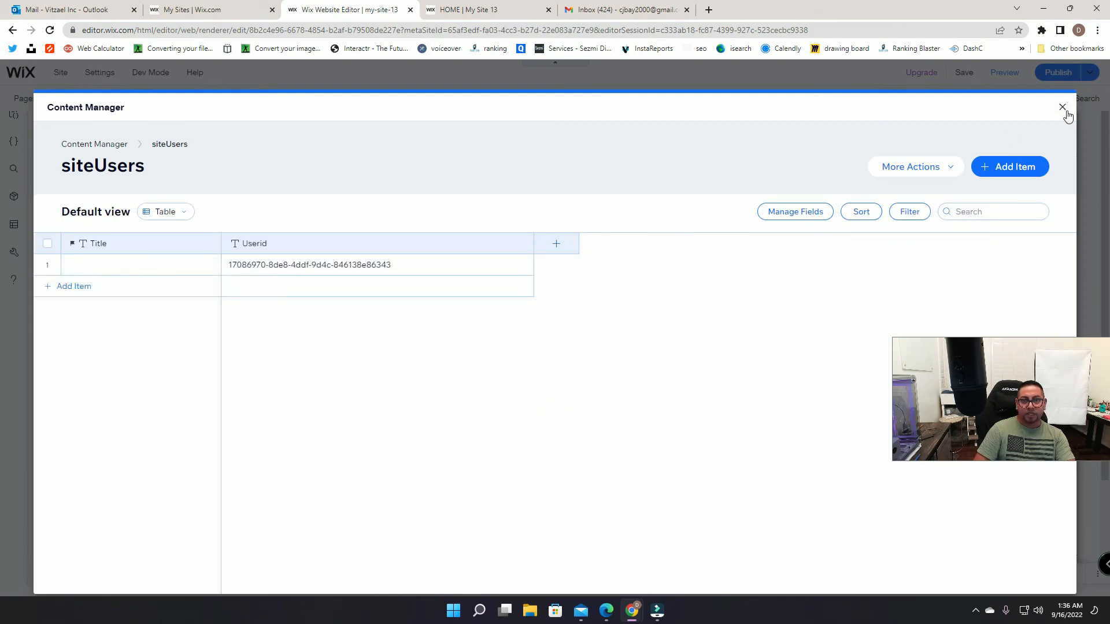
{"action": "left_click", "coordinate": [1063, 108]}
{"action": "left_click", "coordinate": [611, 8]}
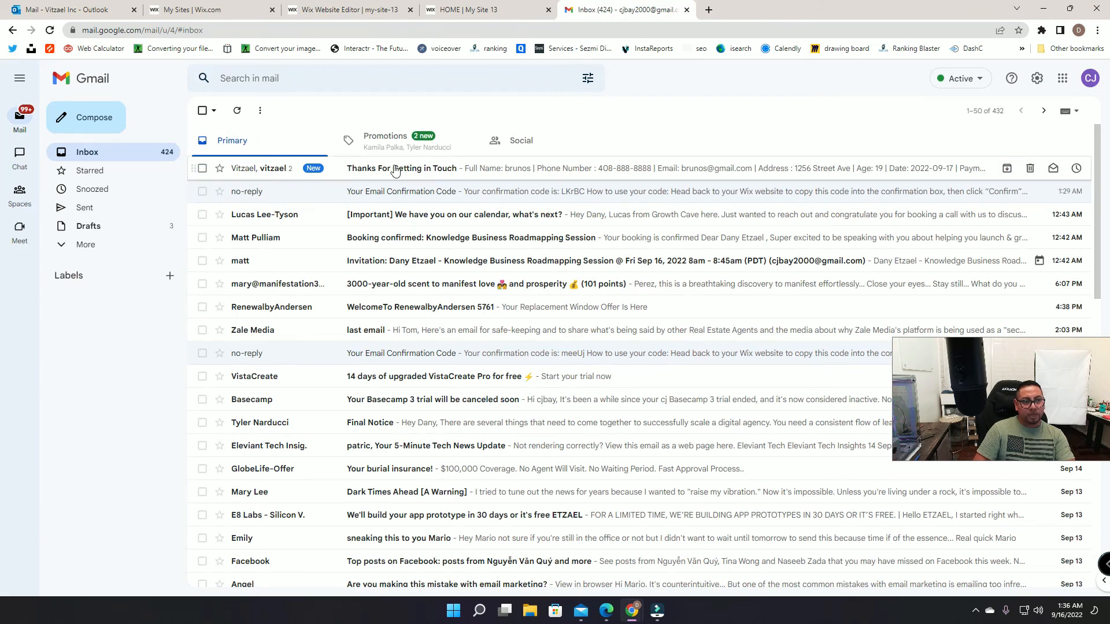
Step: Open the 'Thanks For Getting in Touch' email and check the submitted name and phone
{"action": "left_click", "coordinate": [419, 168]}
{"action": "scroll", "coordinate": [466, 372], "scroll_direction": "down", "scroll_amount": 3}
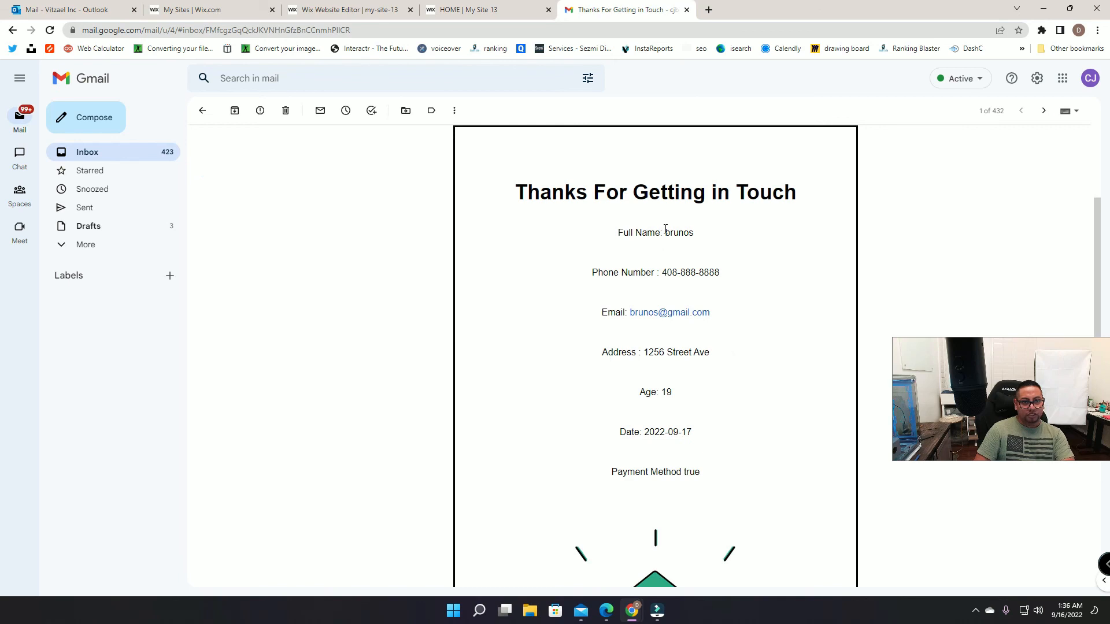
{"action": "left_click_drag", "start_coordinate": [665, 230], "coordinate": [699, 232]}
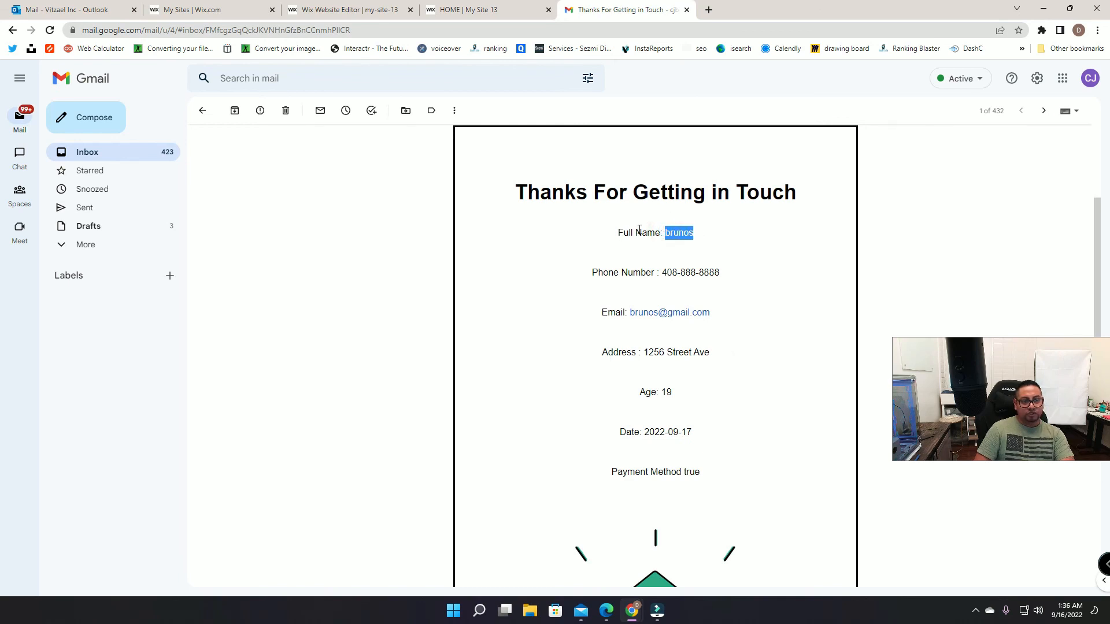
{"action": "left_click_drag", "start_coordinate": [666, 273], "coordinate": [720, 274]}
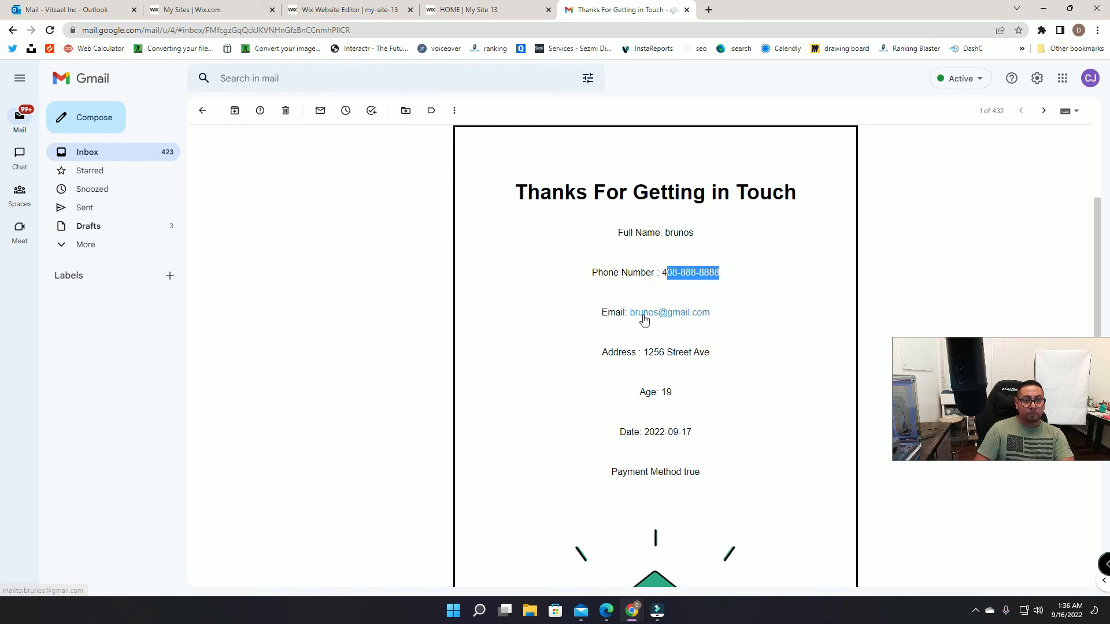
{"action": "scroll", "coordinate": [663, 355], "scroll_direction": "down", "scroll_amount": 2}
{"action": "left_click_drag", "start_coordinate": [643, 237], "coordinate": [723, 236]}
Step: Verify the age 19 and payment method 'true' values, then scroll back to the top
{"action": "left_click_drag", "start_coordinate": [659, 278], "coordinate": [673, 279]}
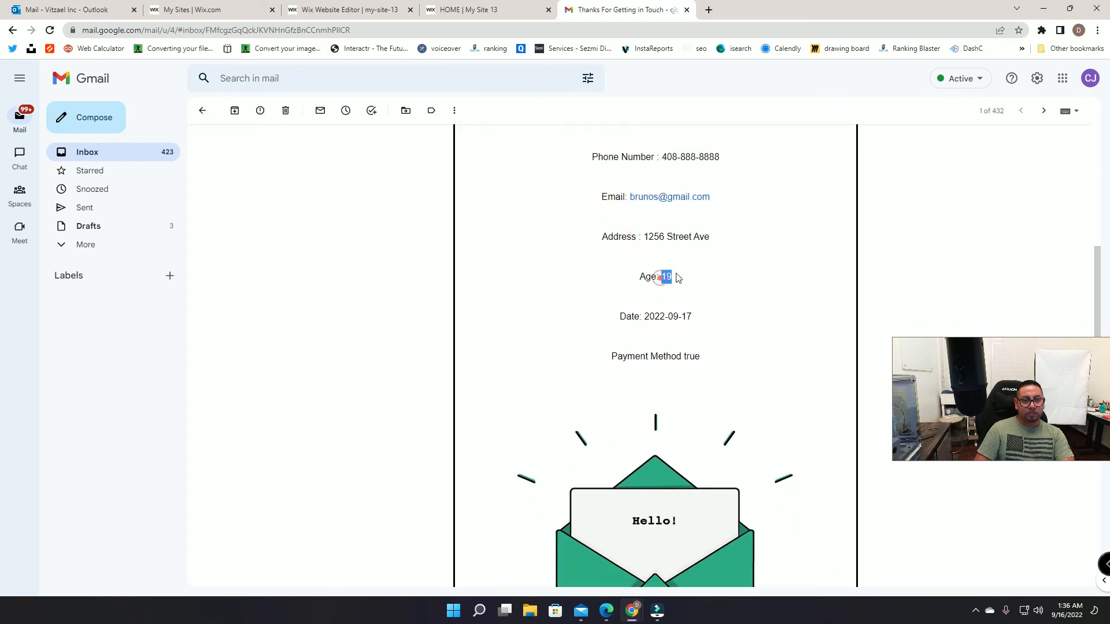
{"action": "left_click_drag", "start_coordinate": [648, 355], "coordinate": [710, 357]}
{"action": "left_click", "coordinate": [716, 356]}
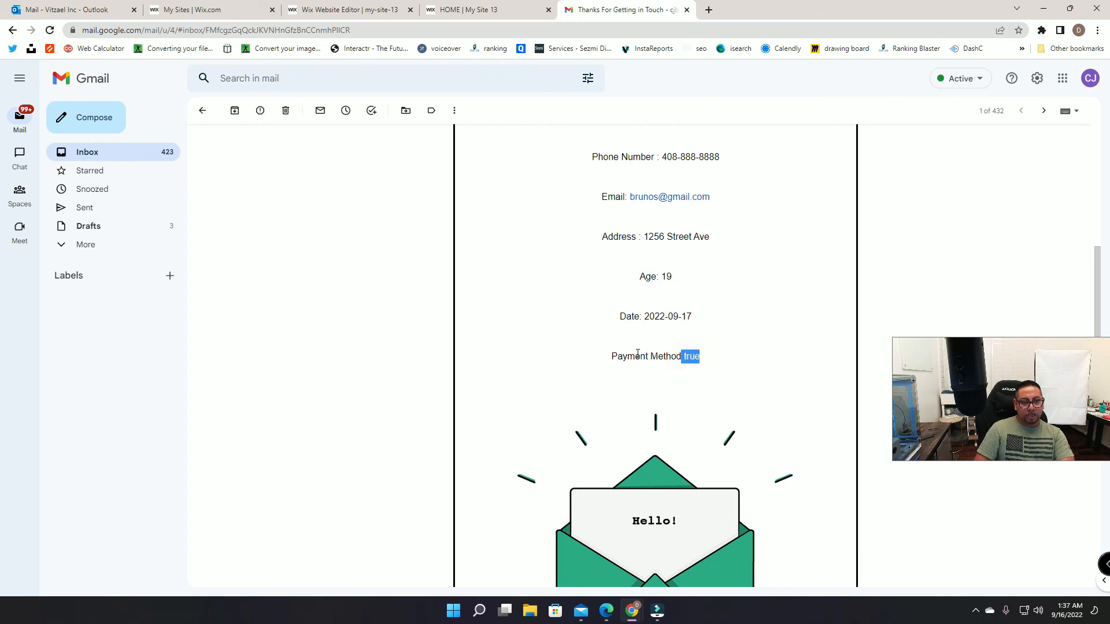
{"action": "left_click", "coordinate": [709, 353]}
{"action": "left_click_drag", "start_coordinate": [686, 358], "coordinate": [741, 364]}
{"action": "left_click", "coordinate": [678, 345]}
{"action": "left_click", "coordinate": [678, 344]}
{"action": "left_click", "coordinate": [683, 348]}
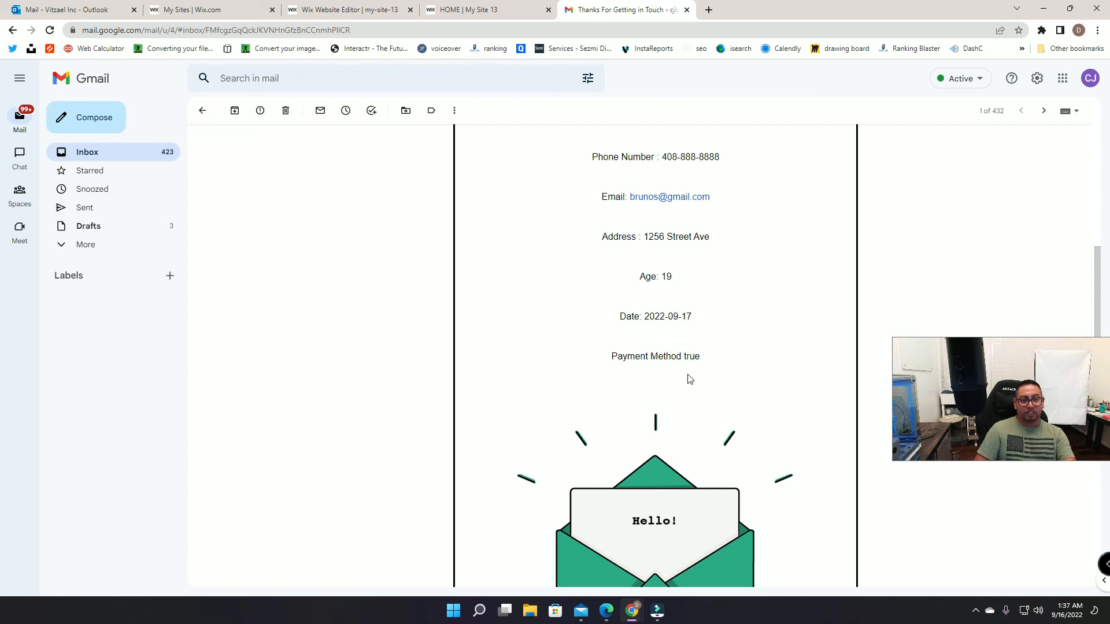
{"action": "scroll", "coordinate": [679, 432], "scroll_direction": "up", "scroll_amount": 2}
{"action": "scroll", "coordinate": [659, 486], "scroll_direction": "up", "scroll_amount": 1}
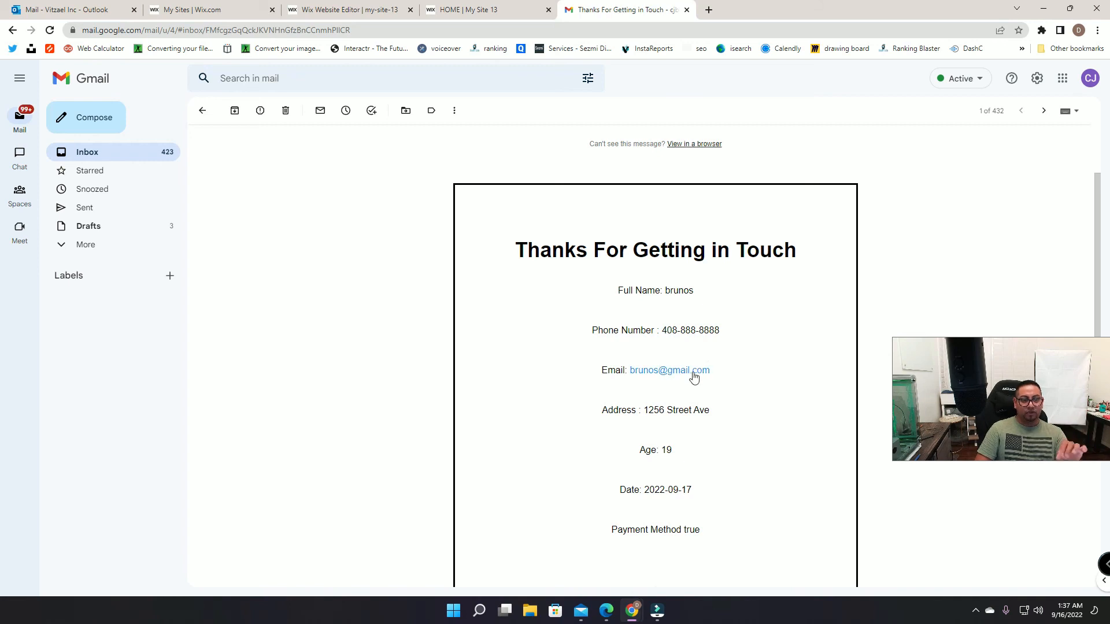
{"action": "left_click", "coordinate": [366, 6]}
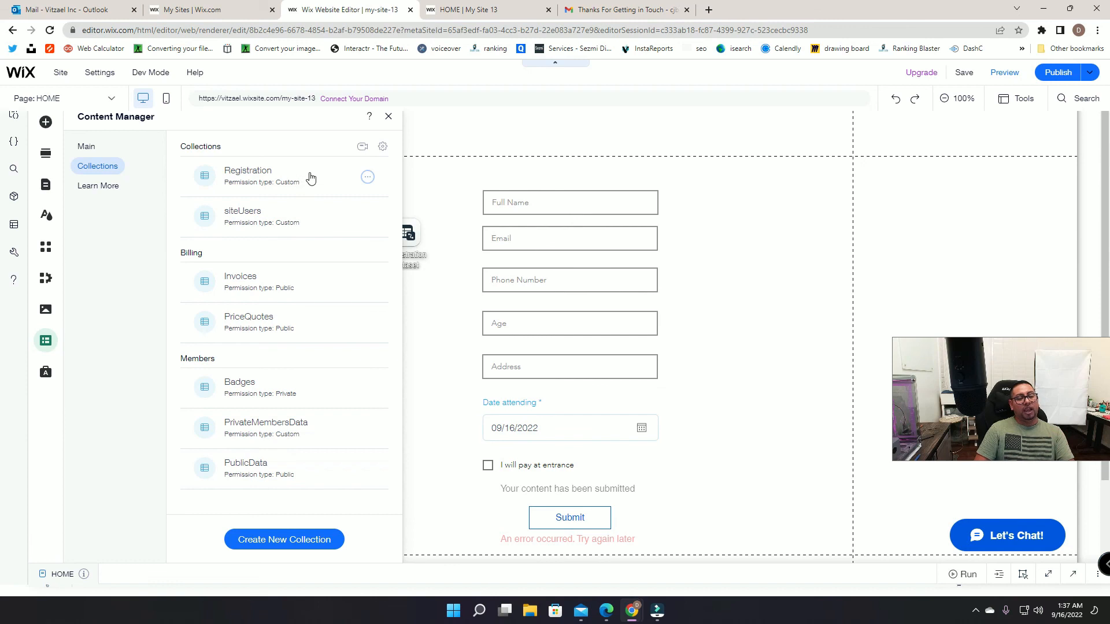
Step: Review the new submission and earlier test entry in the Registration collection
{"action": "left_click", "coordinate": [306, 177]}
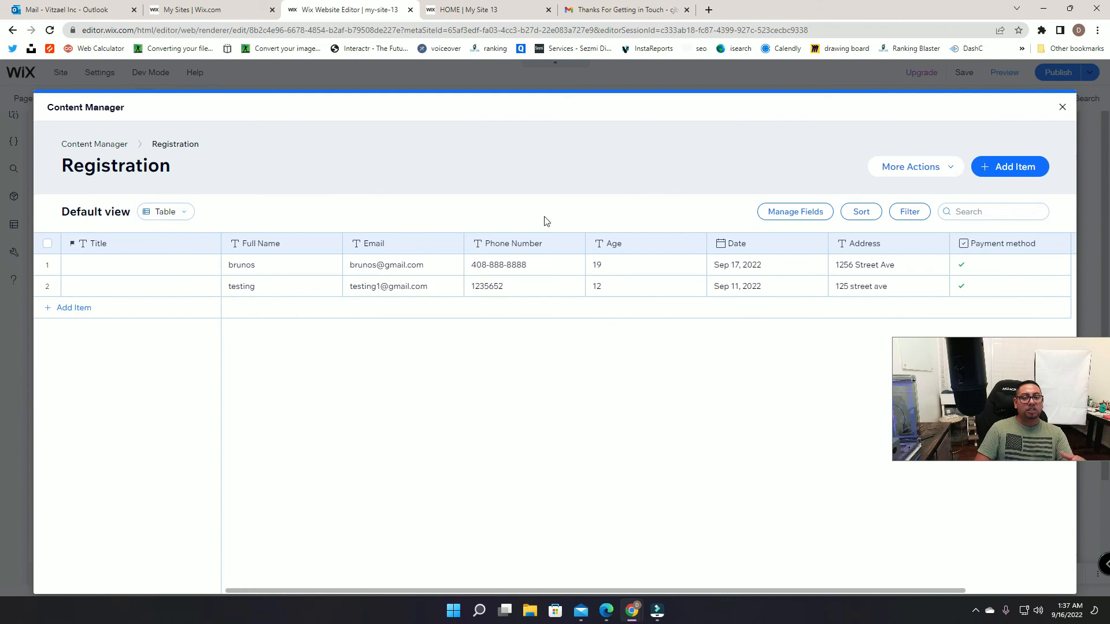
{"action": "left_click", "coordinate": [1063, 107]}
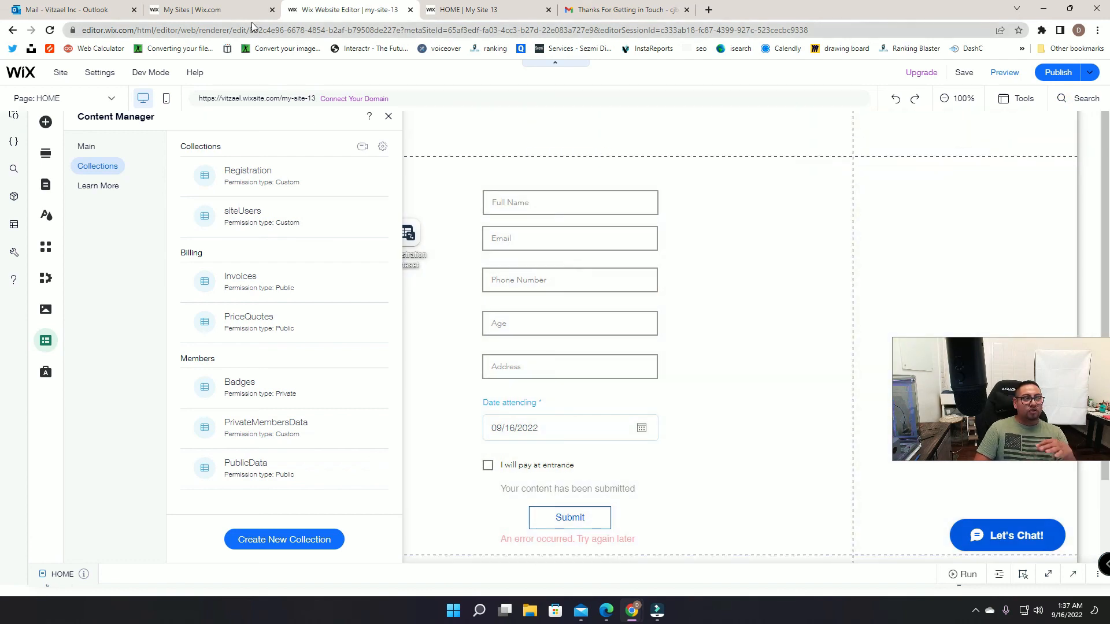
{"action": "left_click", "coordinate": [244, 10]}
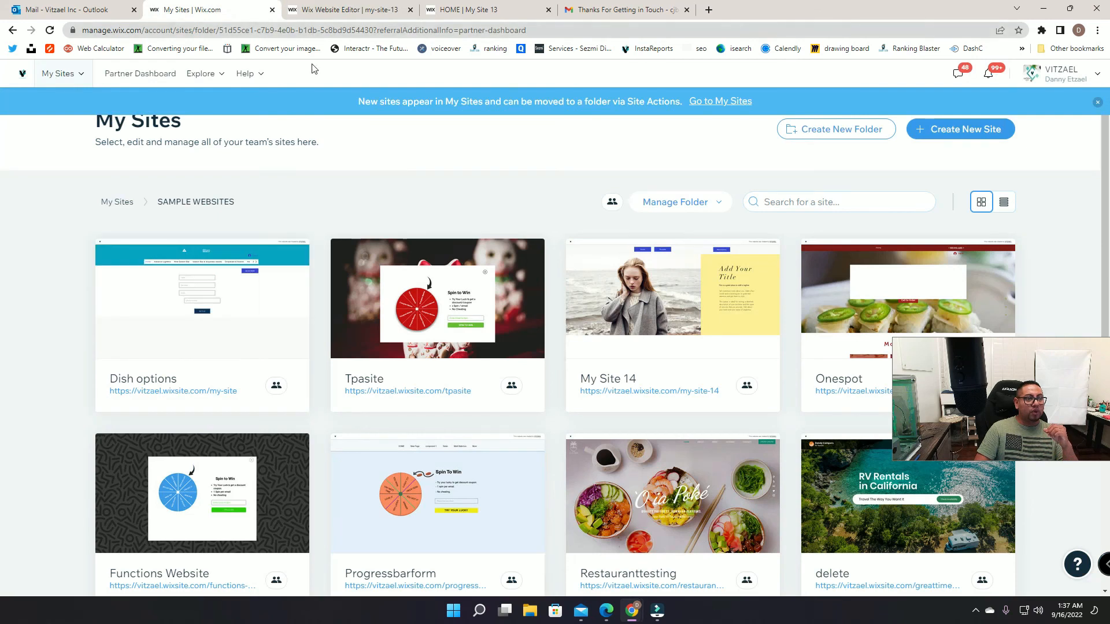
{"action": "left_click", "coordinate": [350, 10]}
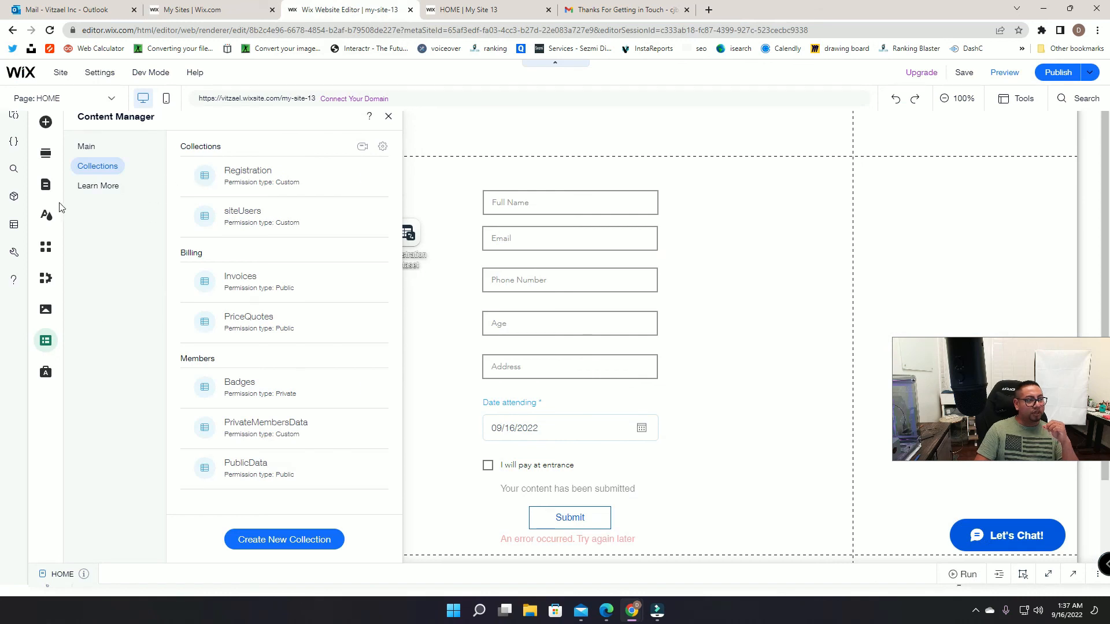
{"action": "left_click", "coordinate": [108, 82]}
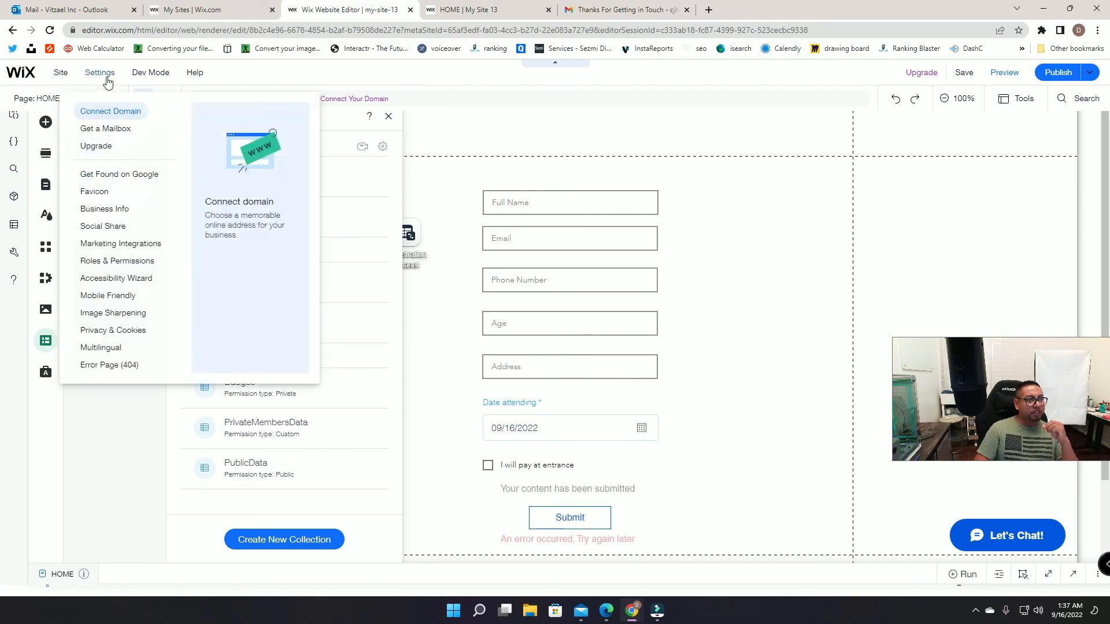
Step: Create a blank automation in the site dashboard named 'notification'
{"action": "mouse_move", "coordinate": [58, 76]}
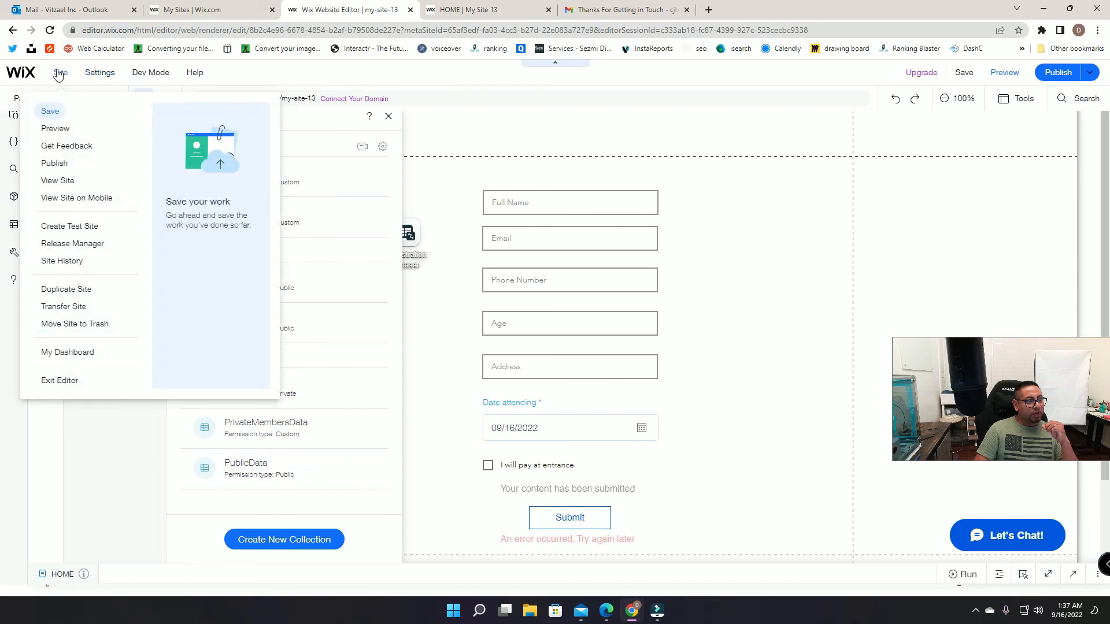
{"action": "left_click", "coordinate": [75, 355]}
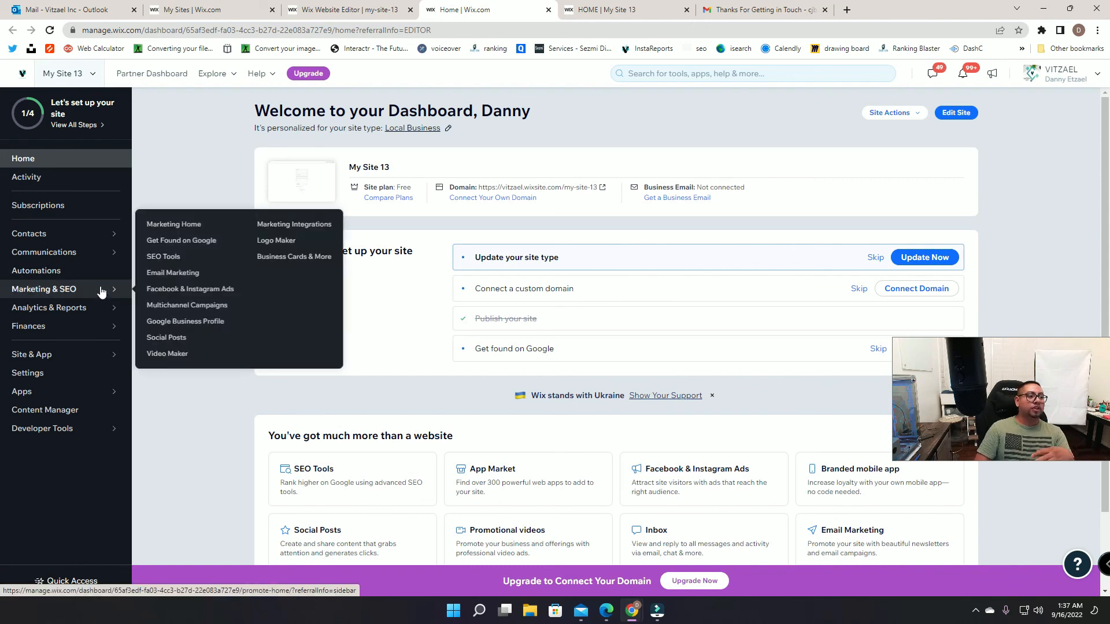
{"action": "mouse_move", "coordinate": [113, 263]}
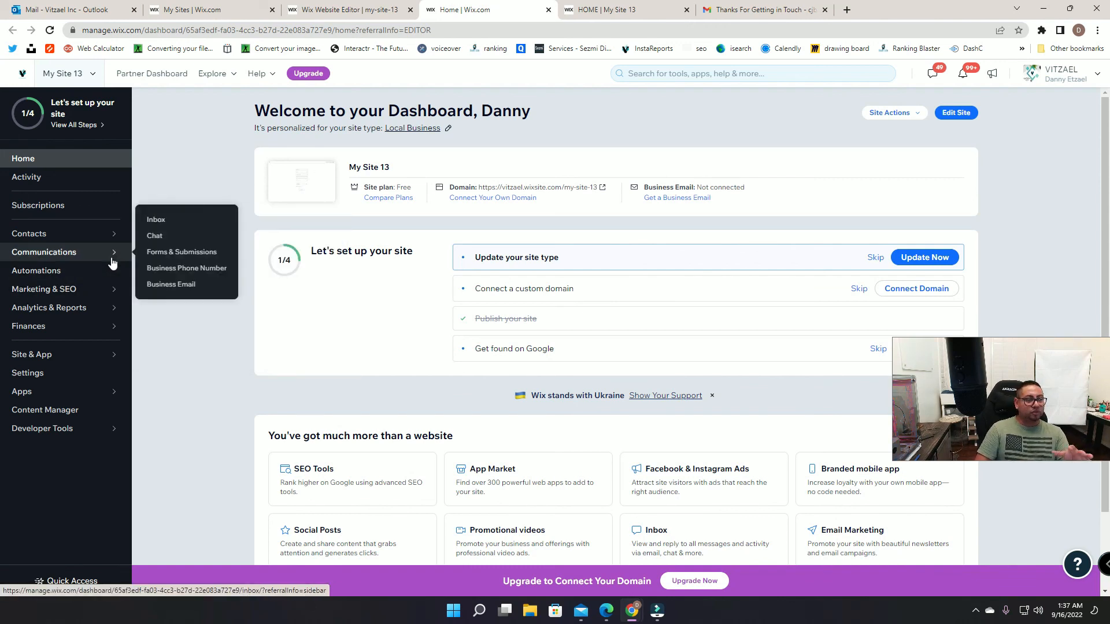
{"action": "left_click", "coordinate": [77, 273]}
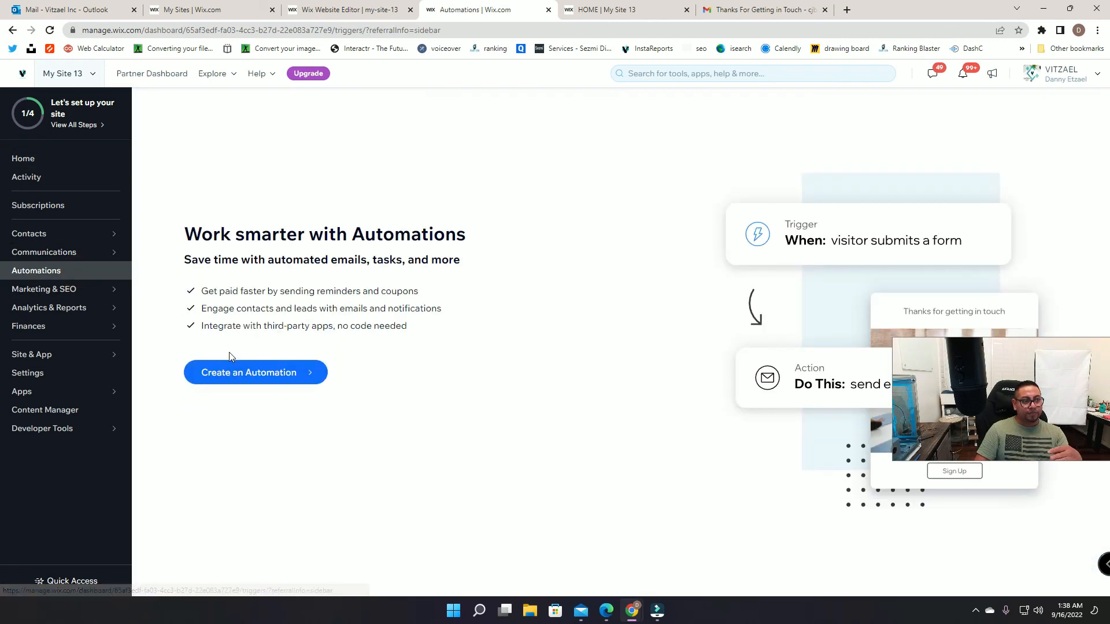
{"action": "left_click", "coordinate": [236, 371]}
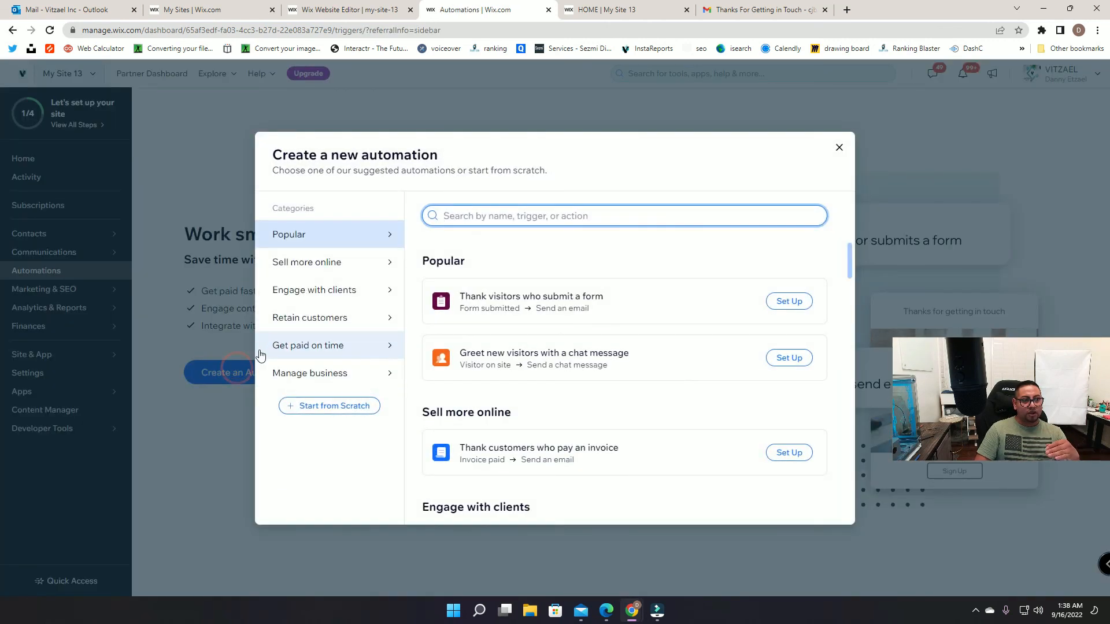
{"action": "left_click", "coordinate": [344, 406]}
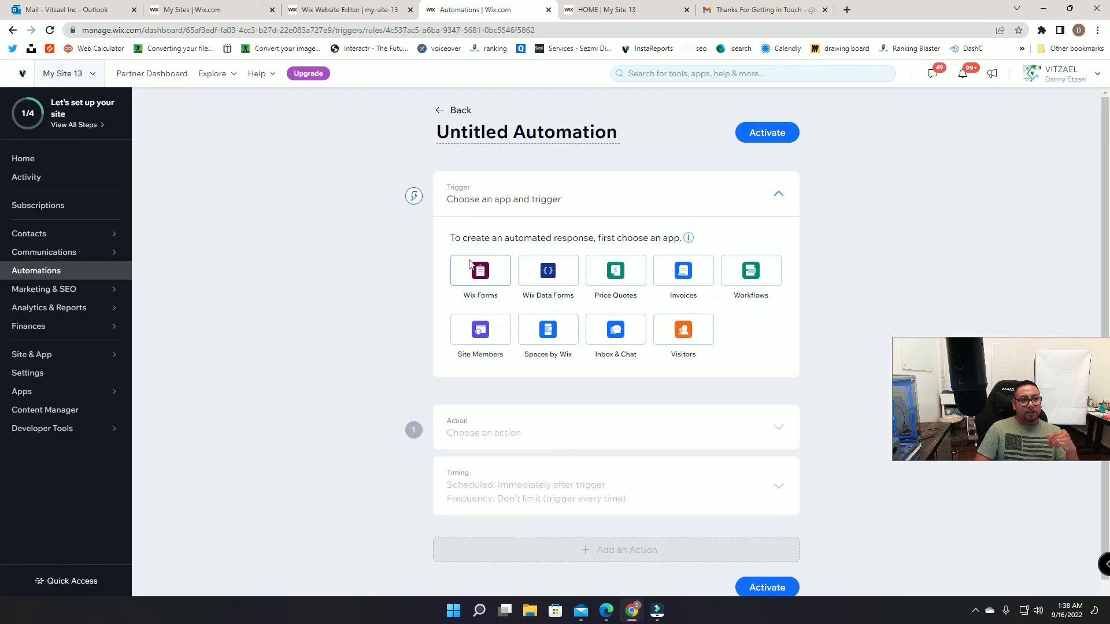
{"action": "type", "text": "notificatio"}
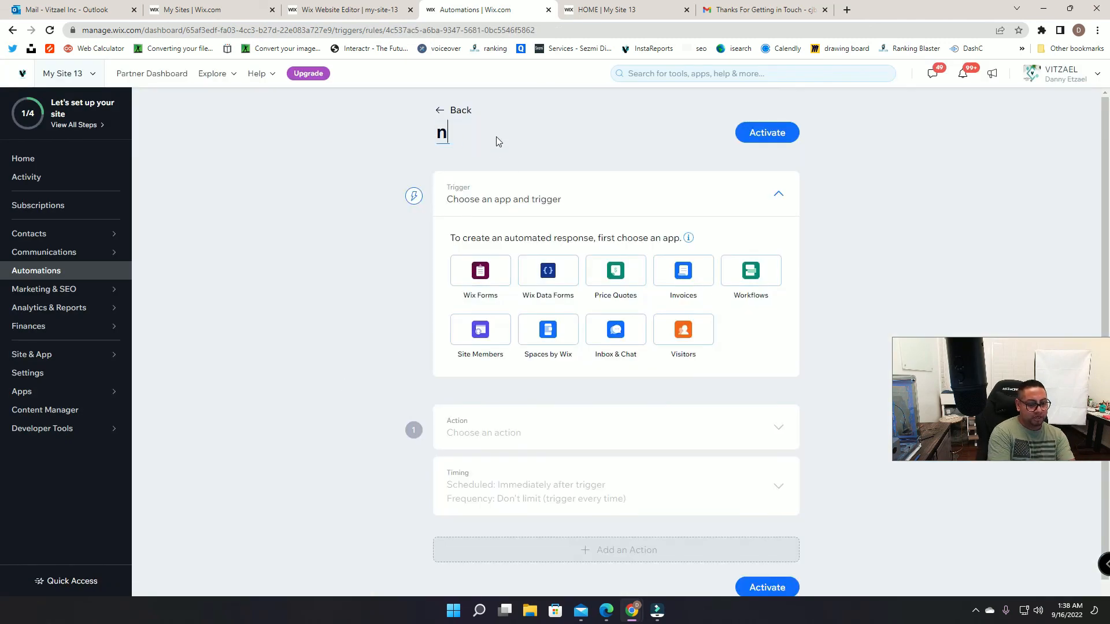
{"action": "type", "text": "n"}
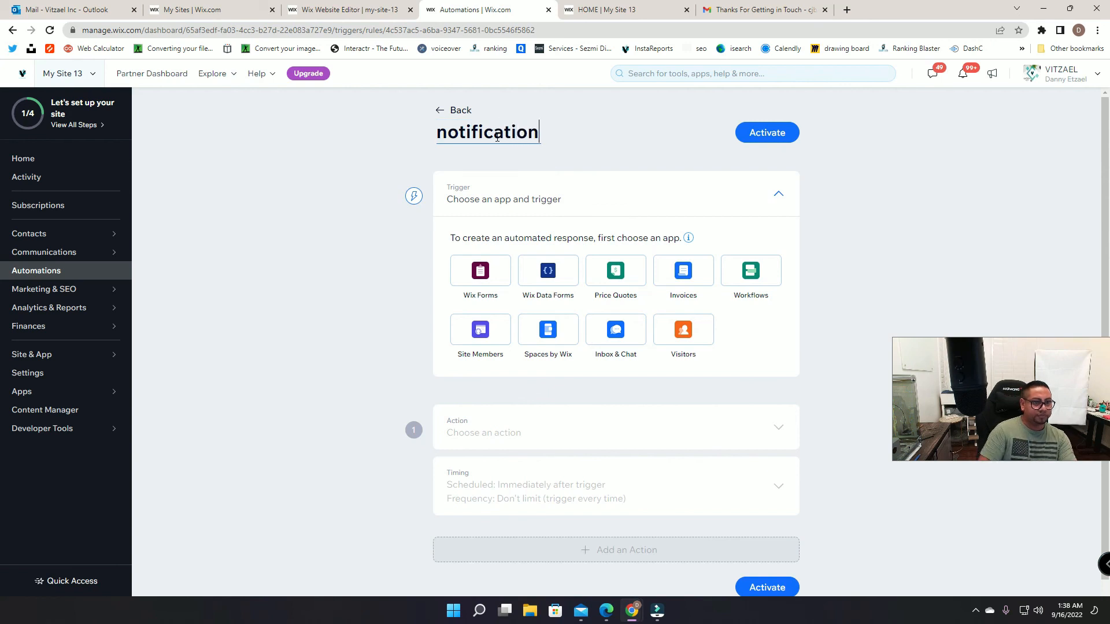
Step: Trigger it on Wix Data Forms submissions of the specific HOME Registration form
{"action": "left_click", "coordinate": [552, 275]}
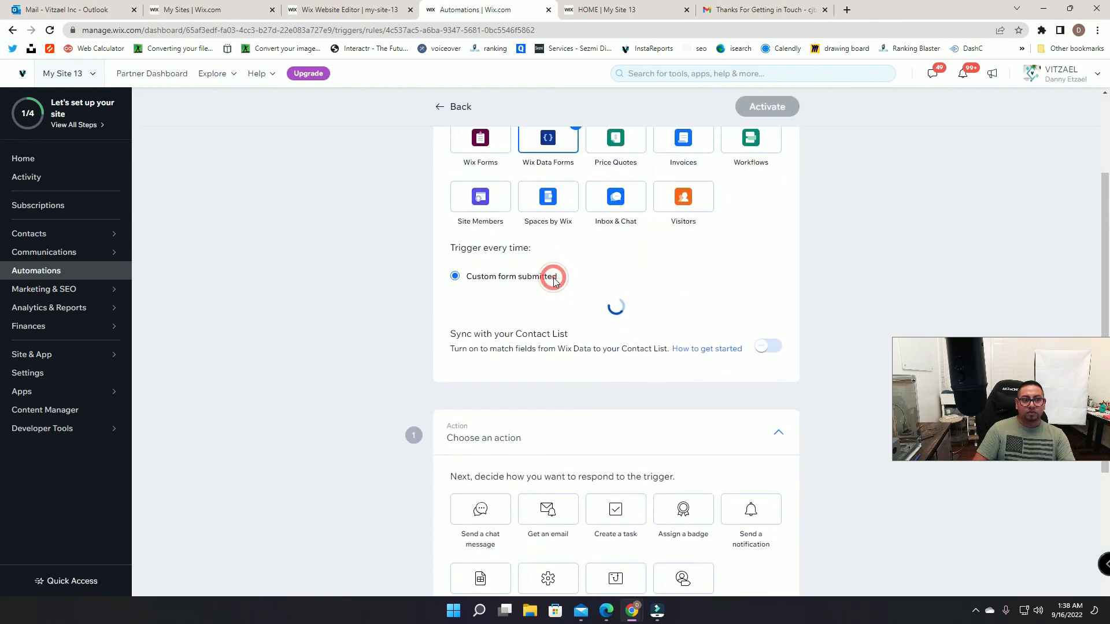
{"action": "left_click", "coordinate": [535, 323]}
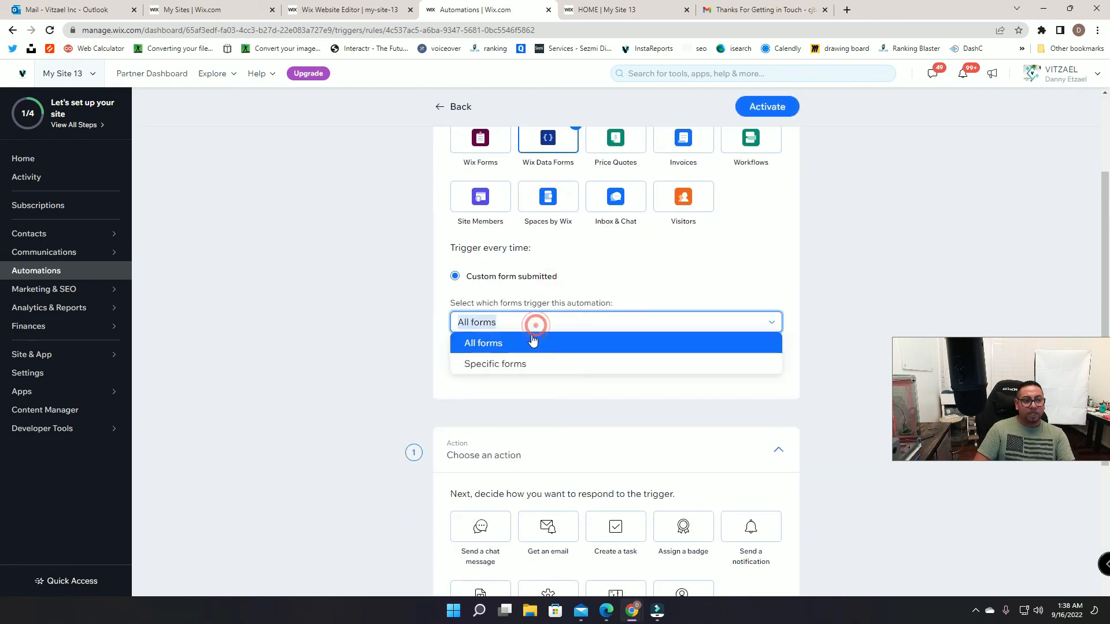
{"action": "left_click", "coordinate": [510, 368]}
{"action": "left_click", "coordinate": [518, 372]}
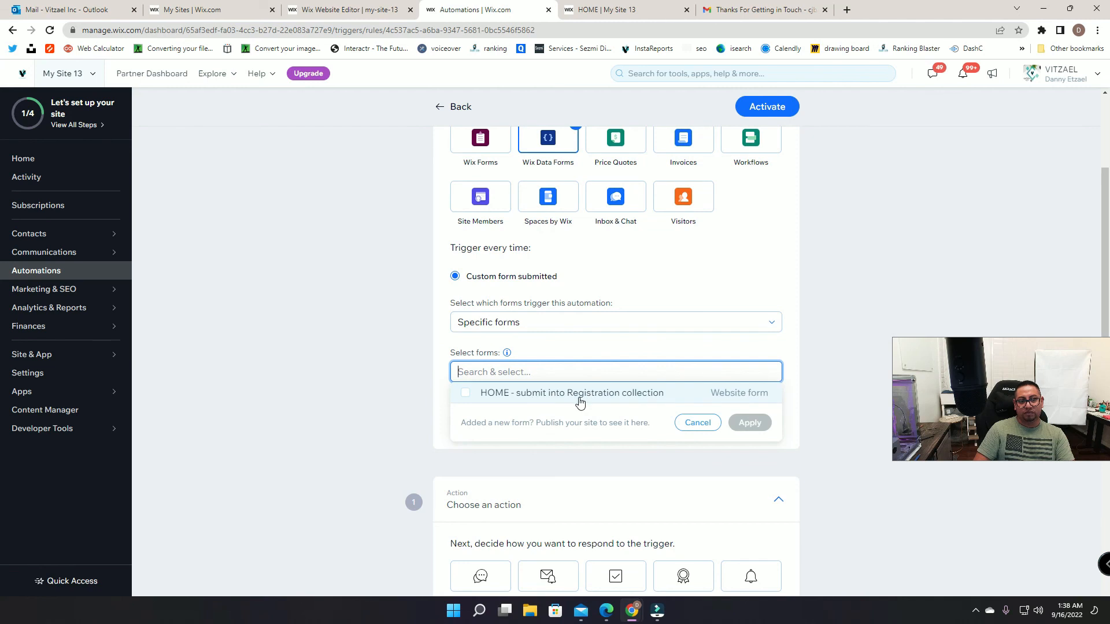
{"action": "left_click", "coordinate": [606, 396]}
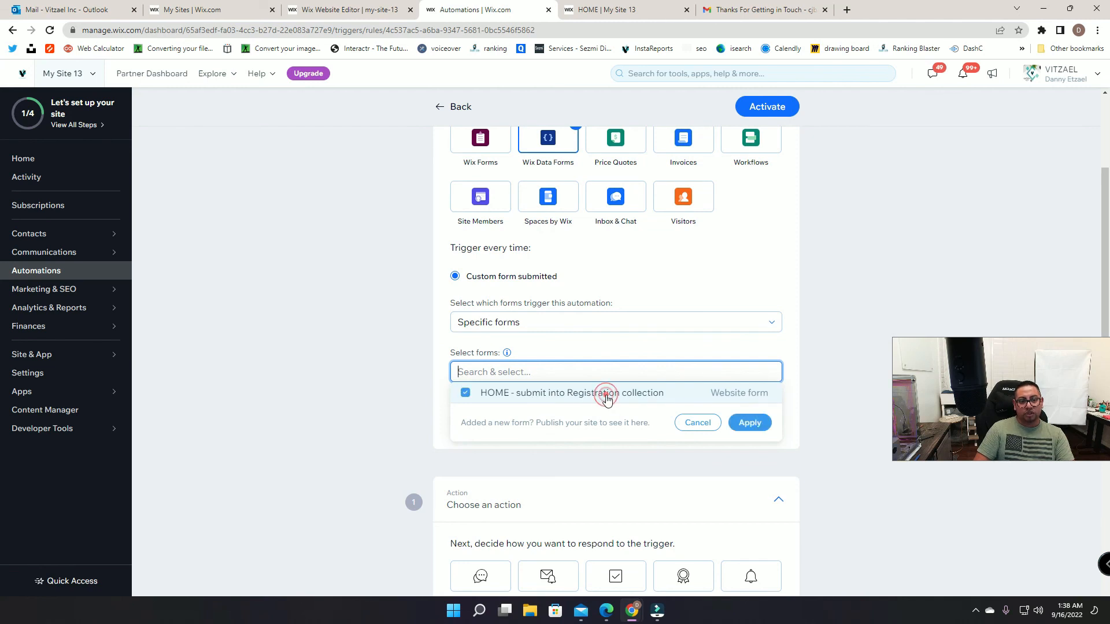
{"action": "left_click", "coordinate": [749, 422]}
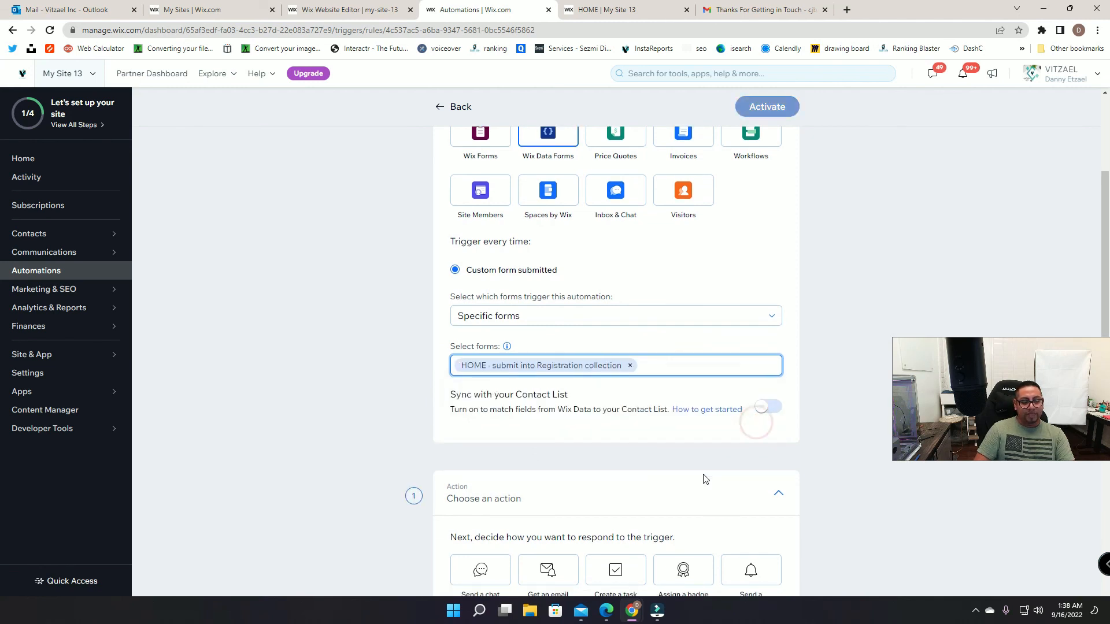
{"action": "scroll", "coordinate": [701, 478], "scroll_direction": "down", "scroll_amount": 5}
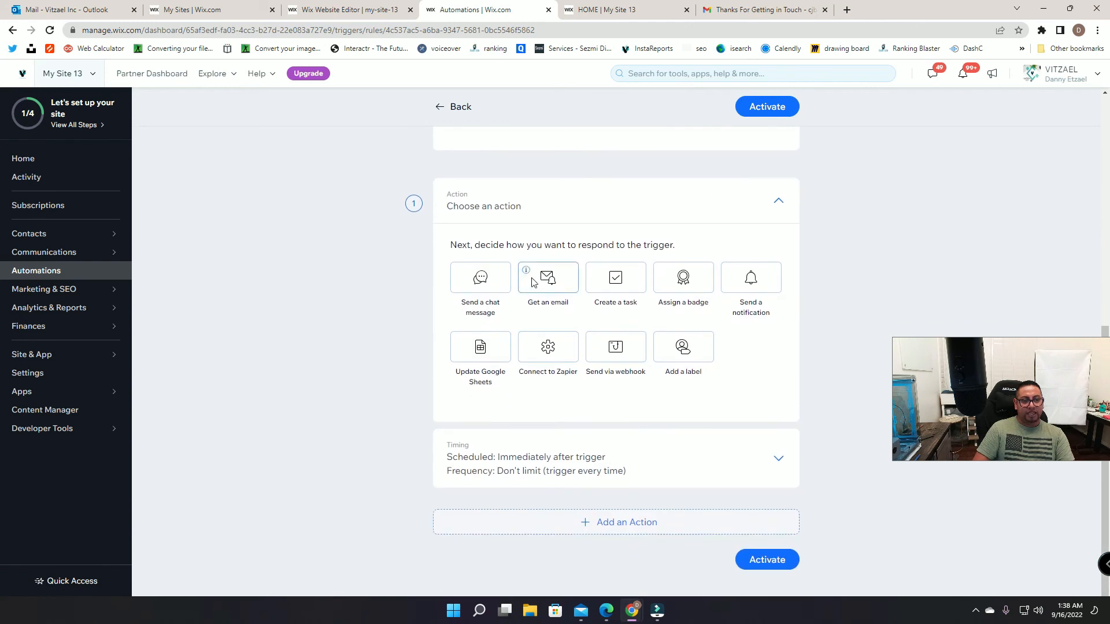
Step: Add a send-email action with the subject 'You Receive a new registration'
{"action": "left_click", "coordinate": [532, 282]}
{"action": "left_click", "coordinate": [504, 298]}
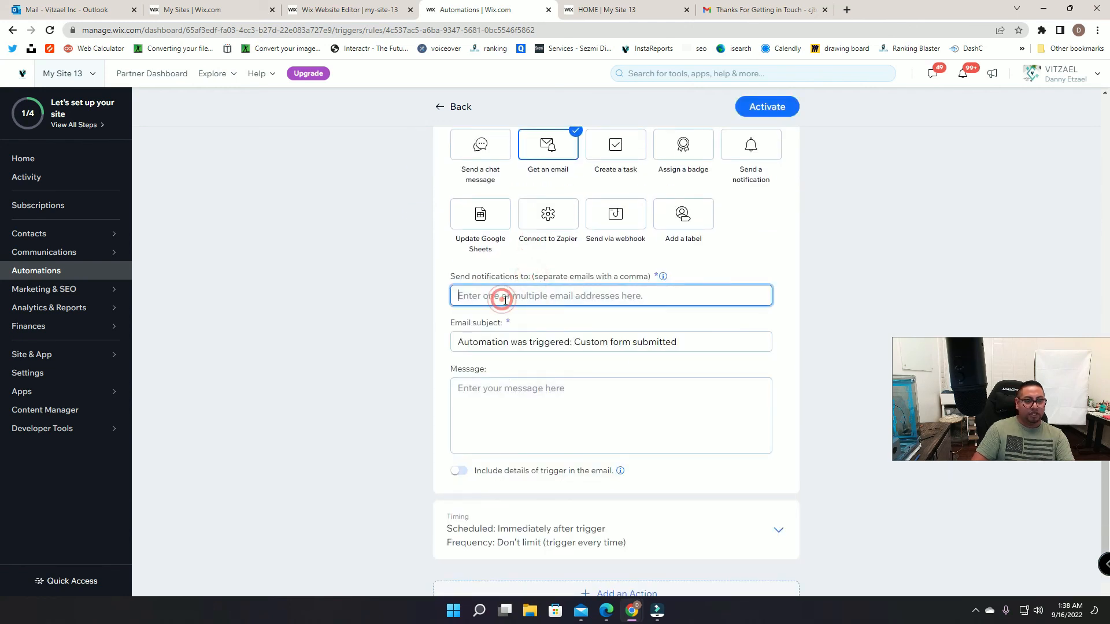
{"action": "type", "text": "You Receive a new registration"}
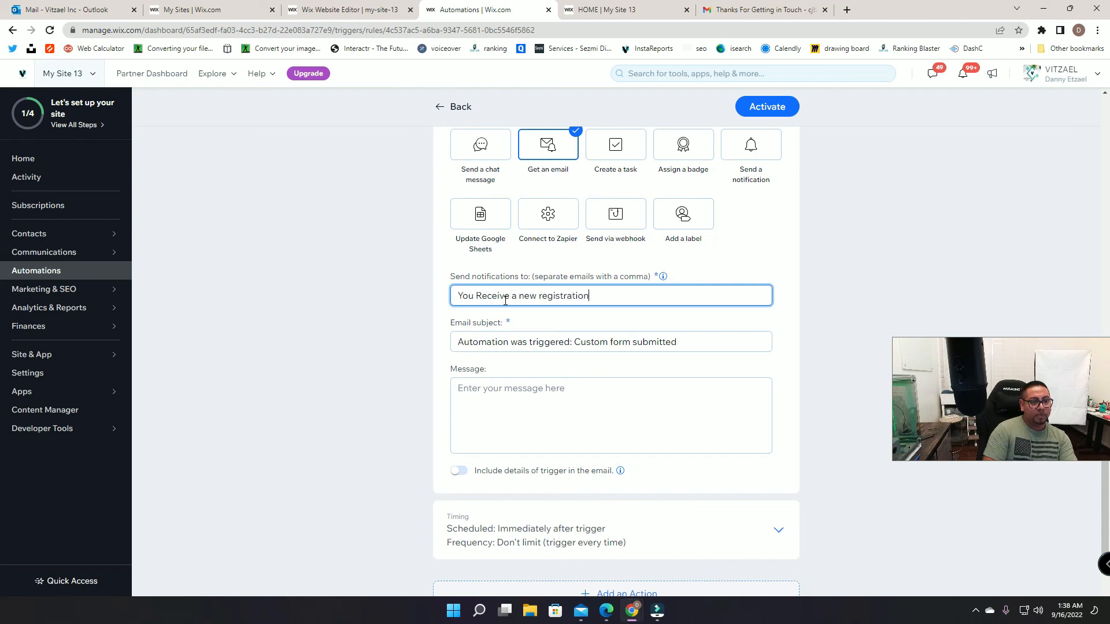
{"action": "left_click", "coordinate": [508, 393]}
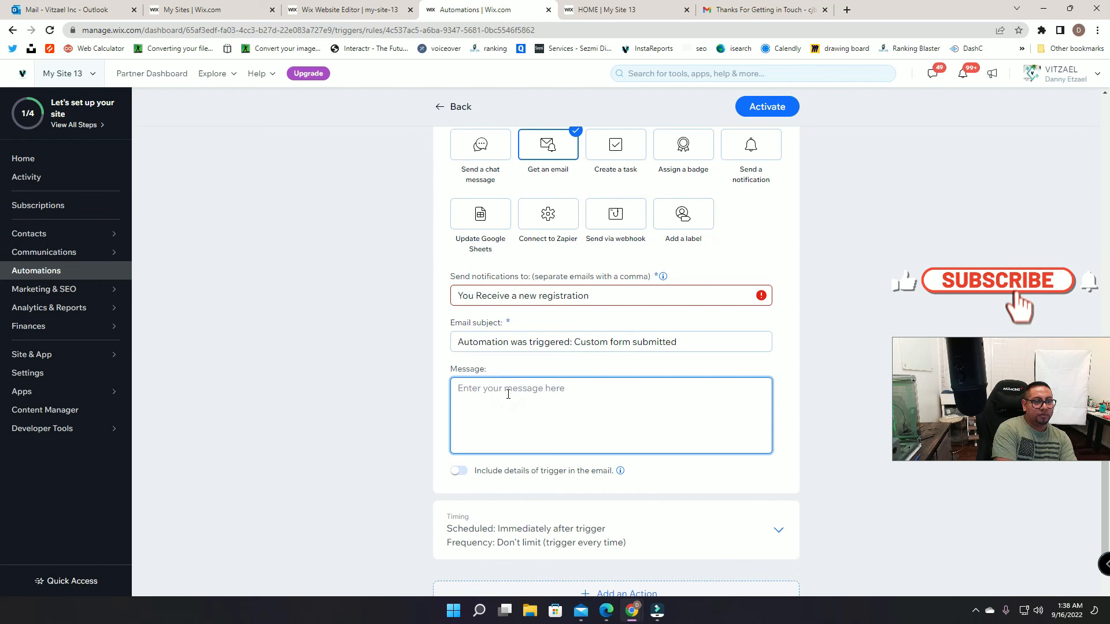
{"action": "type", "text": "PL"}
{"action": "key", "text": "BackSpace"}
{"action": "type", "text": "l"}
{"action": "triple_click", "coordinate": [541, 294]}
{"action": "key", "text": "ctrl+c"}
{"action": "triple_click", "coordinate": [608, 342]}
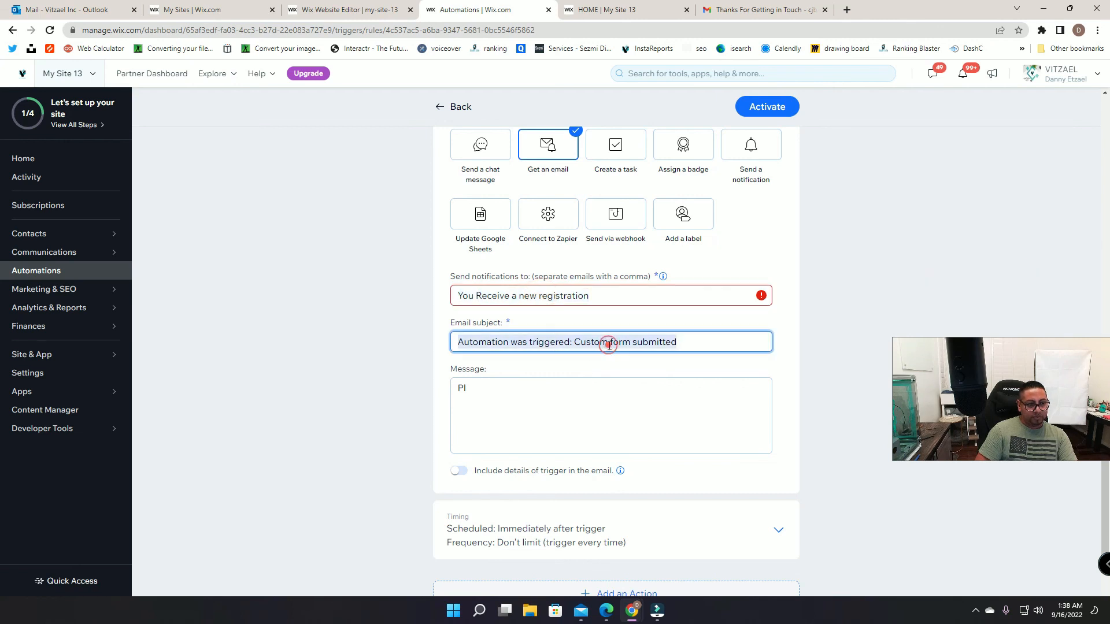
{"action": "key", "text": "ctrl+v"}
Step: Enter the recipient Gmail address and message 'Please check collections', then activate the automation
{"action": "triple_click", "coordinate": [588, 292]}
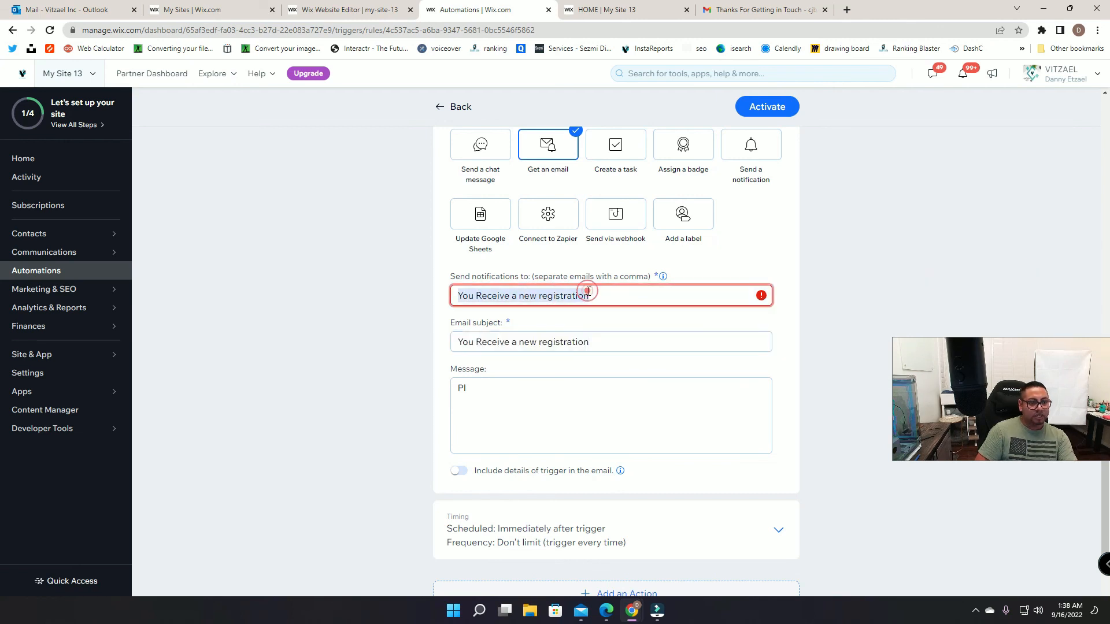
{"action": "key", "text": "BackSpace"}
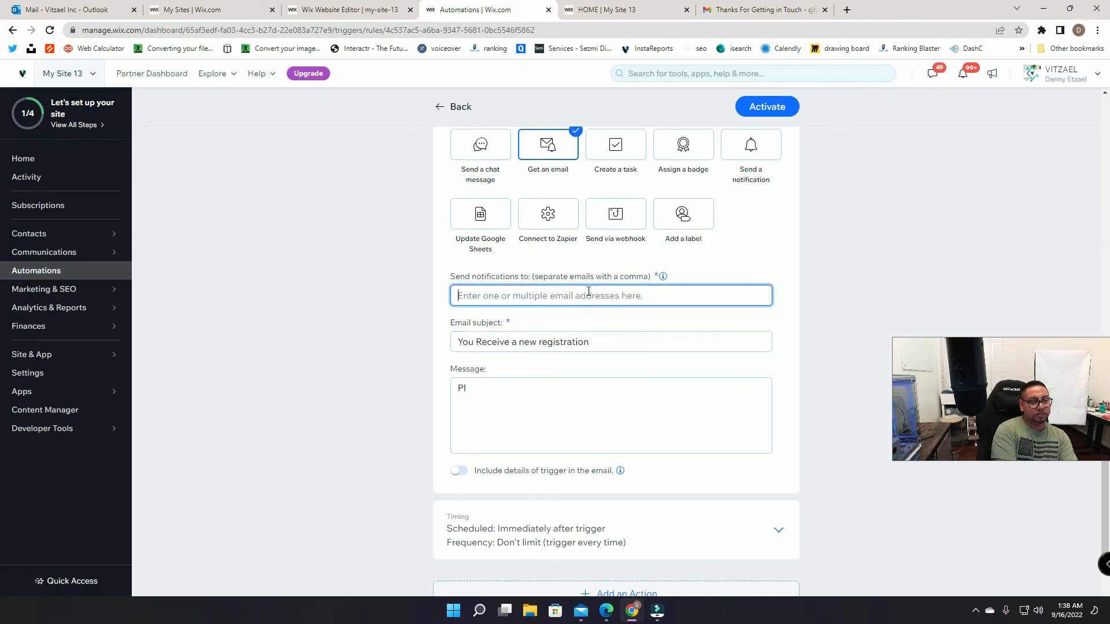
{"action": "left_click", "coordinate": [571, 392]}
{"action": "type", "text": "ease check collections"}
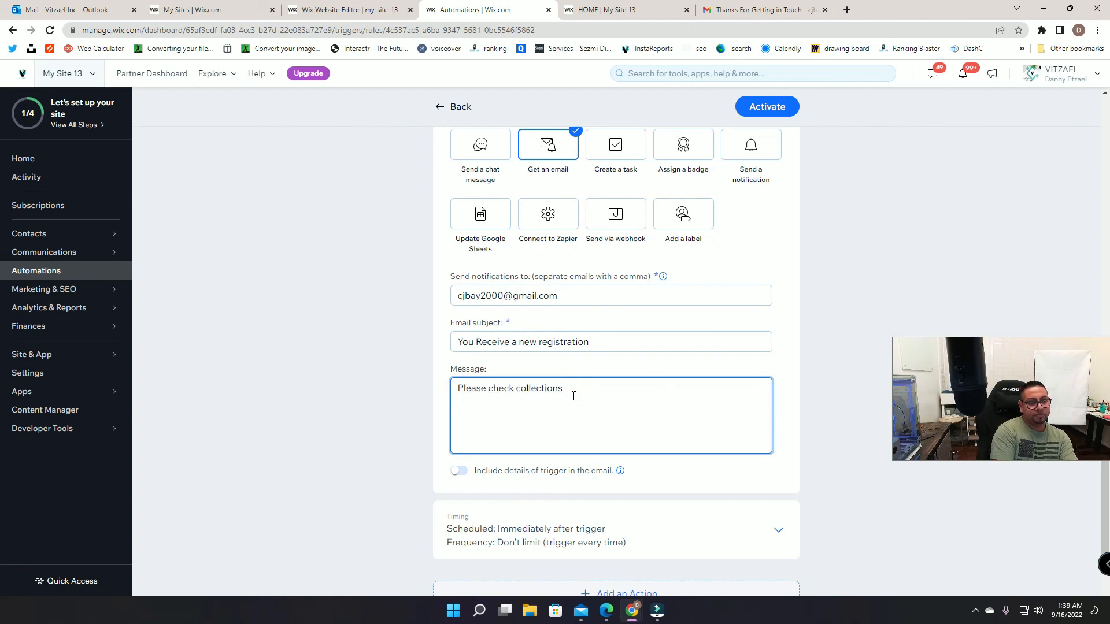
{"action": "scroll", "coordinate": [613, 410], "scroll_direction": "down", "scroll_amount": 2}
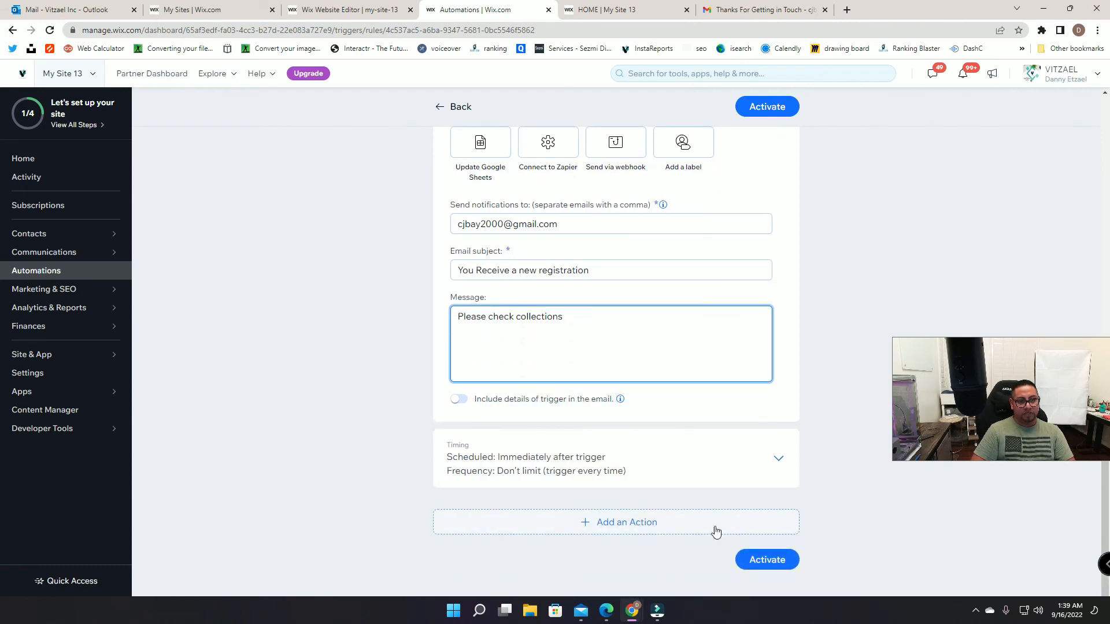
{"action": "left_click", "coordinate": [789, 562]}
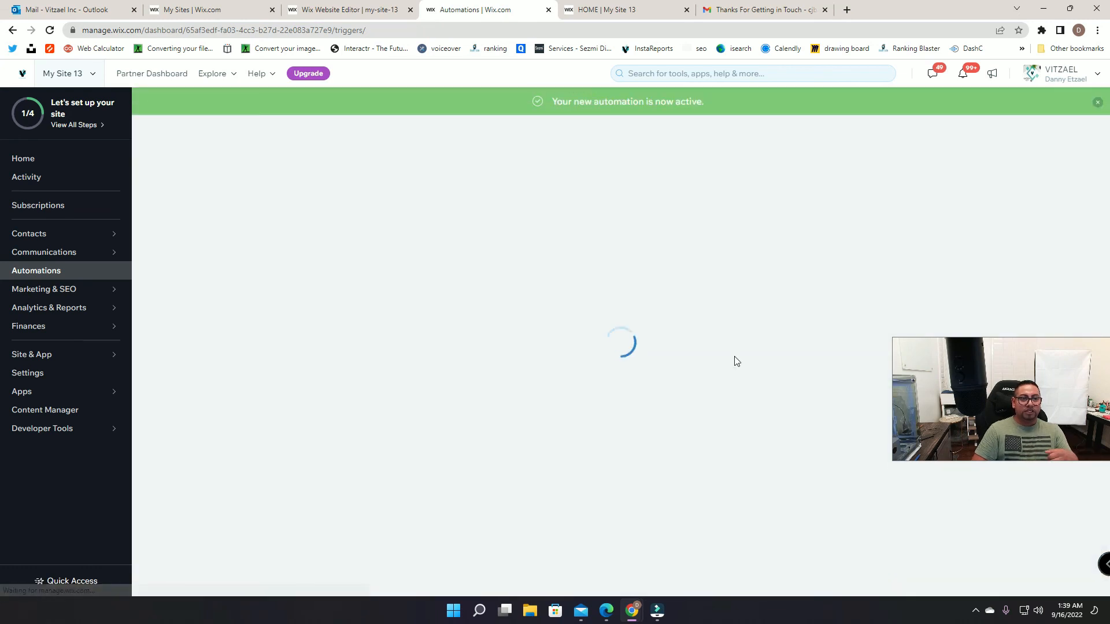
Step: On the live site, fill in a test registrant's name, email, phone, age and address
{"action": "left_click", "coordinate": [667, 10]}
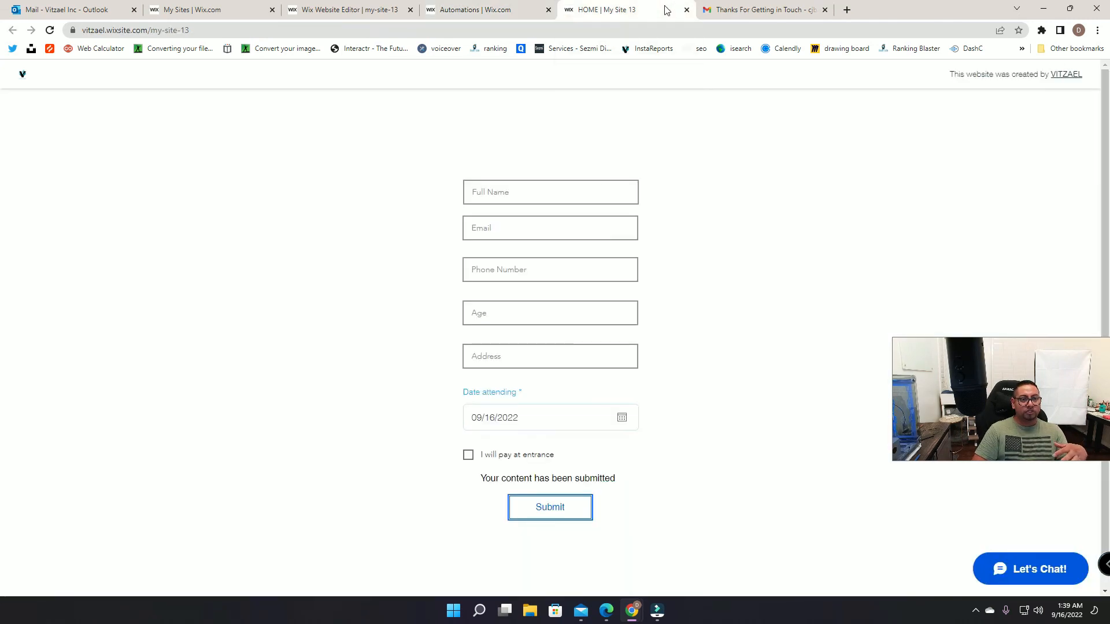
{"action": "left_click", "coordinate": [567, 187]}
{"action": "type", "text": "Vics"}
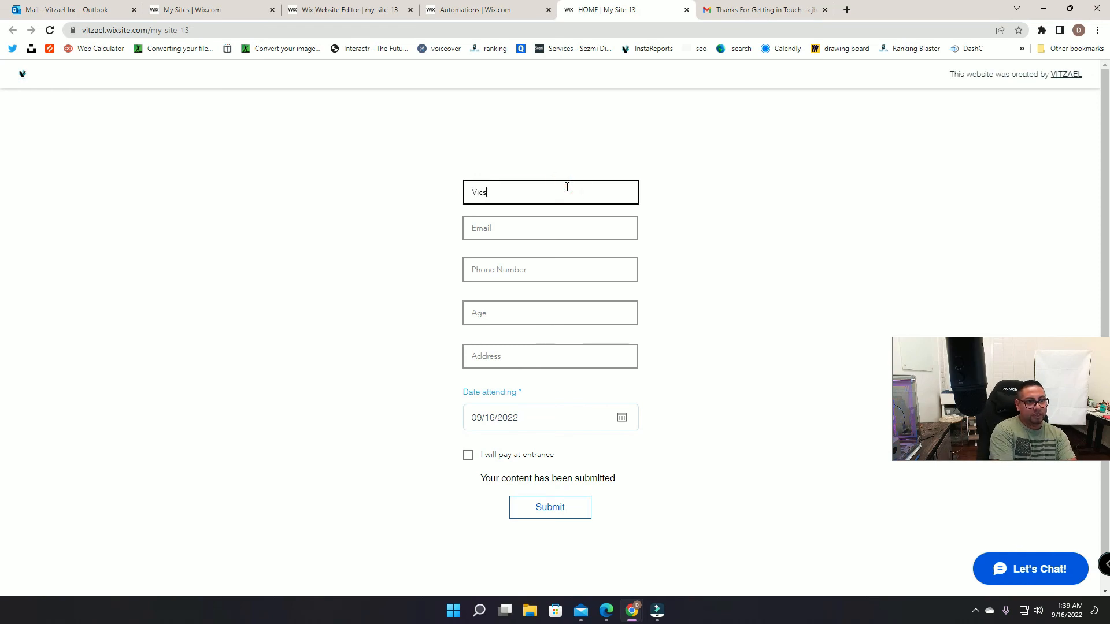
{"action": "key", "text": "Tab"}
{"action": "key", "text": "Tab"}
{"action": "type", "text": "555"}
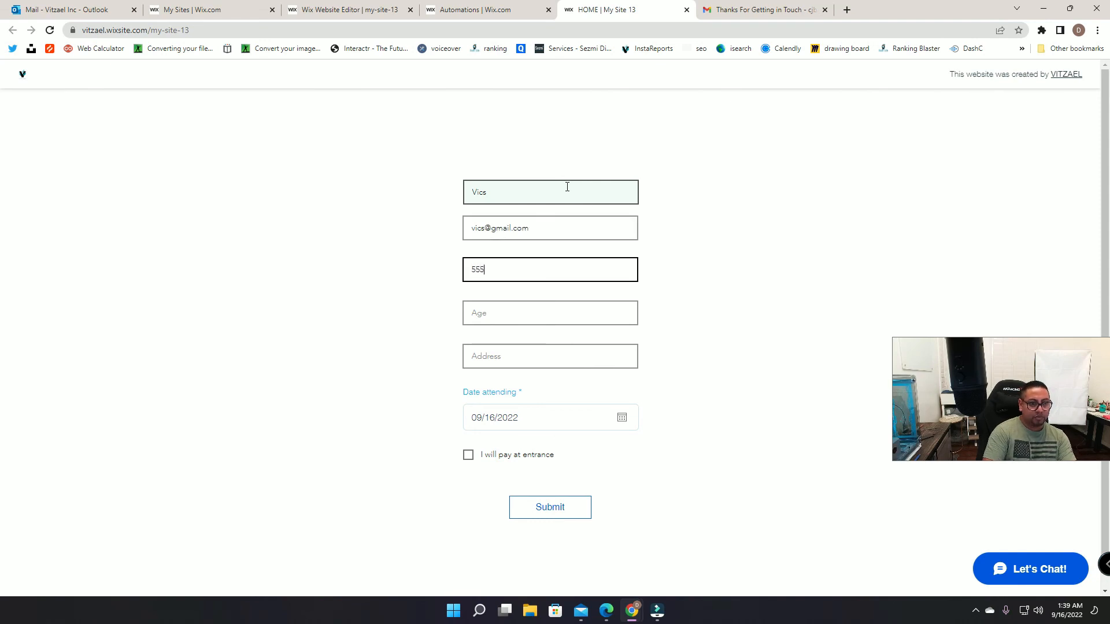
{"action": "type", "text": "-555-5555"}
{"action": "left_click", "coordinate": [548, 307]}
{"action": "type", "text": "12"}
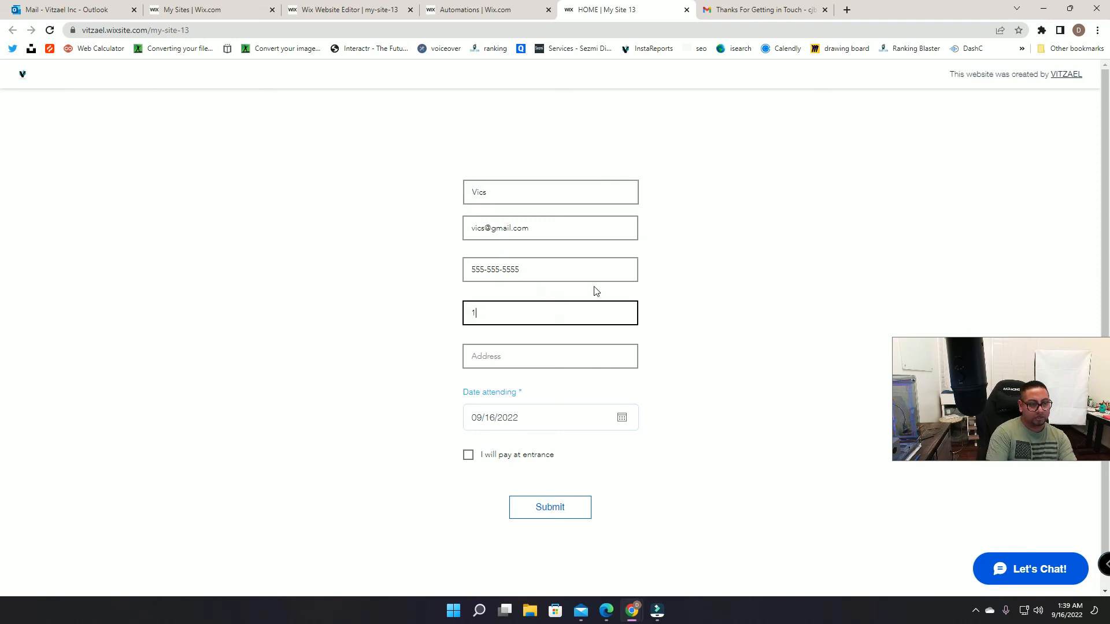
{"action": "left_click", "coordinate": [551, 355]}
{"action": "type", "text": "1256 Street Rd"}
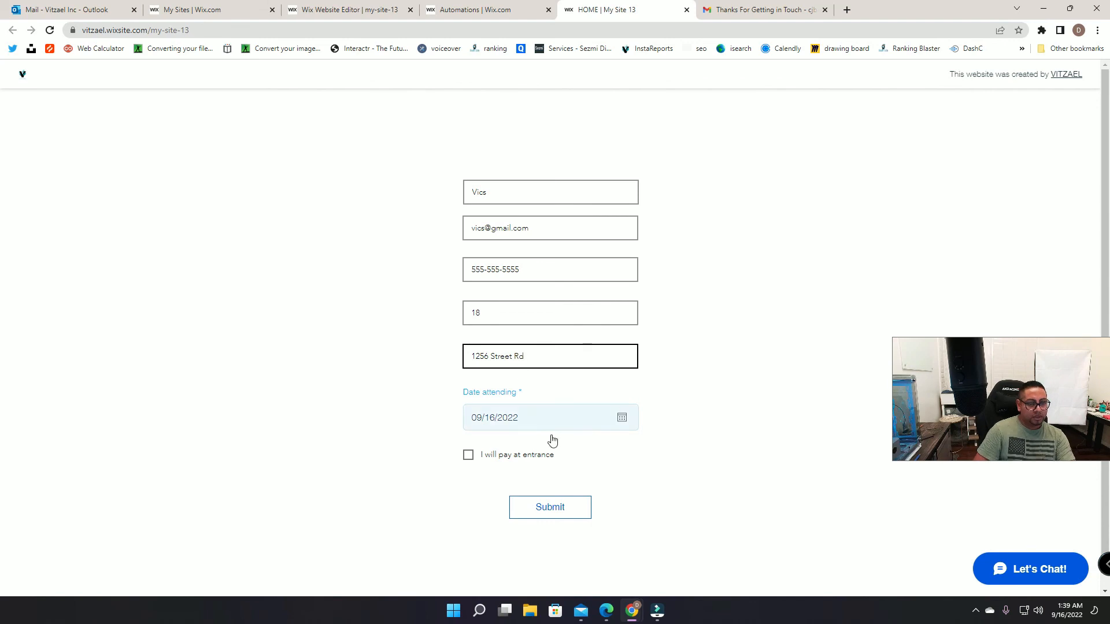
Step: Set the attending date to 09/25/2022, choose pay at entrance, submit, and check Gmail
{"action": "left_click", "coordinate": [571, 408]}
{"action": "left_click", "coordinate": [615, 344]}
{"action": "left_click", "coordinate": [468, 455]}
{"action": "left_click", "coordinate": [540, 502]}
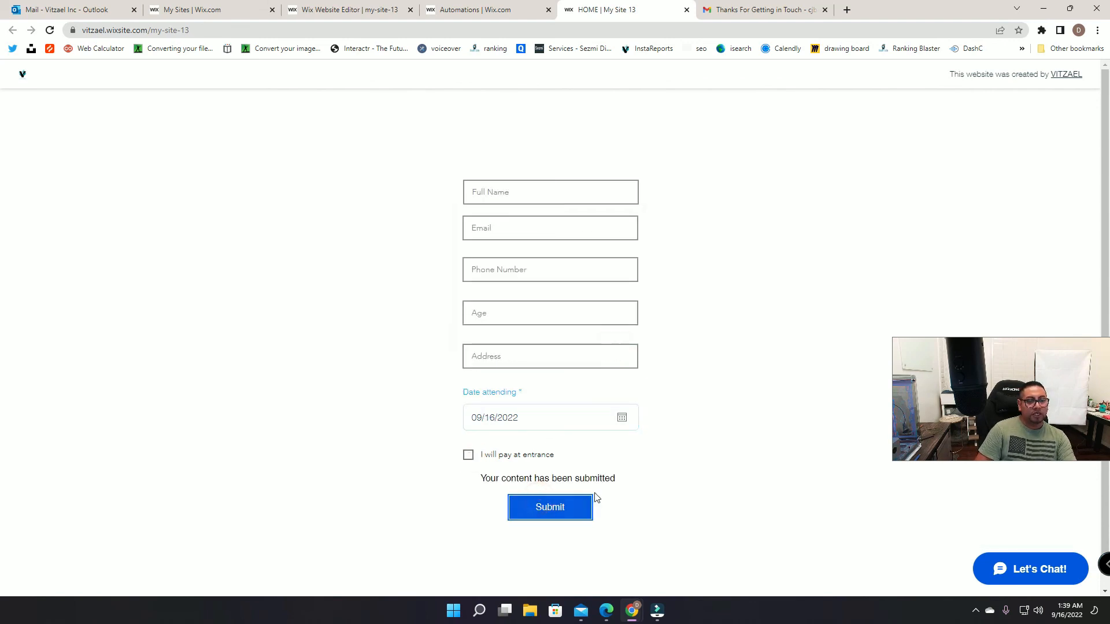
{"action": "left_click", "coordinate": [787, 11]}
{"action": "left_click", "coordinate": [89, 153]}
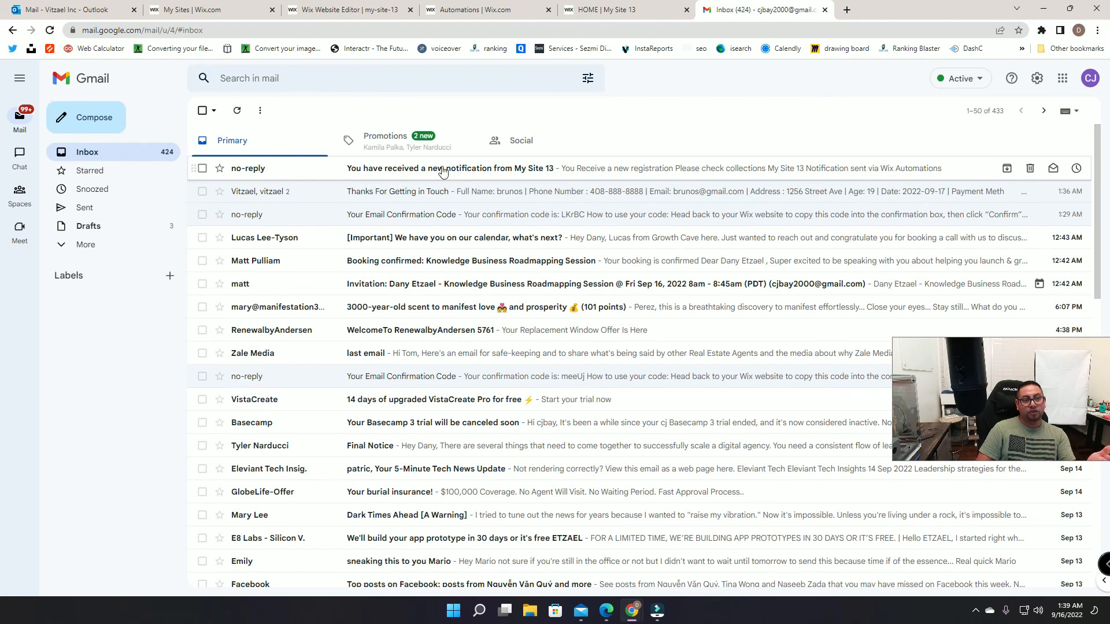
Step: Open the My Site 13 notification email and highlight its heading and message lines
{"action": "left_click", "coordinate": [258, 192]}
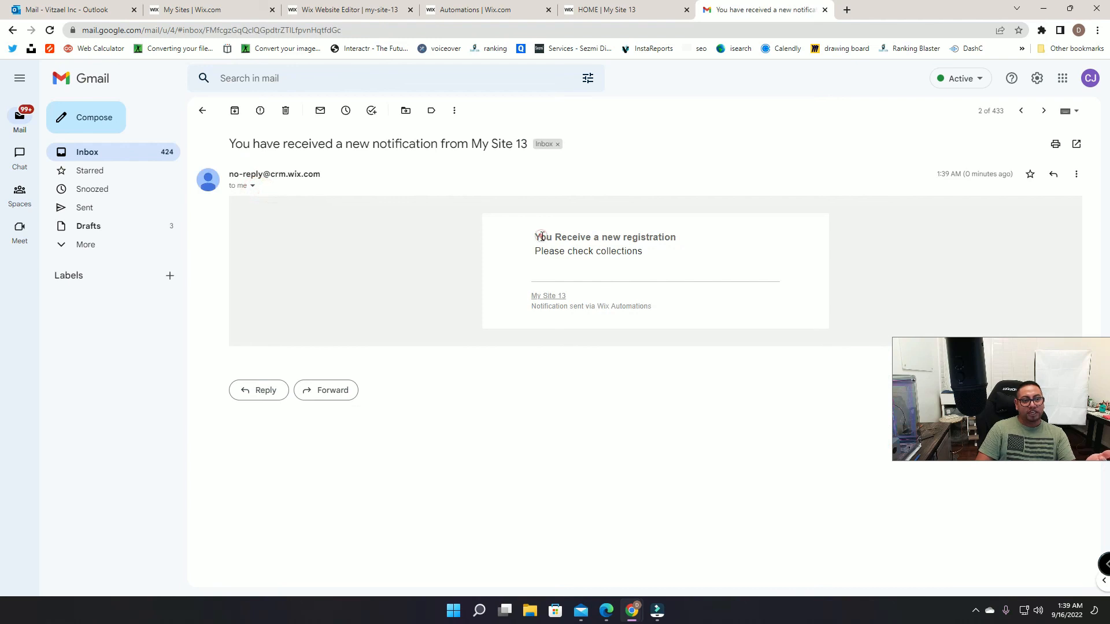
{"action": "left_click_drag", "start_coordinate": [542, 237], "coordinate": [678, 238]}
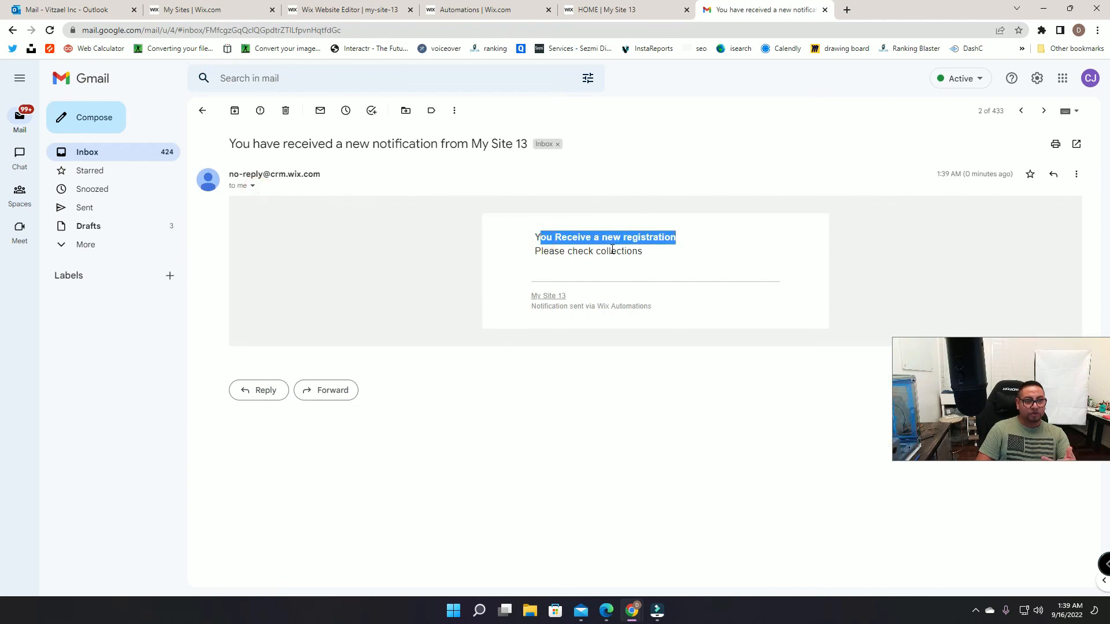
{"action": "left_click_drag", "start_coordinate": [545, 253], "coordinate": [671, 257]}
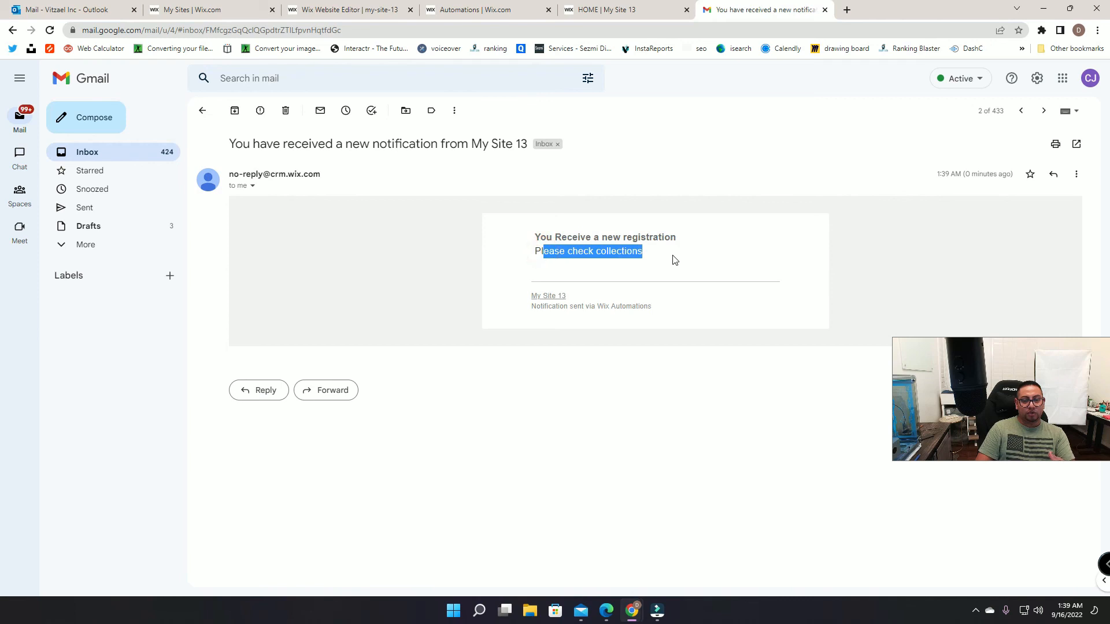
Step: Confirm the new entry in the Wix Registration collection, then return to the notification email
{"action": "left_click", "coordinate": [310, 13]}
{"action": "left_click", "coordinate": [244, 180]}
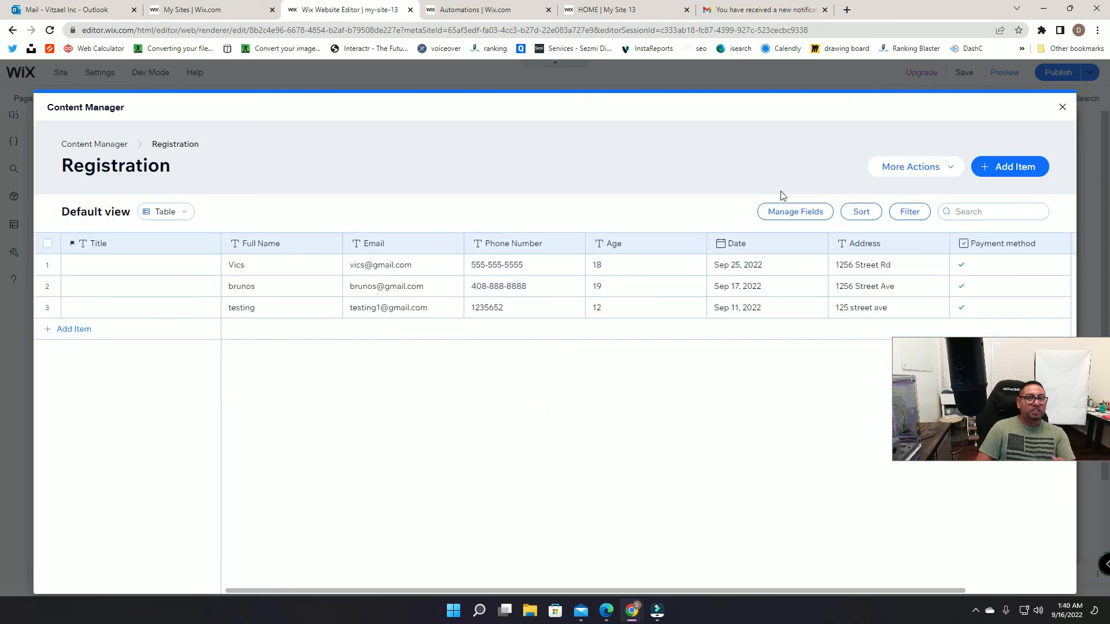
{"action": "left_click", "coordinate": [772, 12]}
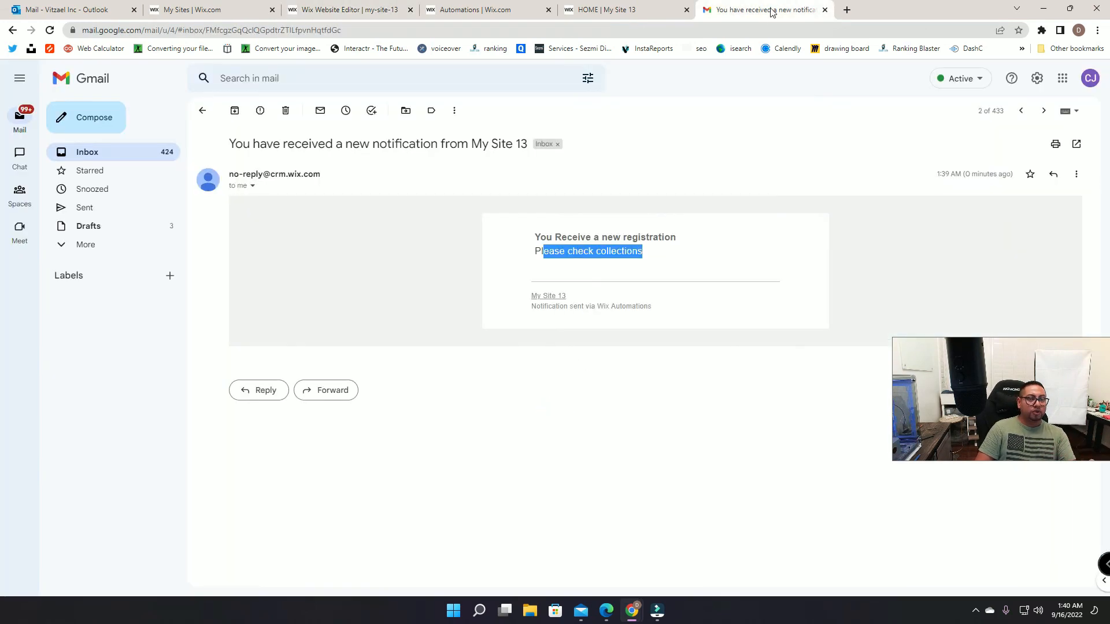
Step: Open the newest 'Thanks For Getting in Touch' email from the inbox and highlight its title
{"action": "left_click", "coordinate": [111, 158]}
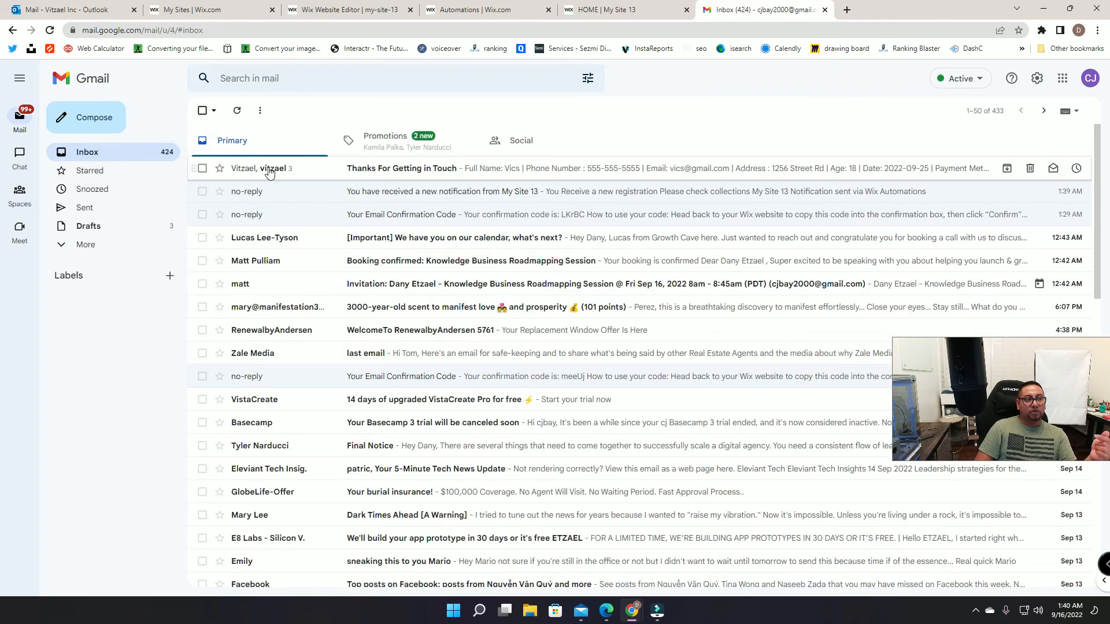
{"action": "left_click", "coordinate": [252, 169]}
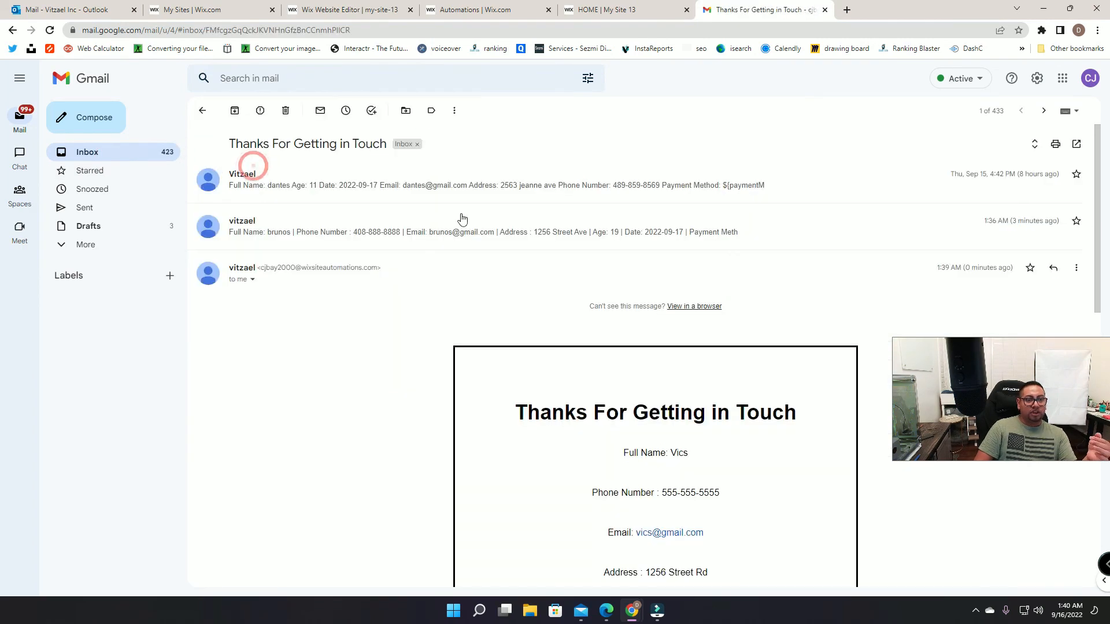
{"action": "scroll", "coordinate": [596, 285], "scroll_direction": "down", "scroll_amount": 5}
{"action": "scroll", "coordinate": [605, 293], "scroll_direction": "up", "scroll_amount": 2}
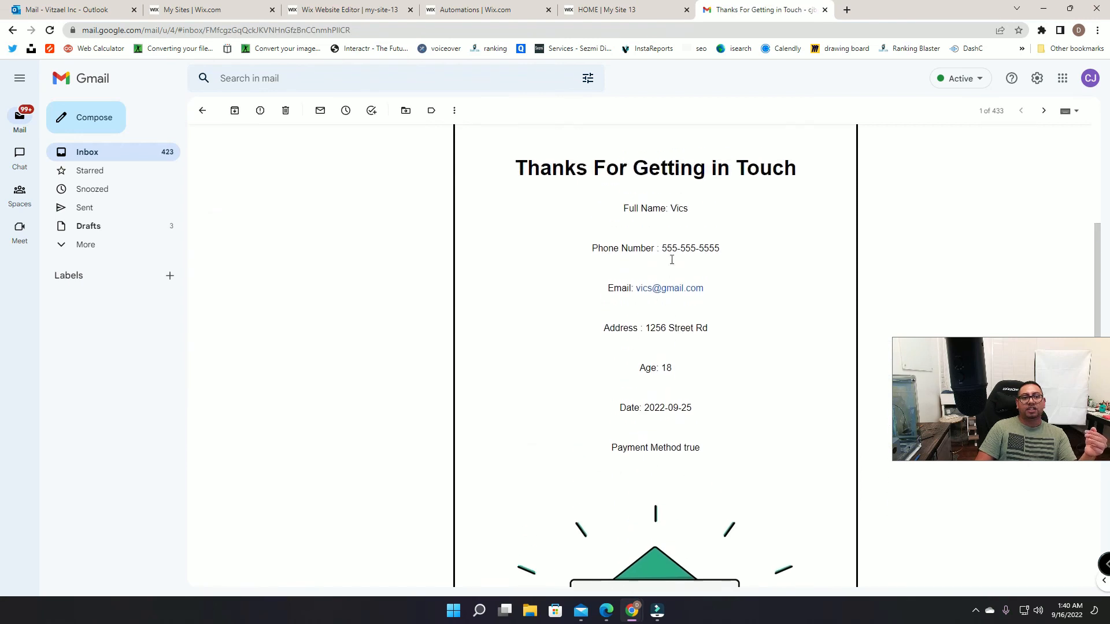
{"action": "left_click_drag", "start_coordinate": [527, 181], "coordinate": [799, 180]}
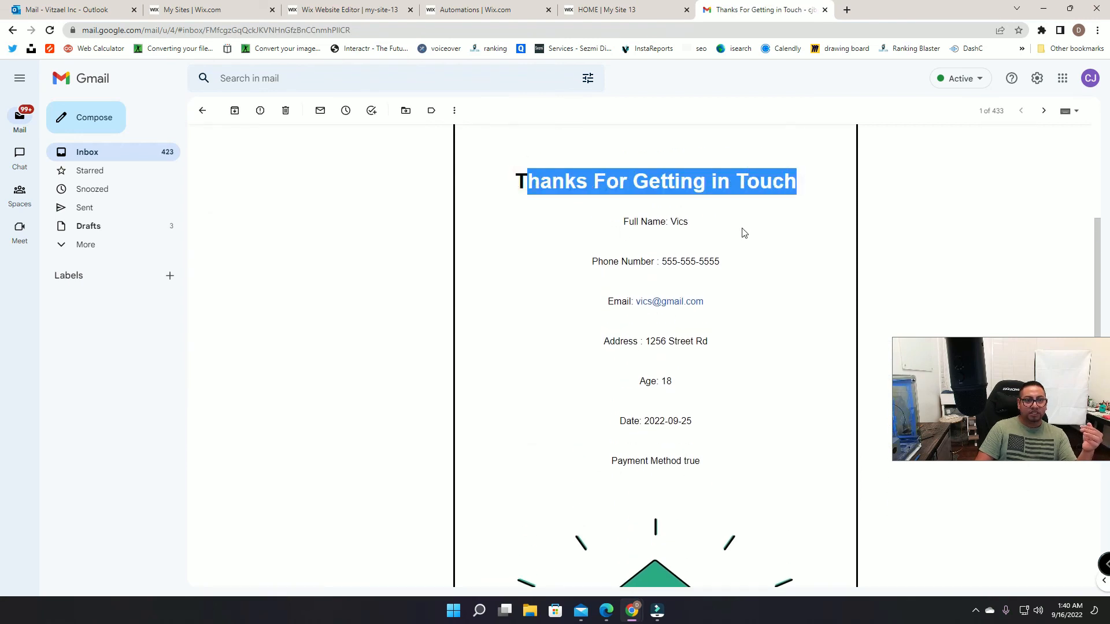
{"action": "left_click_drag", "start_coordinate": [506, 195], "coordinate": [805, 183]}
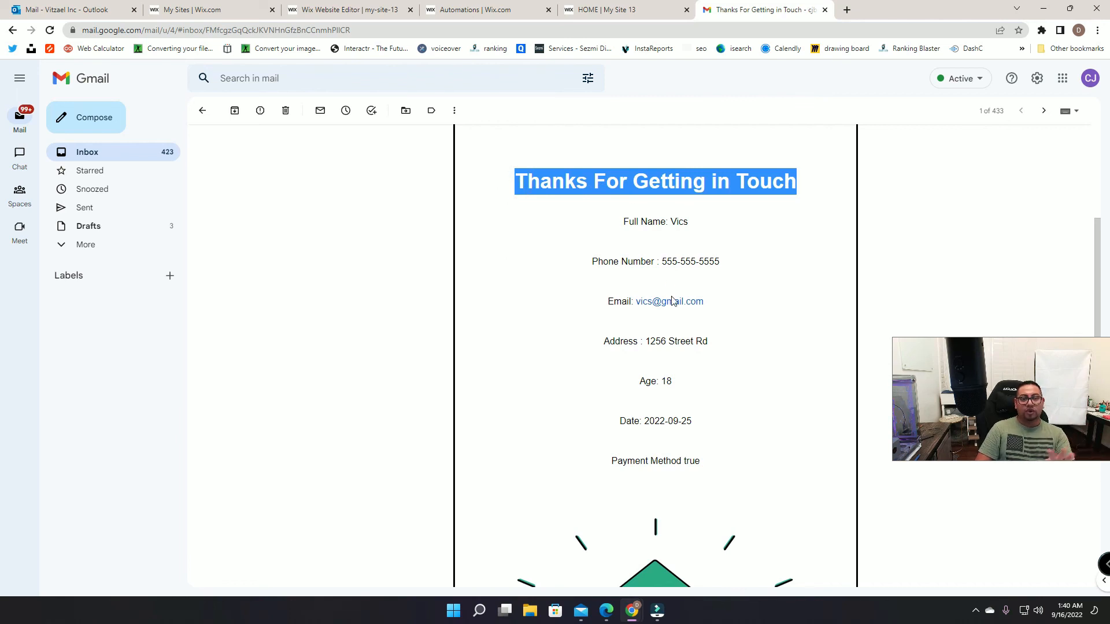
{"action": "scroll", "coordinate": [656, 364], "scroll_direction": "down", "scroll_amount": 5}
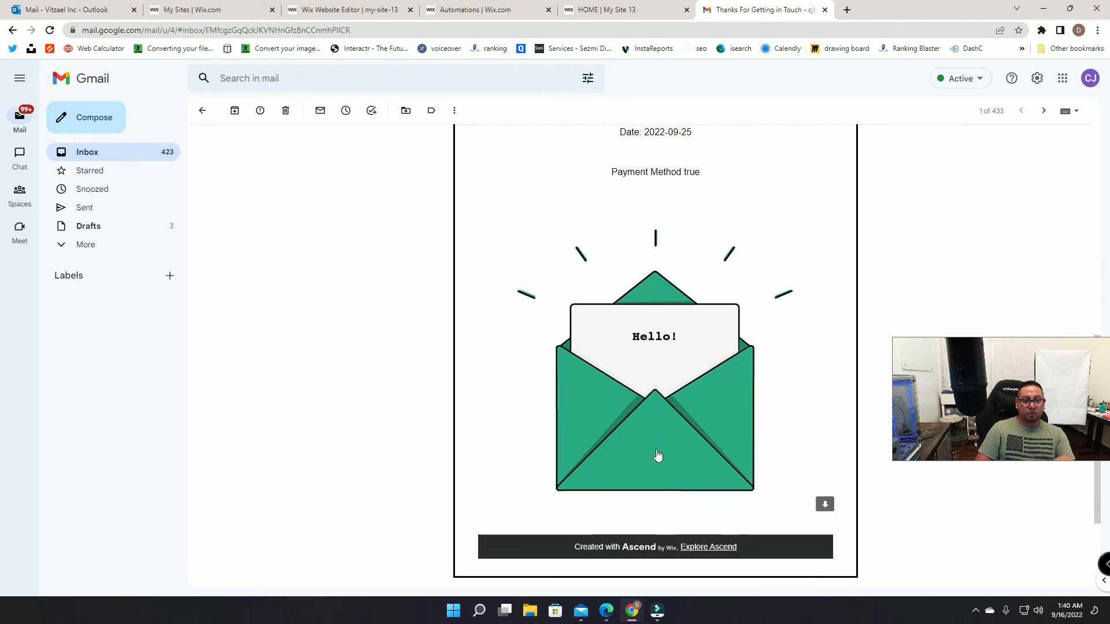
{"action": "scroll", "coordinate": [700, 457], "scroll_direction": "up", "scroll_amount": 4}
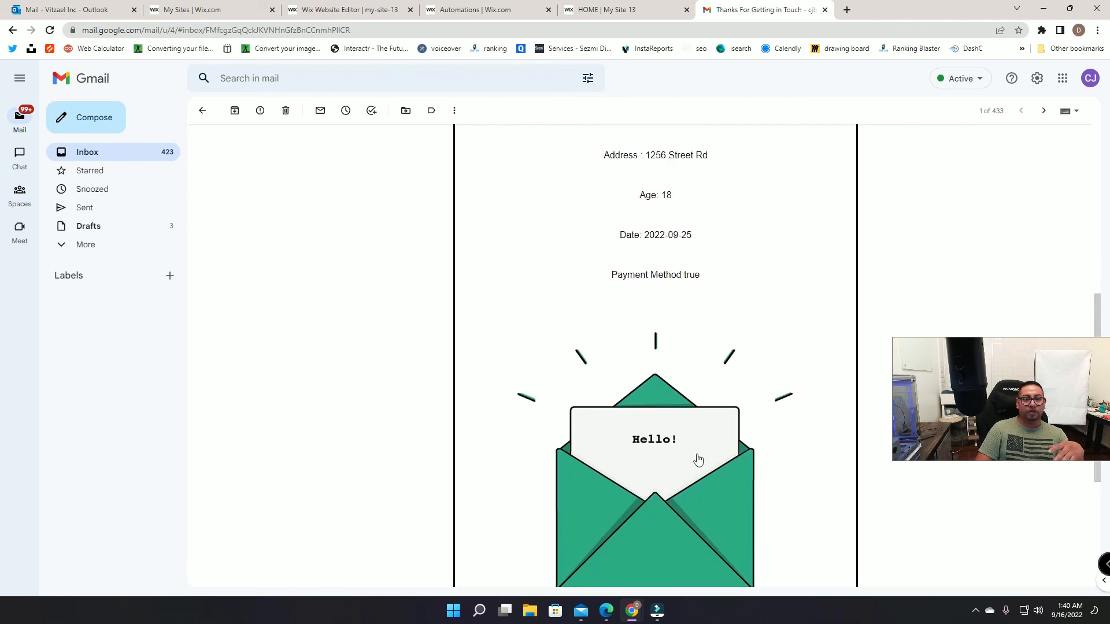
Step: Highlight the submitted full name and phone number, then review the details including age 18
{"action": "left_click", "coordinate": [676, 167]}
{"action": "double_click", "coordinate": [674, 166]}
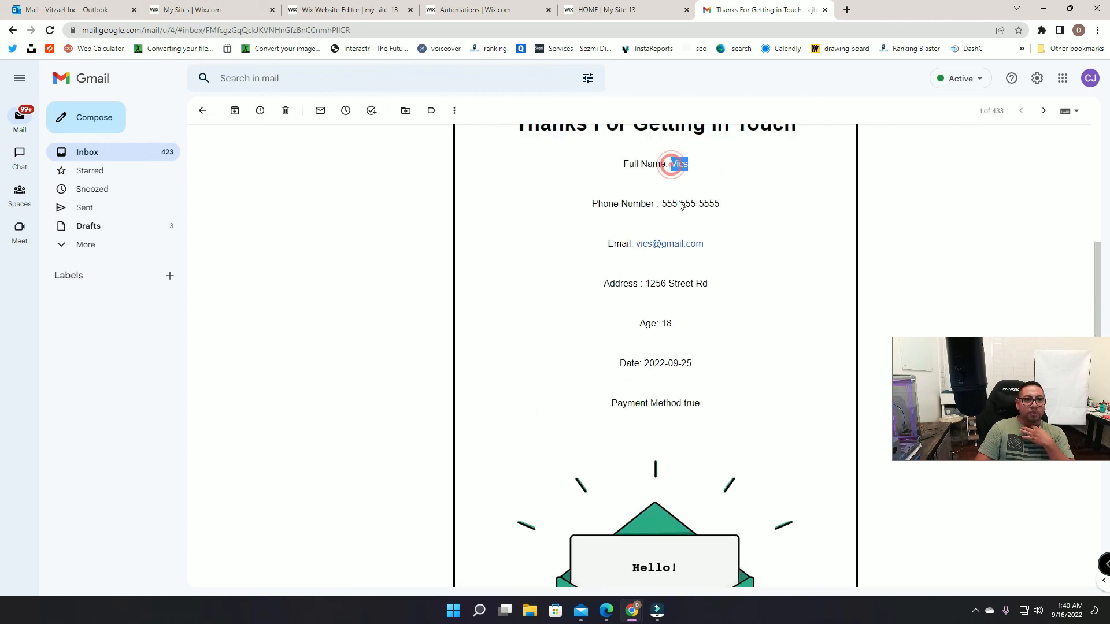
{"action": "left_click", "coordinate": [667, 201]}
{"action": "left_click_drag", "start_coordinate": [666, 201], "coordinate": [720, 204]}
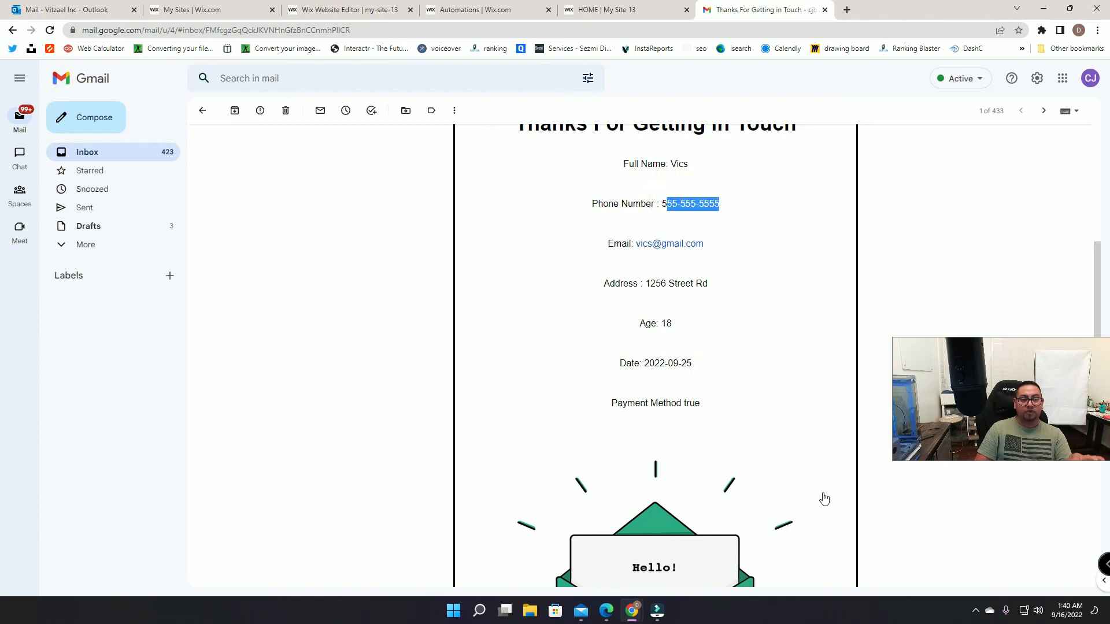
{"action": "scroll", "coordinate": [752, 457], "scroll_direction": "up", "scroll_amount": 2}
{"action": "scroll", "coordinate": [757, 462], "scroll_direction": "down", "scroll_amount": 1}
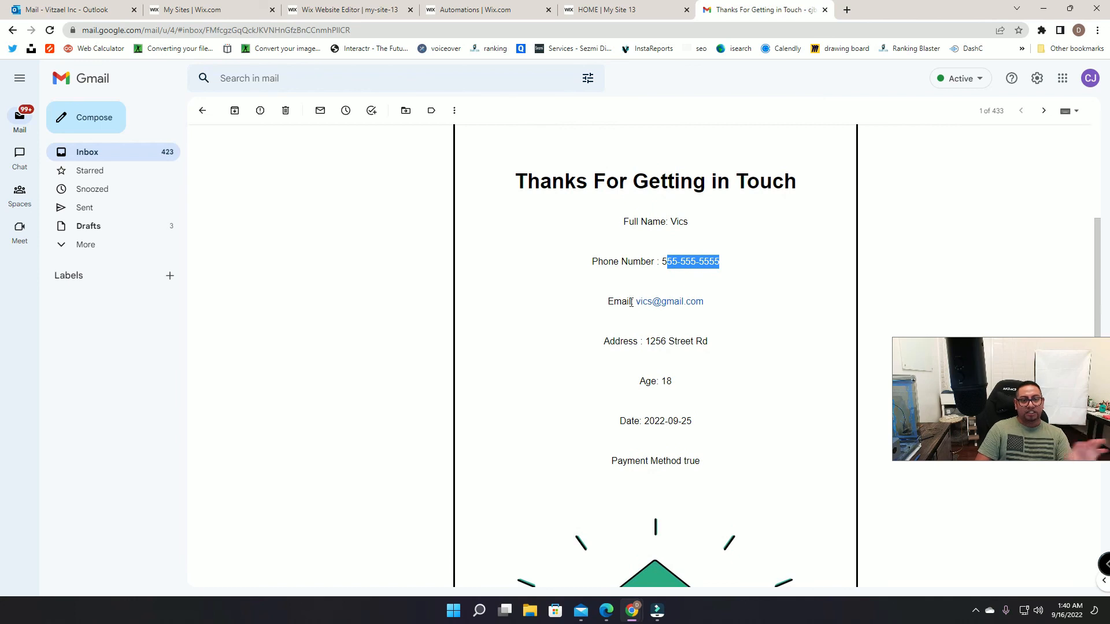